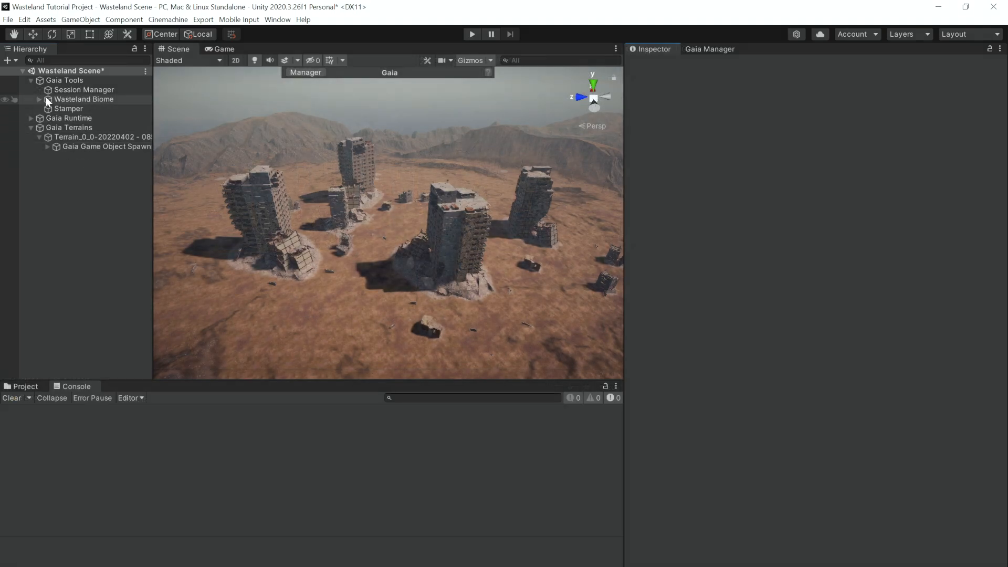
Create a new spawner in the Wasteland Biome
click(51, 99)
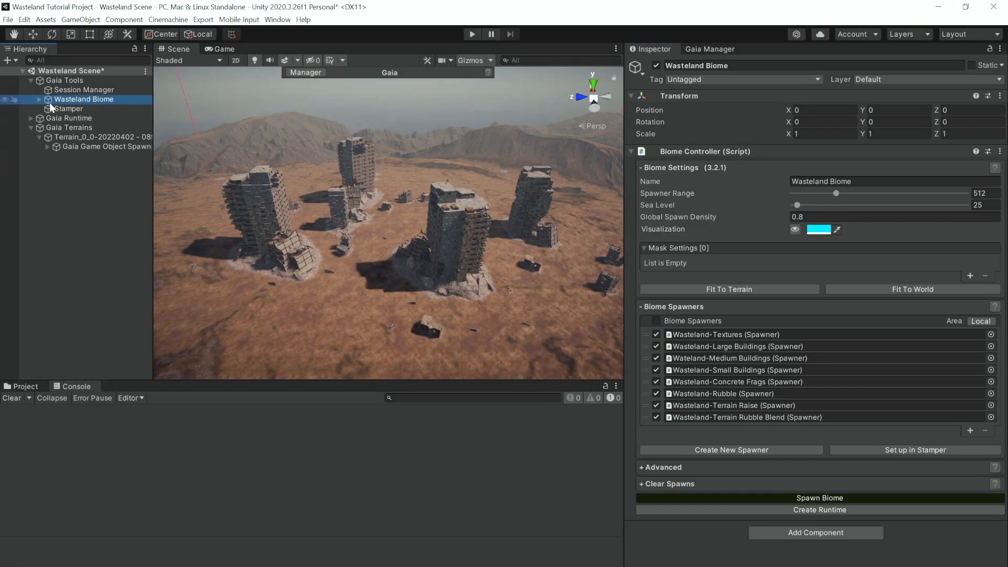
click(39, 100)
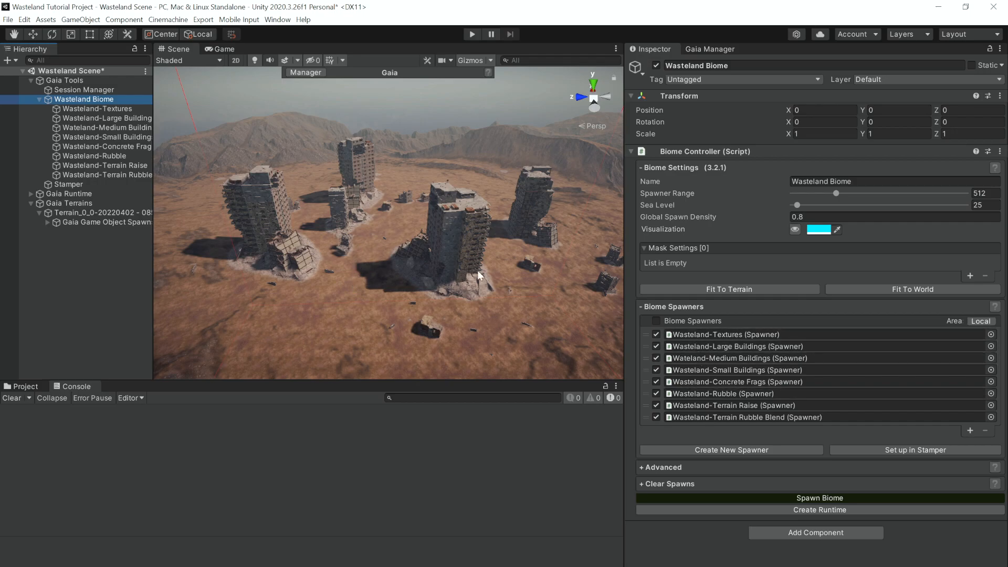
alt+drag(415, 238, 470, 212)
right_drag(470, 212, 424, 240)
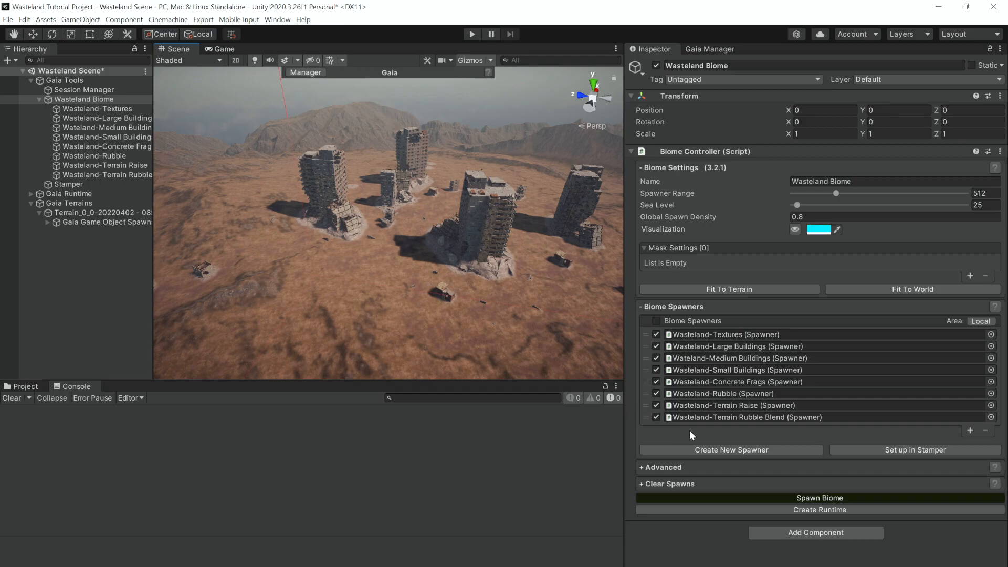
click(702, 451)
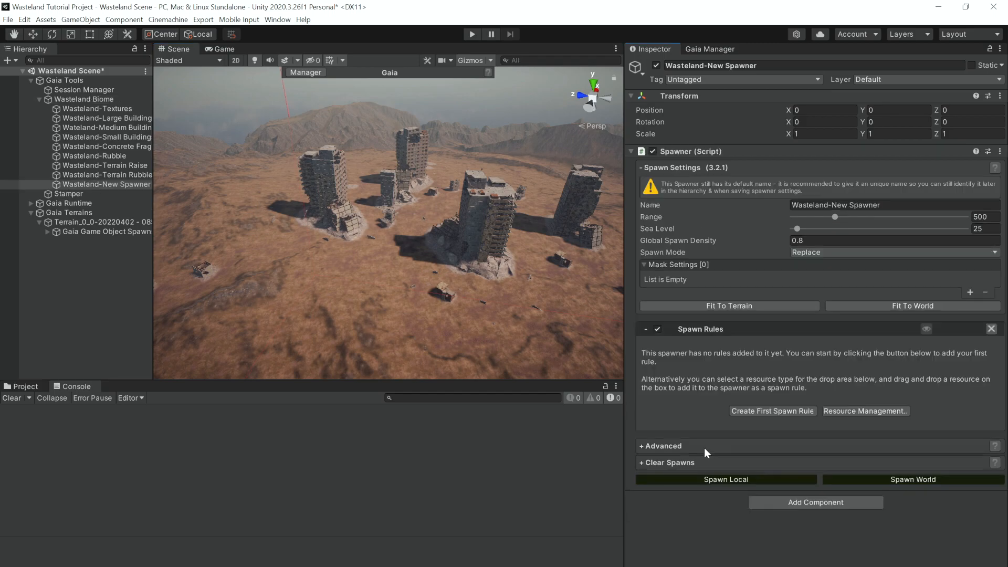
Rename the new spawner as Wasteland-Trees
click(839, 207)
drag(834, 206, 884, 206)
key(BackSpace)
text(Trees)
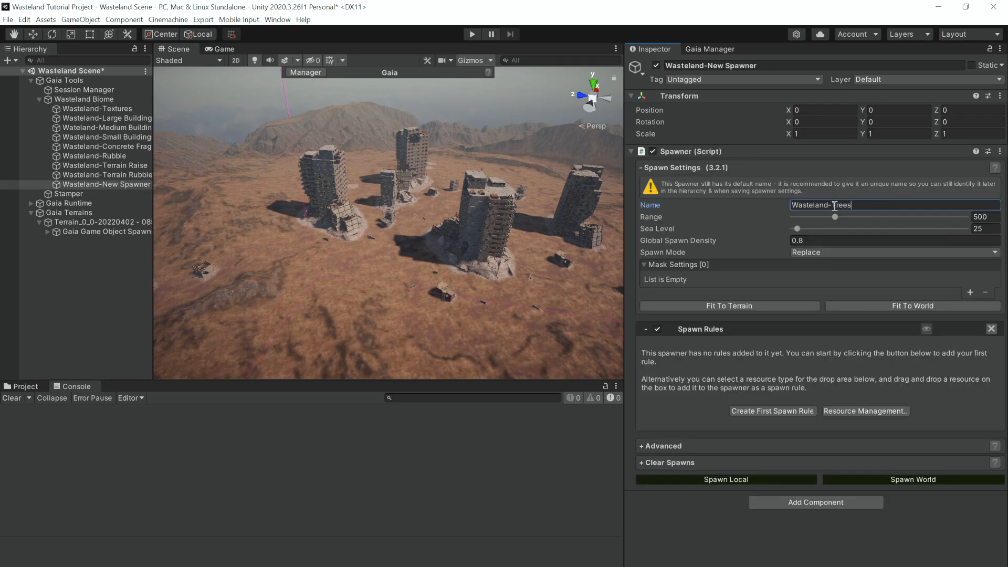
key(Return)
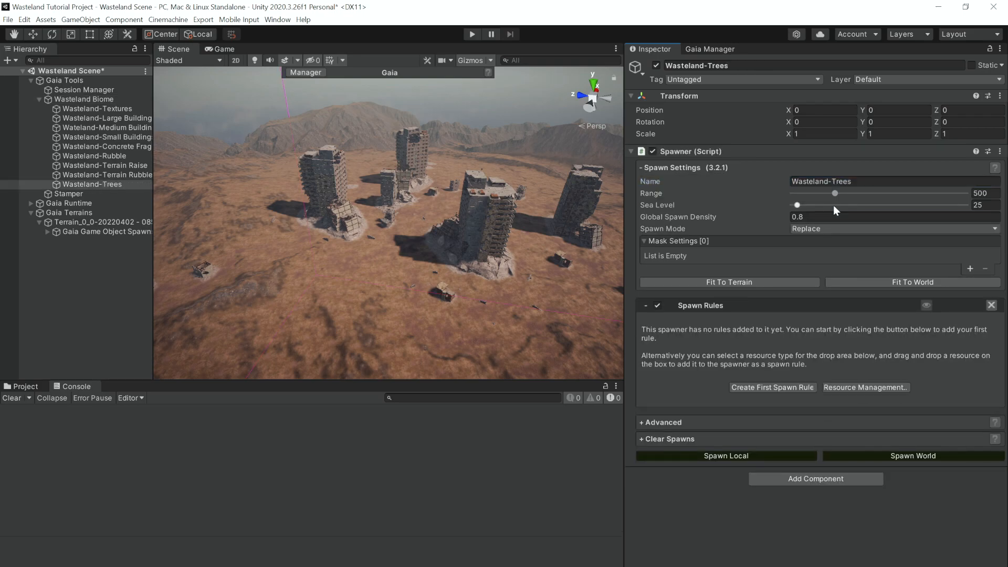
Create the spawner's first spawn rule, name it Tree_01 and set its resource type to Terrain Tree
click(770, 387)
scroll(761, 354, down, 5)
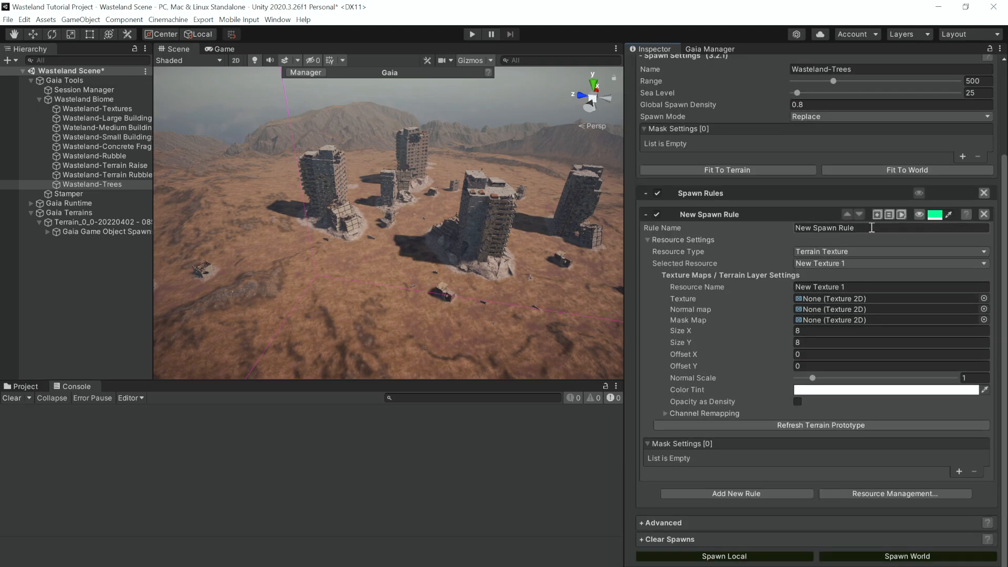
click(871, 228)
text(Tree_01)
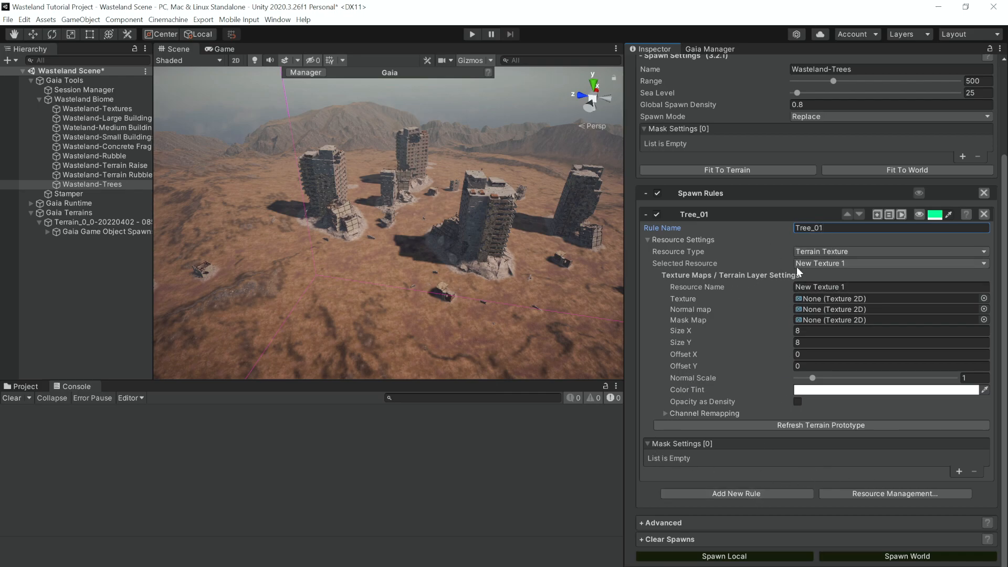
click(818, 253)
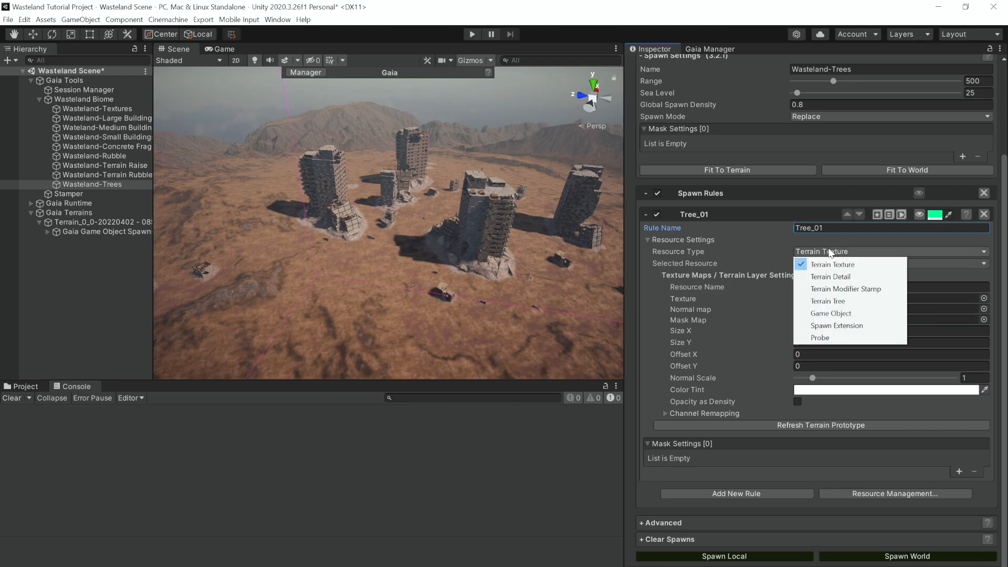
click(828, 300)
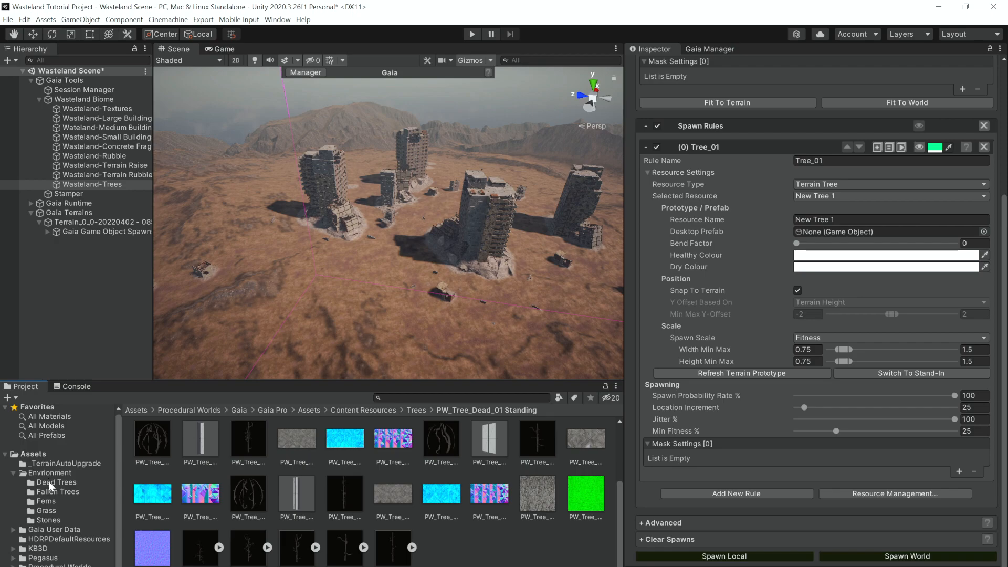
Assign the PW_Tree_Dead_01 prefab from the Dead Trees folder as Tree_01's desktop prefab and turn on the rule's visualization
click(63, 482)
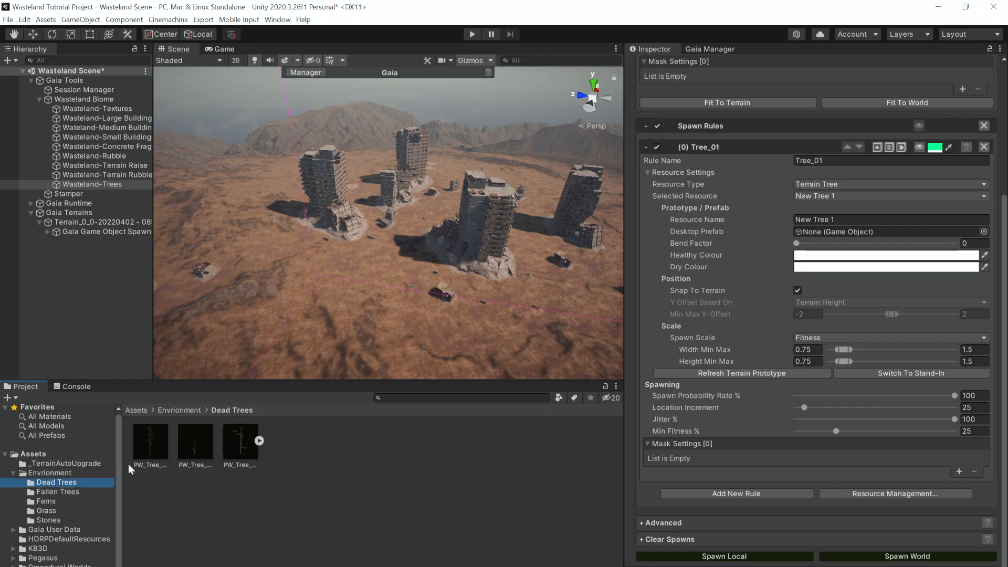
drag(151, 448, 862, 234)
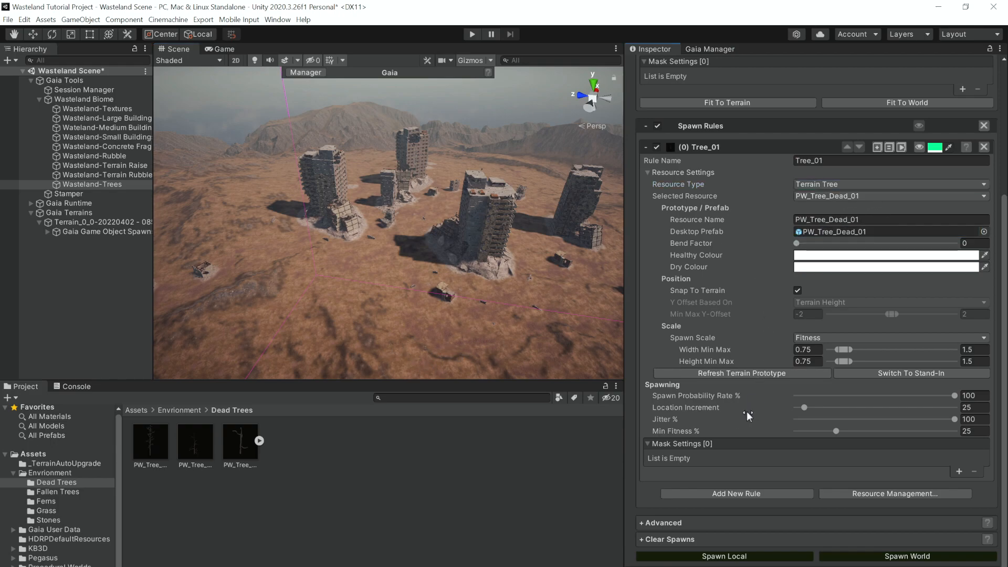
click(919, 147)
Add a Collision Mask to the Wasteland-Trees spawner's own mask settings
scroll(829, 302, up, 3)
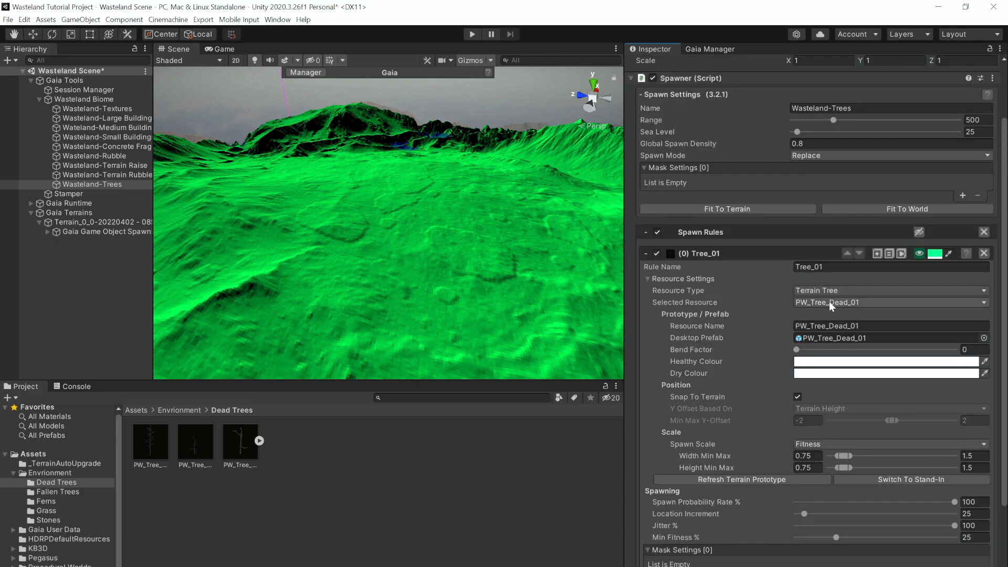
scroll(828, 306, up, 2)
click(963, 268)
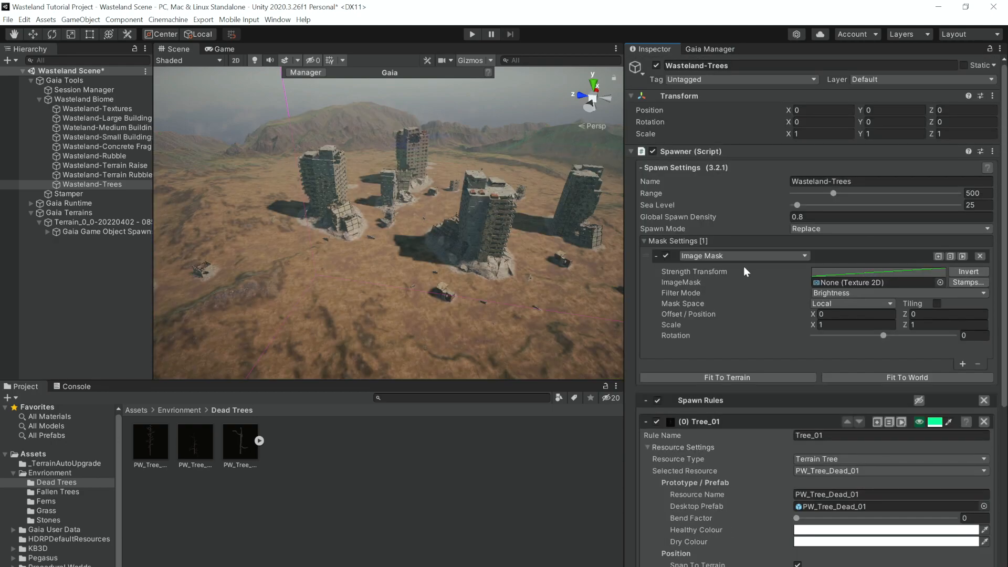
click(742, 256)
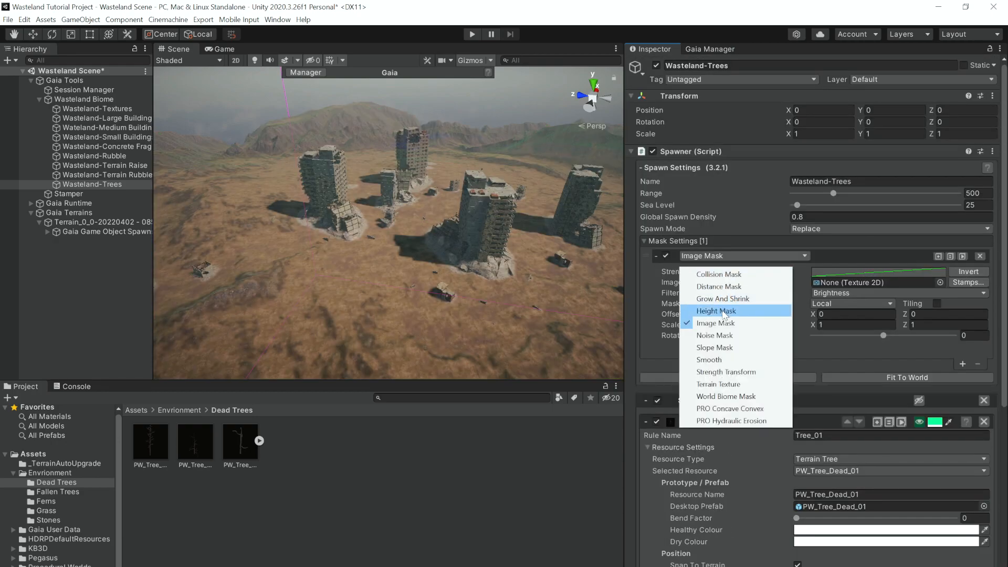
click(727, 275)
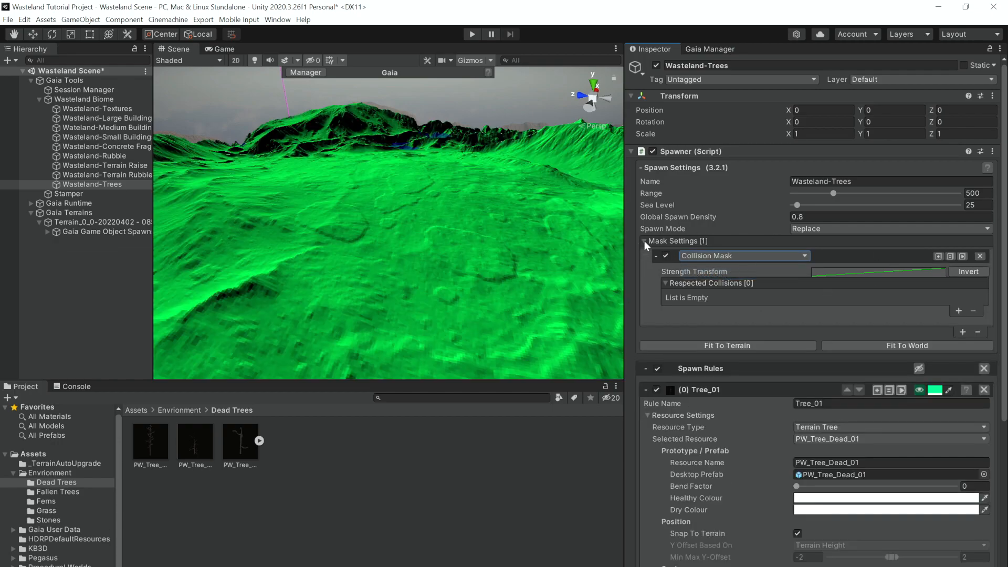
Add a Noise Mask as the spawner's second mask and collapse its settings
click(965, 332)
click(751, 332)
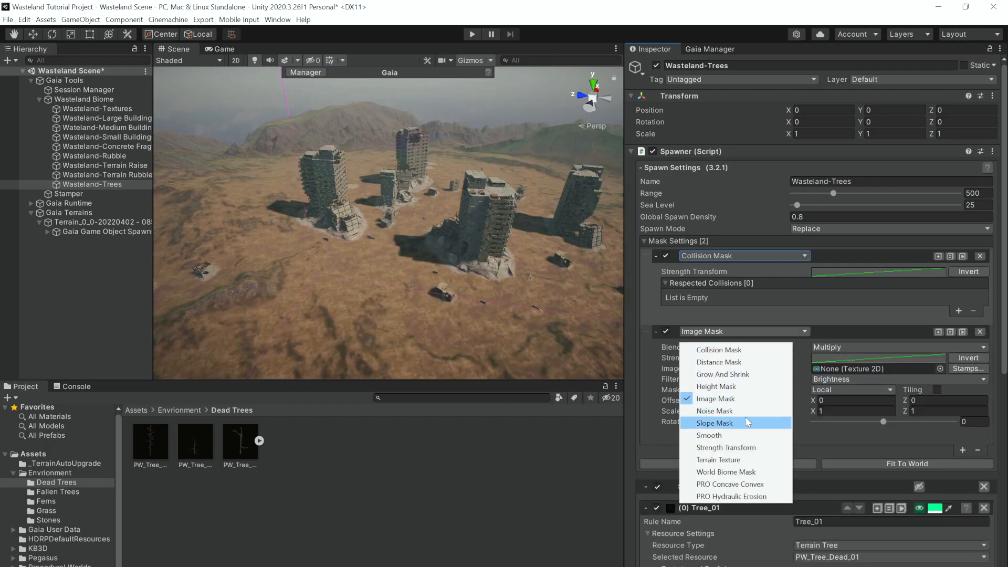
click(745, 411)
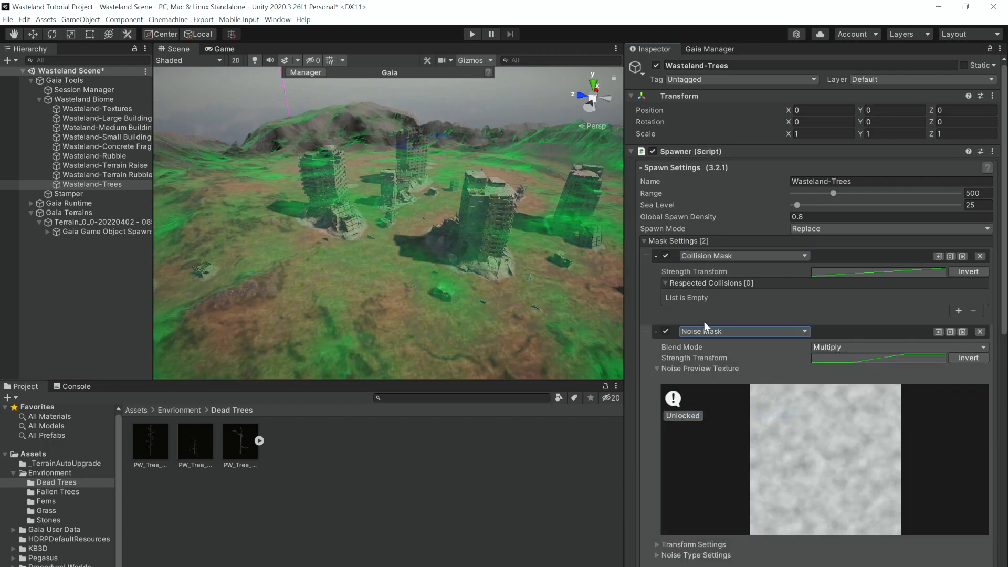
click(657, 332)
Add a Slope Mask as the spawner's third mask
scroll(745, 358, down, 4)
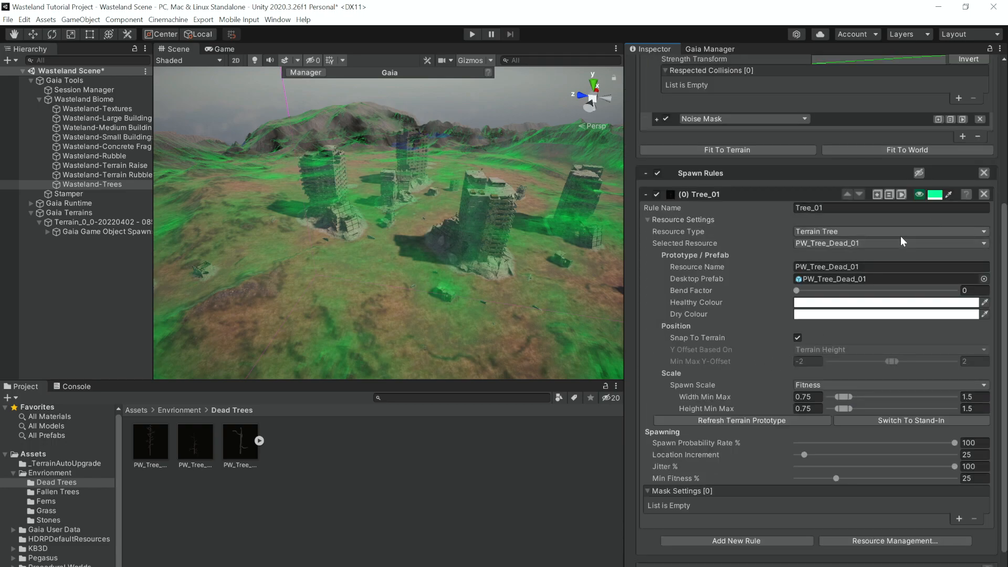
scroll(893, 221, up, 2)
click(962, 243)
click(704, 242)
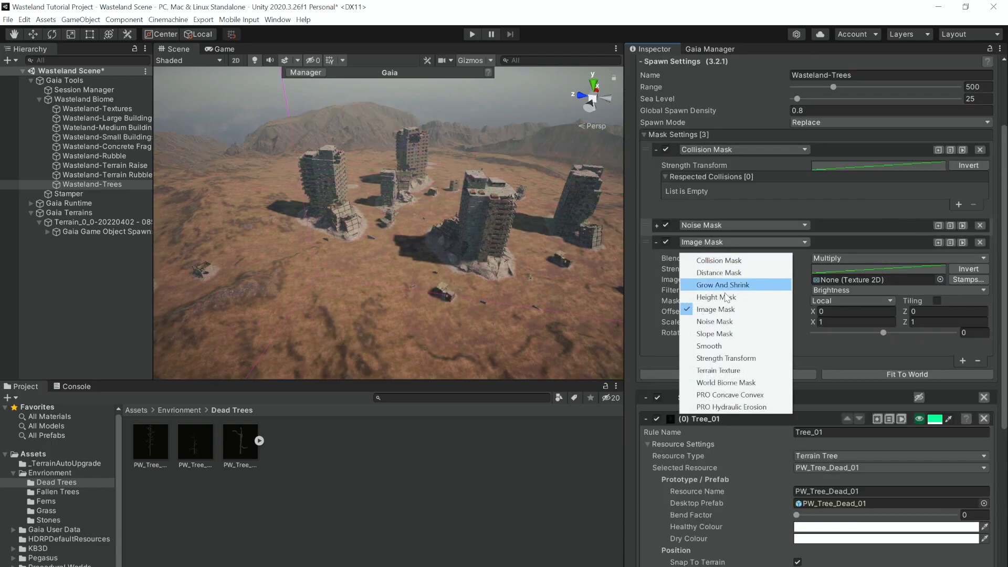
click(704, 332)
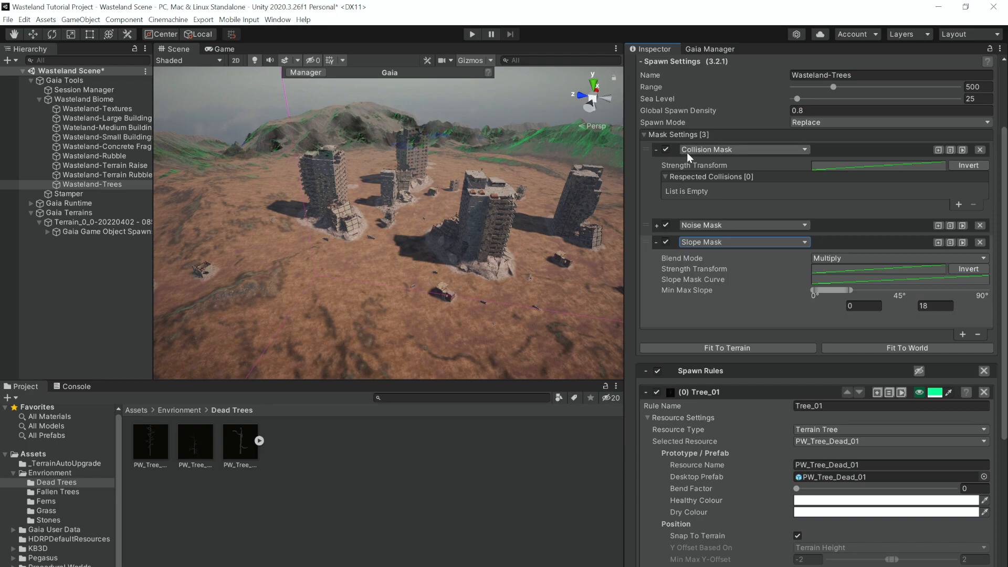
Add a Layer Game Object collision to the Collision Mask, covering the PW_Object_Small, PW_Object_Medium and PW_Object_Large layers
click(959, 204)
click(817, 190)
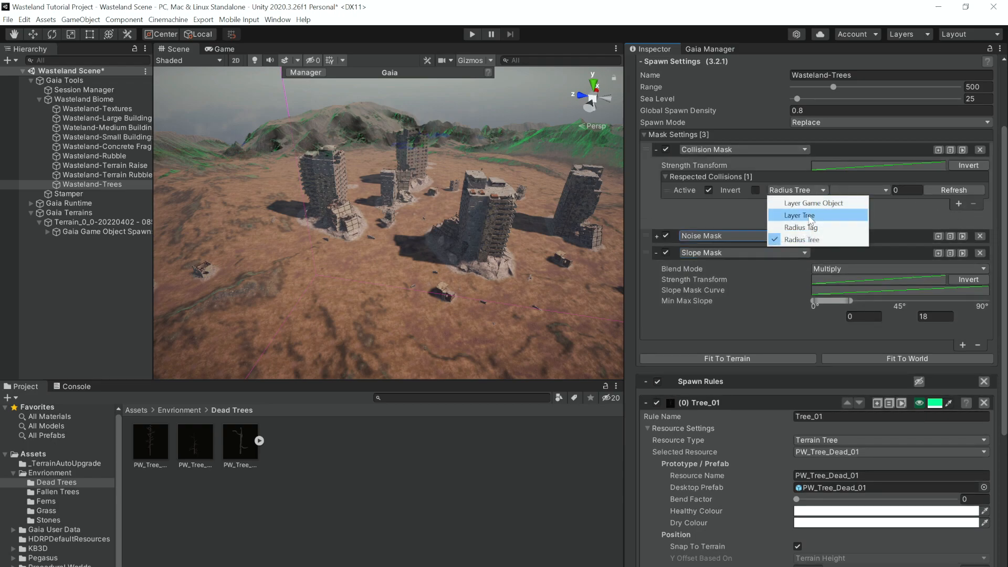
click(811, 203)
click(842, 190)
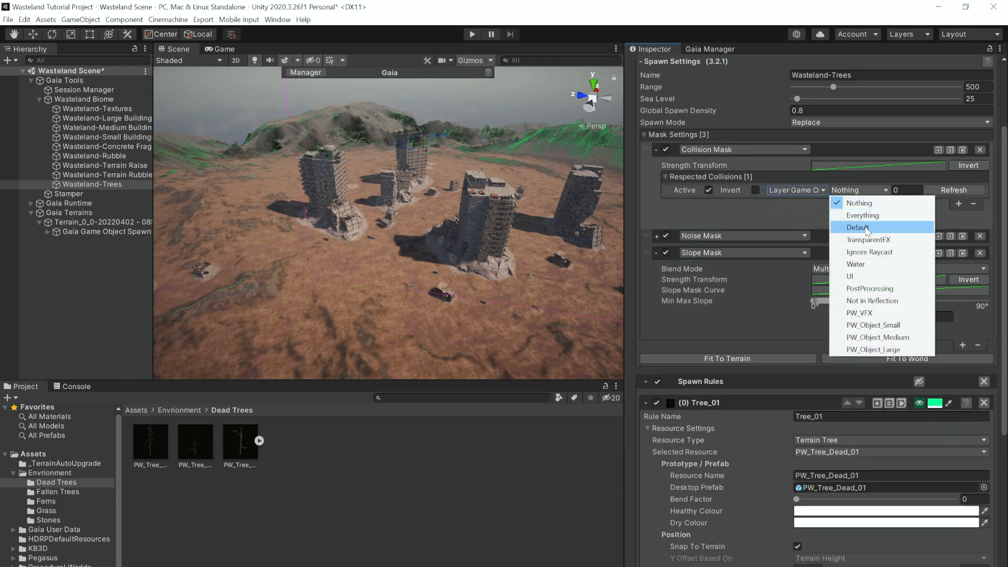
click(891, 327)
click(847, 193)
click(885, 337)
click(850, 191)
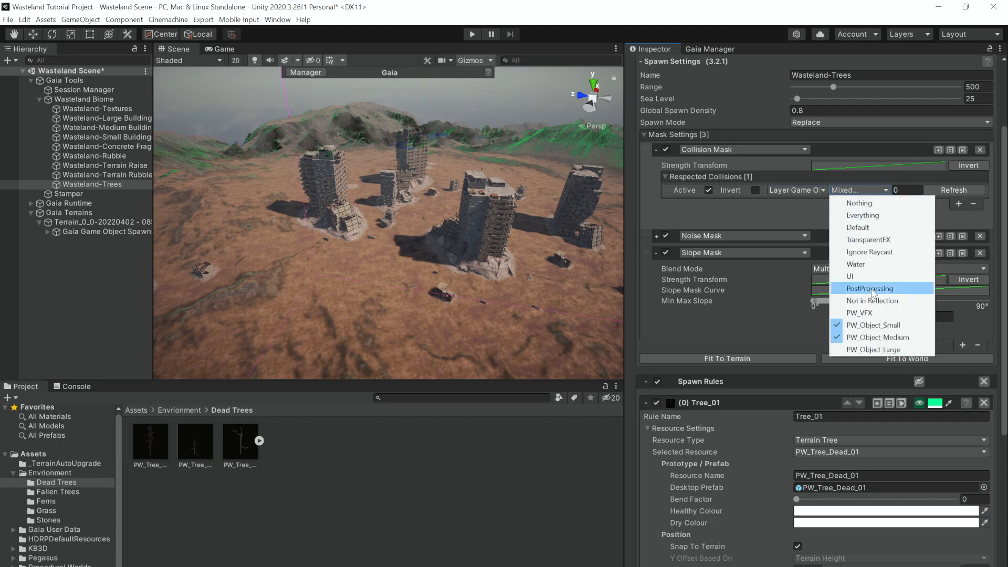
click(874, 349)
click(689, 209)
click(655, 151)
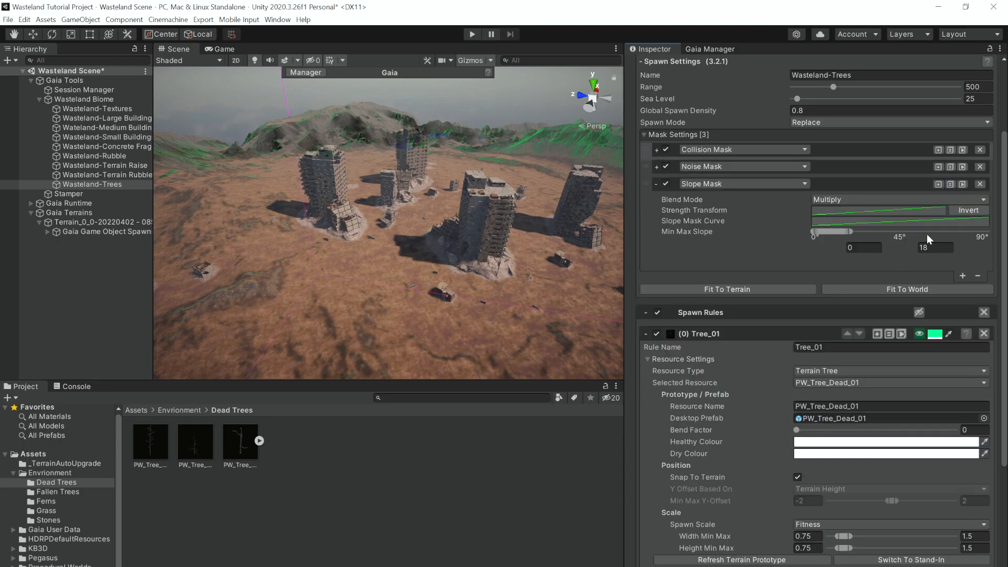
Invert the Slope Mask's strength transform, check the coverage on the terrain and collapse the mask
click(938, 246)
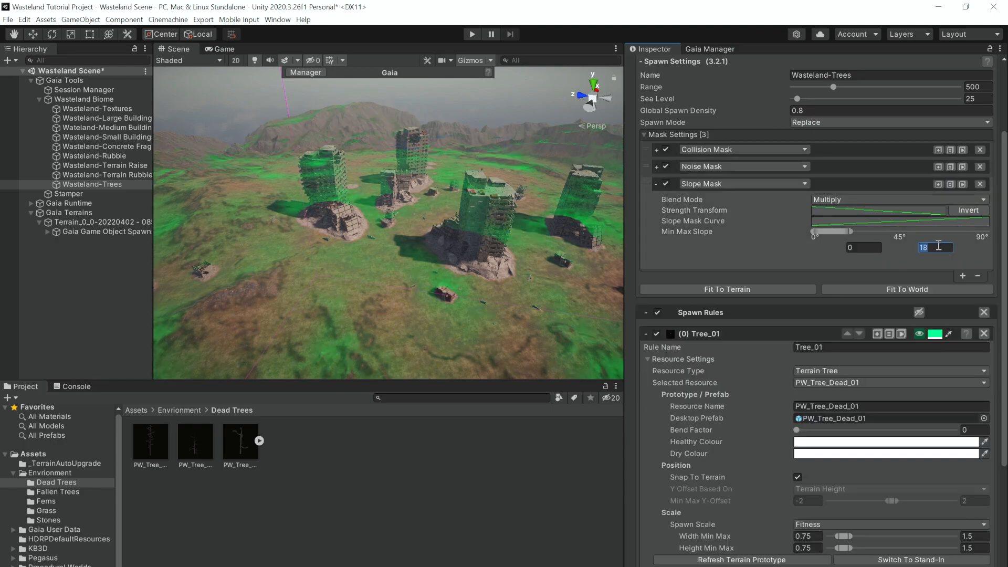
right_drag(413, 226, 362, 273)
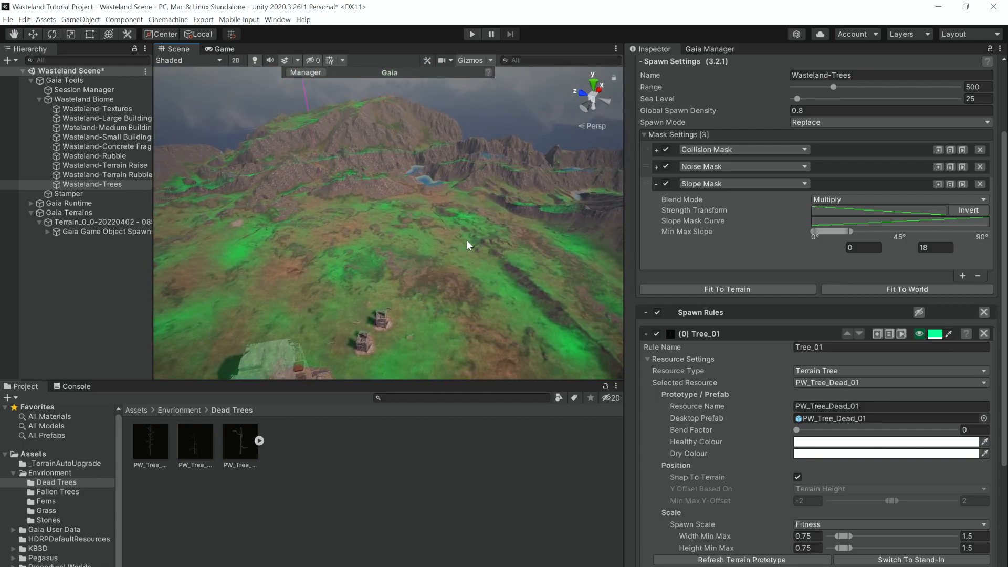
click(656, 185)
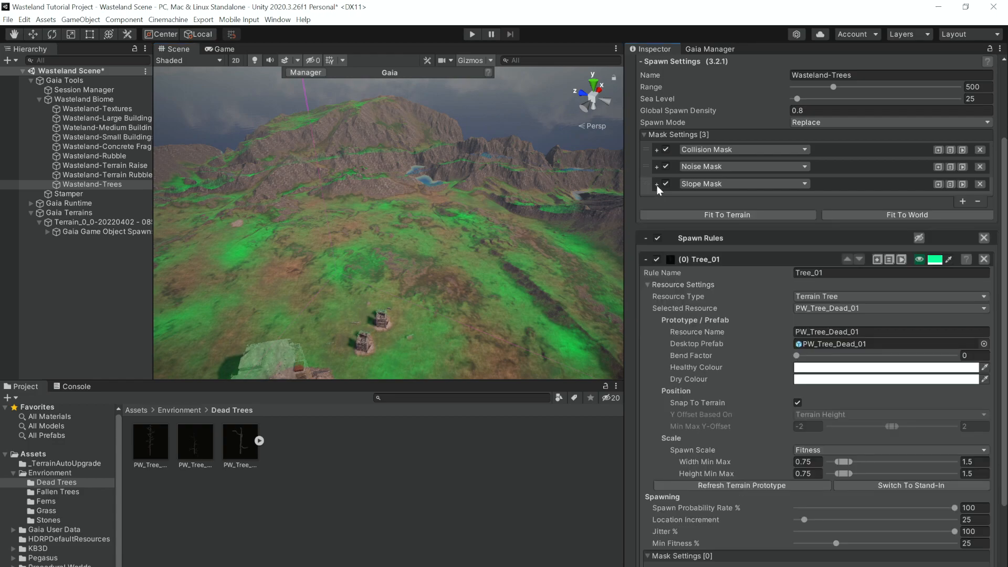
Set the Noise Mask's amplitude to about 0.534 in its noise type settings, then collapse the mask
click(655, 167)
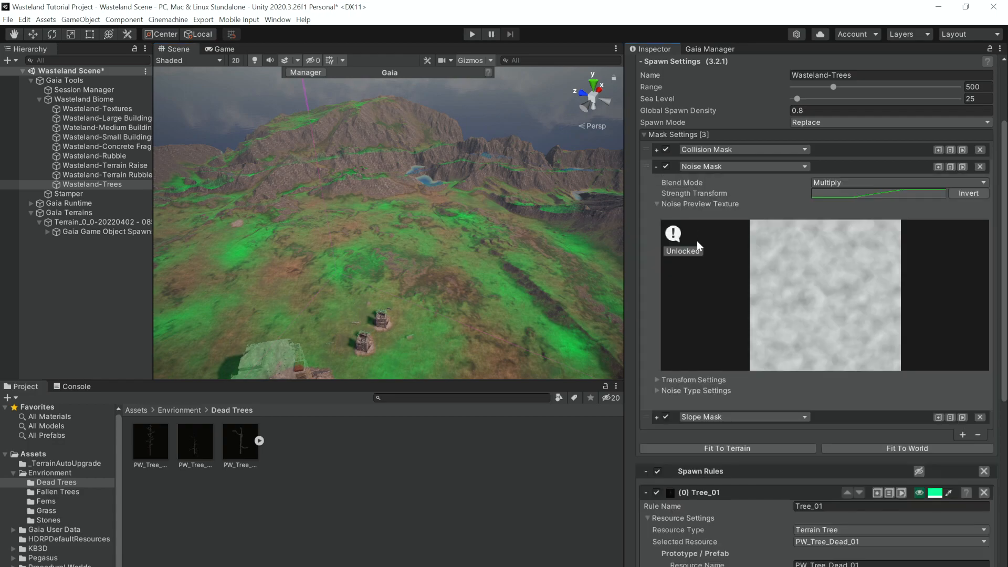
click(657, 379)
click(657, 379)
click(656, 391)
click(657, 391)
click(657, 391)
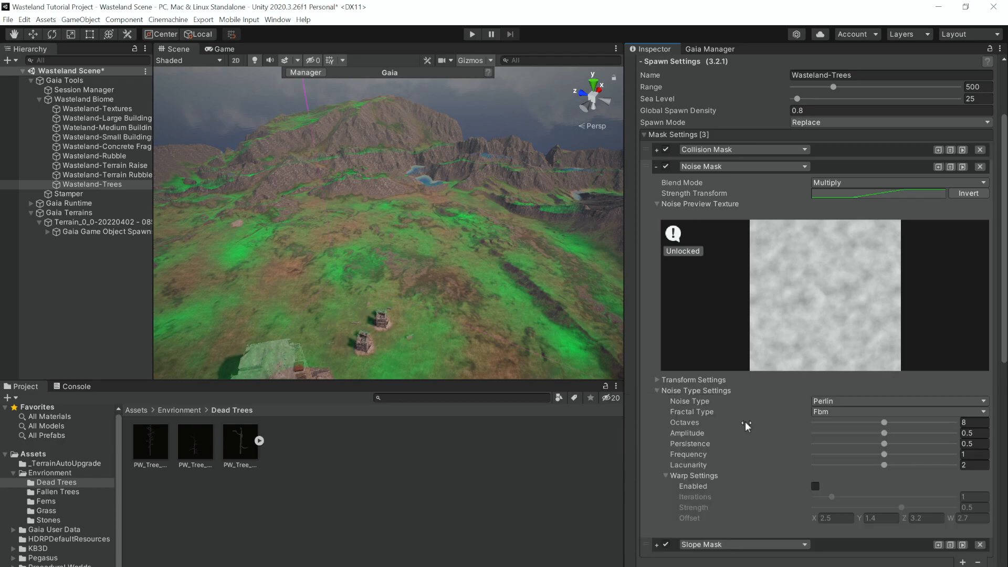
drag(884, 433, 891, 436)
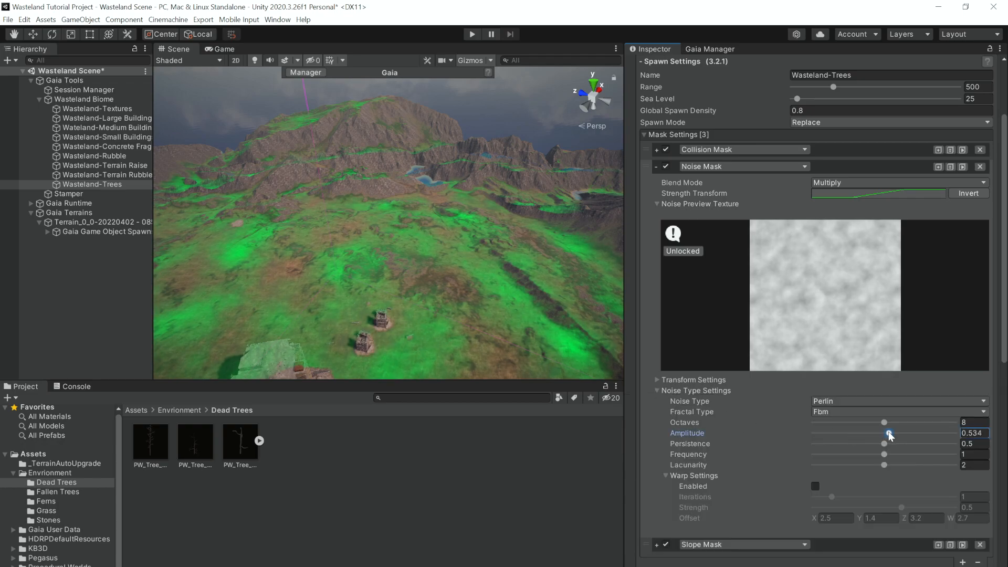
alt+drag(445, 265, 226, 231)
click(657, 204)
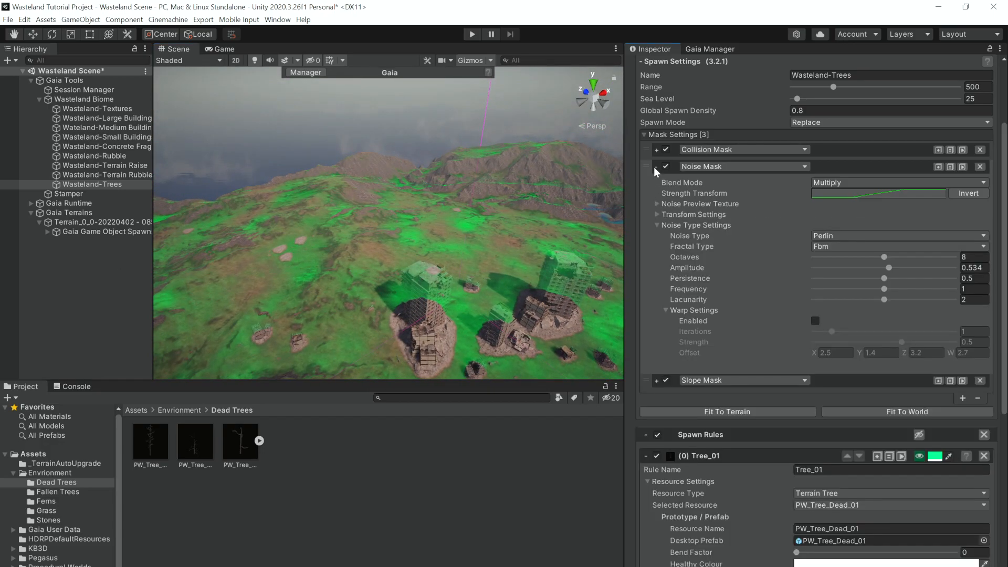
click(656, 167)
Set the Collision Mask's respected collision distance to 10 and check the coverage around the buildings
alt+drag(670, 239, 452, 270)
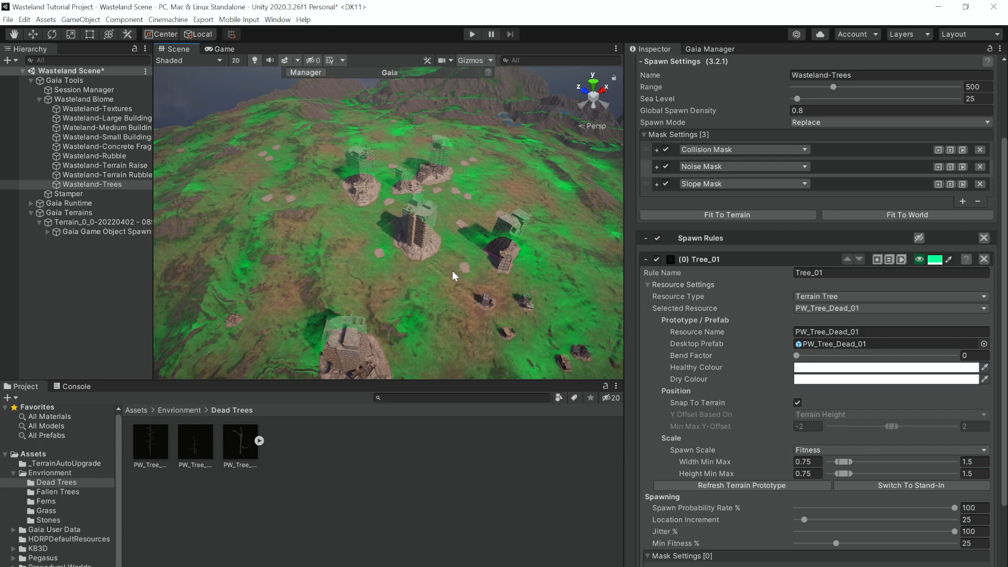
right_drag(452, 270, 533, 199)
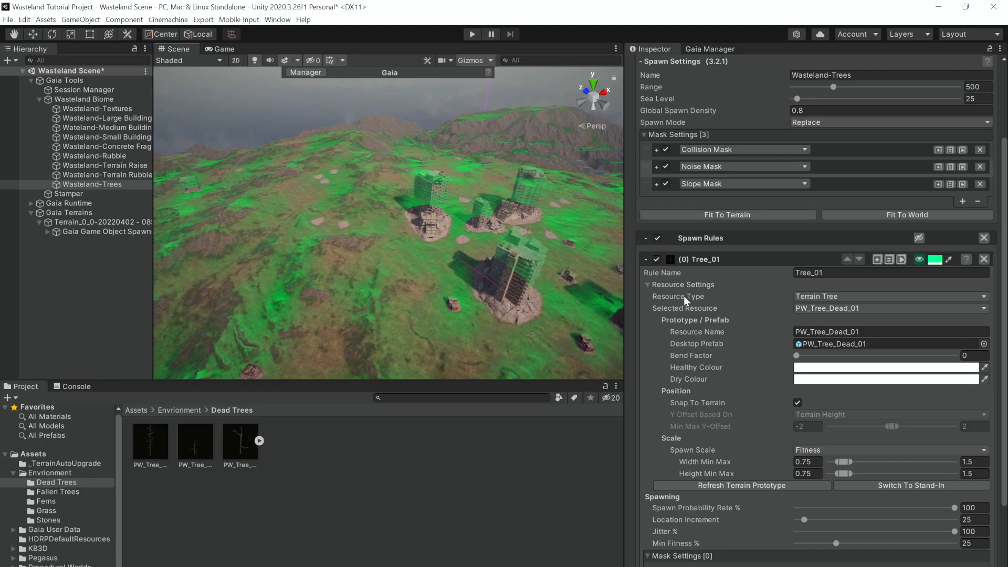
click(656, 150)
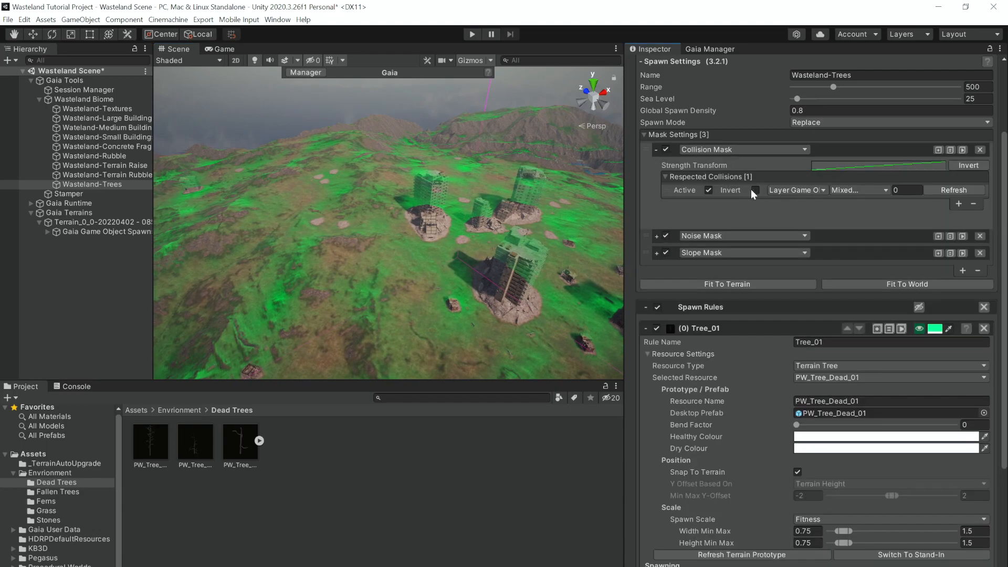
click(921, 189)
text(1)
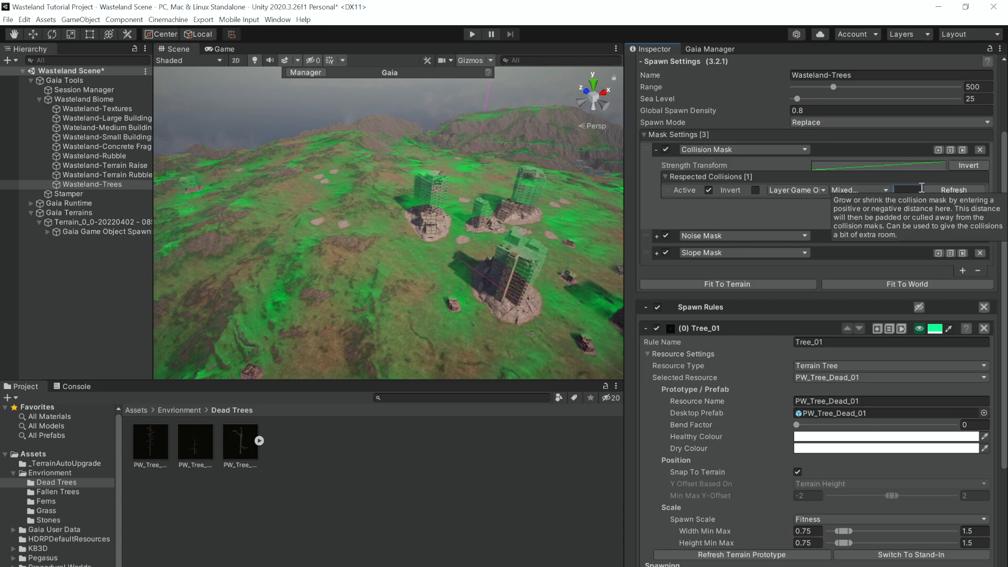
text(0)
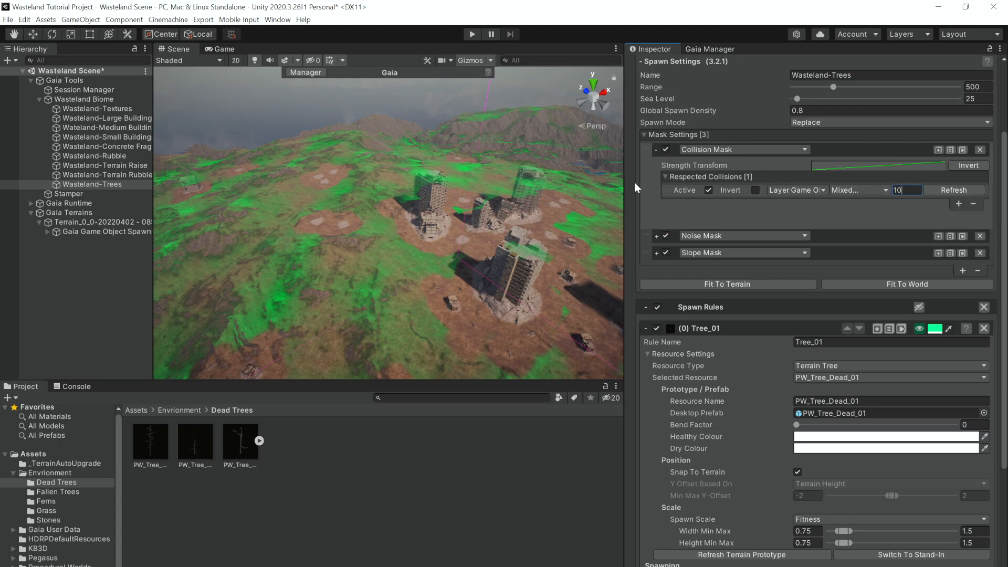
alt+drag(514, 236, 496, 252)
Set the Tree_01 rule's Min Fitness to 75% and spawn the trees locally
scroll(800, 375, down, 5)
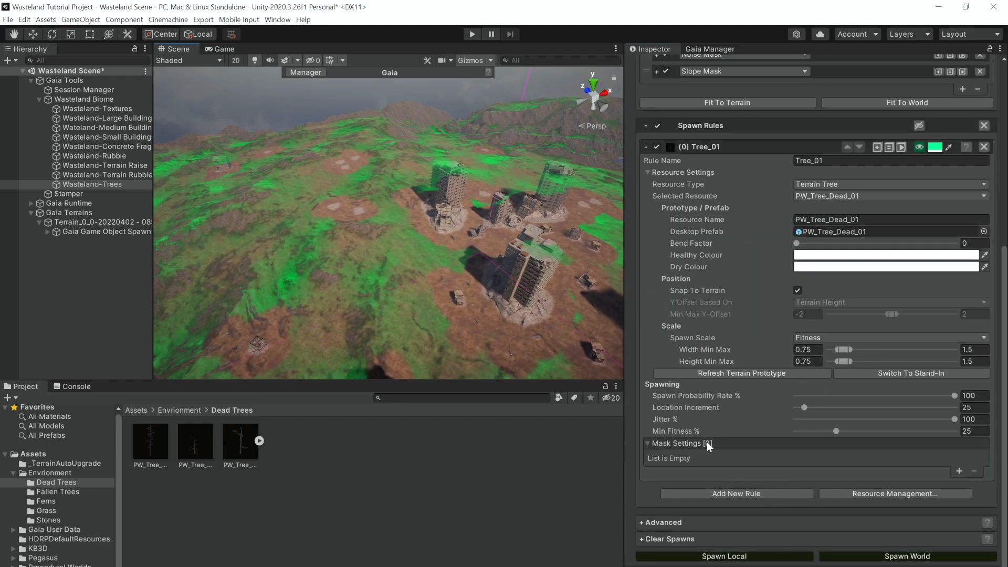
click(974, 430)
key(BackSpace)
text(75)
click(765, 555)
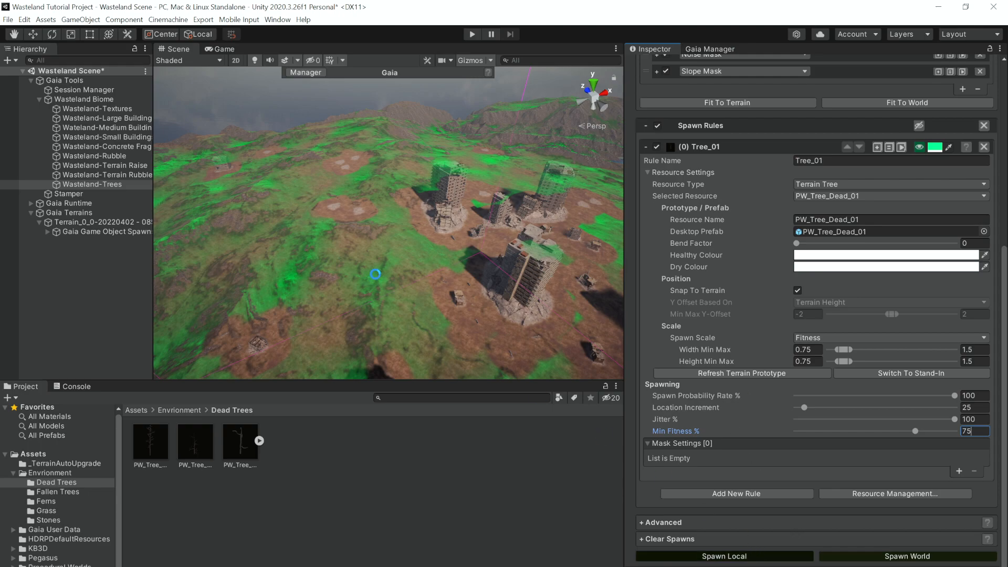
right_drag(374, 268, 273, 247)
Set the Tree_01 rule's Location Increment to 5, respawn the trees and inspect their density across the terrain
click(972, 408)
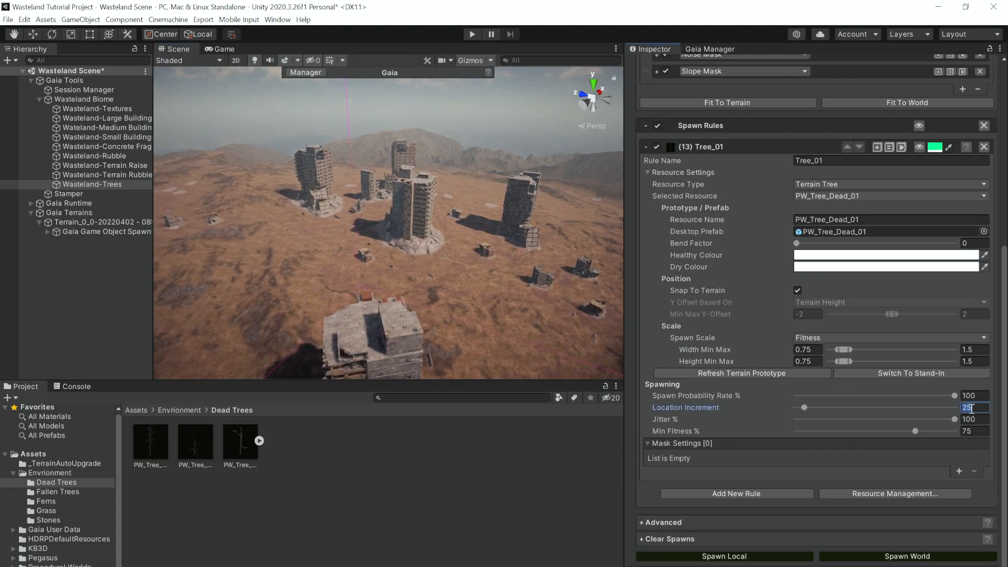
text(5)
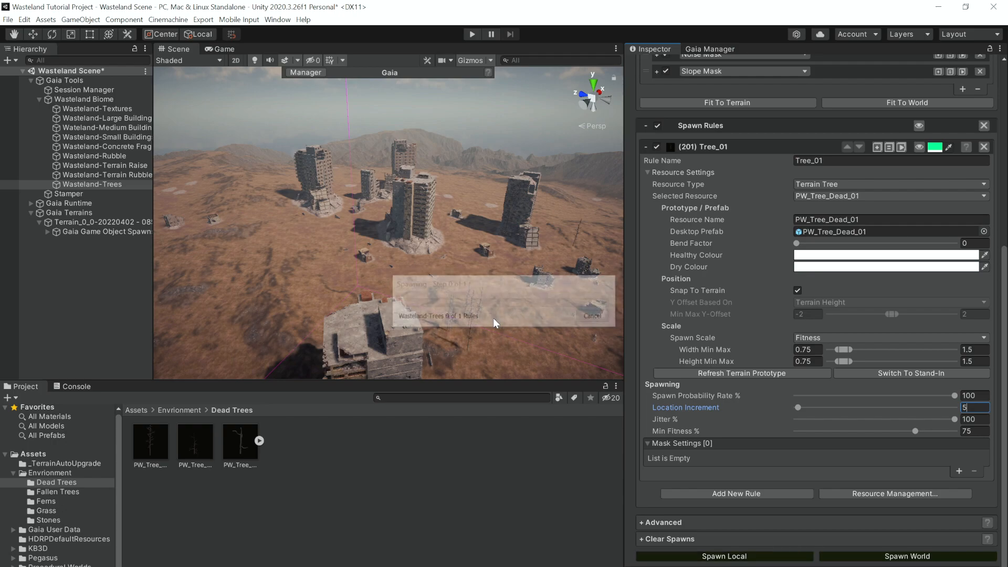
right_drag(496, 329, 679, 282)
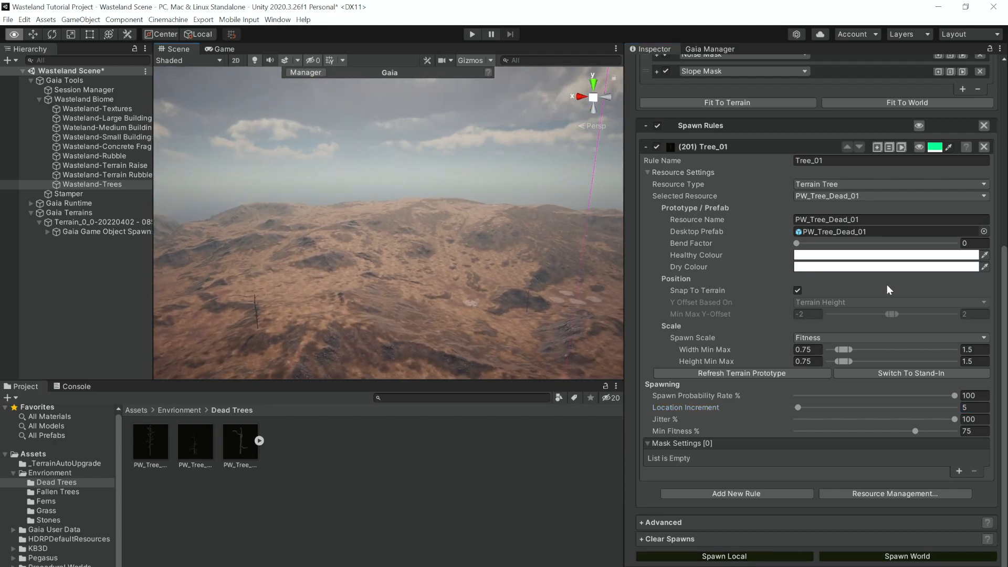
right_drag(839, 320, 428, 346)
Set the Tree_01 rule's Min Fitness to 60%, spawn the trees locally and inspect their distribution
click(985, 432)
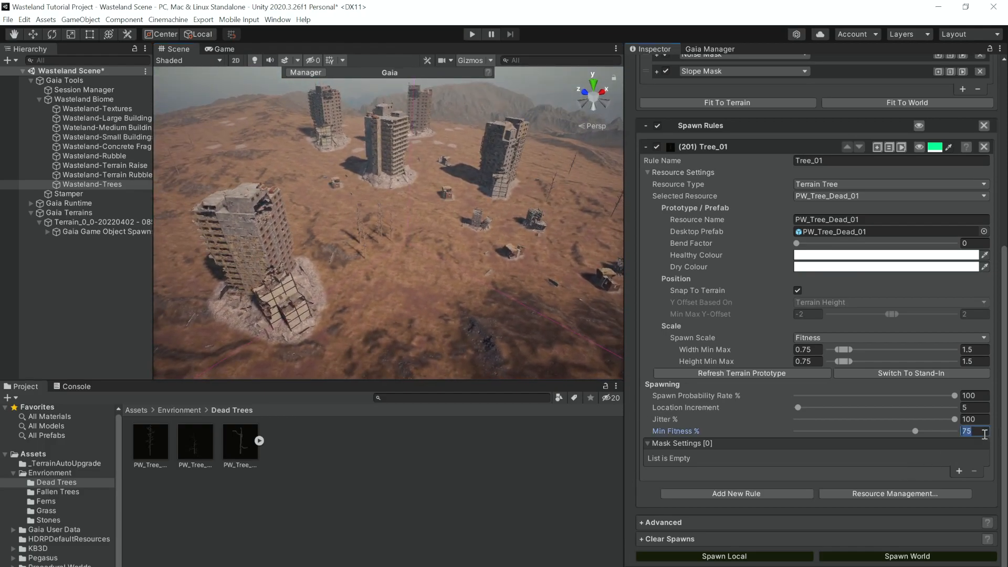
key(BackSpace)
text(60)
click(679, 556)
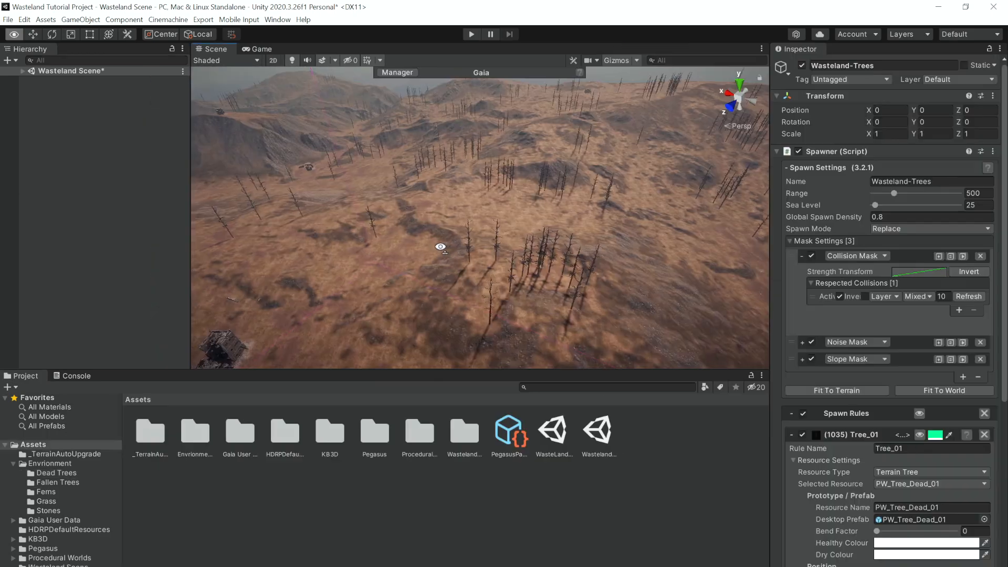
right_drag(405, 241, 418, 191)
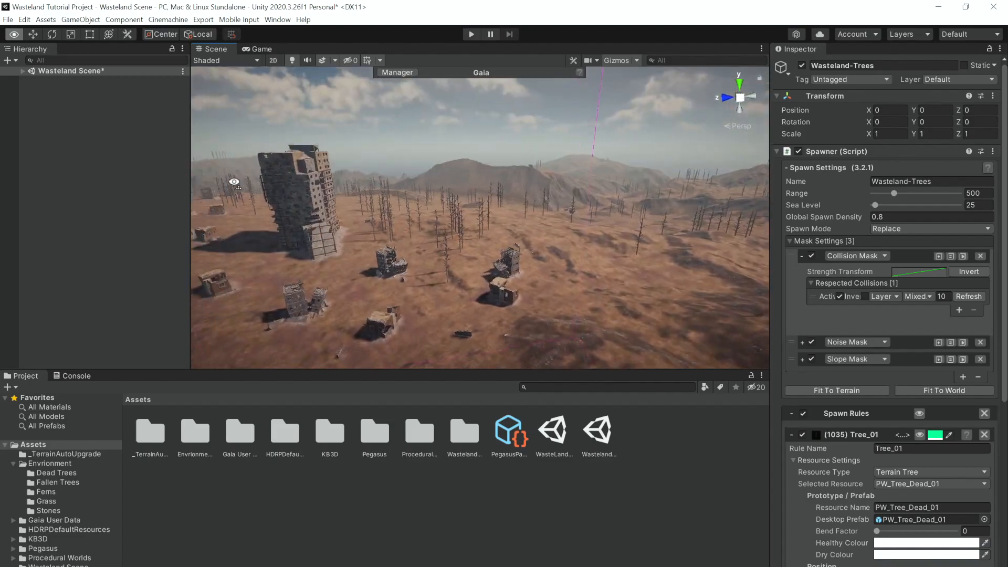
key(s)
right_drag(76, 199, 111, 245)
Set the Tree_01 rule's Location Increment to 15 and spawn the trees locally
scroll(823, 373, down, 8)
click(976, 408)
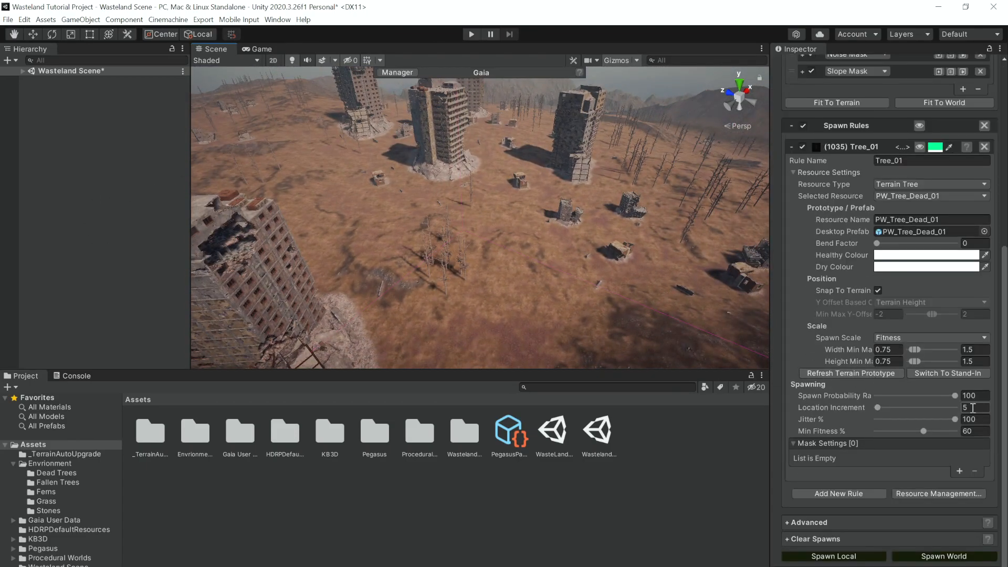
key(BackSpace)
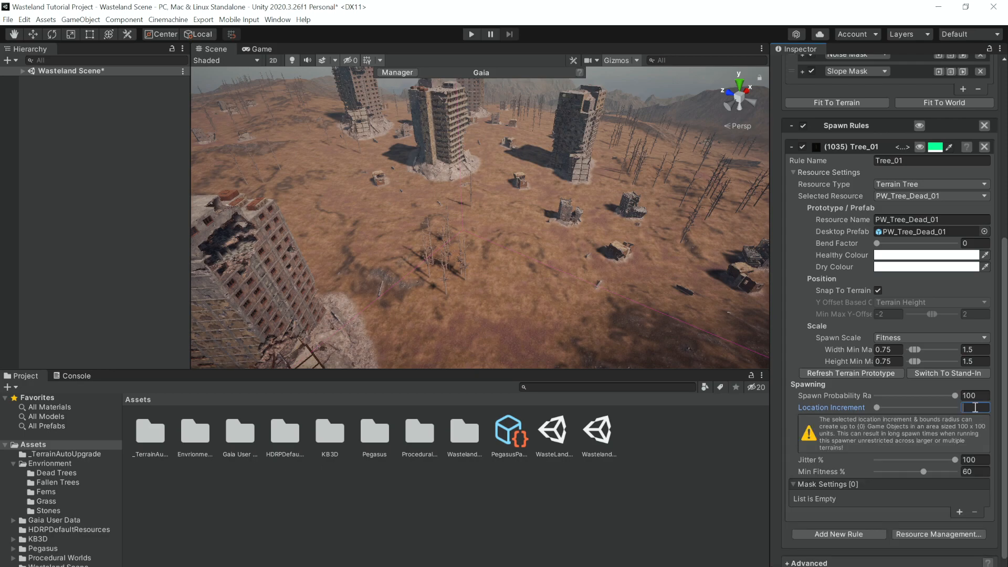
text(15)
click(822, 557)
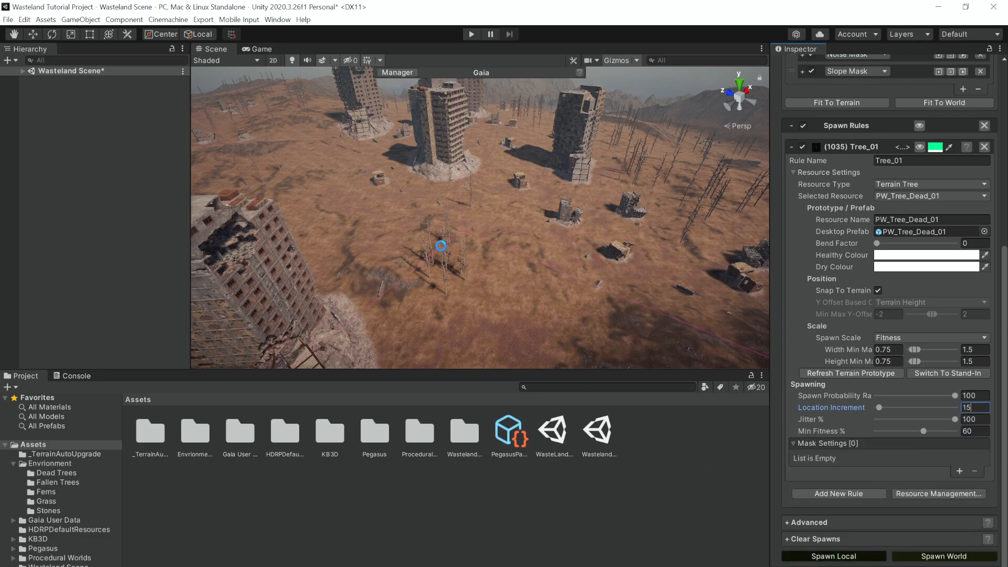
right_drag(401, 262, 551, 241)
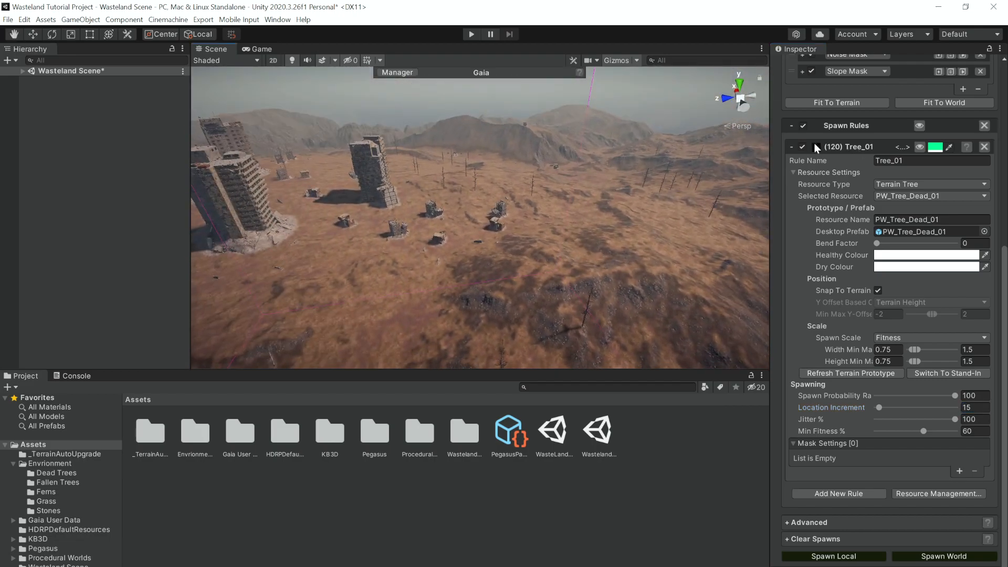
Collapse the Tree_01 rule, widen the Inspector and duplicate the rule twice
click(791, 147)
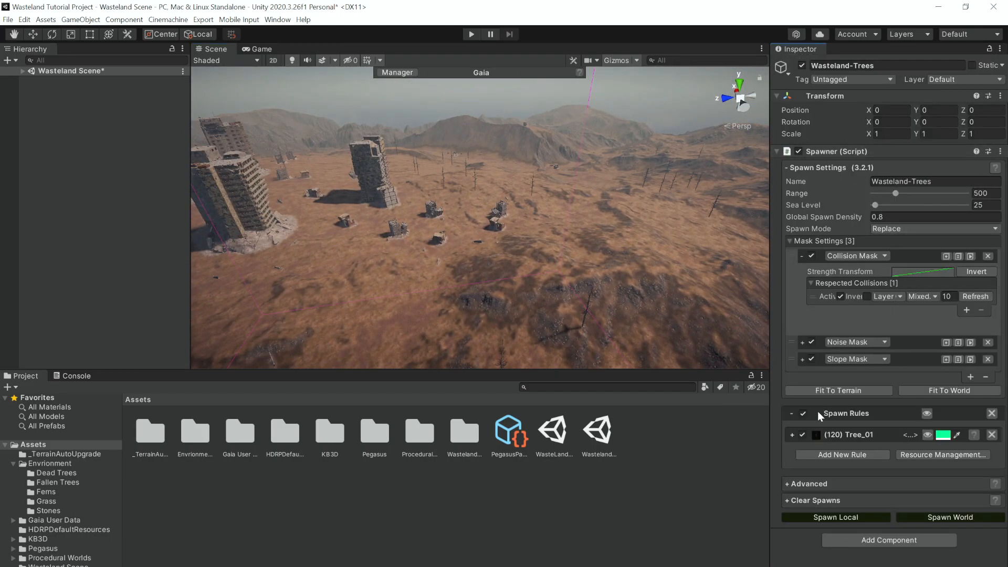
drag(770, 215, 663, 218)
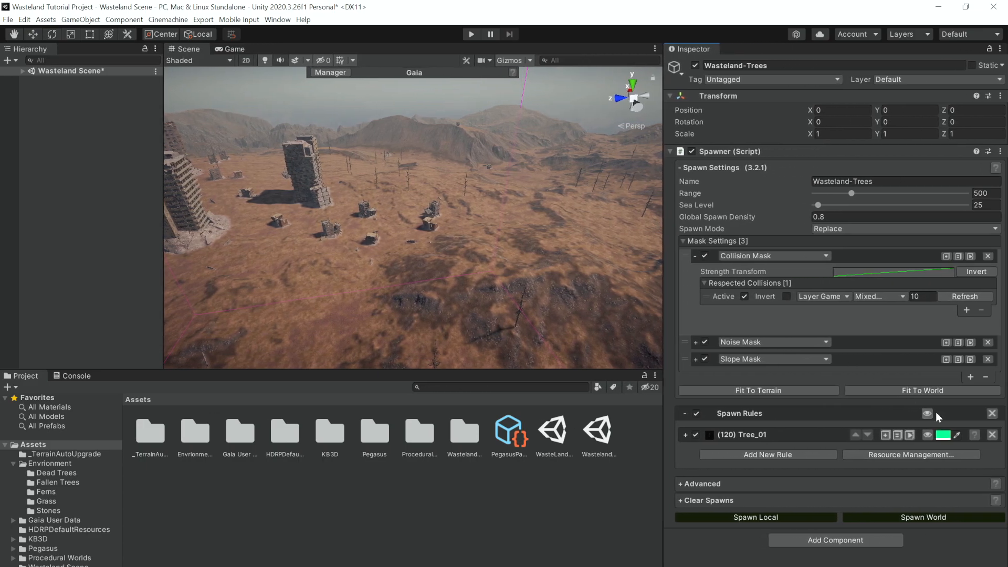
click(890, 436)
click(890, 436)
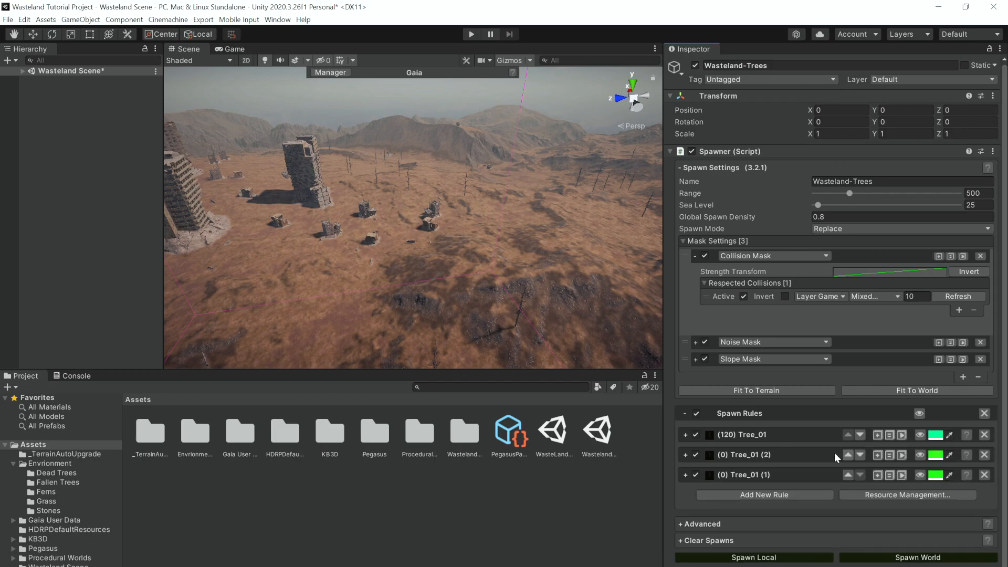
Assign PW_Tree_Dead_02 from the Dead Trees folder as the desktop prefab of the Tree_01 (2) rule, then collapse it
click(686, 455)
scroll(762, 445, down, 5)
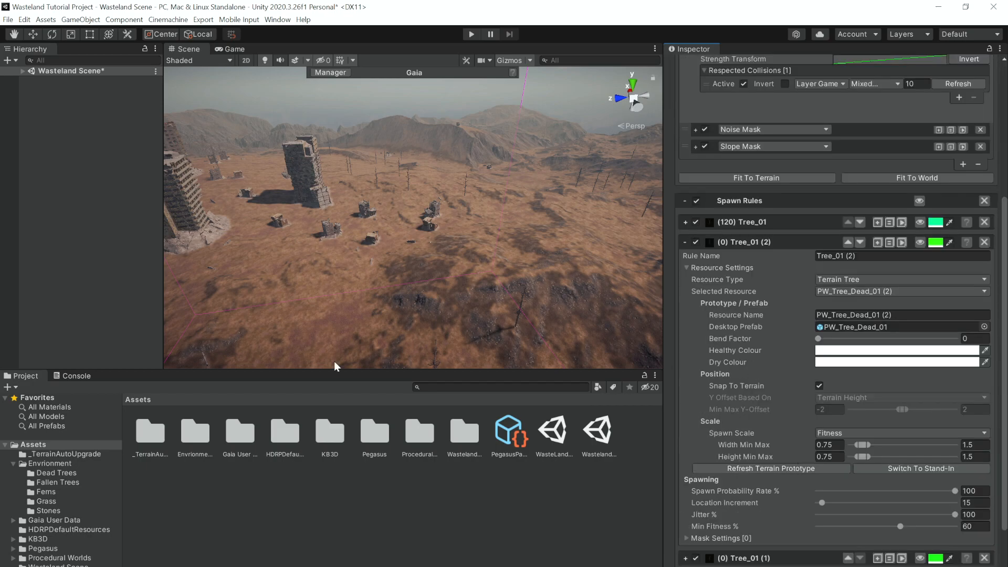
click(57, 474)
drag(195, 432, 834, 323)
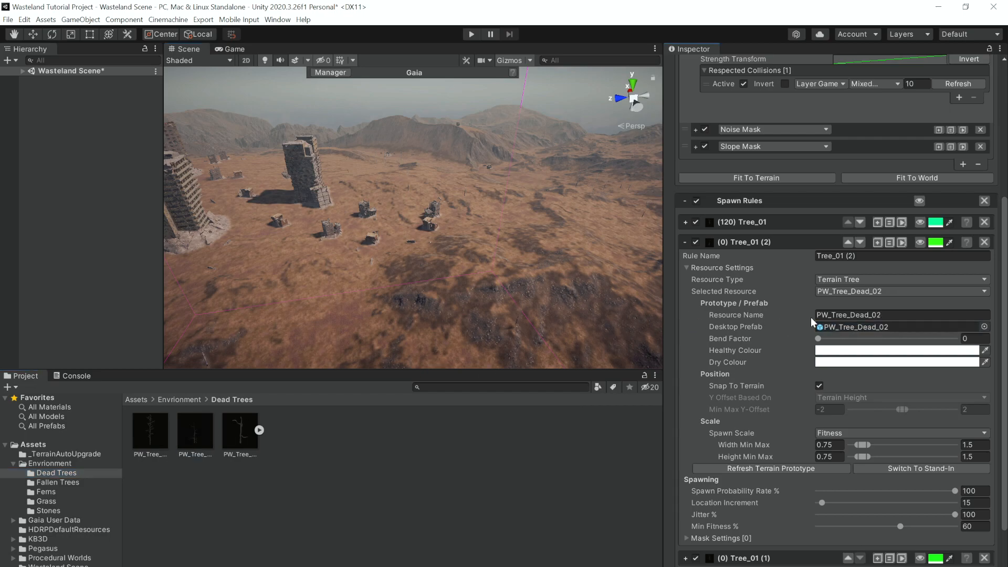
click(683, 242)
Assign PW_Tree_Dead_05 as the desktop prefab of the Tree_01 (1) rule
click(685, 474)
scroll(708, 473, down, 10)
drag(240, 432, 888, 262)
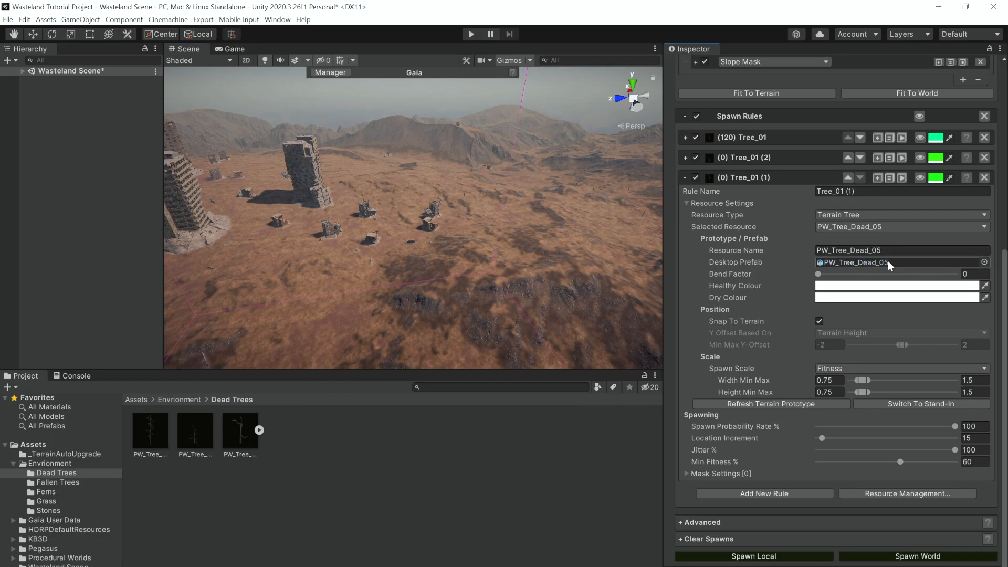
Spawn the trees from all three rules and collapse the open rule and Collision Mask settings
click(685, 178)
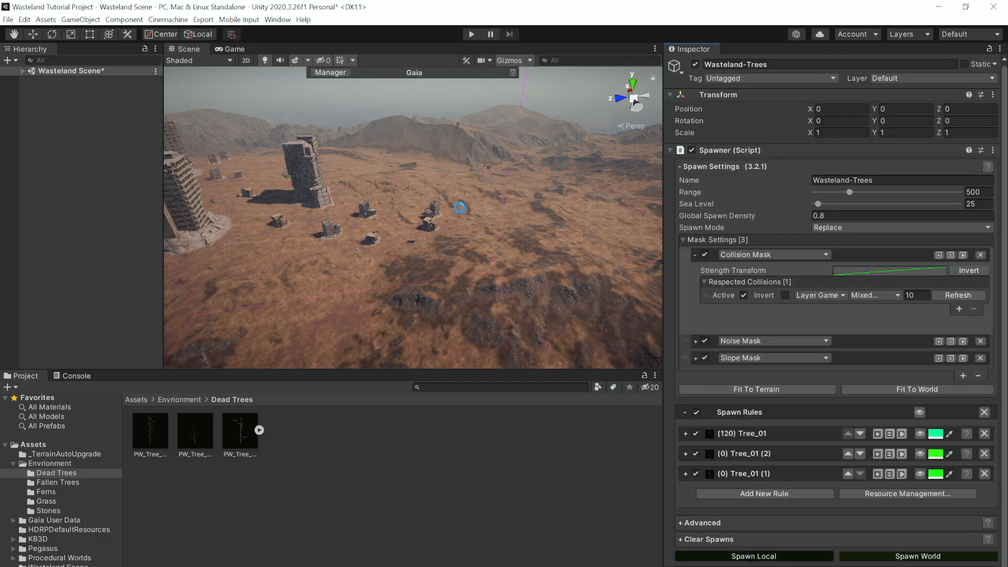
right_drag(459, 208, 647, 246)
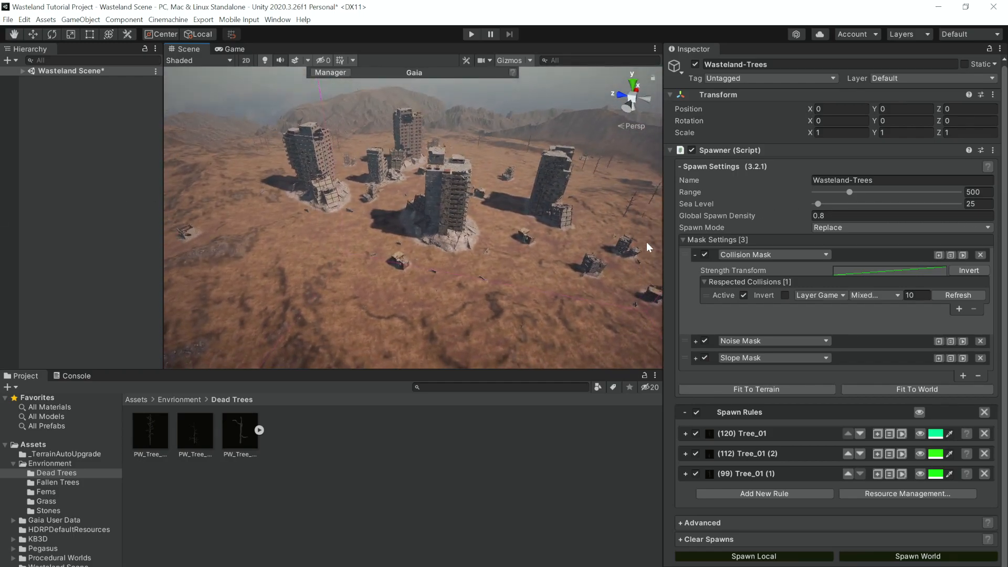
click(695, 255)
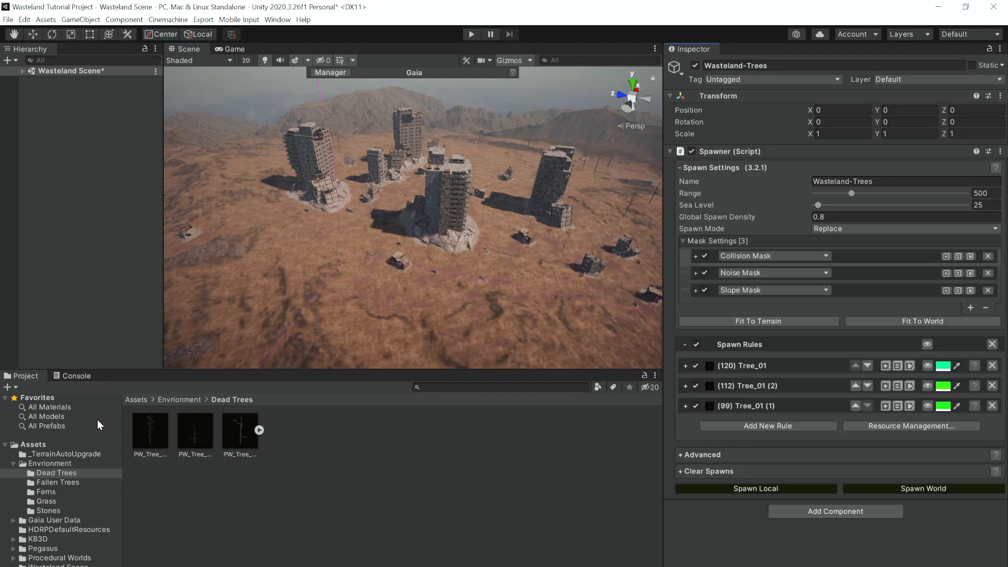
Add a new spawner to the Wasteland Biome under Gaia Tools
click(22, 71)
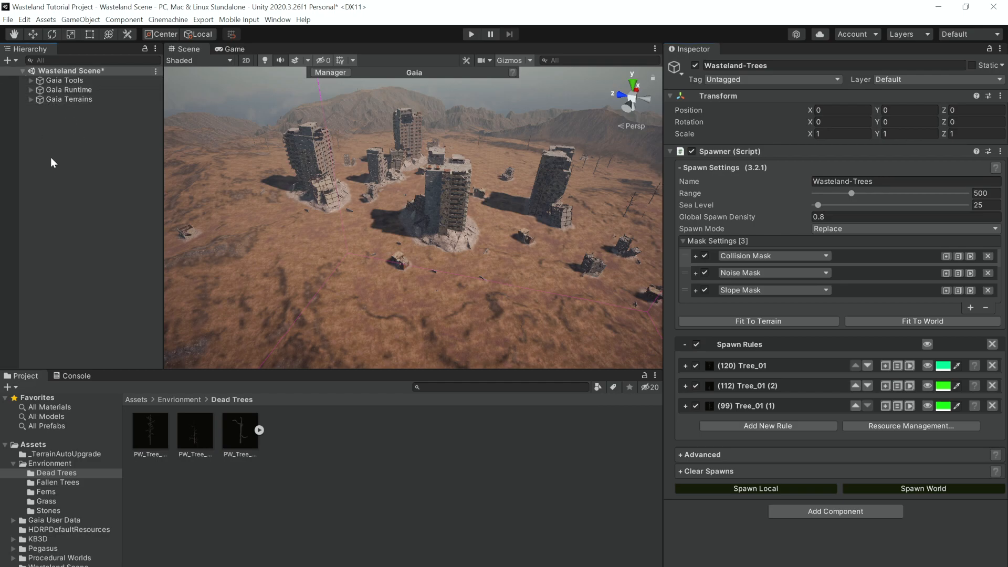
click(39, 119)
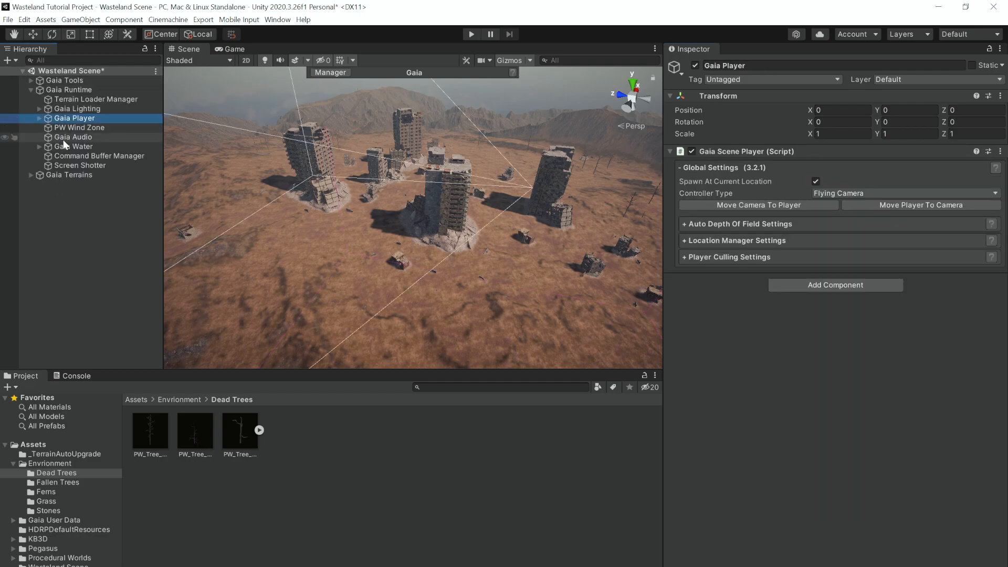
click(31, 90)
click(30, 81)
click(39, 99)
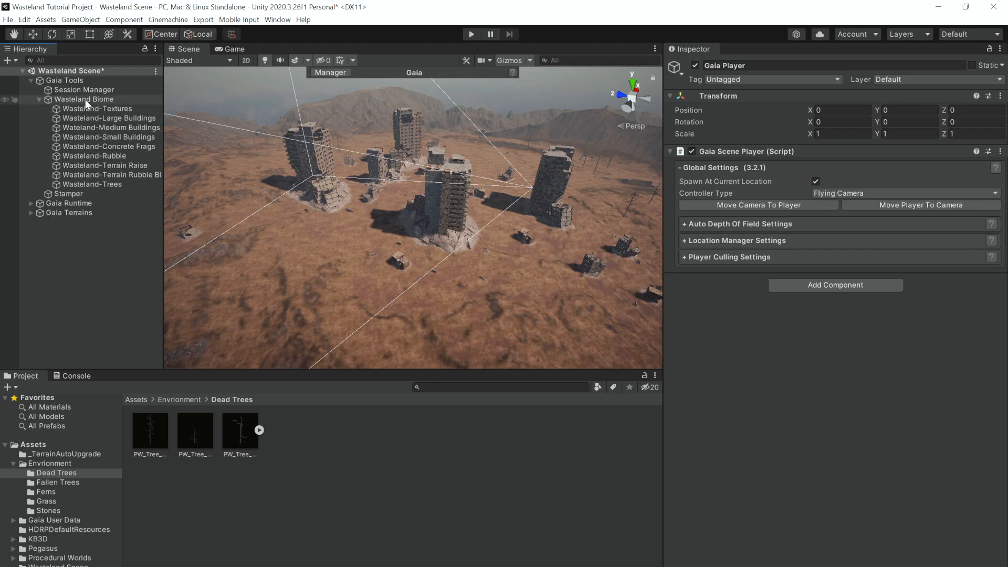
click(85, 99)
click(752, 460)
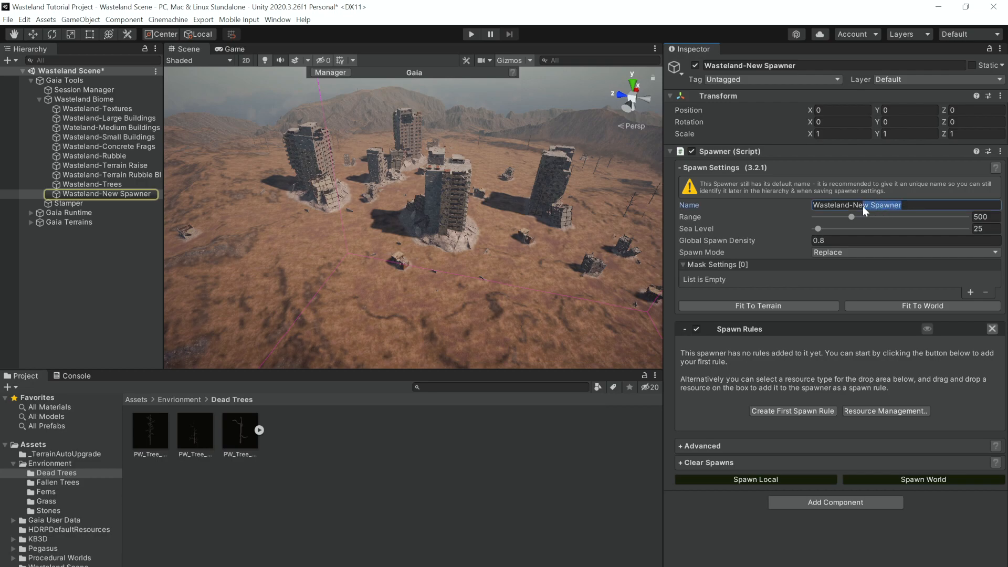
Rename the new spawner as Wasteland-Fallen Trees
text(Fa)
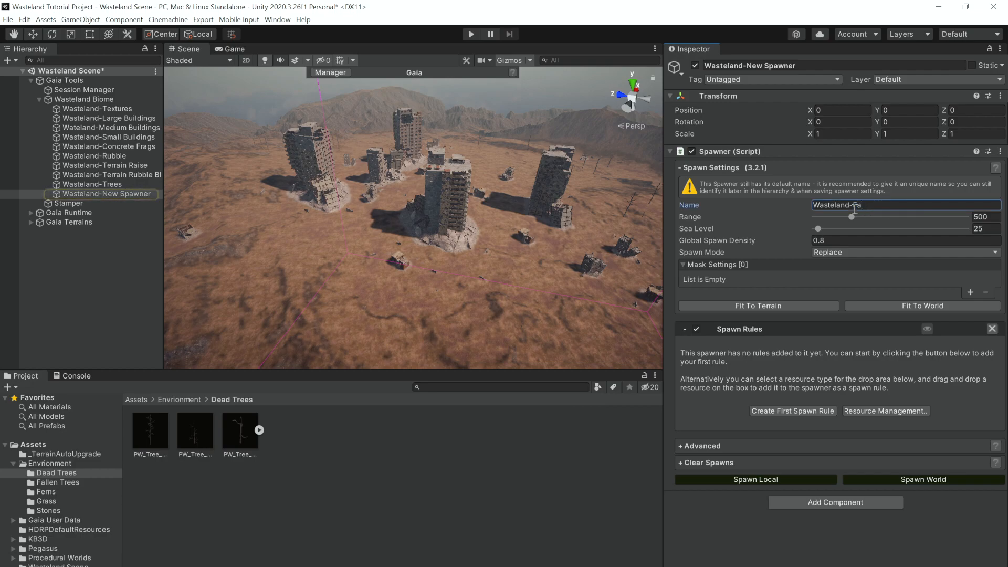
text(llen Tree)
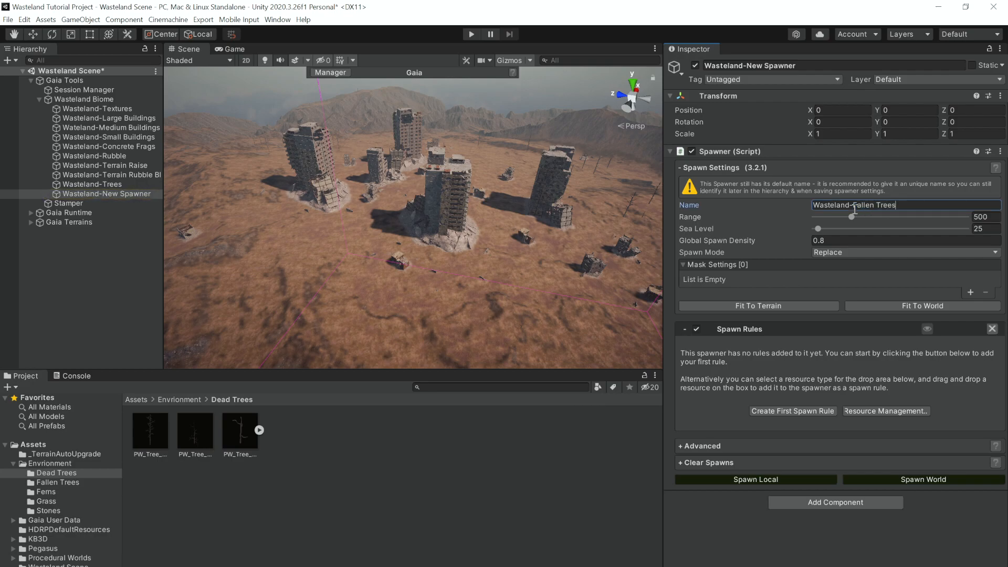
text(s)
key(Return)
Create the first spawn rule in the Wasteland-Fallen Trees spawner and name it Fallen Tree 01
click(788, 388)
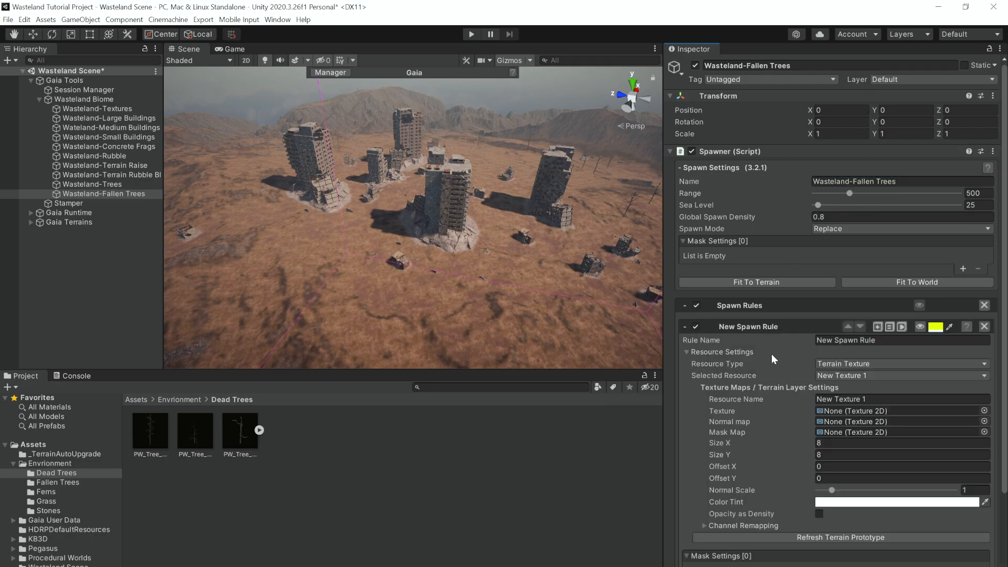
click(840, 341)
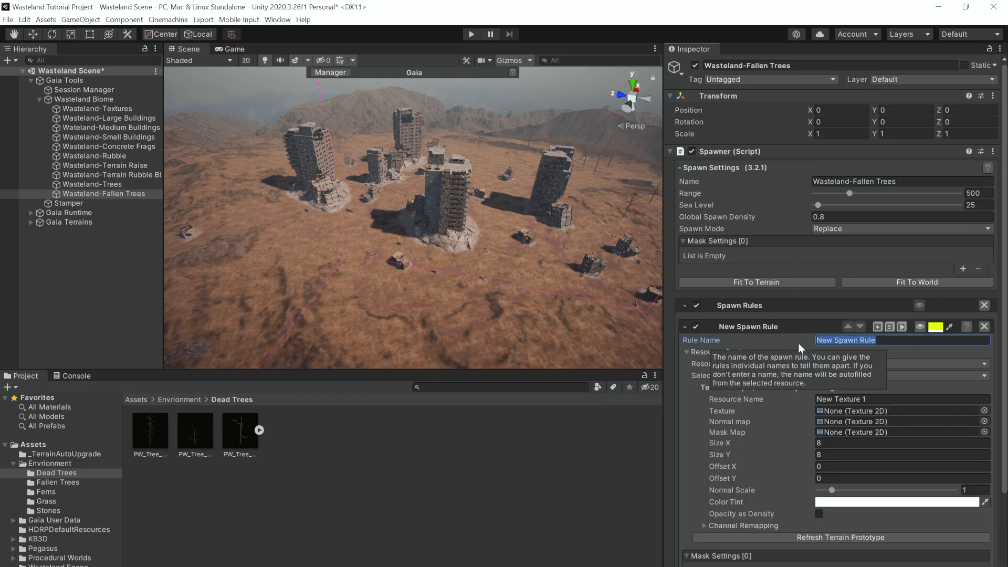
key(BackSpace)
text(Fallen Tr)
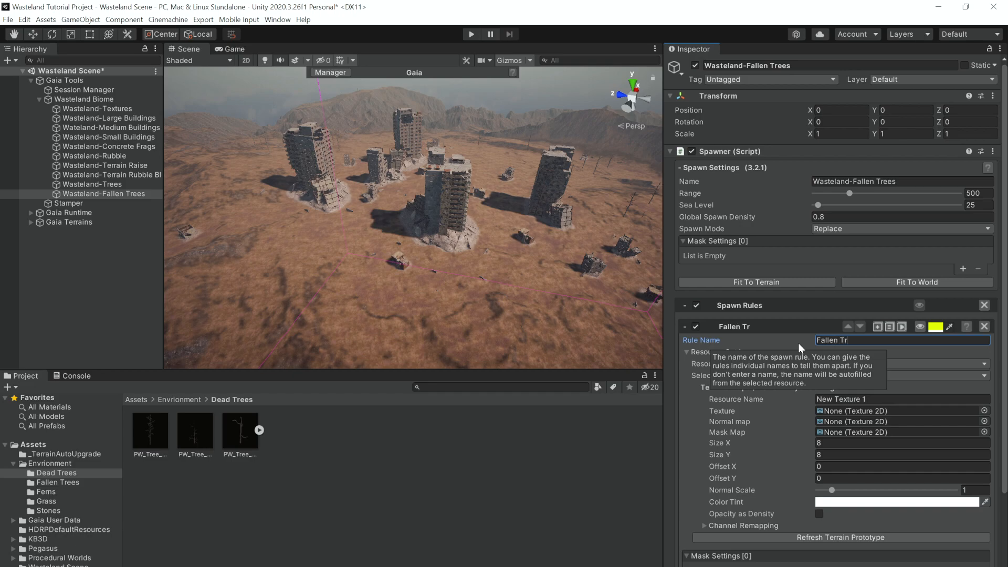
text(ee 01)
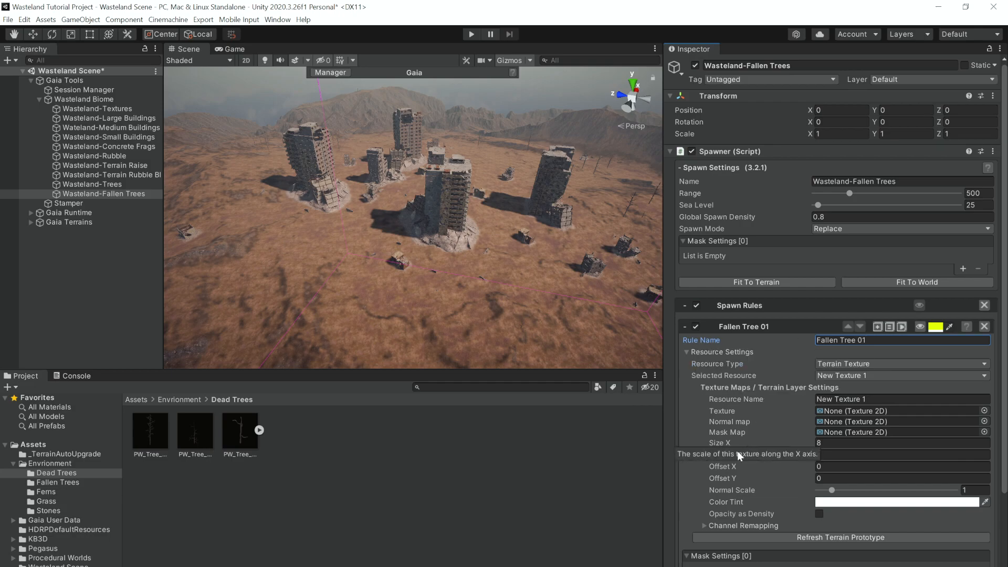
Set the Fallen Tree 01 rule's resource type to Game Object and open the Fallen Trees asset folder
click(840, 368)
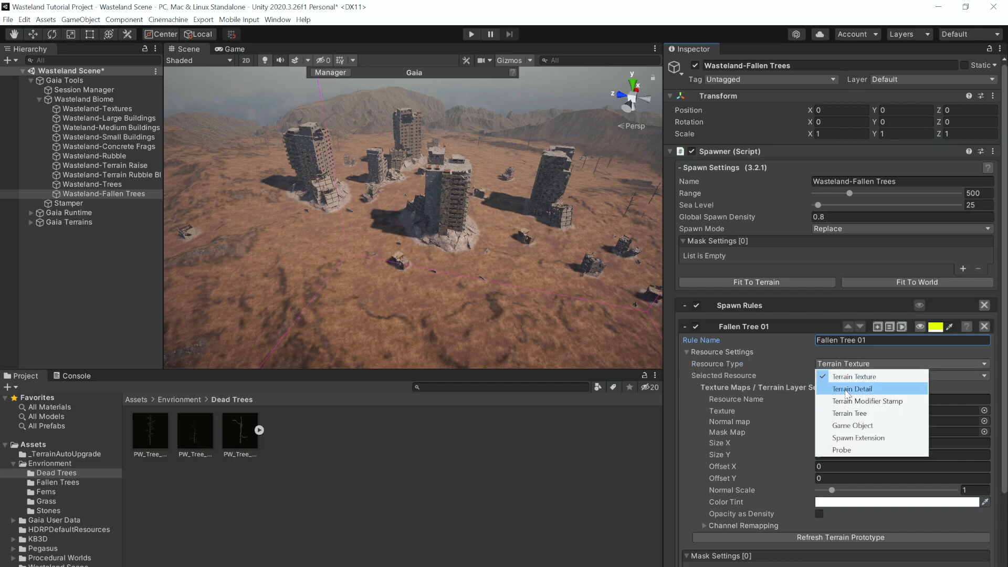
click(833, 406)
scroll(805, 385, down, 4)
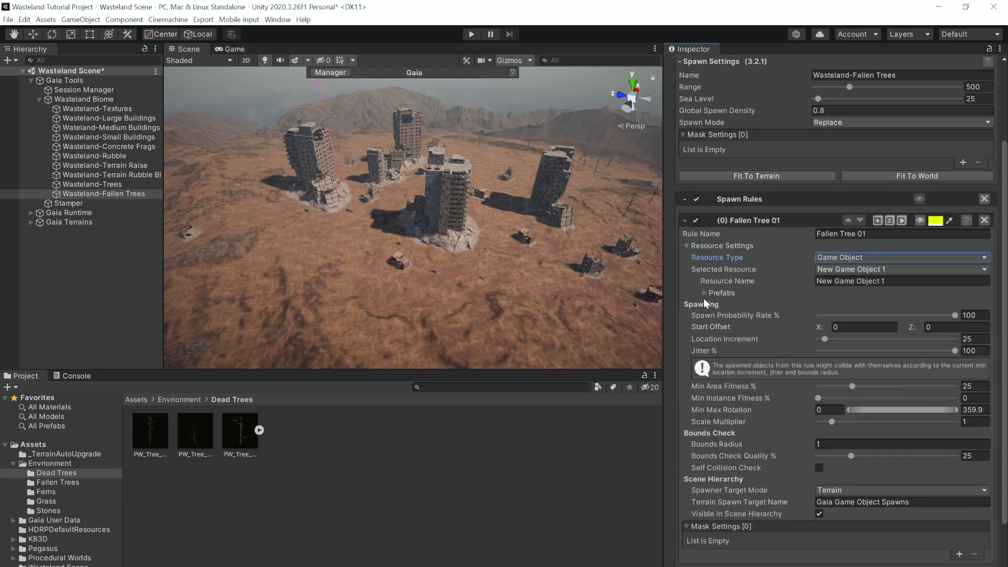
click(67, 484)
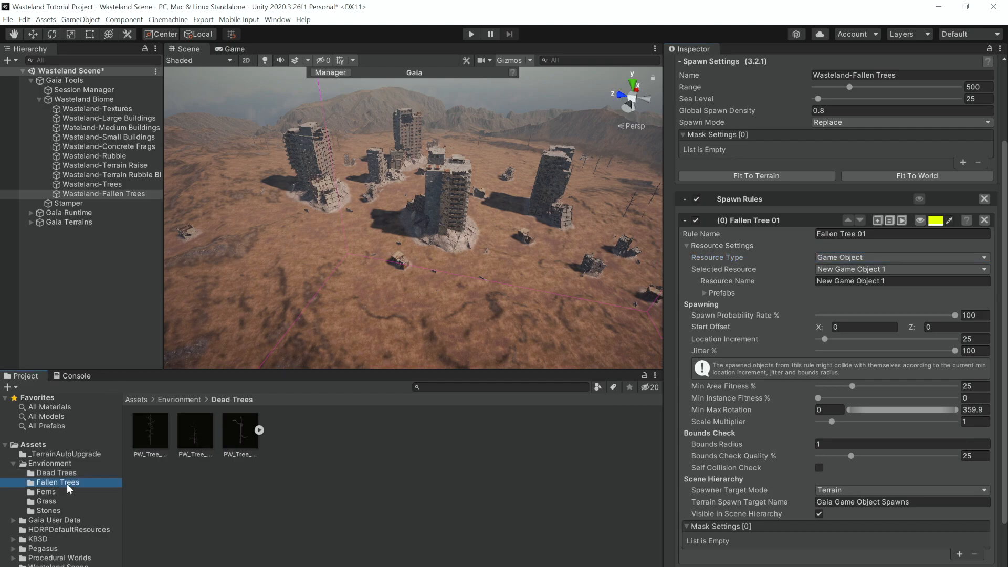
Place the PW_Tree_Dead_03_Fallen prefab on the terrain and examine its mesh and pivot up close
drag(149, 444, 420, 307)
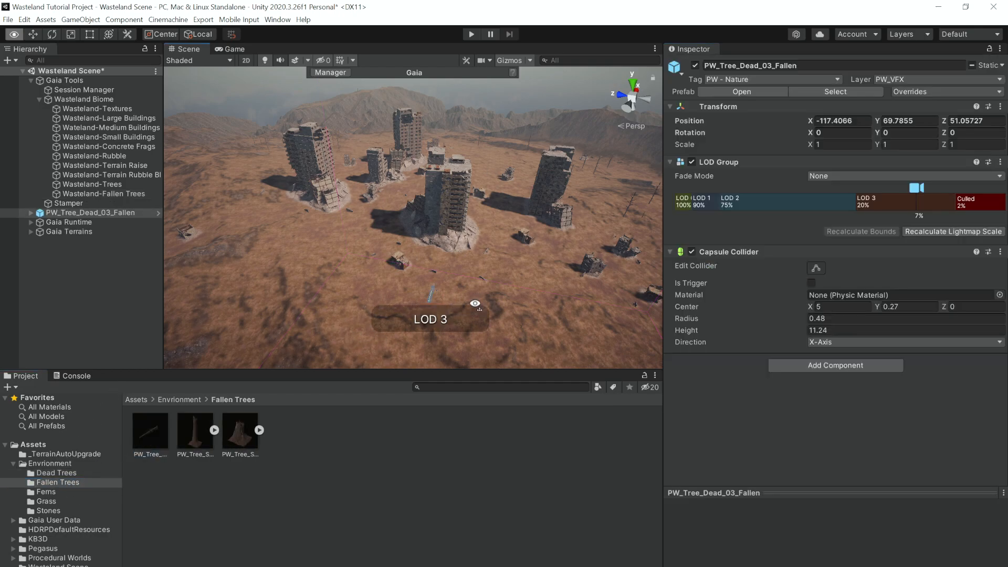
key(f)
key(w)
right_drag(468, 370, 711, 300)
click(470, 228)
key(e)
drag(391, 184, 355, 162)
key(w)
key(e)
key(f)
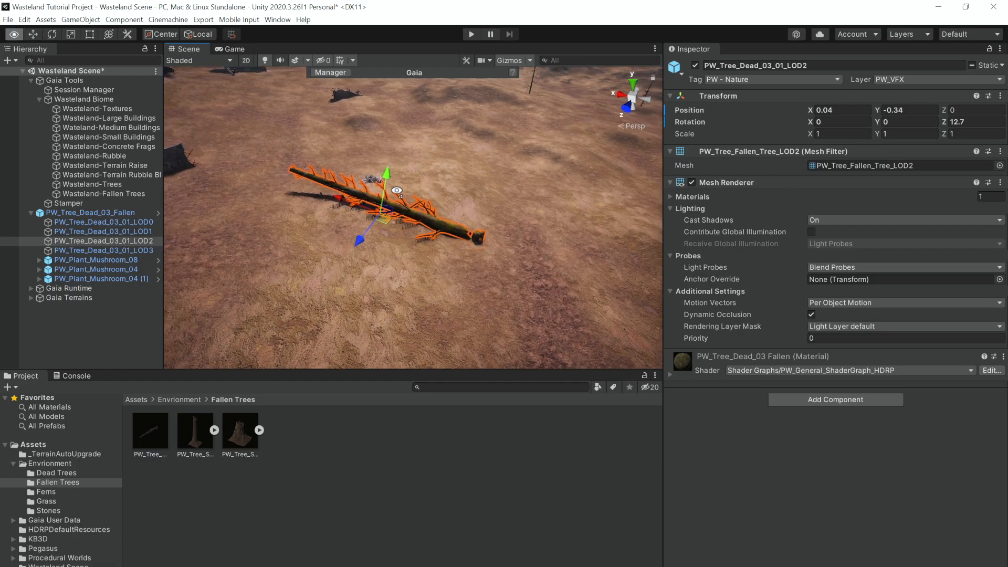
drag(412, 182, 467, 193)
right_drag(468, 192, 451, 214)
click(470, 226)
click(450, 242)
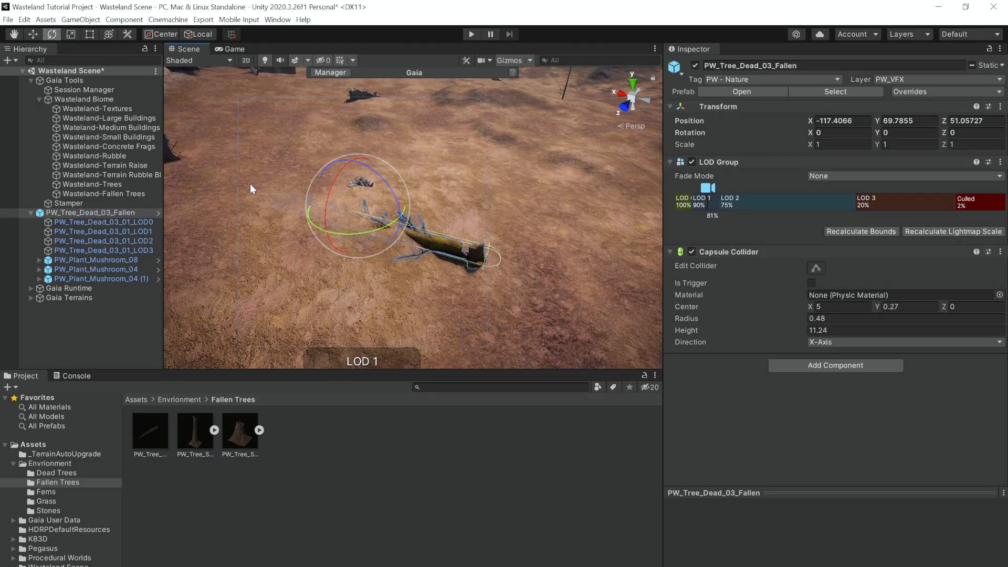
right_drag(263, 193, 287, 198)
key(w)
click(289, 198)
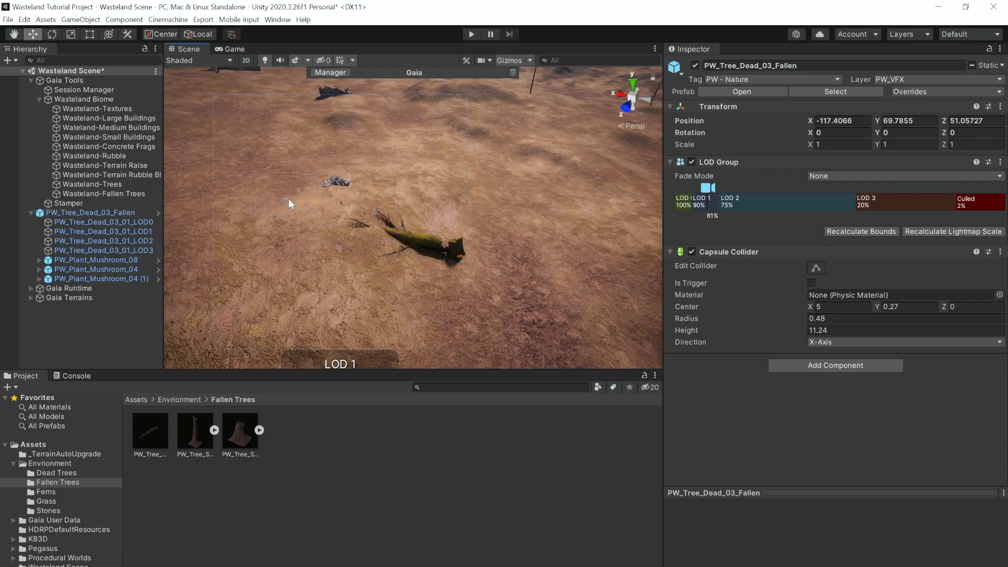
Move the placed fallen tree along the X axis to about -126.4 and delete it from the scene
click(403, 233)
drag(292, 202, 521, 210)
right_drag(409, 212, 243, 214)
key(d)
right_drag(323, 224, 405, 218)
key(a)
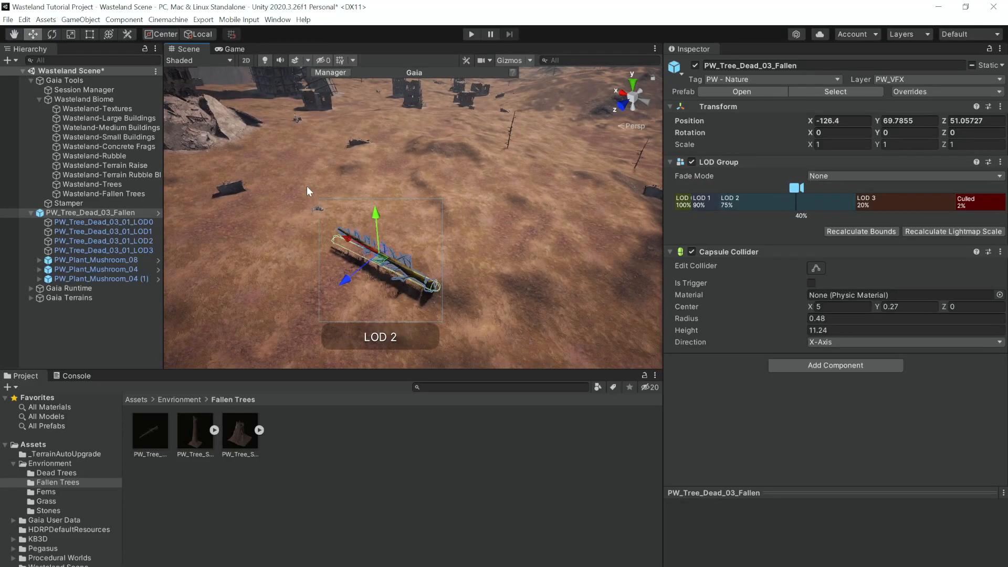
click(30, 214)
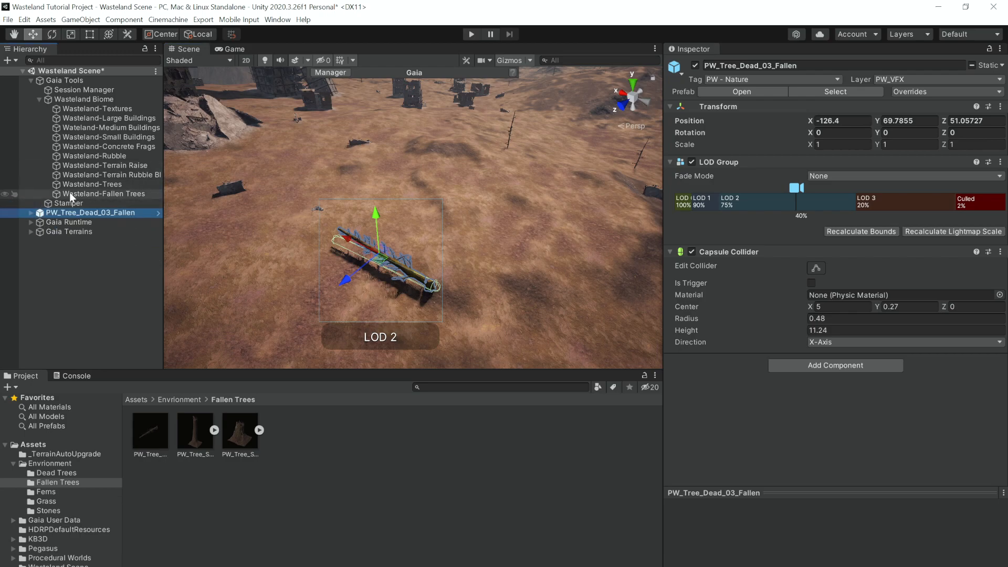
key(Delete)
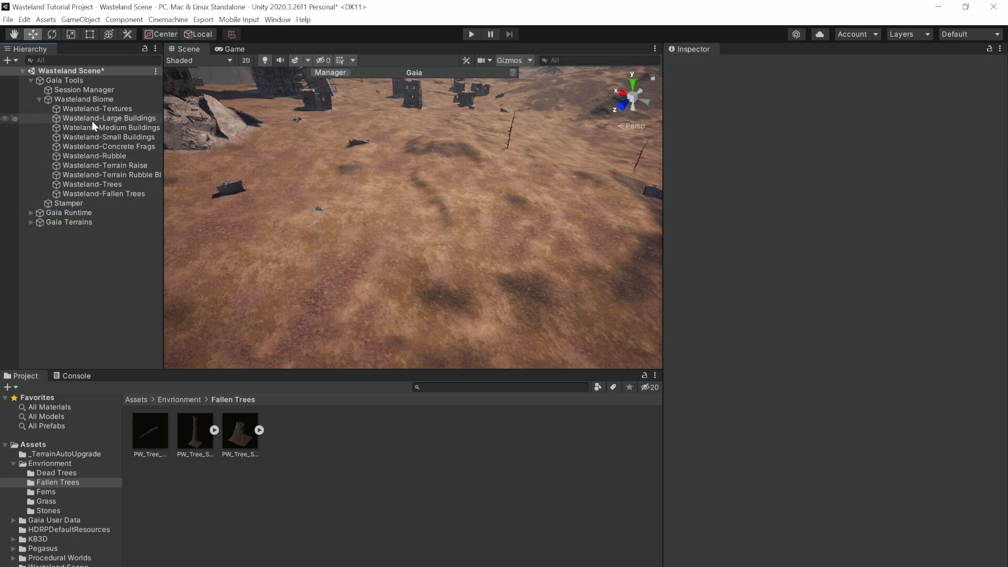
Add a prefab instance to the Fallen Tree 01 rule and assign PW_Tree_Dead_03_Fallen as its desktop prefab
click(99, 188)
click(100, 193)
scroll(740, 328, down, 5)
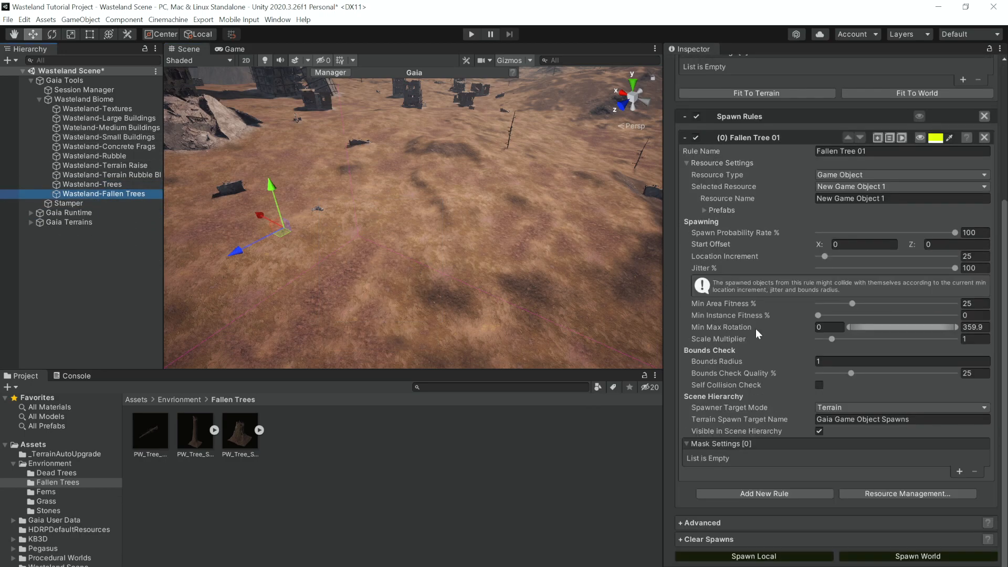
click(703, 211)
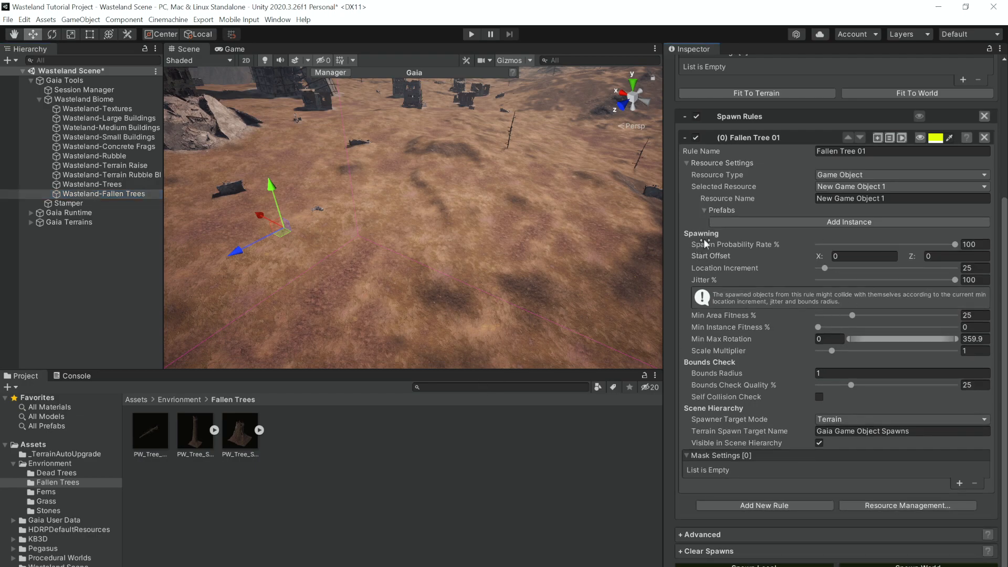
click(759, 222)
click(714, 223)
scroll(744, 235, down, 3)
scroll(745, 235, down, 3)
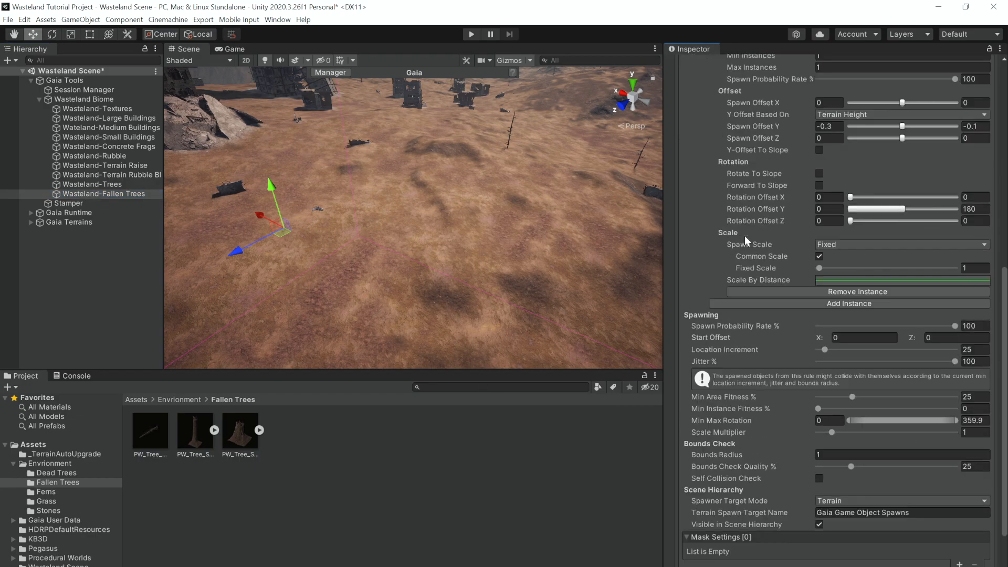
drag(164, 442, 862, 294)
Set the instance's Spawn Offset Y range to -0.1 to -0.05 and enable Rotate To Slope
double_click(838, 378)
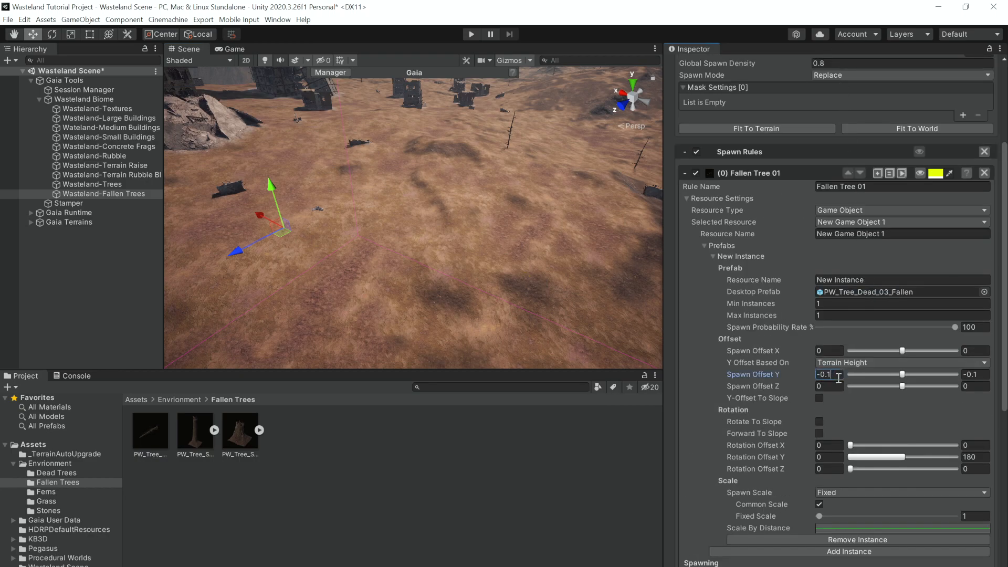
double_click(978, 374)
text(0.5)
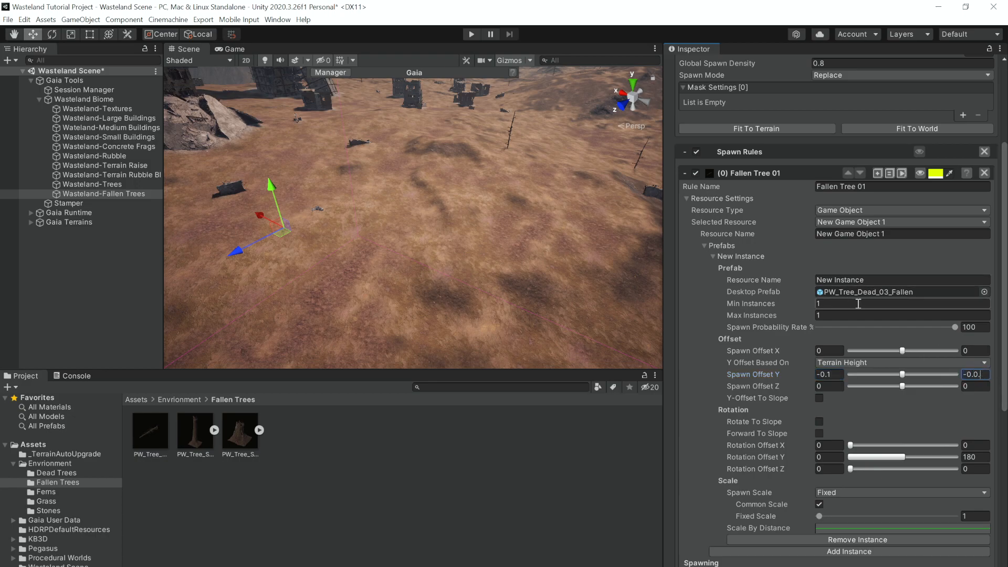
scroll(804, 314, down, 3)
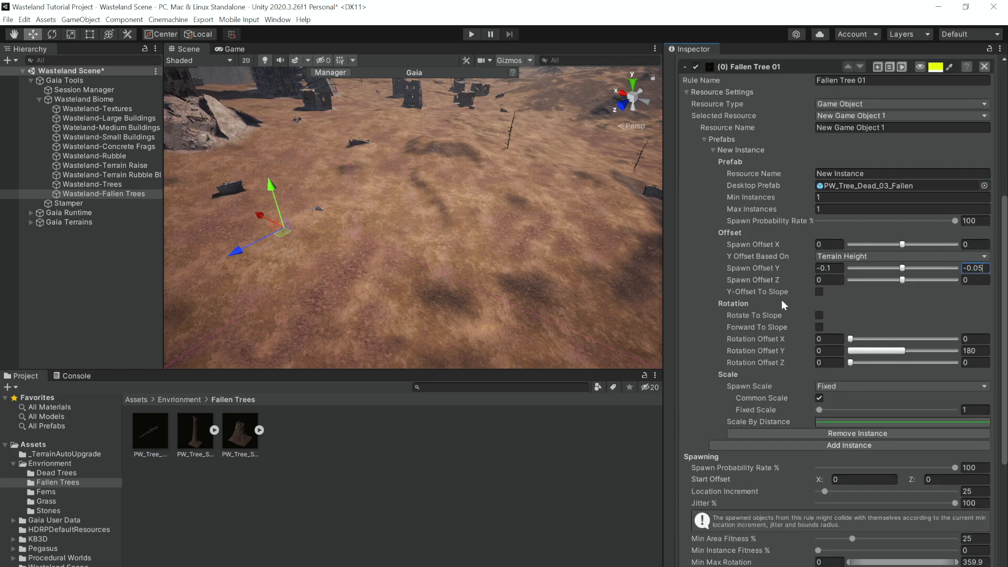
click(819, 314)
right_drag(446, 228, 414, 235)
key(s)
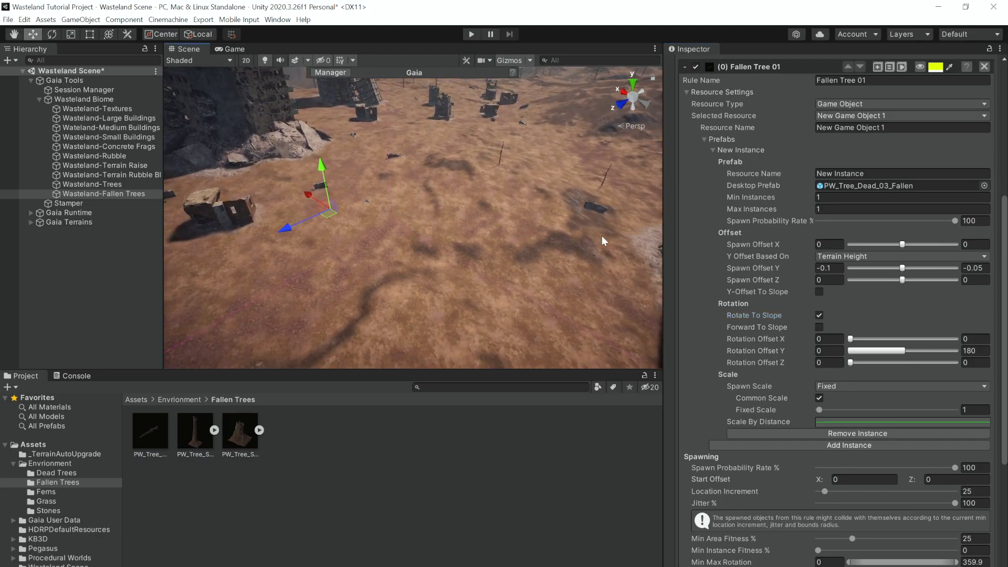
Name the rule's game object resource Fallen Tree 1 and collapse its resource settings
click(706, 139)
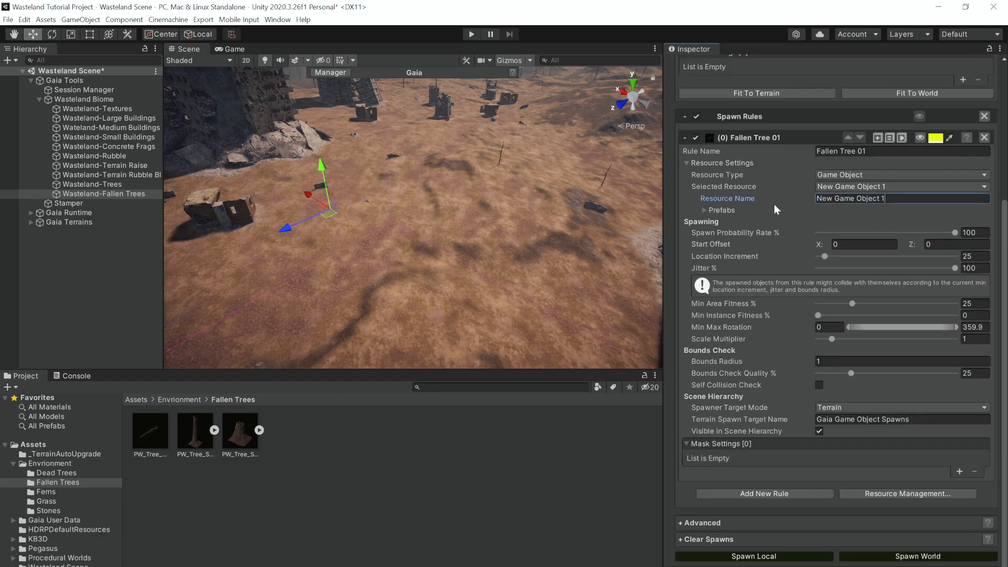
key(ctrl+a)
text(Fallen )
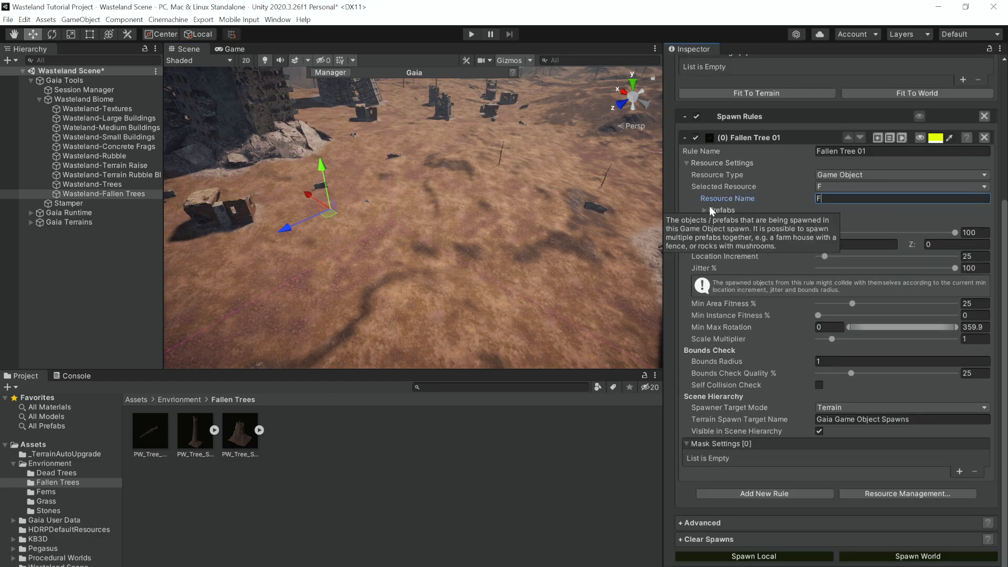
text(Tree 1)
click(686, 162)
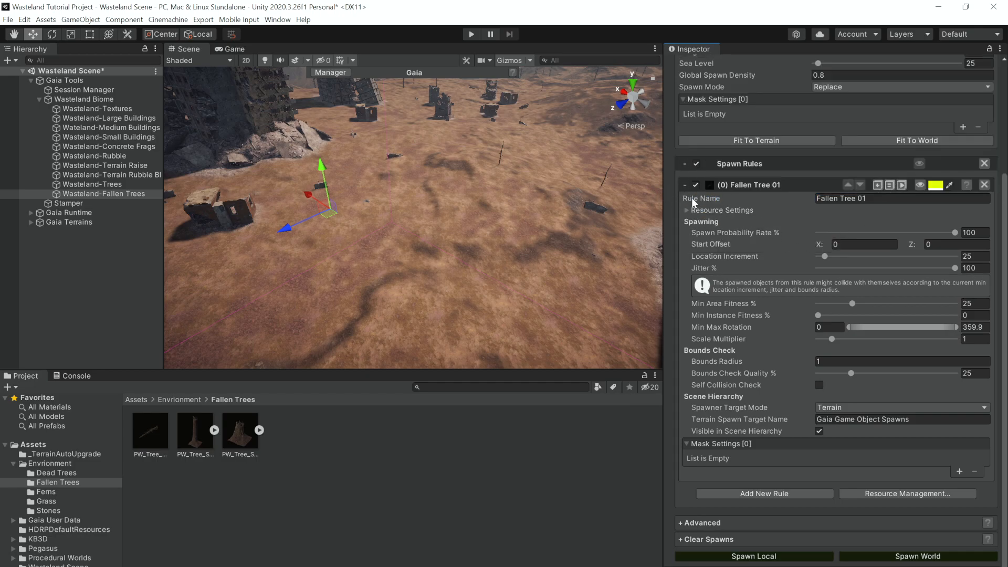
Copy the Collision Mask from the Wasteland-Trees spawner into the Wasteland-Fallen Trees mask settings
click(126, 185)
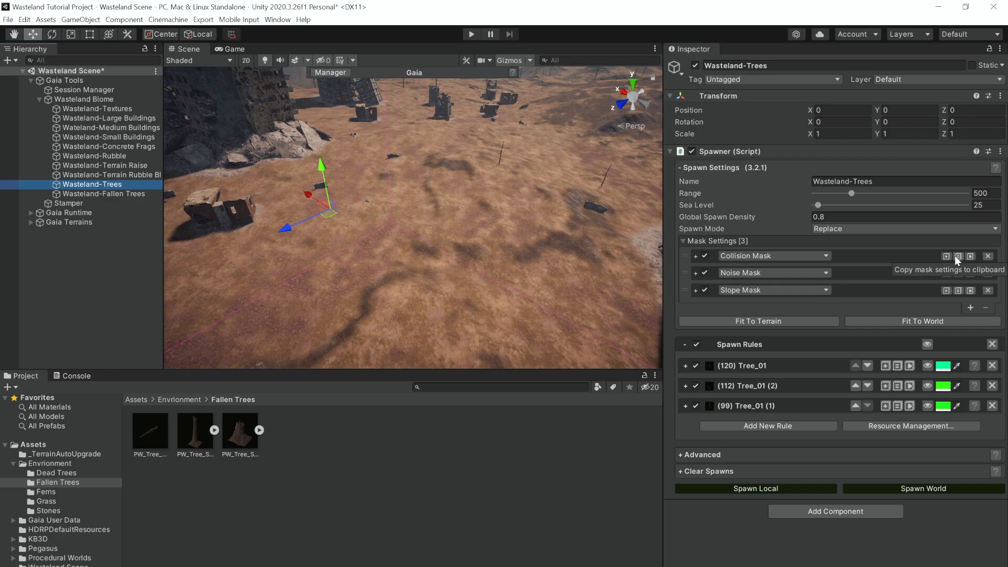
click(105, 194)
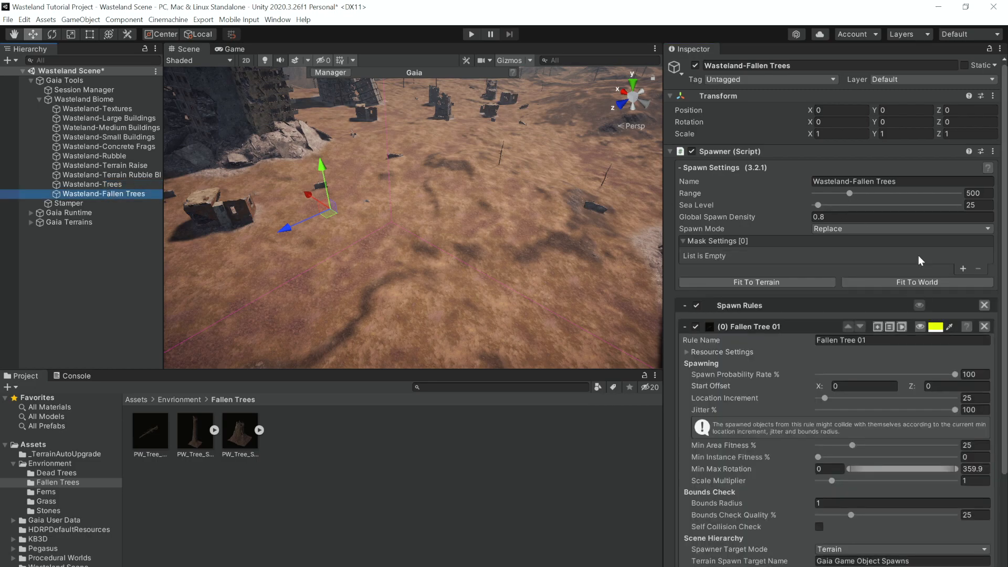
click(964, 268)
click(963, 256)
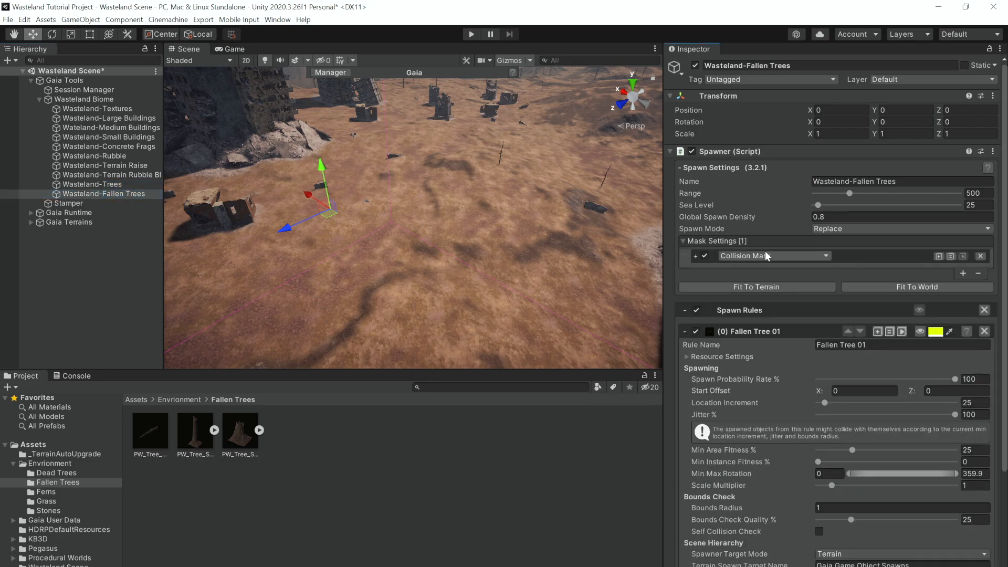
Copy the Noise Mask from Wasteland-Trees into the Wasteland-Fallen Trees spawner as its second mask
click(72, 185)
click(957, 274)
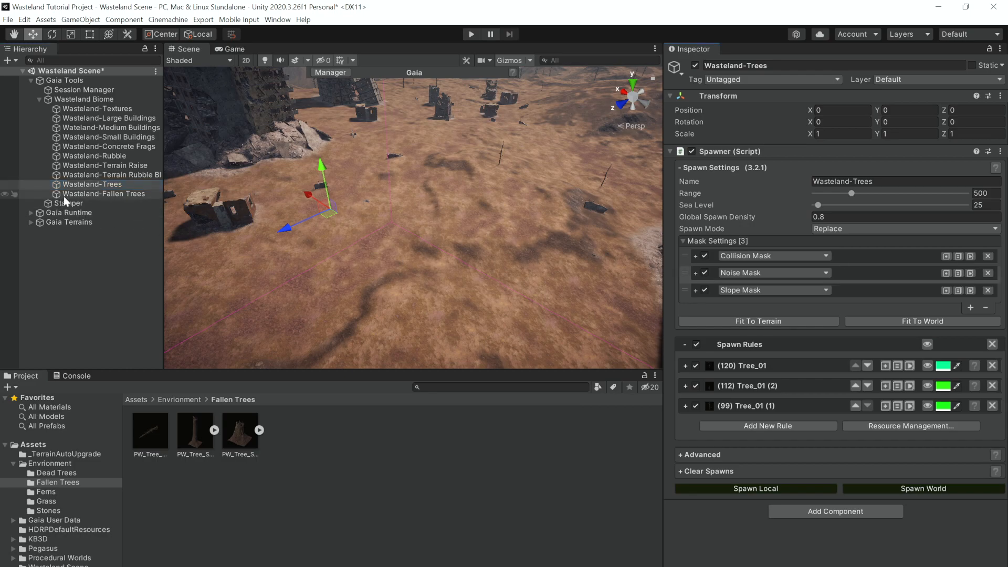
click(64, 195)
click(962, 274)
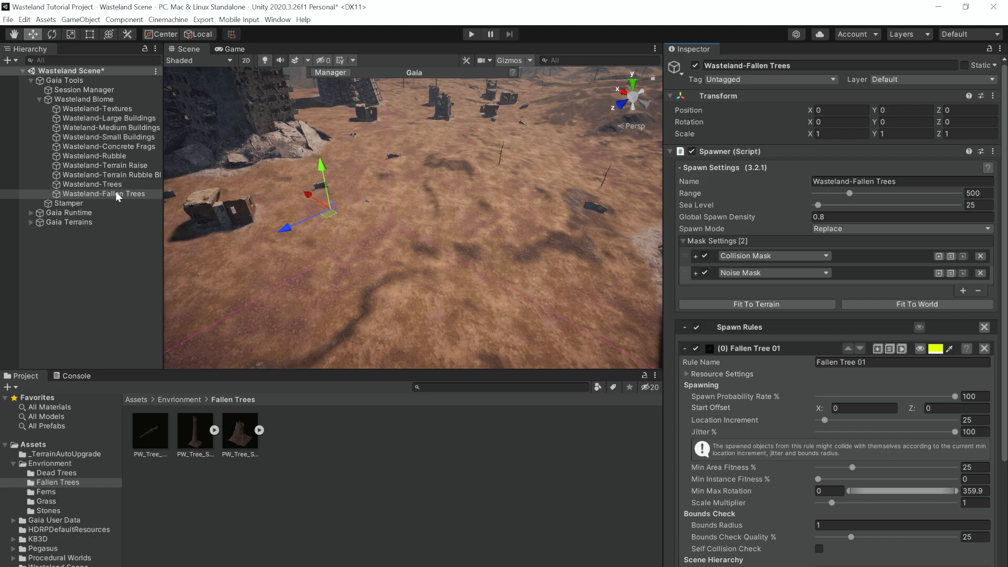
Copy the Slope Mask from Wasteland-Trees into the Wasteland-Fallen Trees spawner as its third mask
click(77, 185)
click(960, 288)
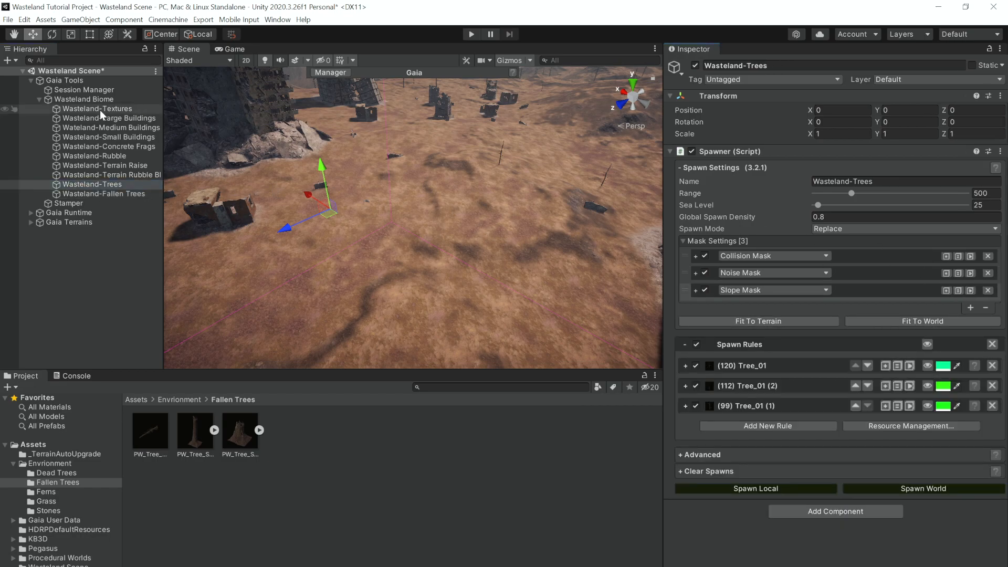
click(111, 193)
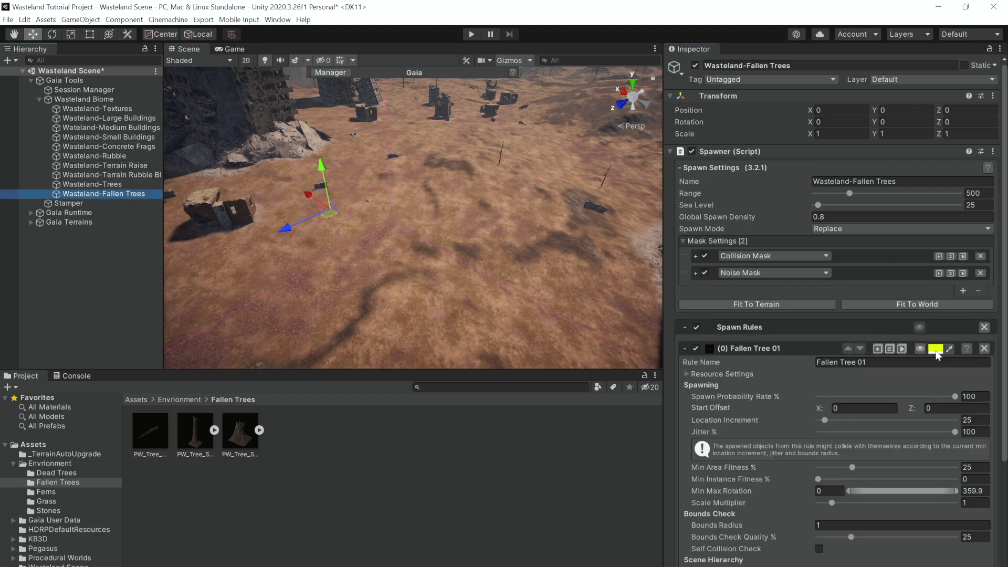
click(963, 292)
click(963, 290)
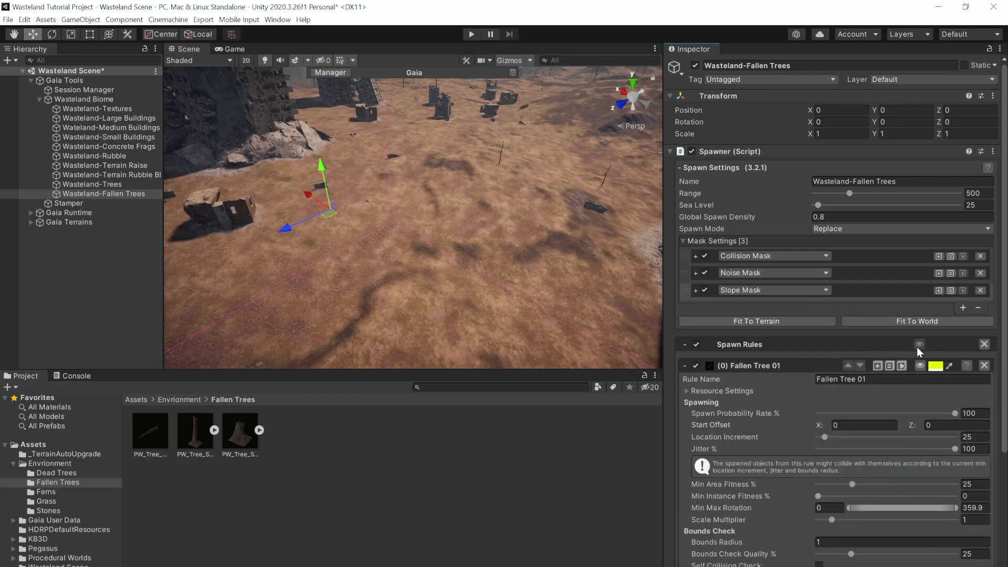
Turn on the terrain preview for the Fallen Tree 01 rule and set its Bounds Radius to 6
click(921, 366)
mouse_move(397, 257)
right_down()
mouse_move(333, 261)
mouse_move(94, 214)
mouse_move(952, 208)
mouse_move(117, 232)
mouse_move(210, 247)
right_up()
scroll(777, 394, down, 5)
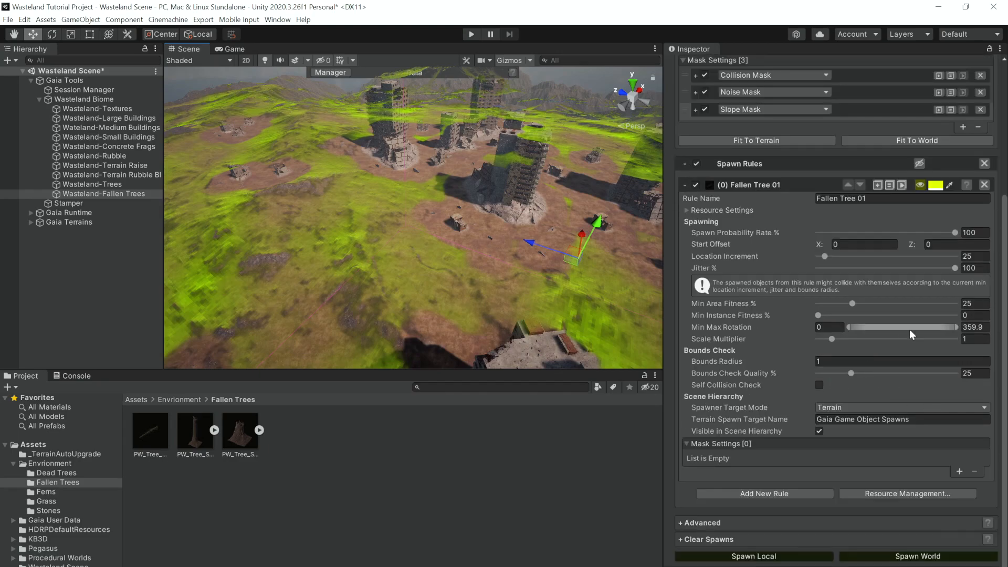
click(828, 361)
key(BackSpace)
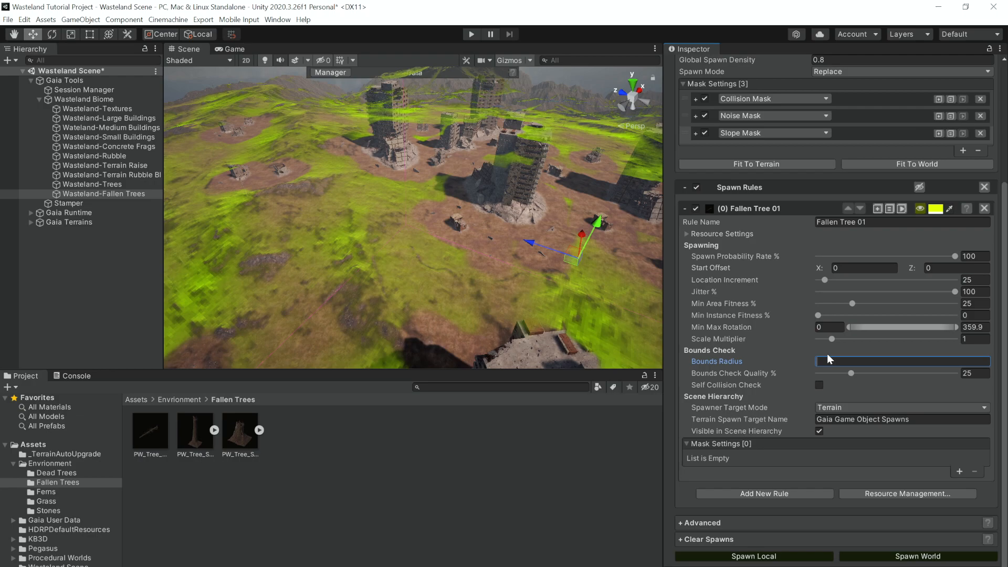
text(6)
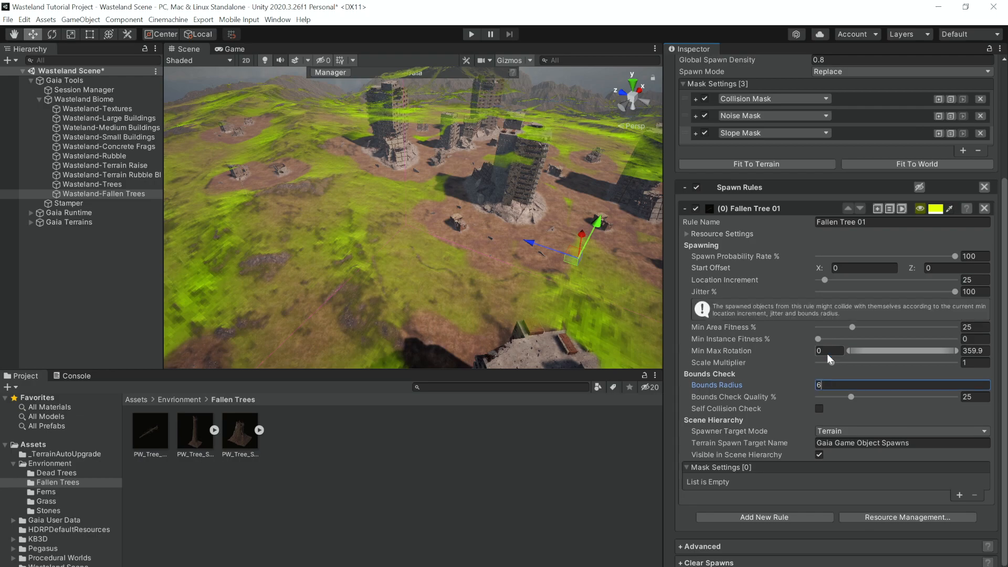
Set the Location Increment of the Fallen Tree 01 rule to 5
key(w)
right_drag(541, 279, 575, 269)
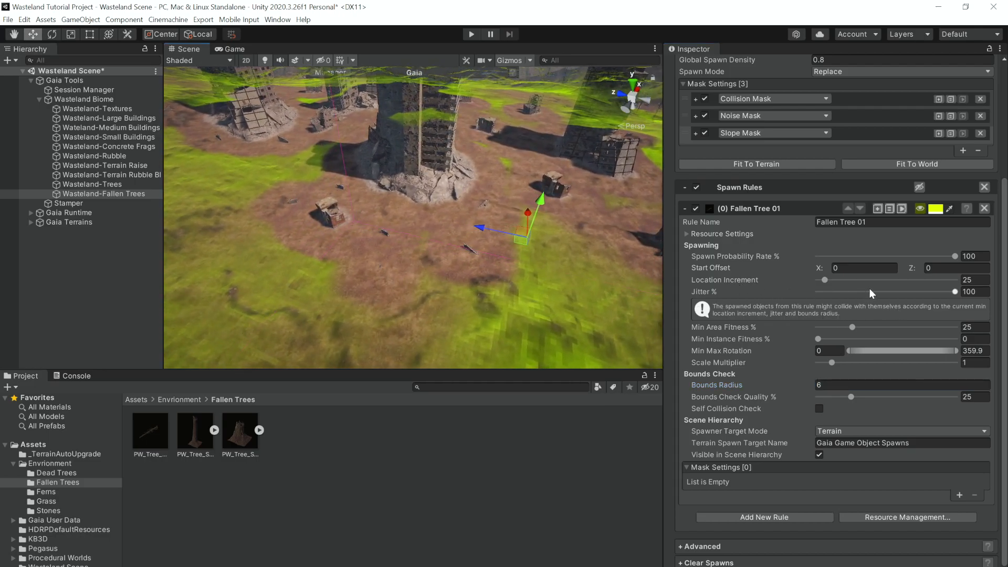
click(973, 282)
text(5)
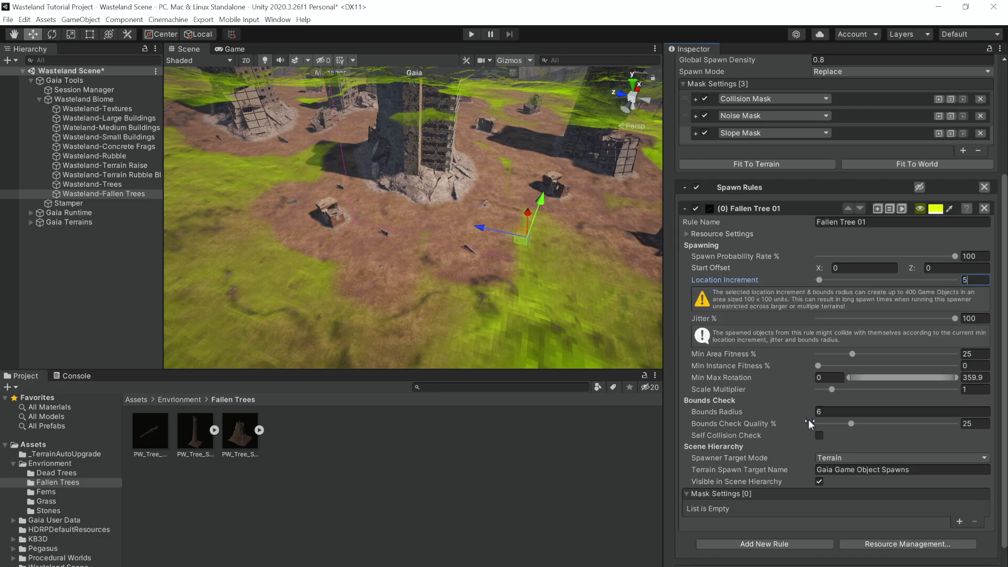
Set the maximum slope of the fallen-tree spawner's Slope Mask to 5 degrees
scroll(833, 202, up, 3)
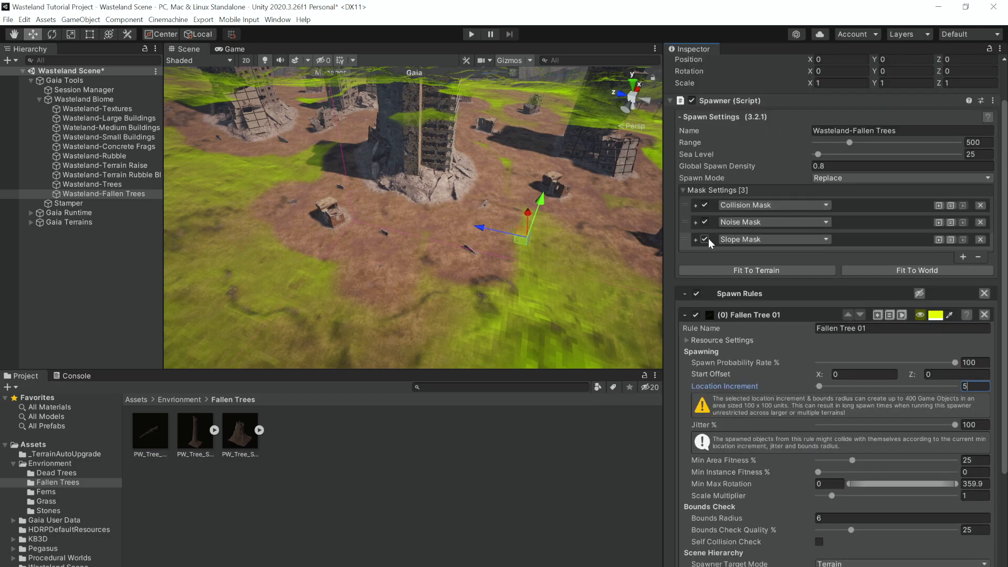
click(694, 239)
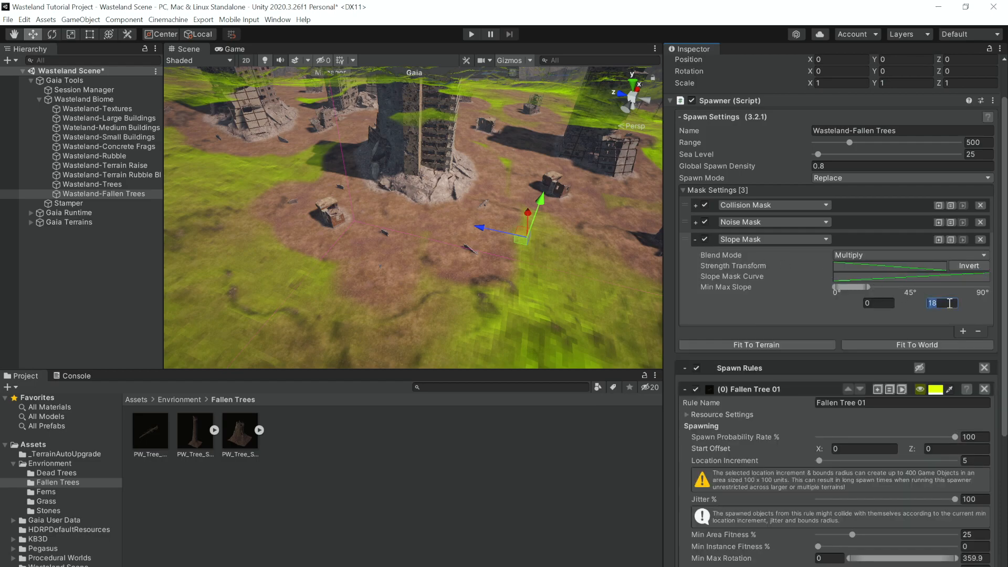
text(2)
key(BackSpace)
text(4)
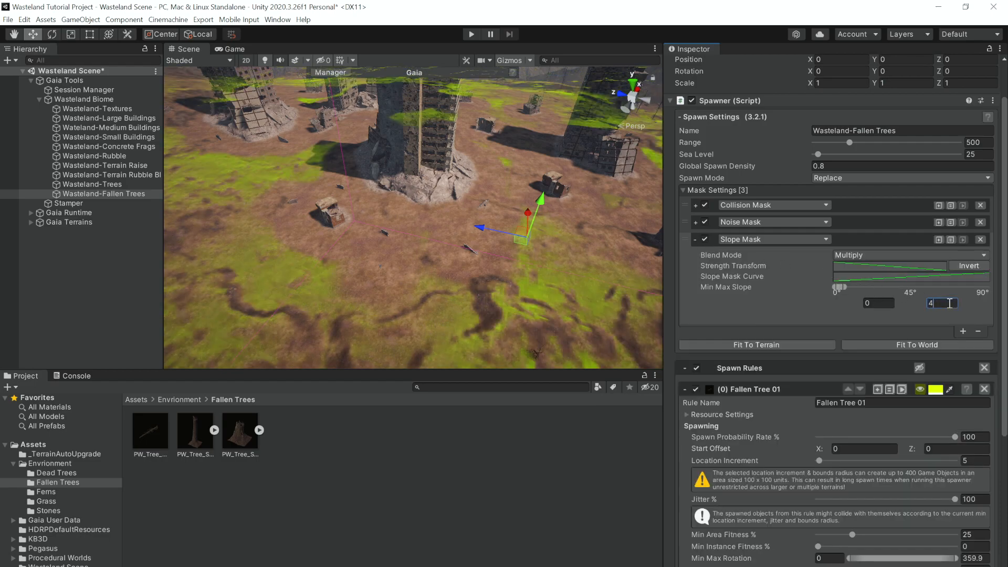
key(BackSpace)
text(5)
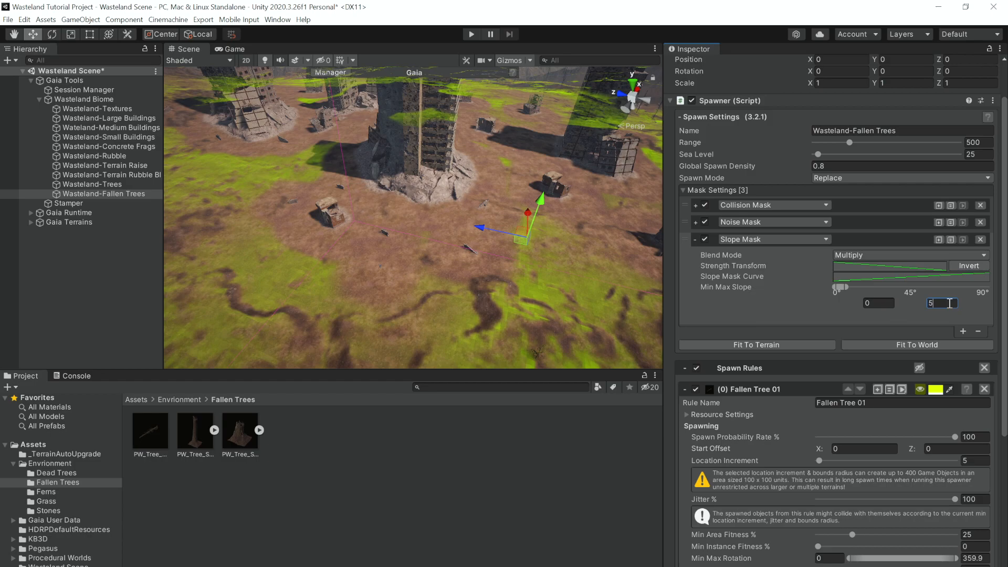
Raise the Amplitude of the fallen-tree spawner's Noise Mask to 0.912
scroll(919, 284, up, 3)
click(695, 273)
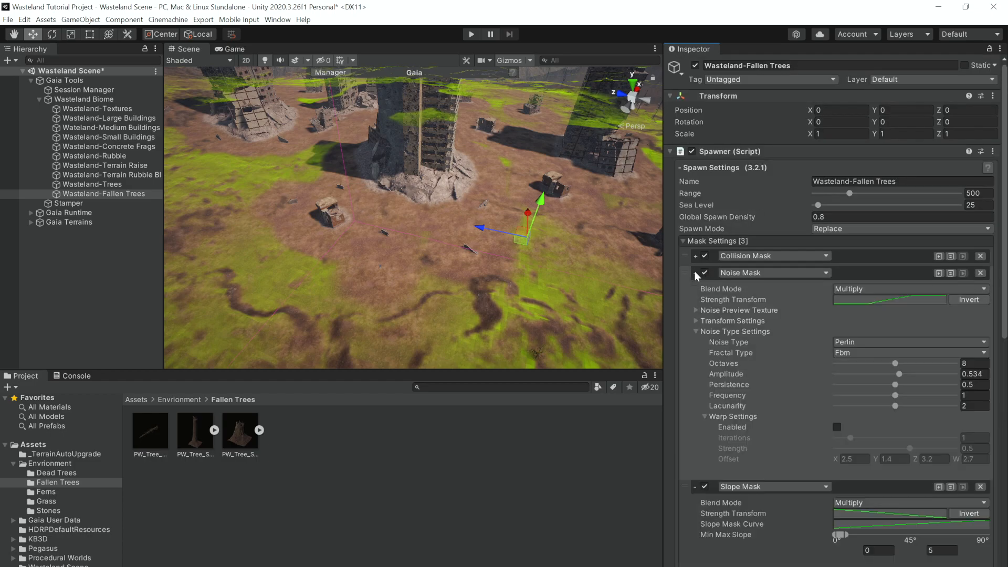
scroll(800, 360, down, 10)
scroll(861, 333, up, 6)
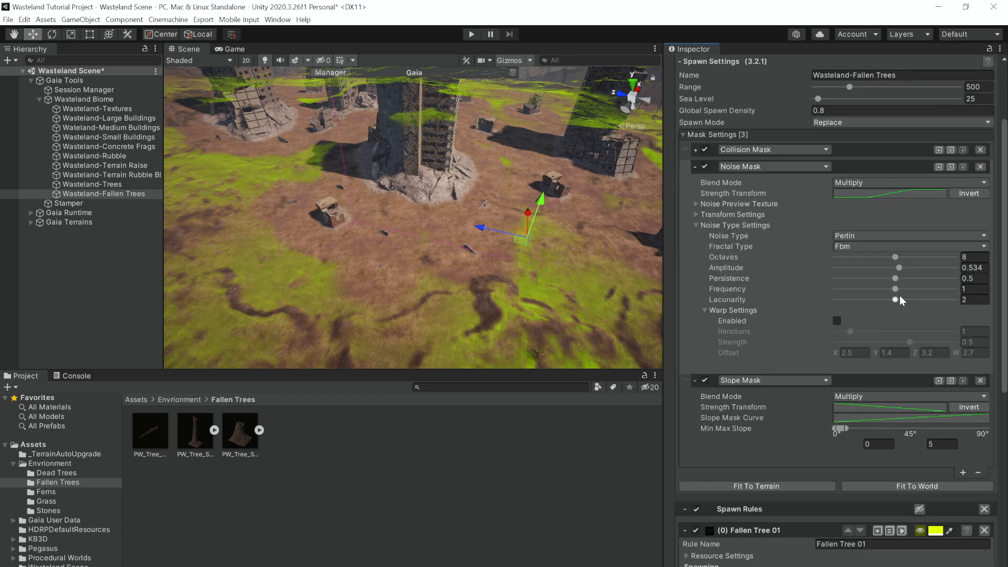
drag(899, 269, 945, 269)
right_drag(363, 197, 367, 153)
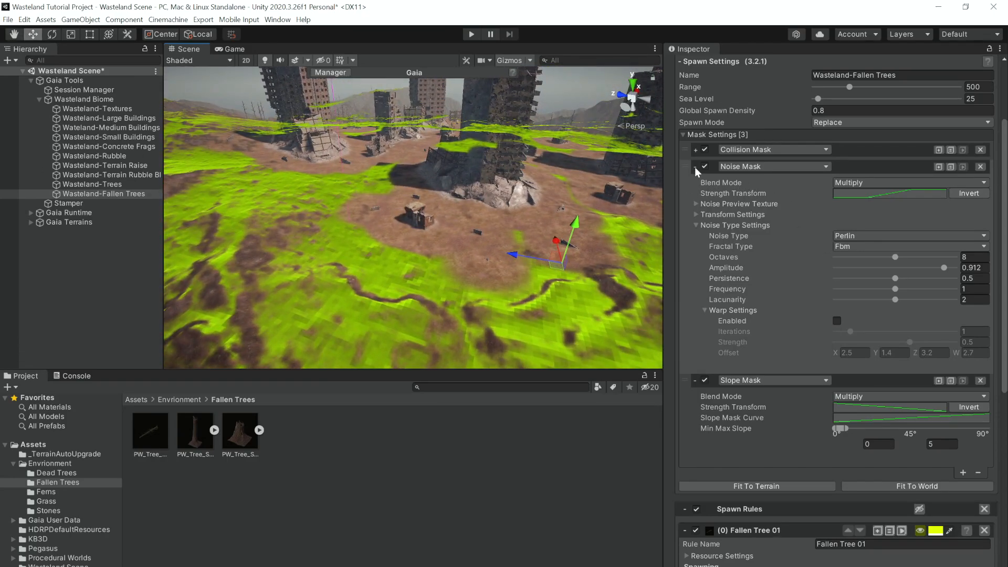
click(695, 167)
Set the Fallen Tree 01 rule's Min Area Fitness to 80% and spawn the fallen trees locally
scroll(746, 321, down, 5)
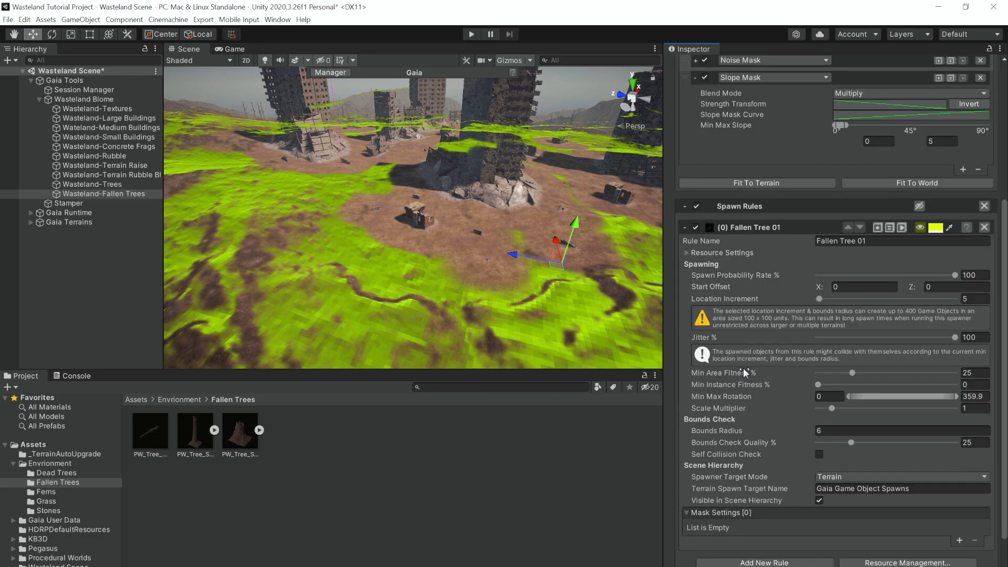
click(972, 373)
text(80)
scroll(803, 389, down, 3)
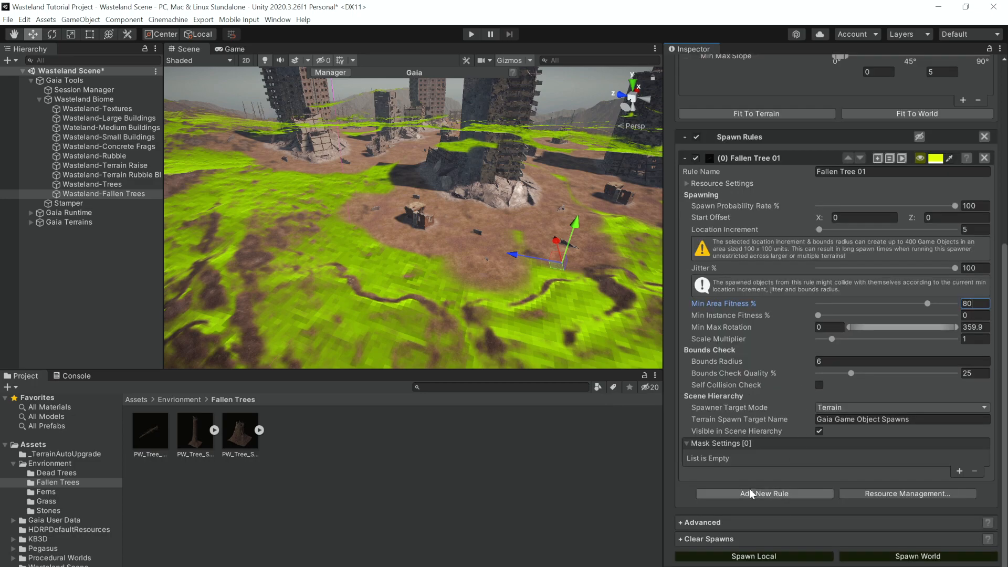
click(749, 557)
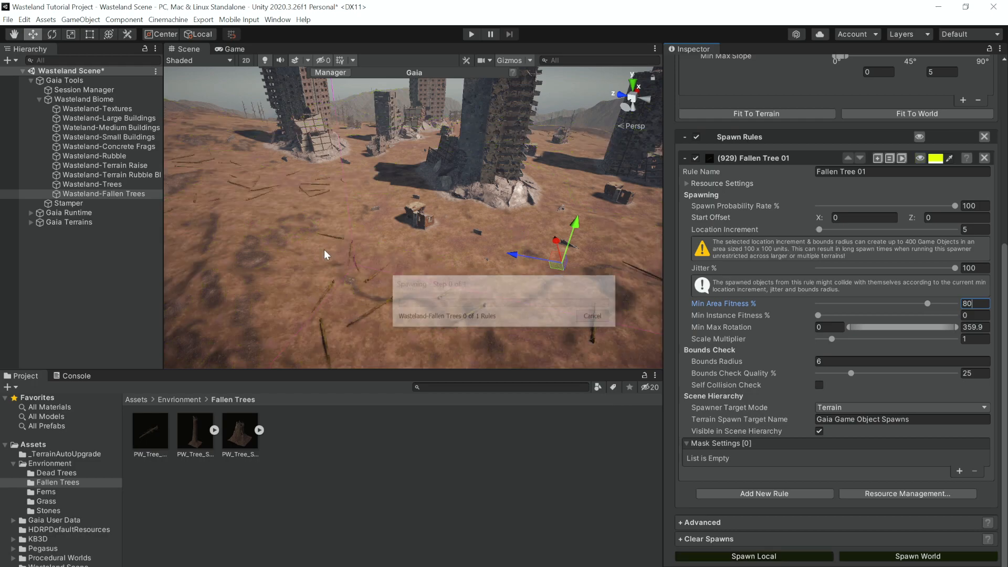
Set the Fallen Tree 01 rule's Min Area Fitness to 90% and respawn the fallen trees locally
right_drag(307, 251, 281, 275)
click(978, 301)
text(90)
key(BackSpace)
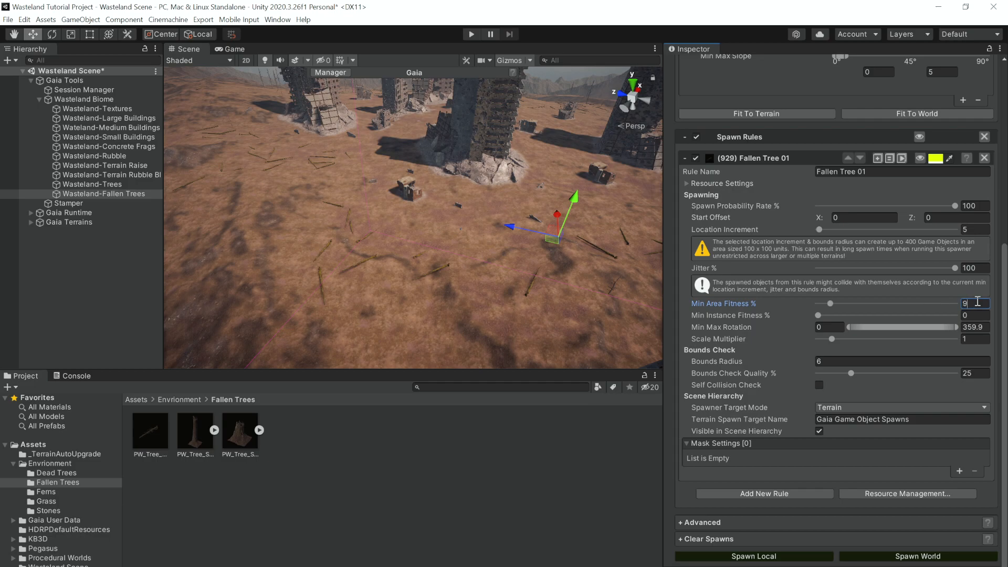
text(0)
click(770, 553)
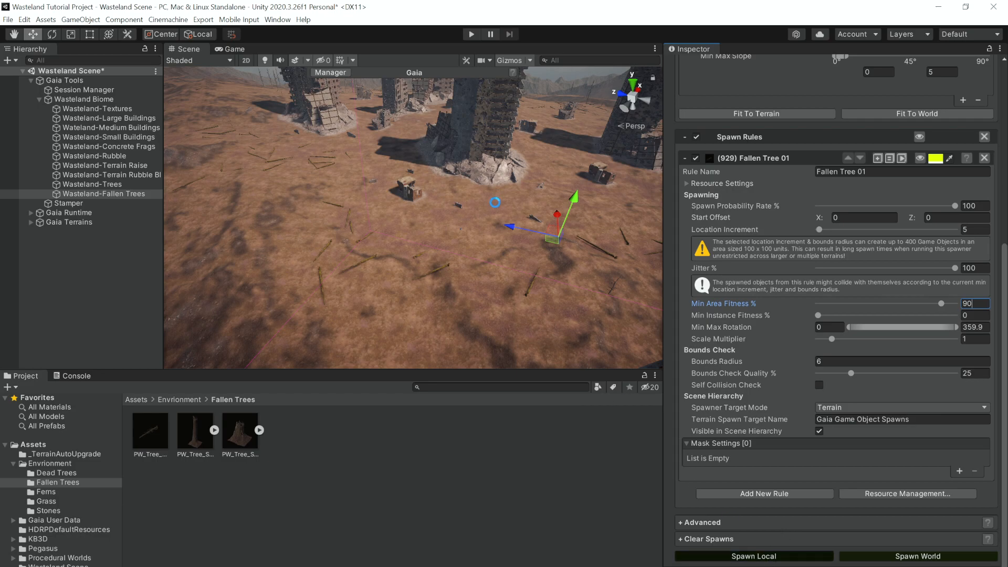
right_drag(493, 204, 548, 260)
key(w)
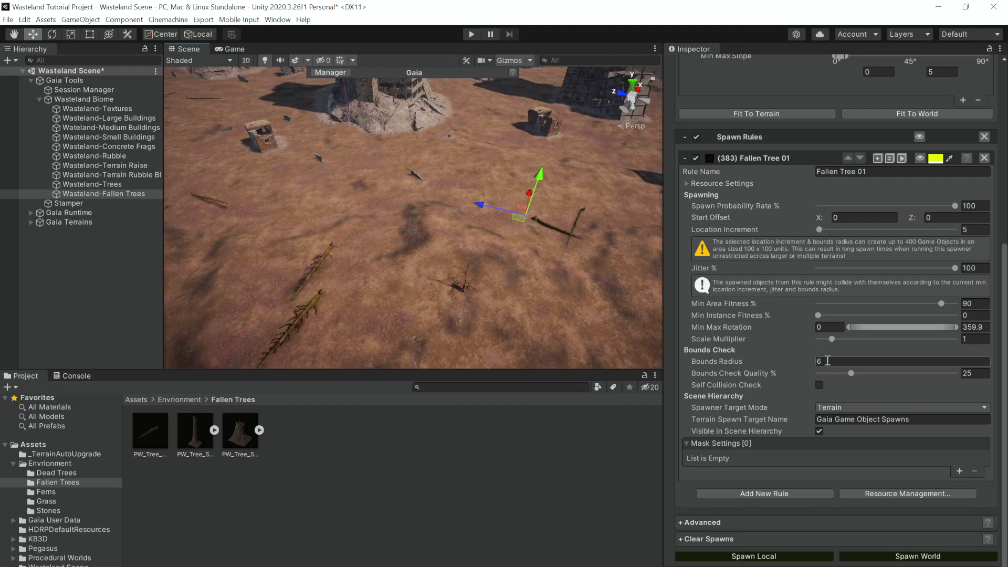
Enable Self Collision Check for the Fallen Tree 01 rule and run the local spawn again
click(817, 385)
right_drag(442, 326, 514, 327)
click(787, 560)
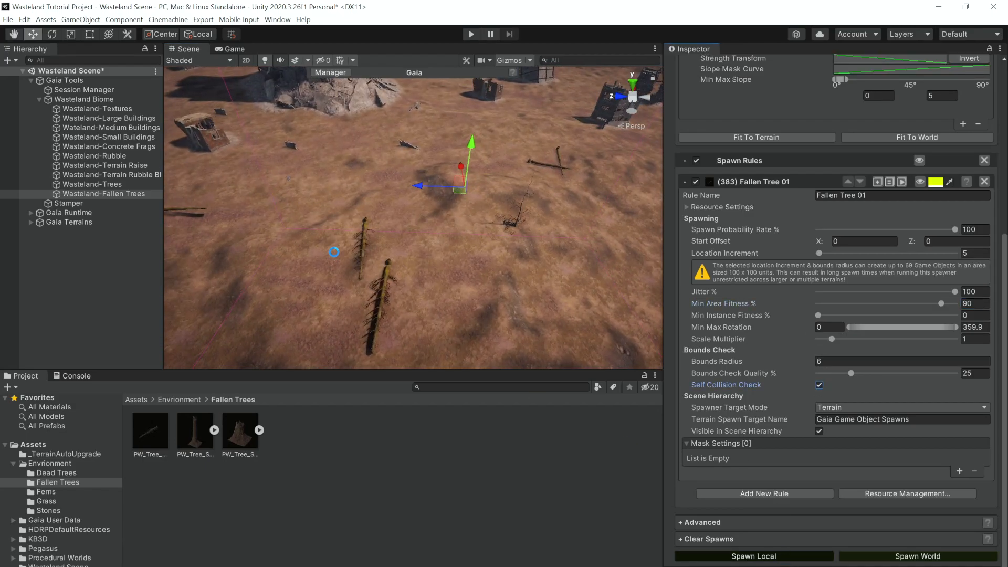
right_drag(360, 253, 447, 258)
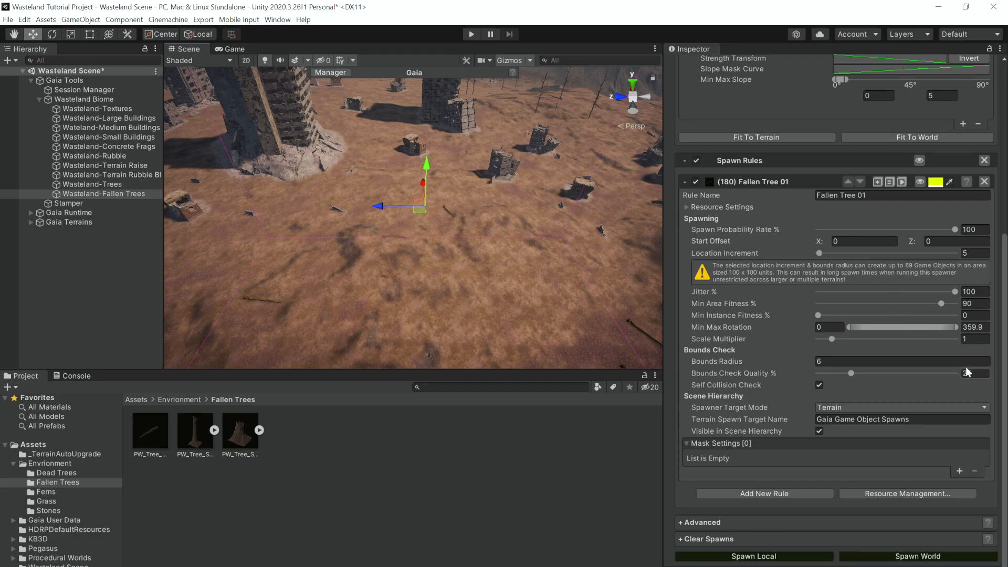
Set the Fallen Tree 01 rule's Location Increment to 10 and respawn the fallen trees locally
click(967, 254)
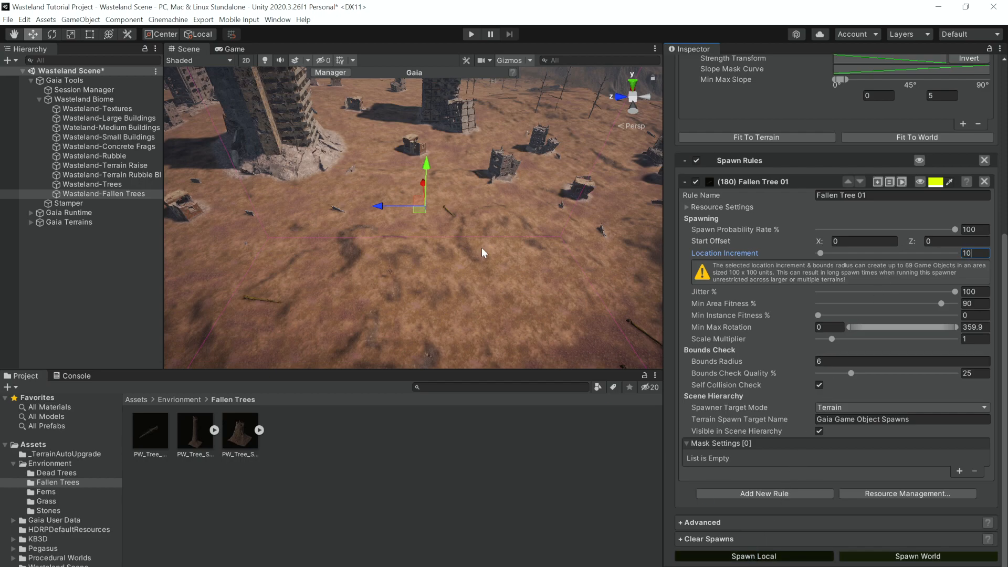
right_drag(401, 250, 218, 228)
key(s)
click(107, 253)
Duplicate the Fallen Tree 01 rule twice in the Wasteland-Fallen Trees spawner
click(120, 194)
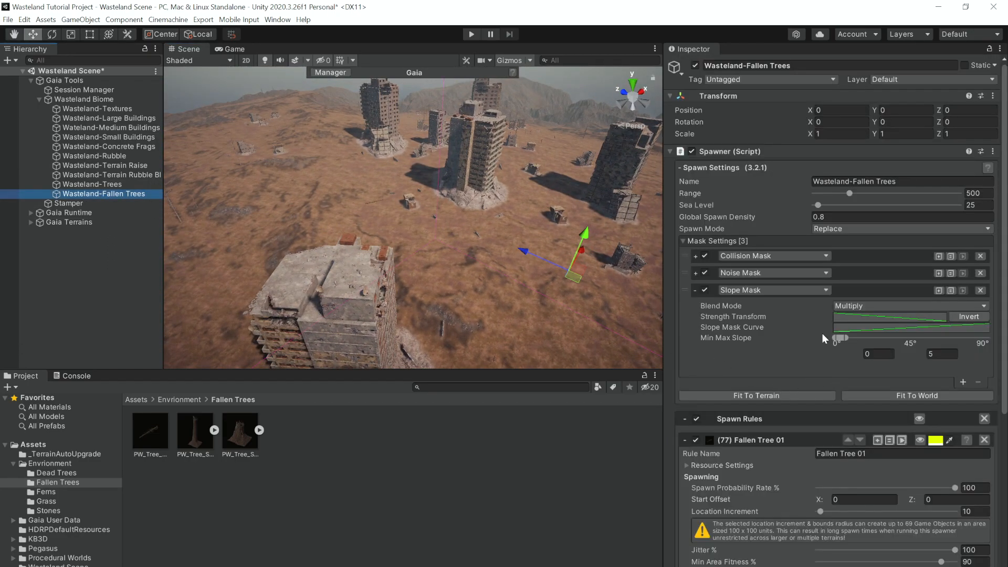
click(877, 228)
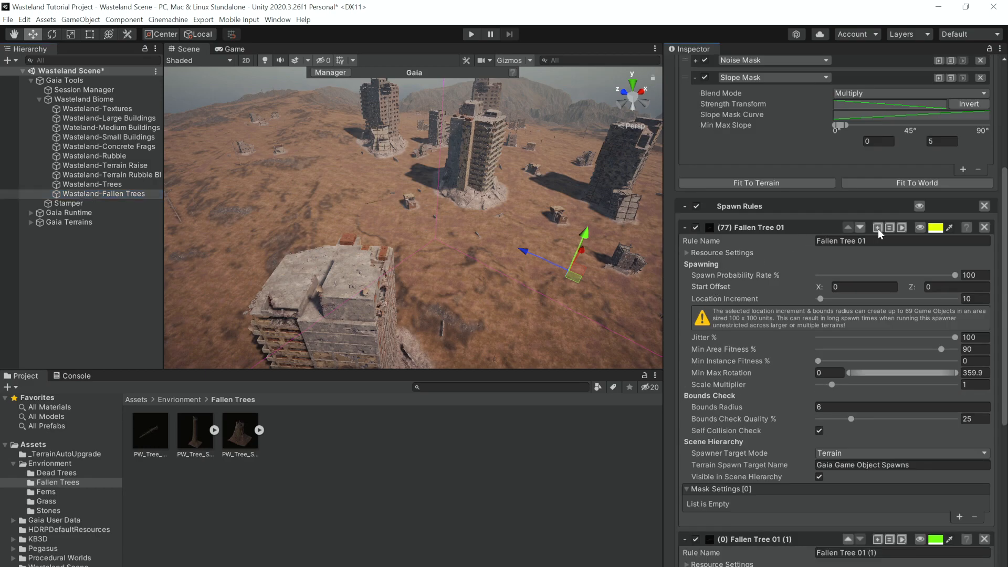
click(878, 539)
scroll(864, 504, down, 4)
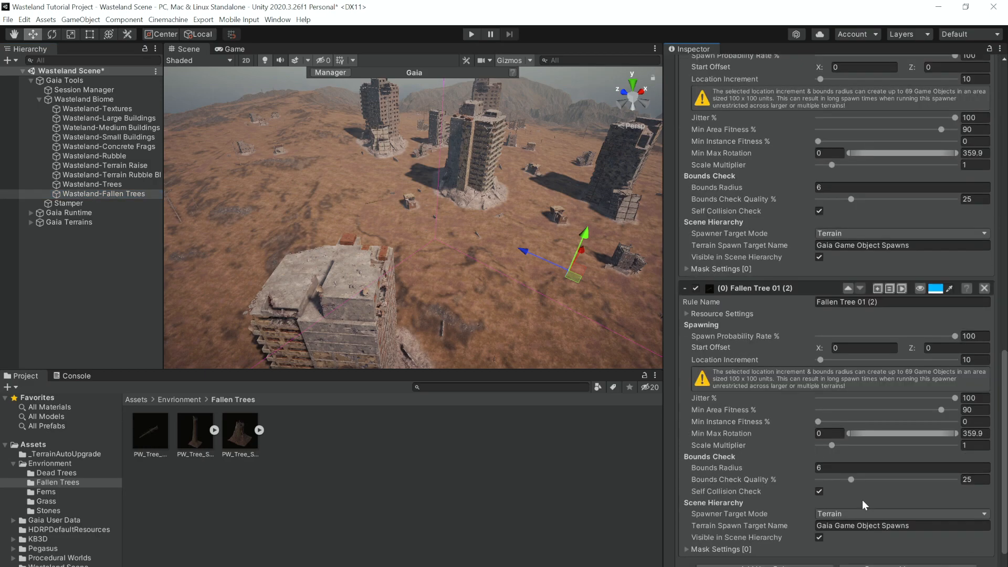
Rename both duplicated rules Fallen Tree 02 and expand the first duplicate's resource settings
scroll(856, 287, up, 2)
drag(884, 126, 863, 128)
text(2)
drag(883, 411, 867, 415)
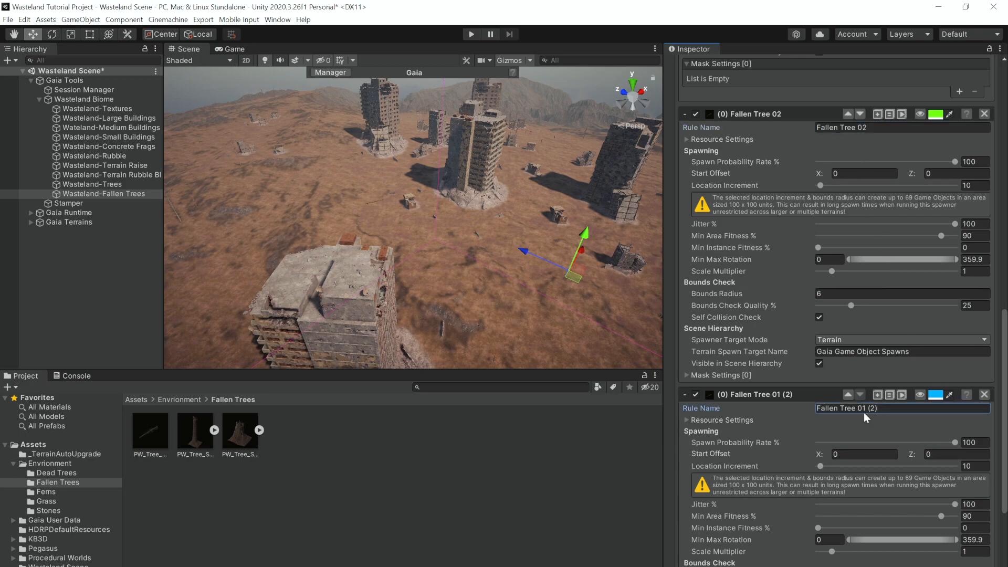
click(687, 139)
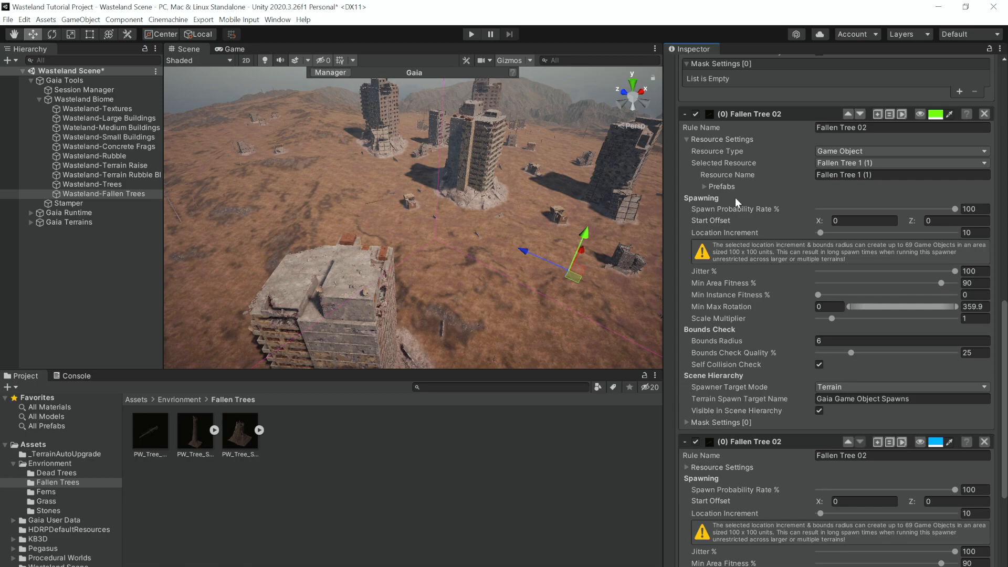
Inspect the PW_Tree_Stump_04_01 prefab in the Fallen Trees folder
click(199, 430)
click(224, 479)
click(198, 442)
click(234, 470)
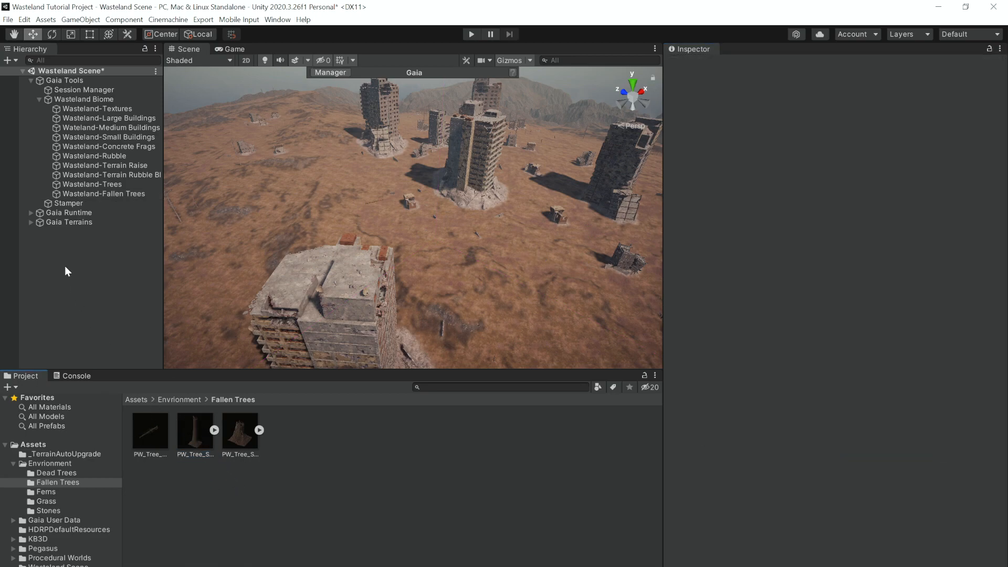
Change the first duplicated rule's resource type to Terrain Tree and name its resource Fallen Tree 02
click(107, 194)
scroll(780, 310, down, 8)
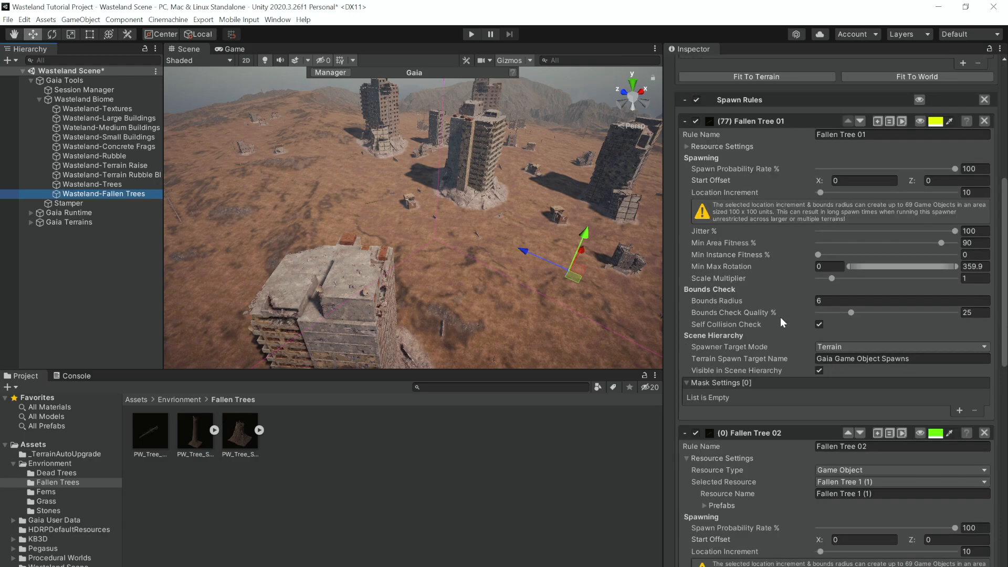
scroll(781, 323, down, 10)
click(874, 174)
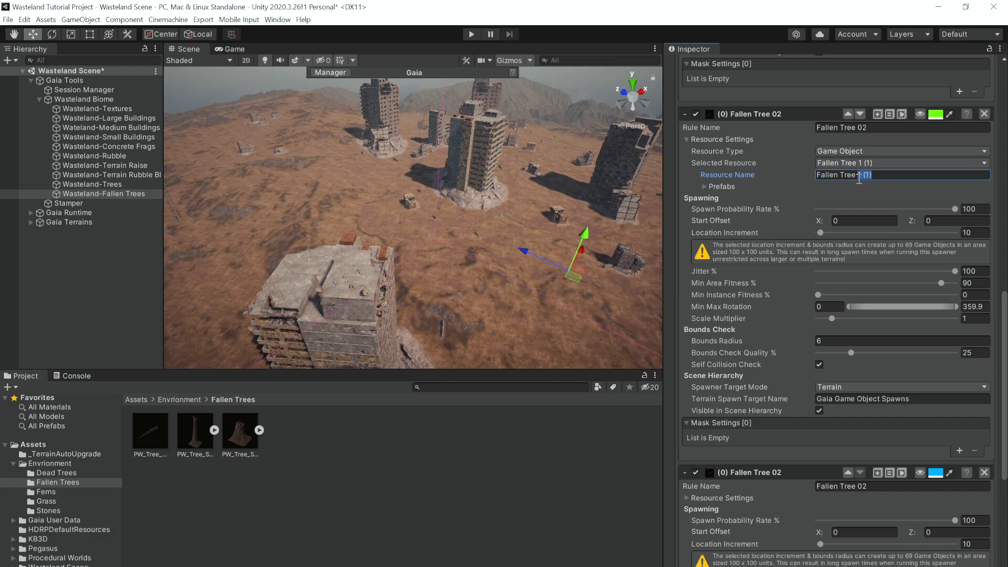
click(838, 152)
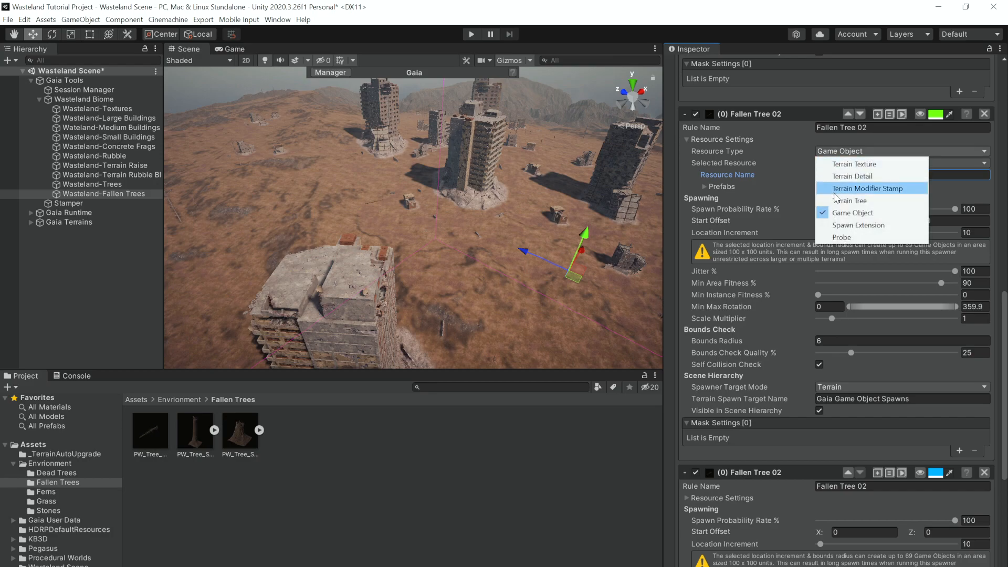
click(851, 198)
drag(860, 185, 823, 183)
text(T)
text(allen Tree 02)
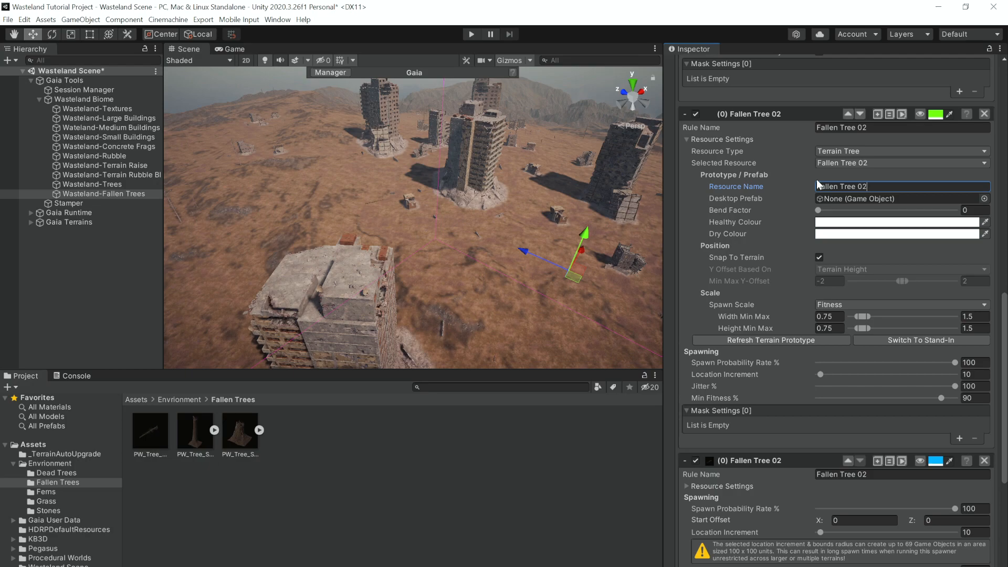
Assign PW_Tree_Stump_04_01 as the Desktop Prefab of the Terrain Tree rule Fallen Tree 02
click(795, 197)
drag(195, 435, 836, 199)
scroll(785, 301, down, 5)
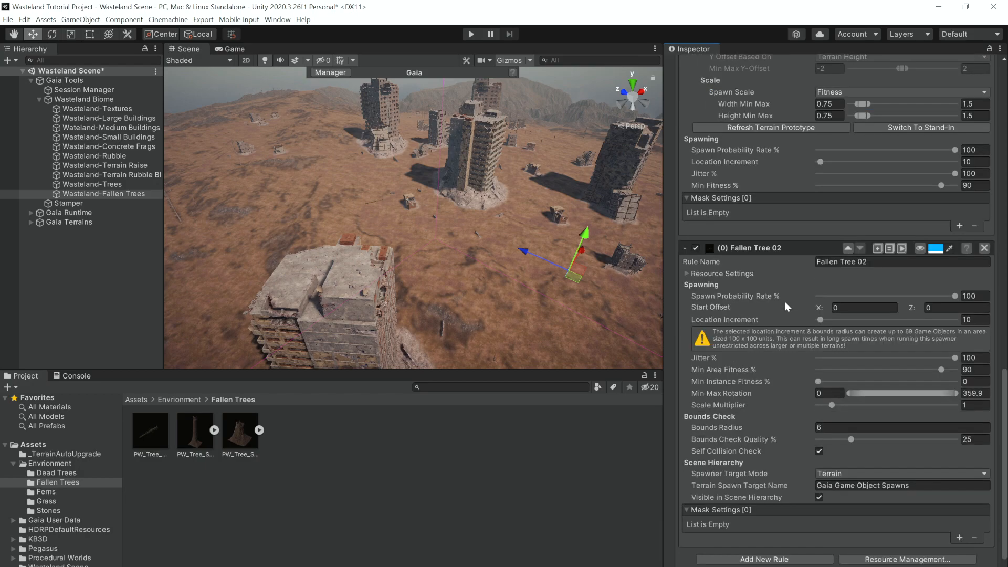
scroll(716, 303, up, 3)
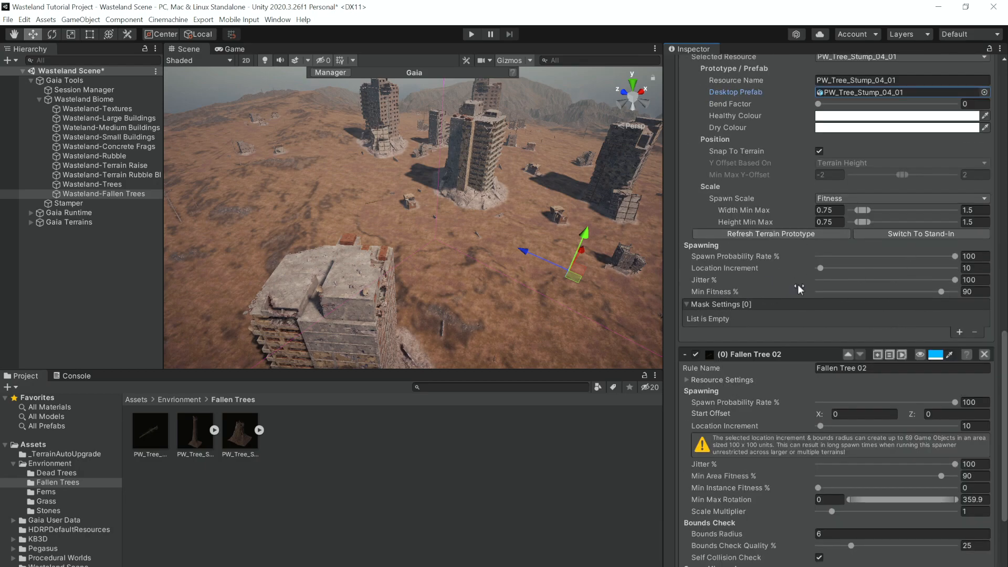
scroll(878, 278, down, 2)
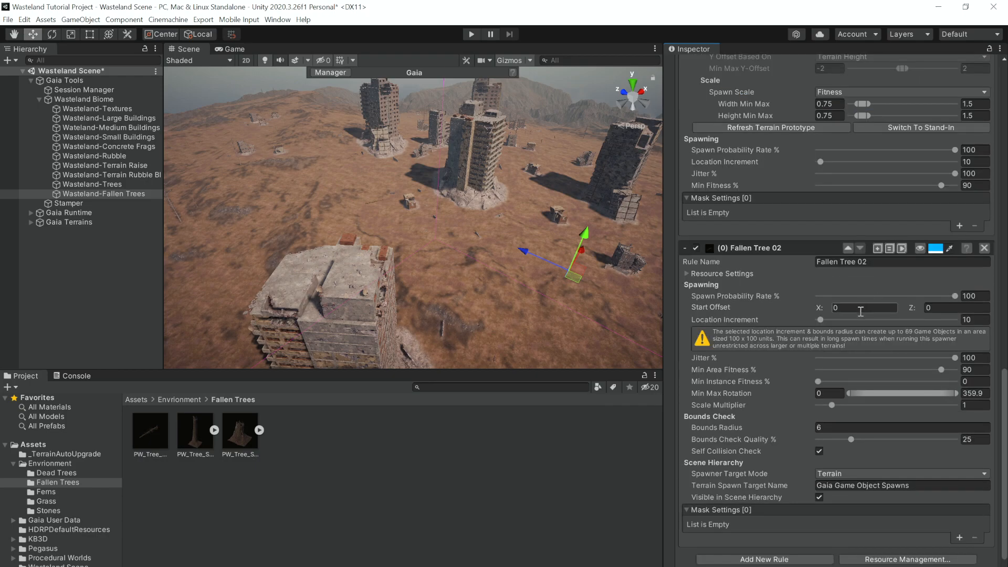
Rename the last duplicated rule Fallen Tree 03 and its resource Fallen Tree 3
click(687, 273)
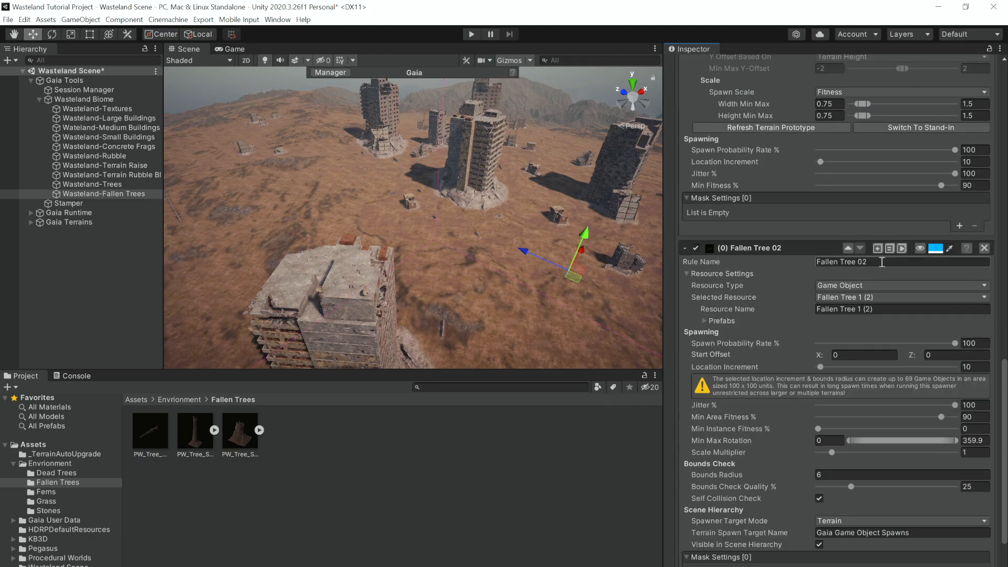
text(3)
drag(877, 309, 860, 309)
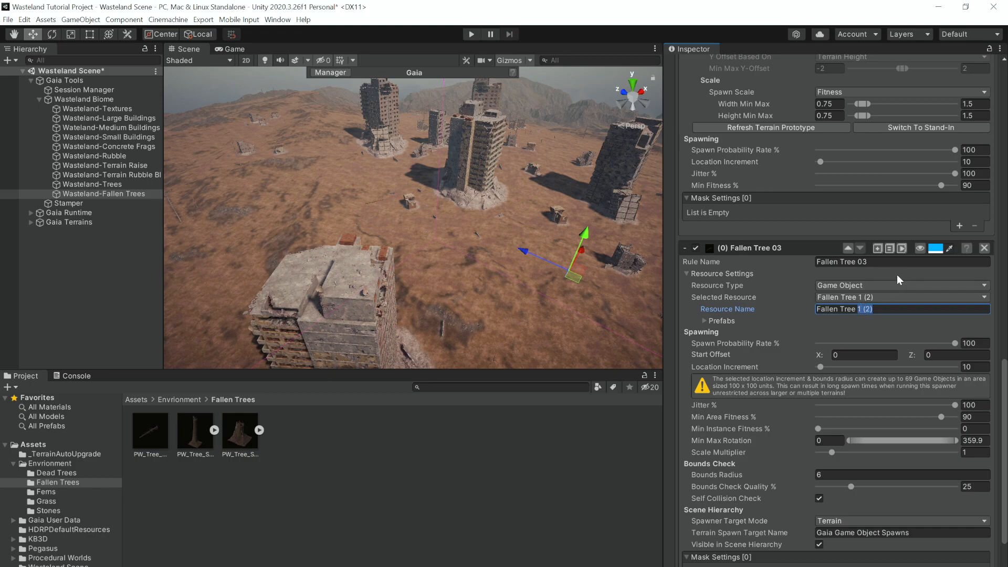
Rename the Fallen Tree 02 rule's stump resource as Fallen Tree 2
scroll(880, 271, up, 6)
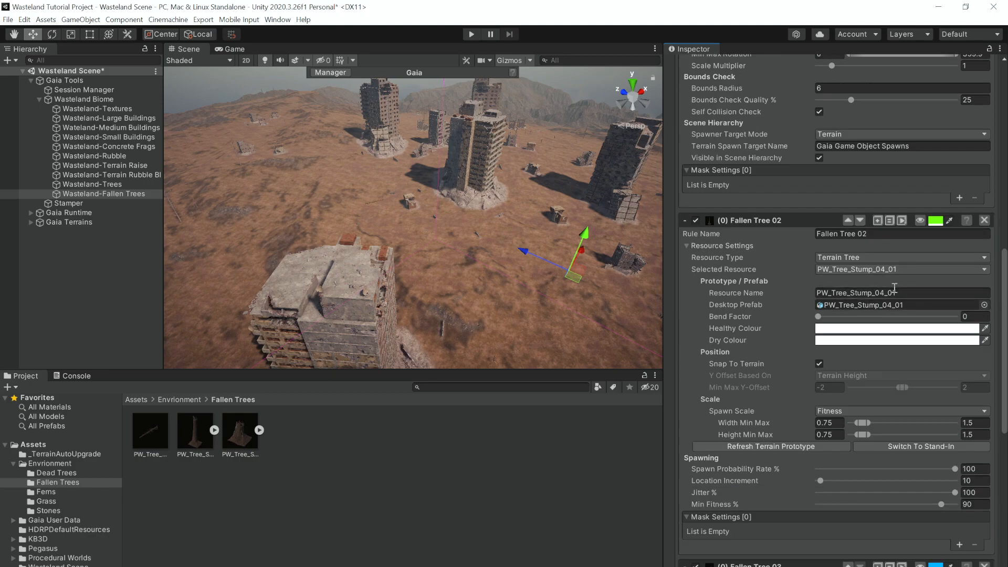
key(ctrl+a)
text(Fallen t)
key(BackSpace)
text(Tree 2)
scroll(804, 291, down, 10)
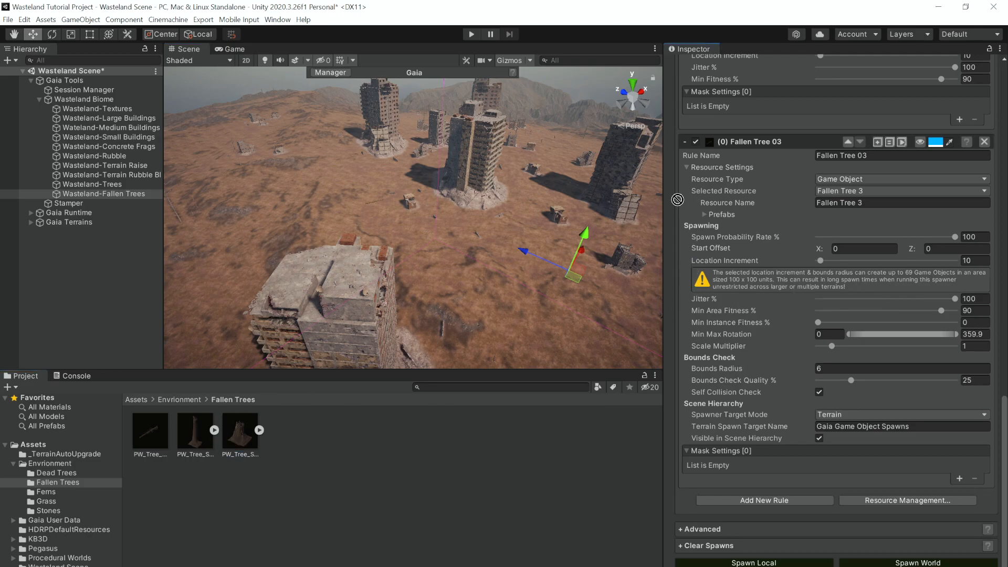
Assign PW_Tree_Stump_04_02 as the Desktop Prefab of the Fallen Tree 03 rule and collapse its resource settings
click(705, 215)
drag(254, 450, 841, 262)
scroll(781, 254, down, 7)
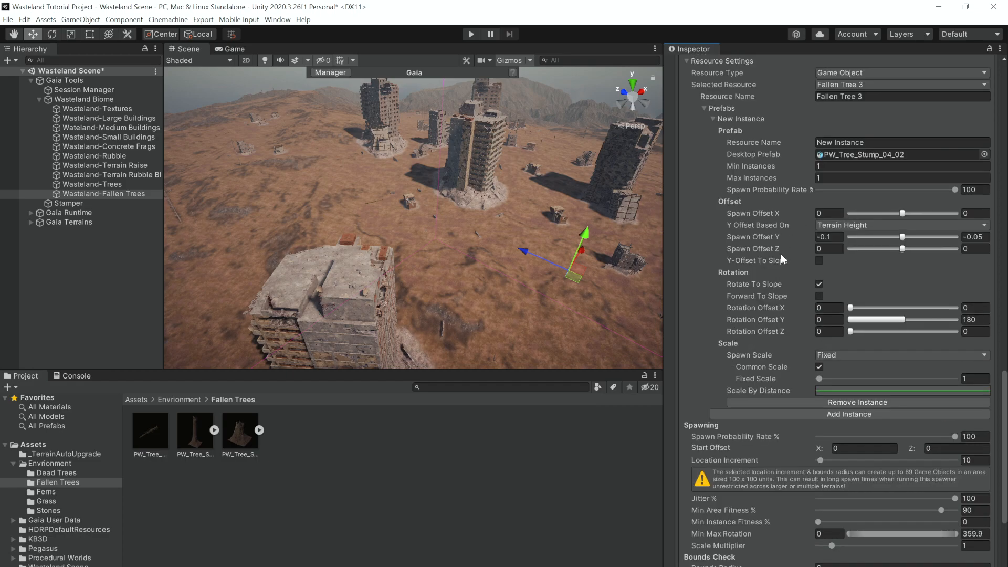
scroll(710, 241, up, 7)
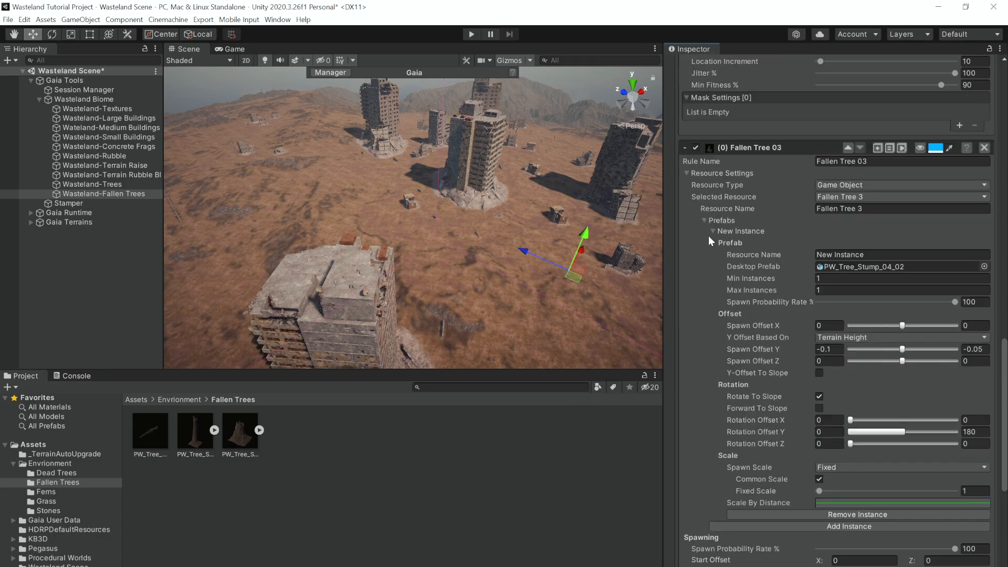
click(686, 173)
Spawn the fallen trees locally and inspect their distribution around the buildings
click(781, 559)
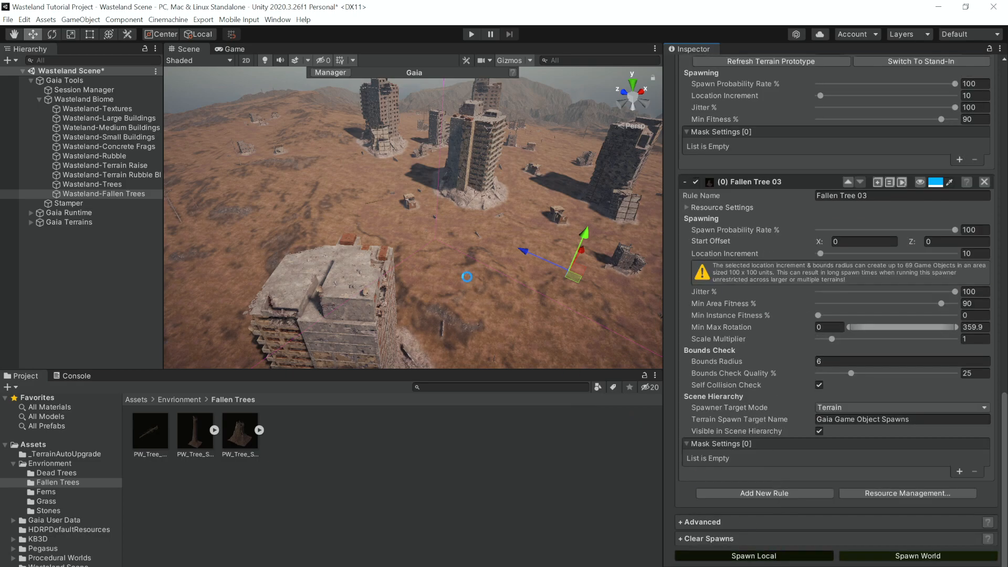
alt+drag(450, 282, 387, 271)
scroll(387, 271, down, 1)
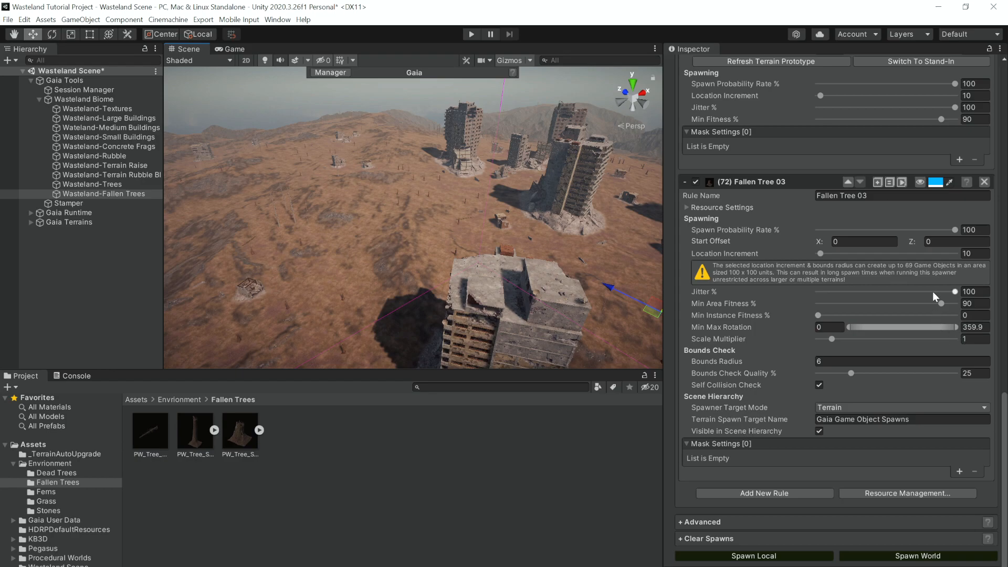
Set Location Increment to 20 on the Fallen Tree 03 and Fallen Tree 02 rules and respawn the fallen trees
click(970, 254)
text(20)
scroll(966, 234, up, 3)
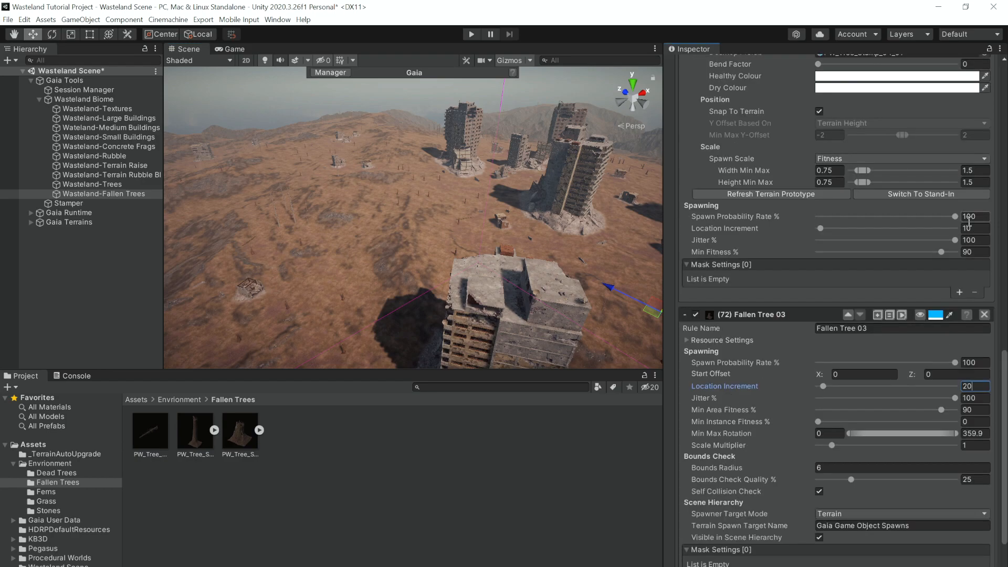
click(974, 228)
text(20)
scroll(981, 259, down, 3)
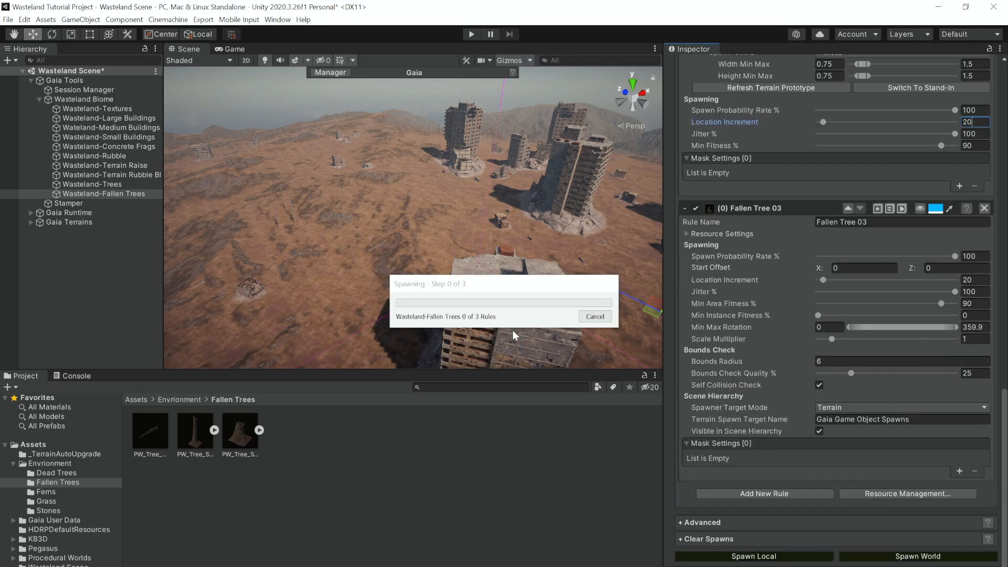
right_drag(594, 253, 592, 290)
right_drag(650, 283, 609, 265)
Collapse the three fallen-tree rules and the Slope Mask settings of the Wasteland-Fallen Trees spawner
click(685, 209)
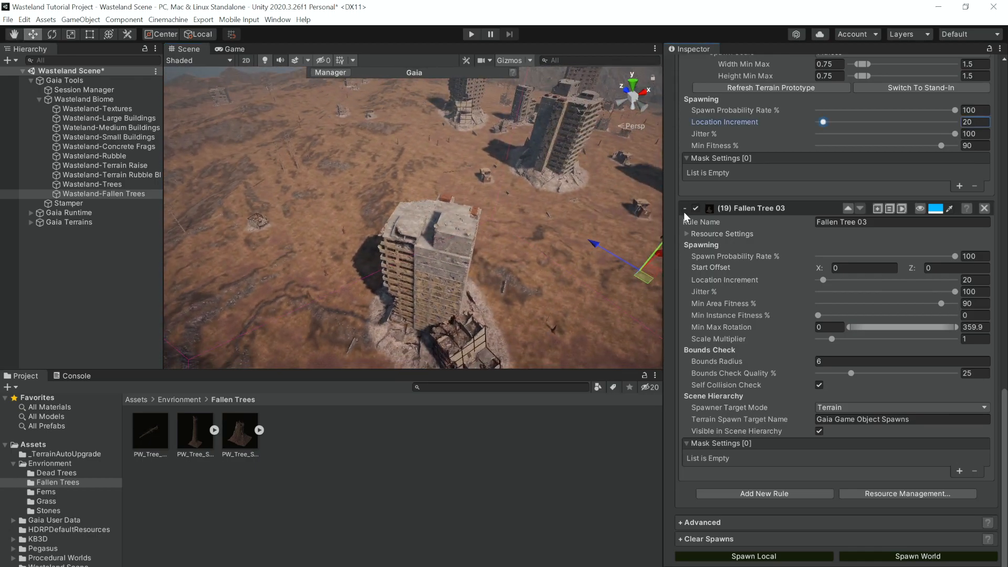
scroll(696, 236, up, 6)
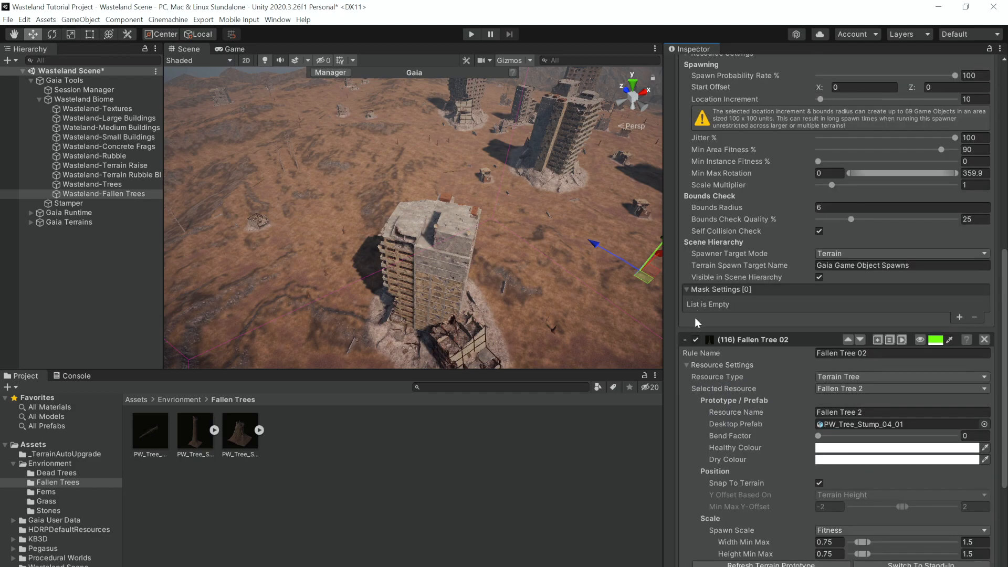
click(684, 340)
click(685, 142)
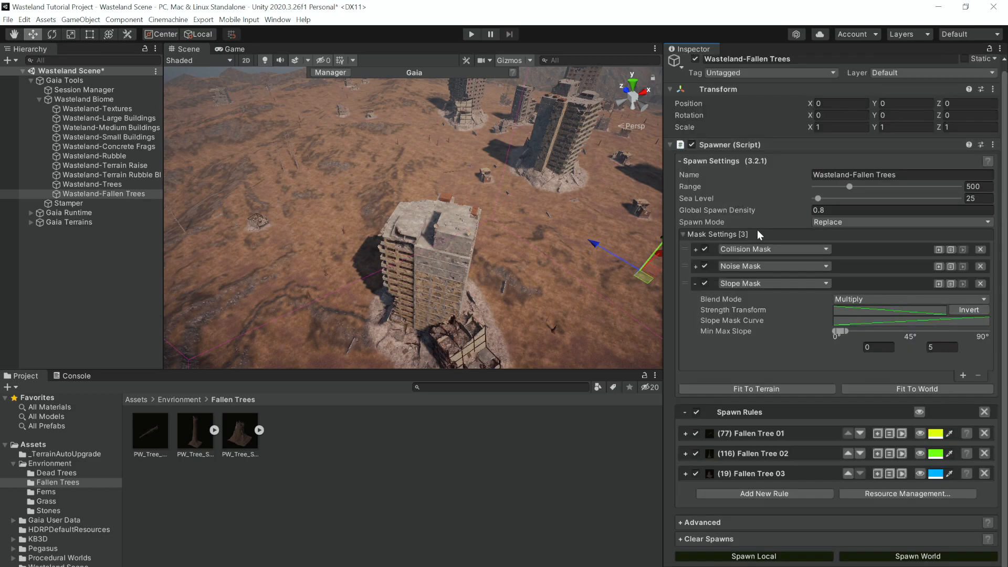
click(694, 283)
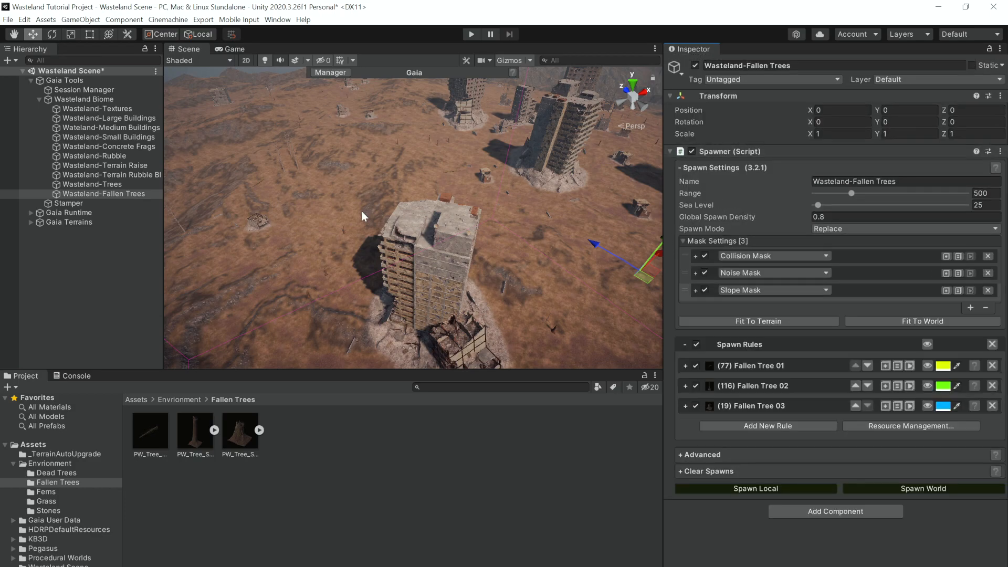
Add a new spawner to the Wasteland Biome and name it Wasteland-Stones
click(108, 252)
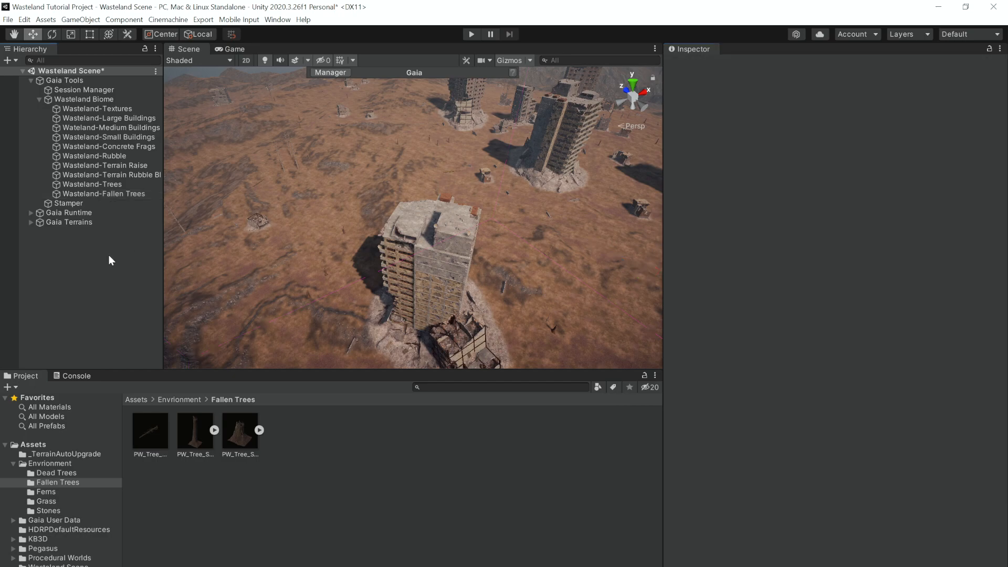
click(93, 99)
click(752, 474)
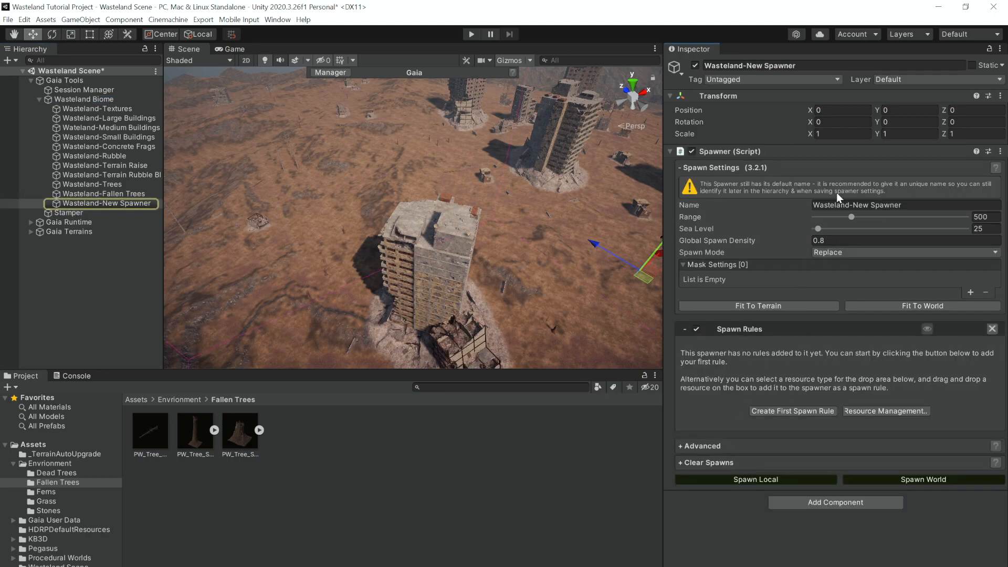
drag(901, 206, 854, 207)
text(Staone)
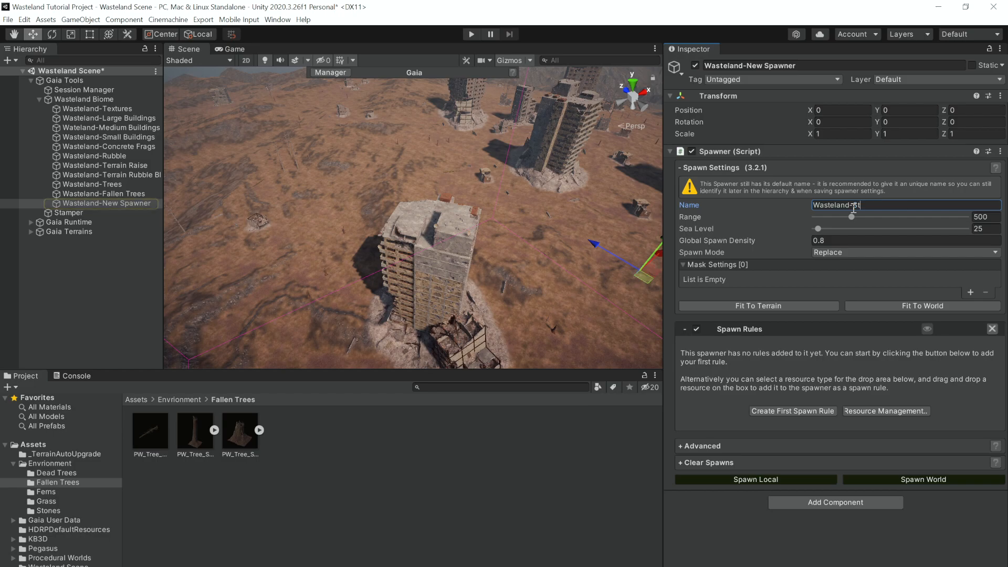
key(BackSpace)
key(BackSpace)
key(BackSpace)
key(BackSpace)
text(ones)
key(Return)
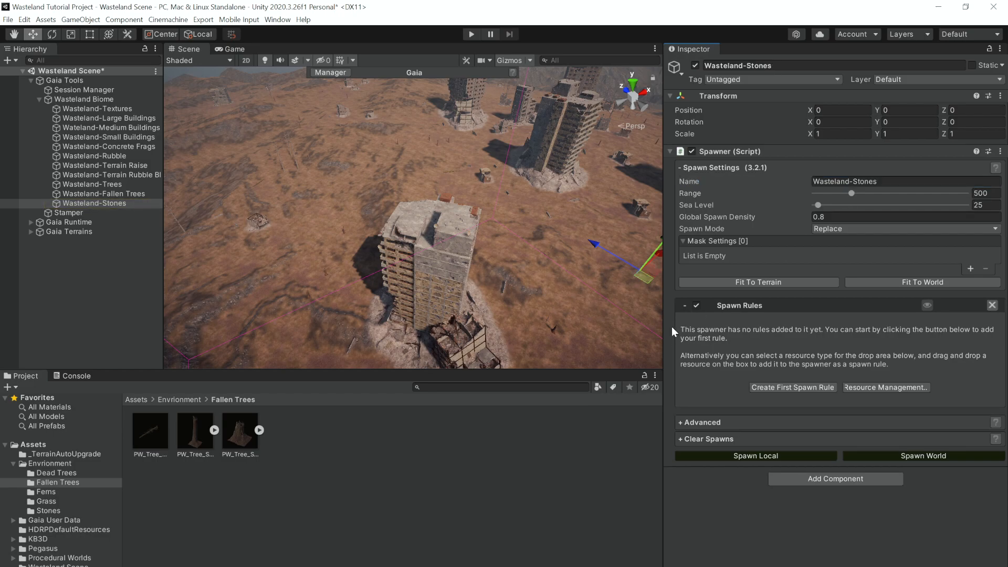
Create the first spawn rule as a Game Object named Stone 01, with its resource named Stone 1
click(767, 387)
click(839, 257)
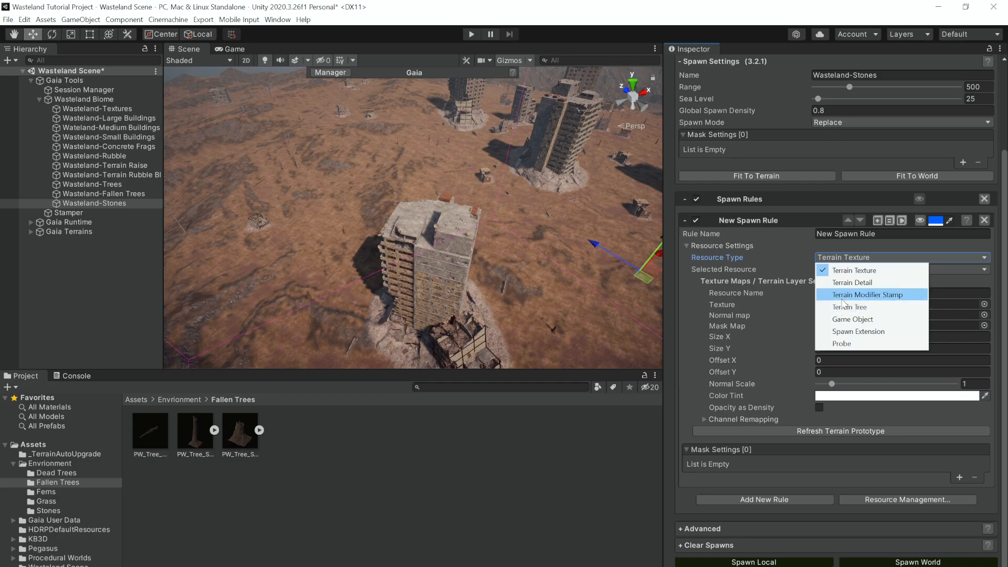
click(853, 319)
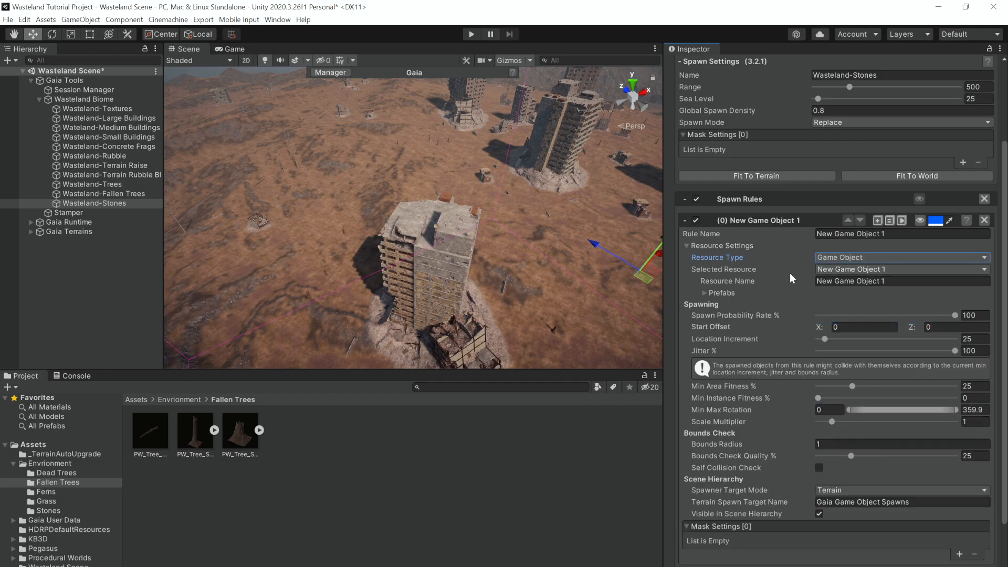
drag(887, 281, 846, 283)
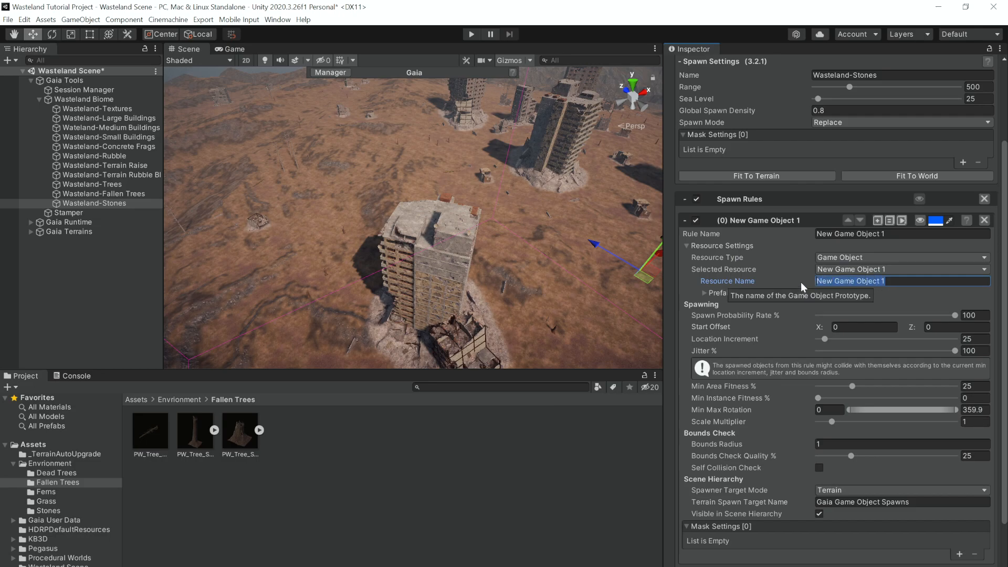
text(Stone 1)
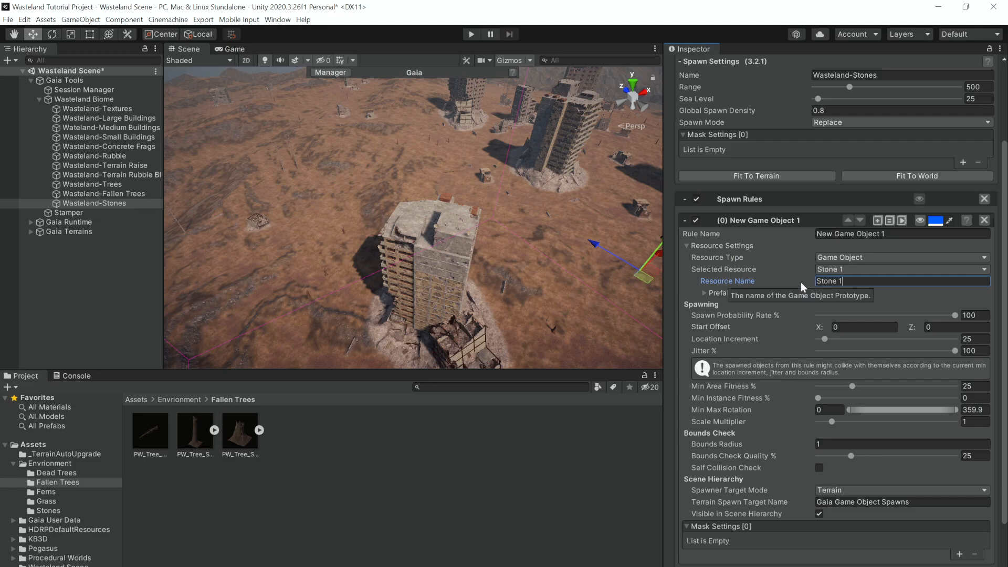
click(880, 235)
text(Stone 01)
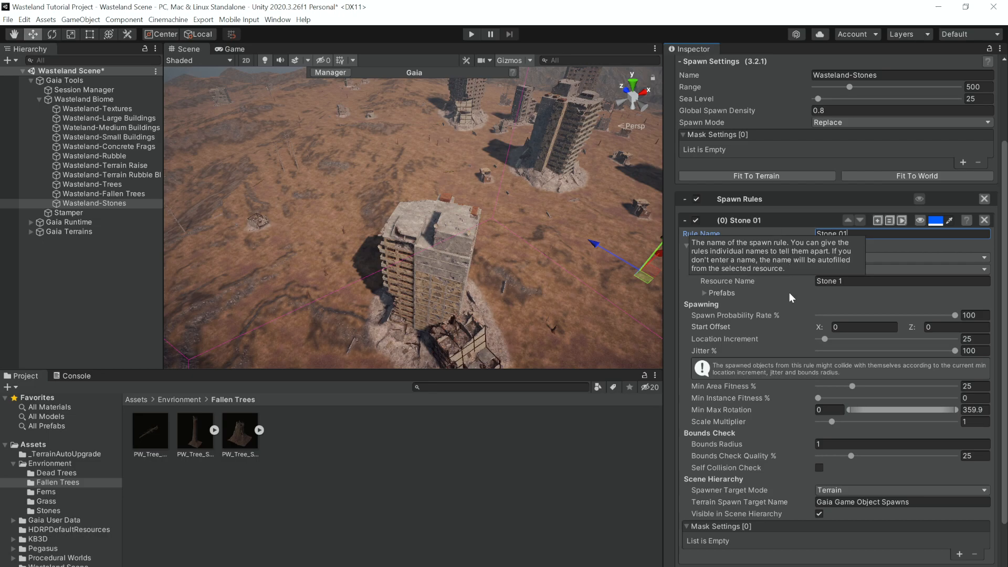
Assign PW_Stone_01 from the Stones folder as the Desktop Prefab of the Stone 01 rule's instance
scroll(777, 263, down, 3)
click(705, 210)
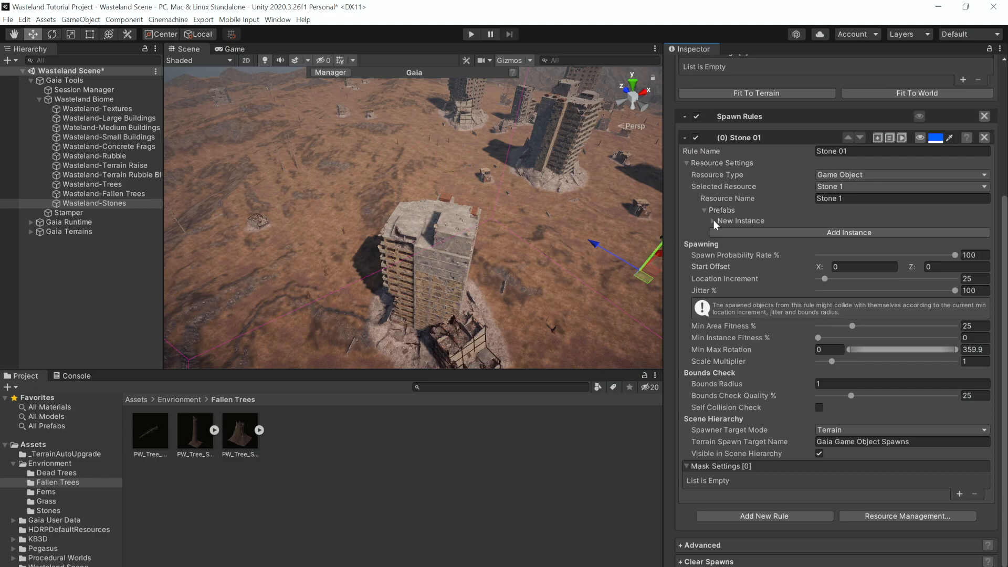
click(713, 220)
scroll(757, 247, down, 8)
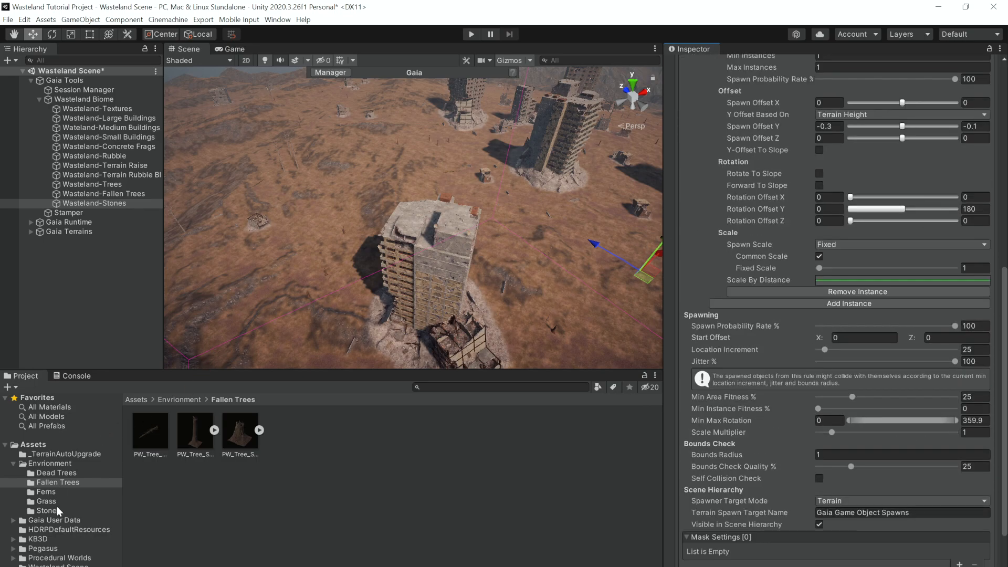
click(47, 511)
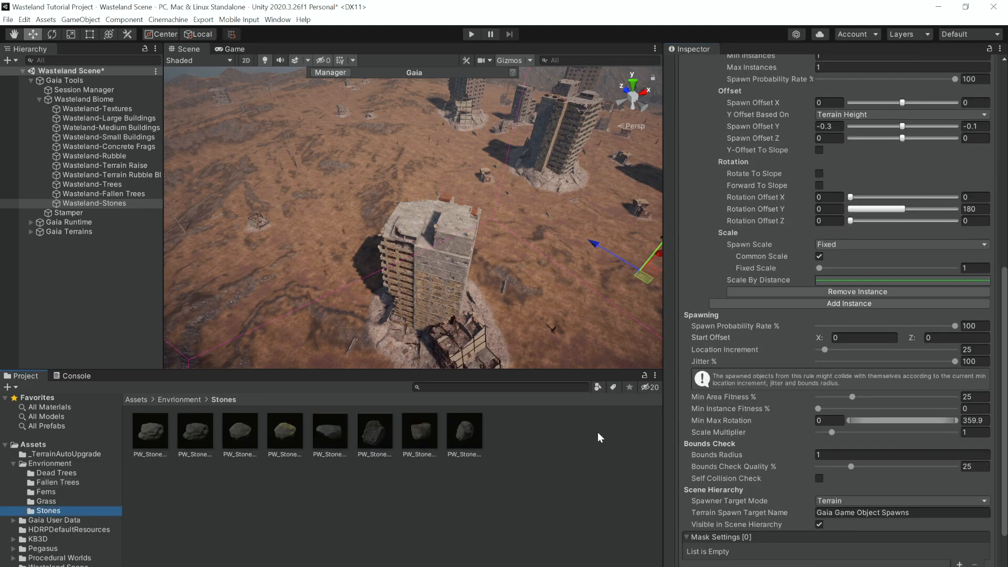
scroll(812, 316, up, 8)
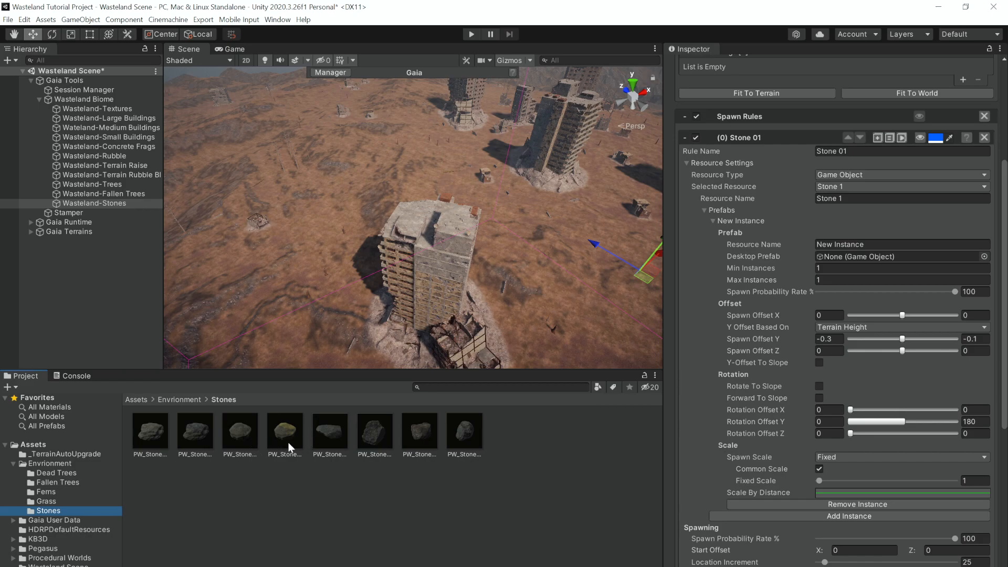
drag(143, 439, 890, 256)
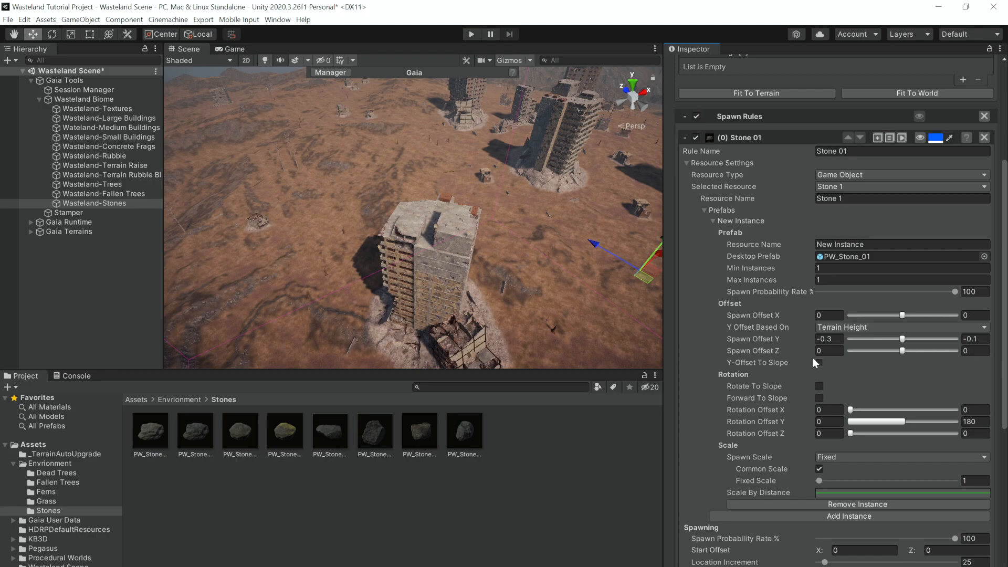
Set the stone instance's Spawn Scale to Random with a minimum of 0.8 and a maximum of 1.2
scroll(866, 407, down, 5)
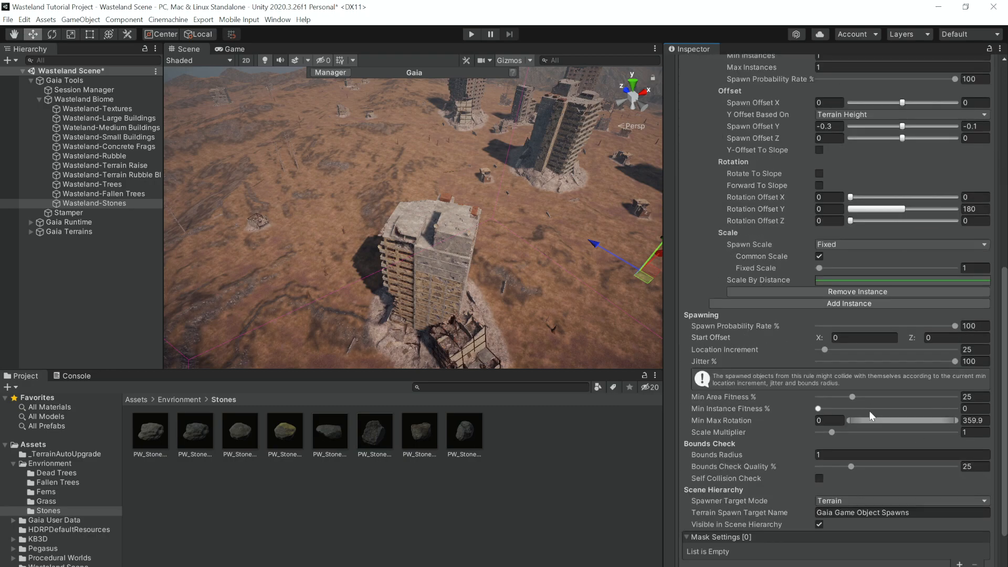
click(851, 245)
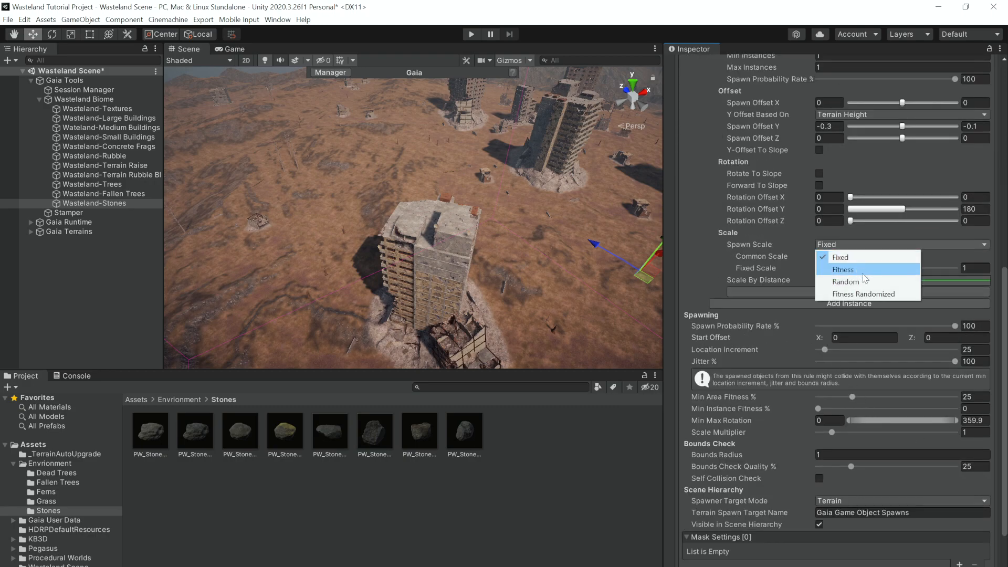
click(883, 280)
click(982, 269)
text(09.)
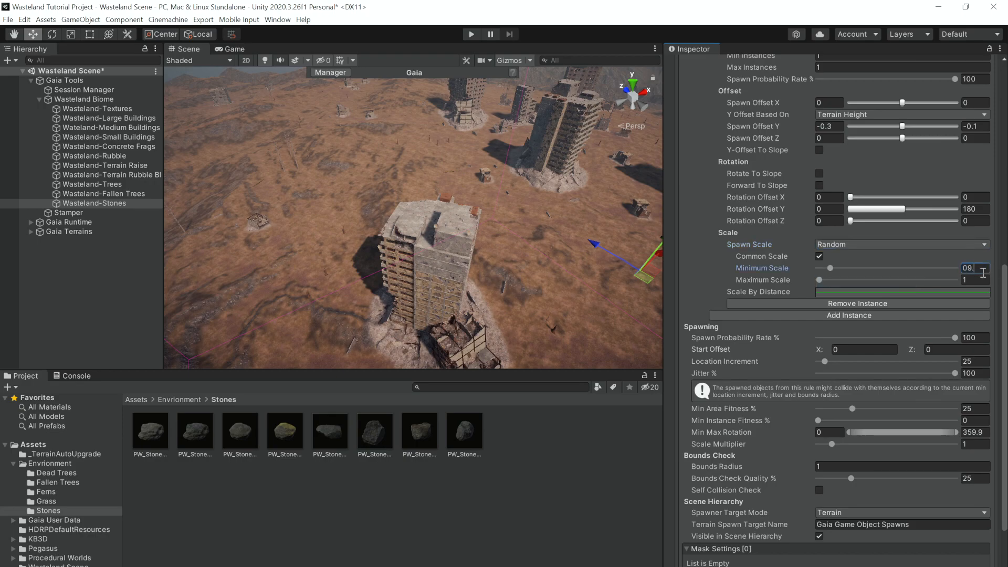
key(BackSpace)
key(BackSpace)
text(.8)
click(975, 280)
text(1.2)
Set the Stone 01 rule's Min Area Fitness to 85 and Bounds Radius to 2, and enable Self Collision Check
scroll(732, 260, down, 5)
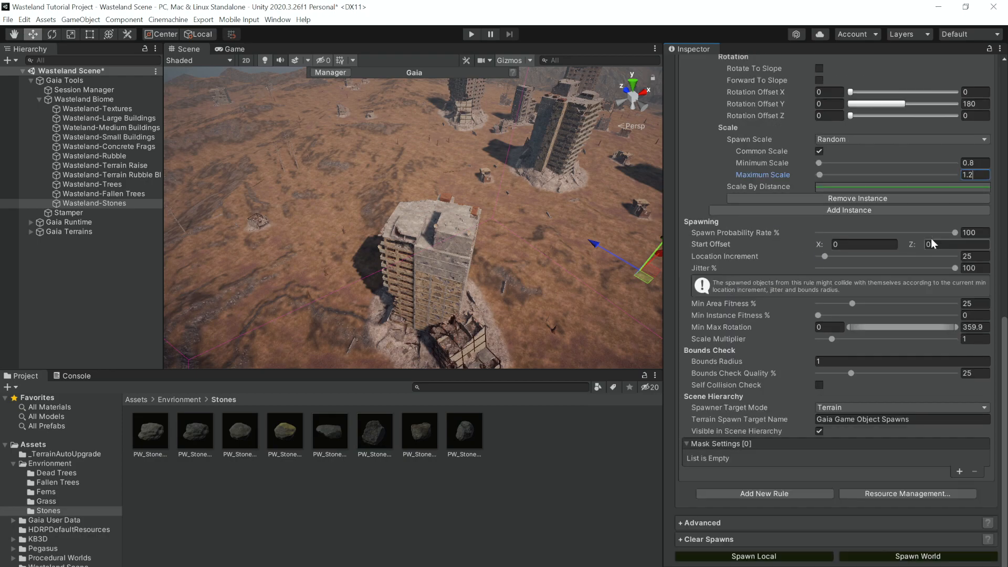
click(982, 256)
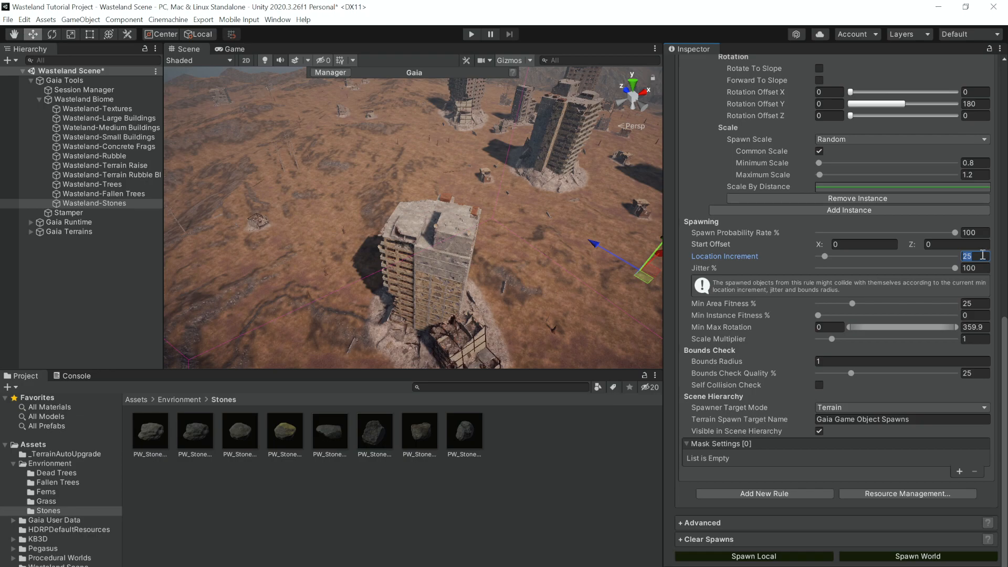
click(985, 267)
key(Tab)
text(85)
click(818, 361)
text(2)
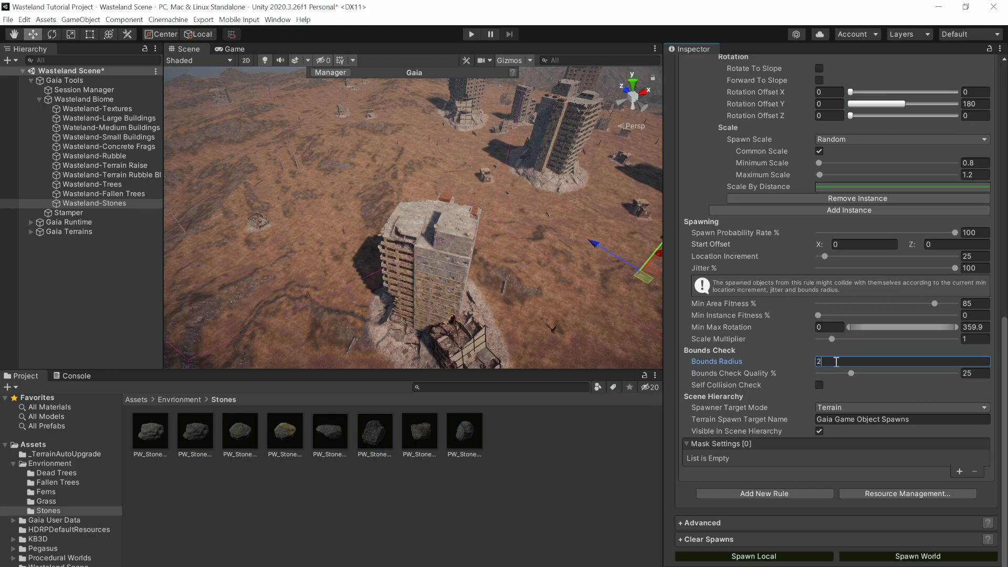
click(819, 385)
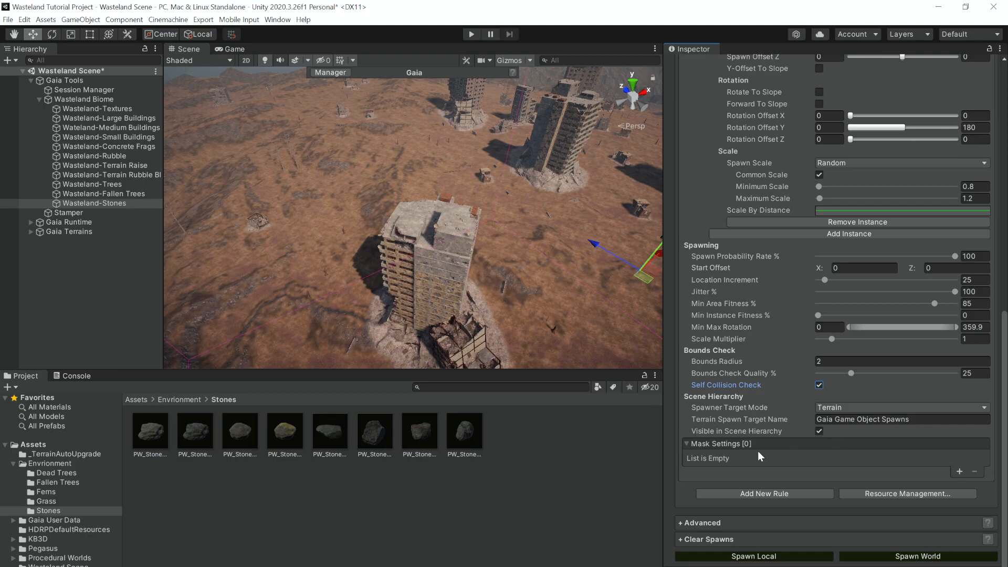
Add a Collision Mask to the Wasteland-Stones spawner's mask settings
scroll(765, 416, up, 10)
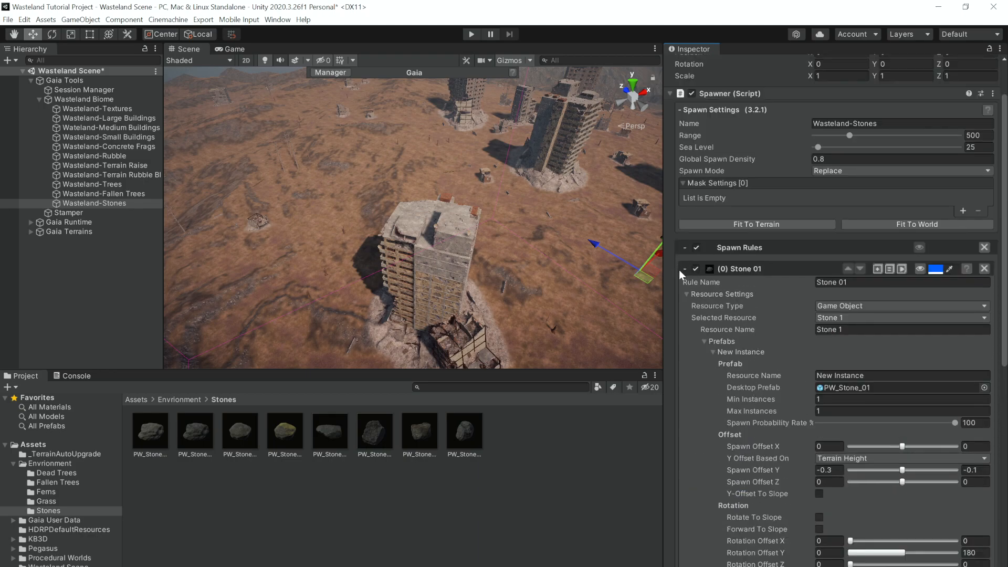
click(963, 211)
click(783, 198)
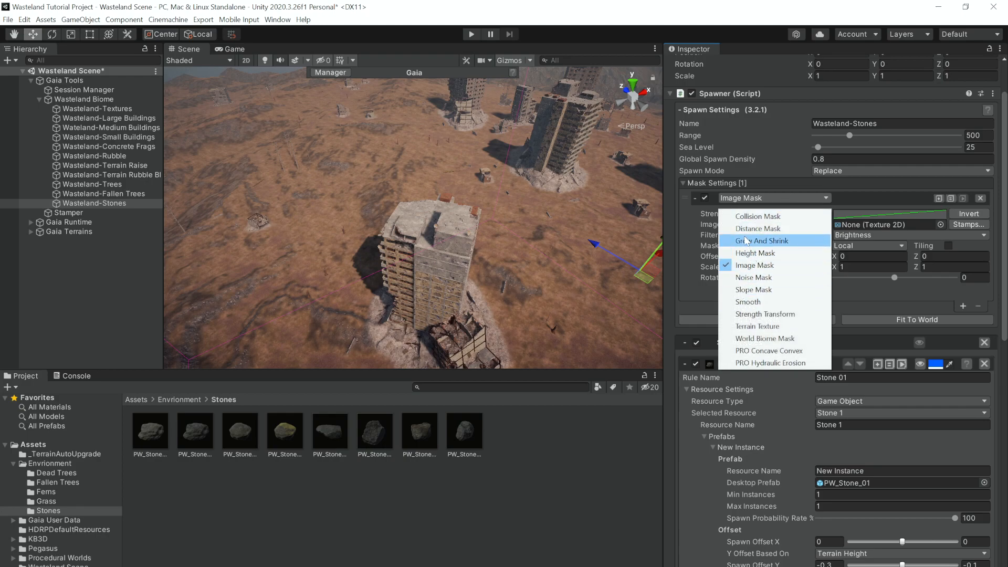
click(754, 218)
Add a Layer Game Object entry for the PW_Object_Large layer to the Collision Mask's respected collisions
click(959, 253)
click(817, 239)
click(823, 251)
click(865, 240)
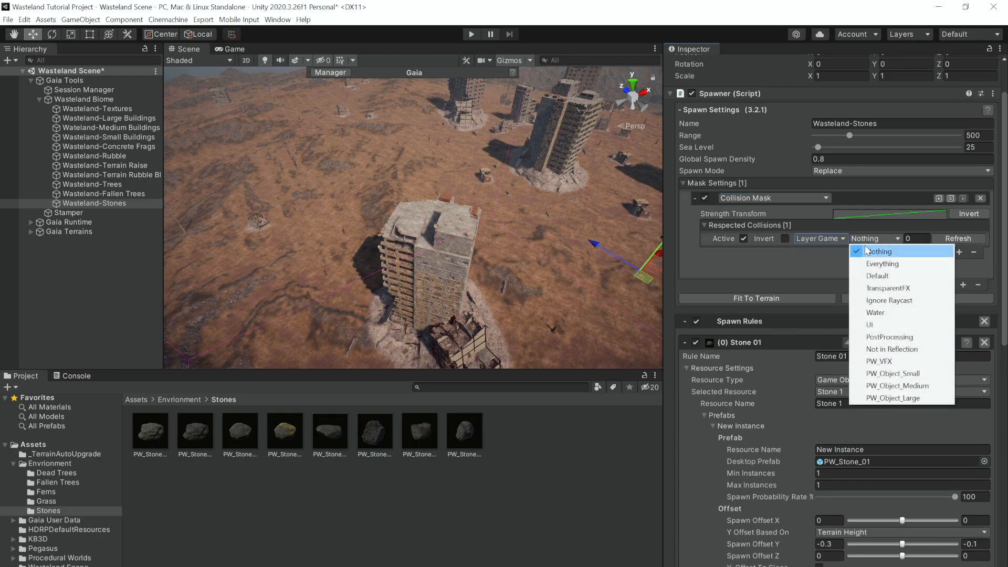
click(883, 373)
click(867, 239)
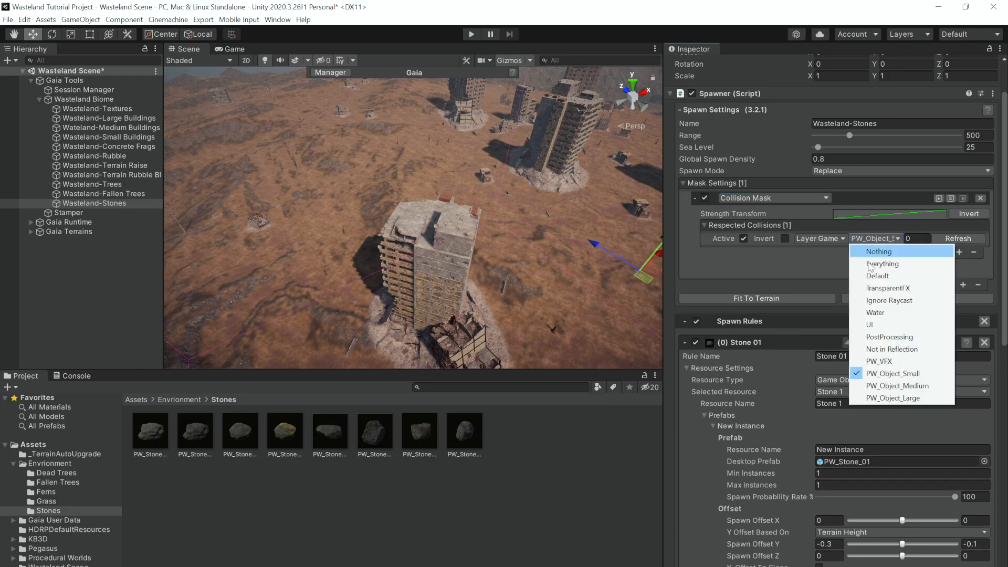
click(889, 374)
click(865, 241)
click(889, 399)
click(895, 250)
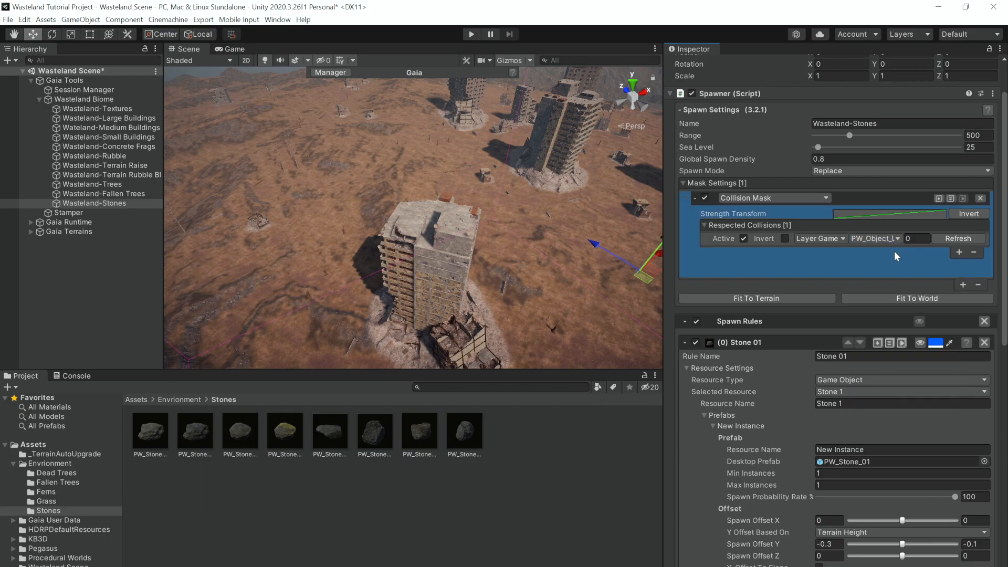
Add three Radius Tree collisions to the mask for Fallen Tree 02, Tree_01 and Tree_01 (2)
click(958, 253)
click(833, 252)
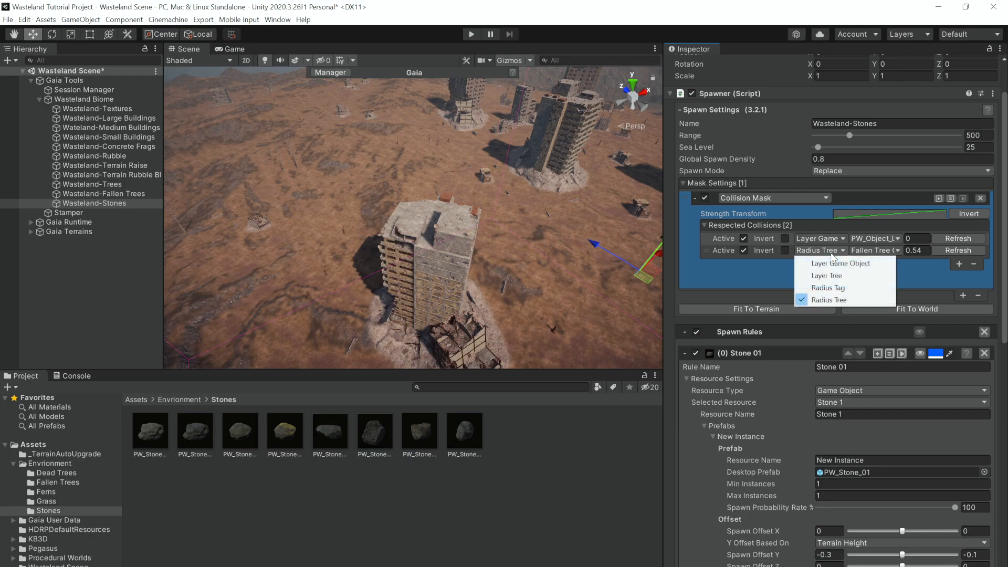
click(771, 271)
click(959, 264)
click(957, 276)
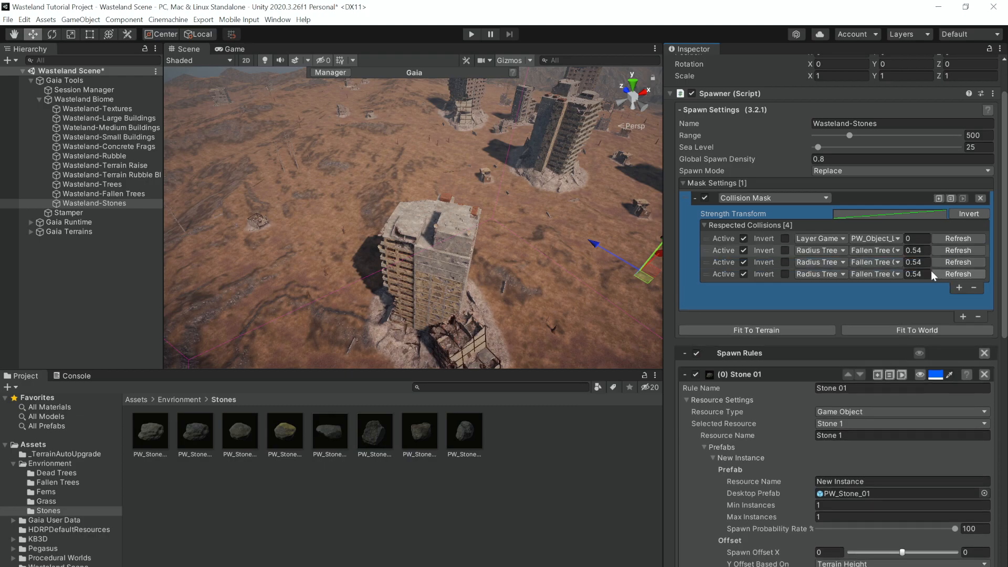
click(865, 272)
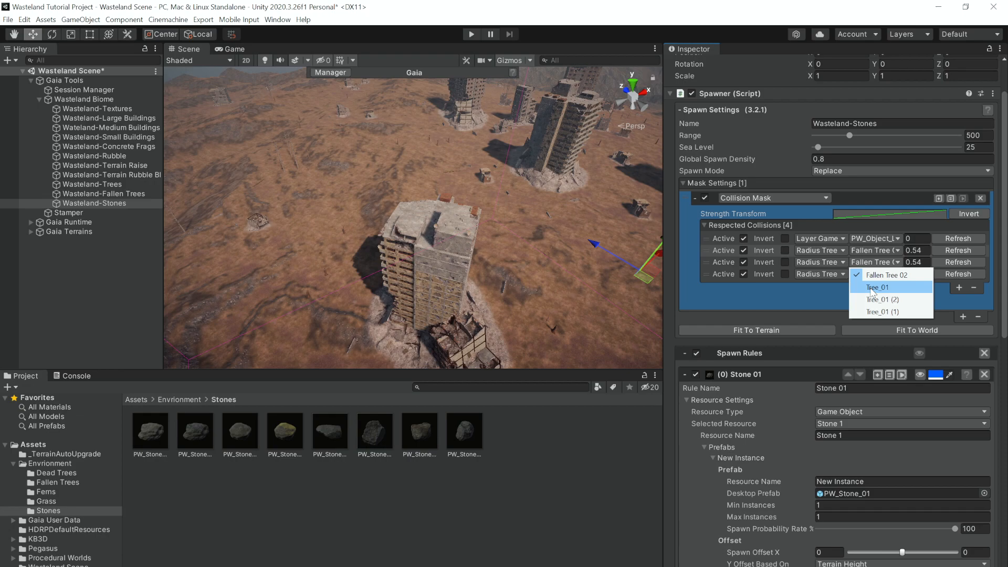
click(873, 289)
click(873, 278)
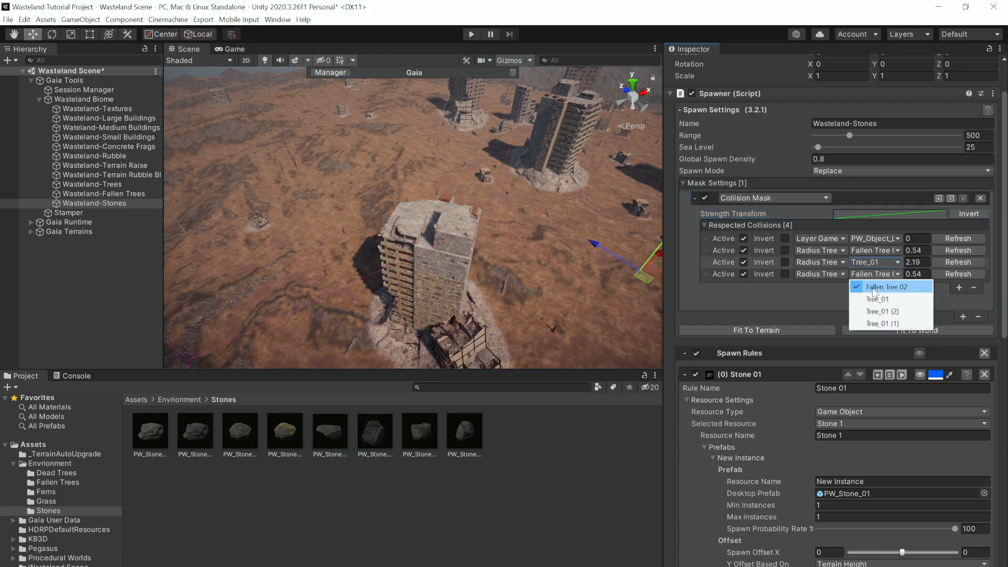
click(878, 311)
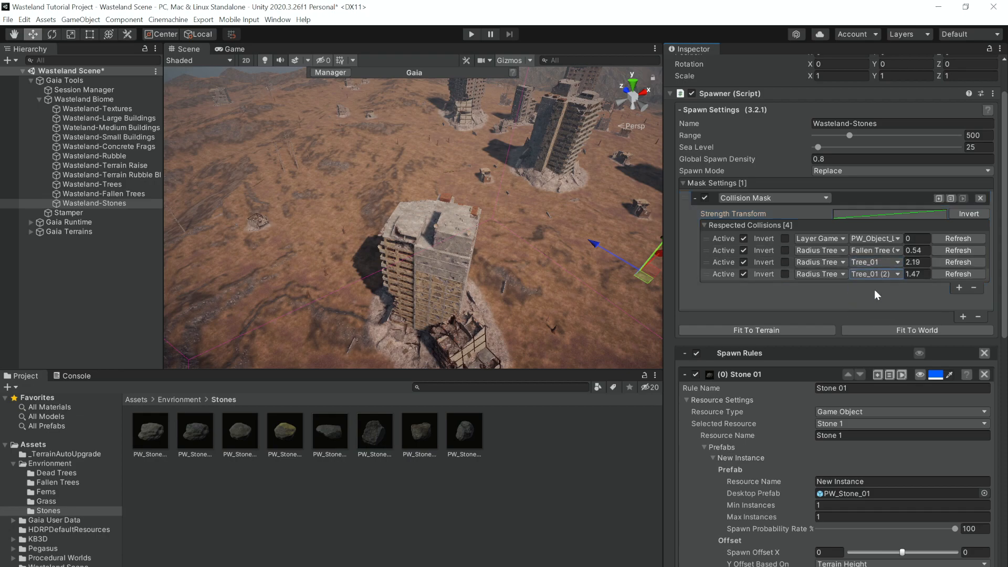
Add a fifth respected collision and assign Tree_01 (1) and Tree_01 (2) to the last two entries
click(959, 288)
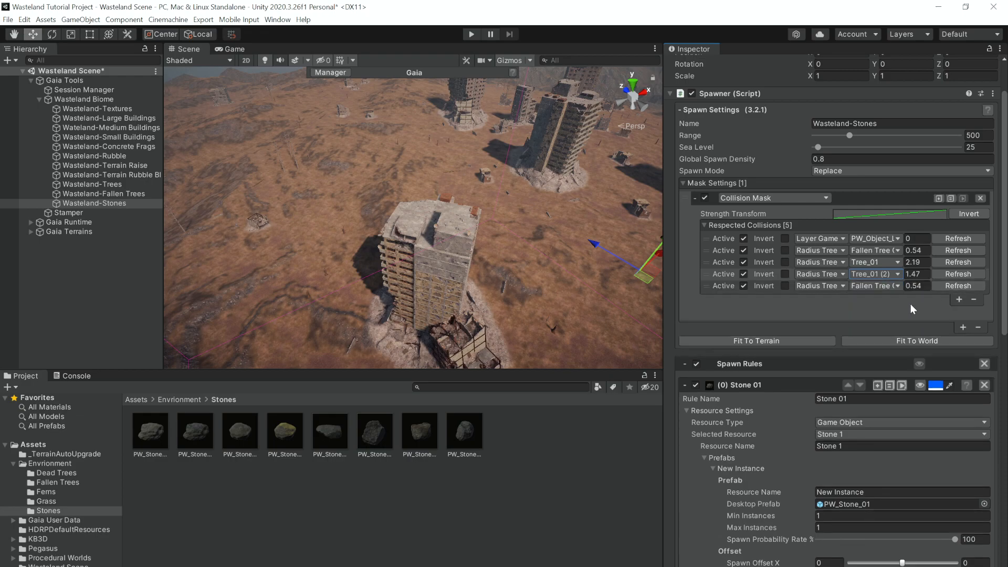
click(876, 275)
click(886, 323)
click(874, 286)
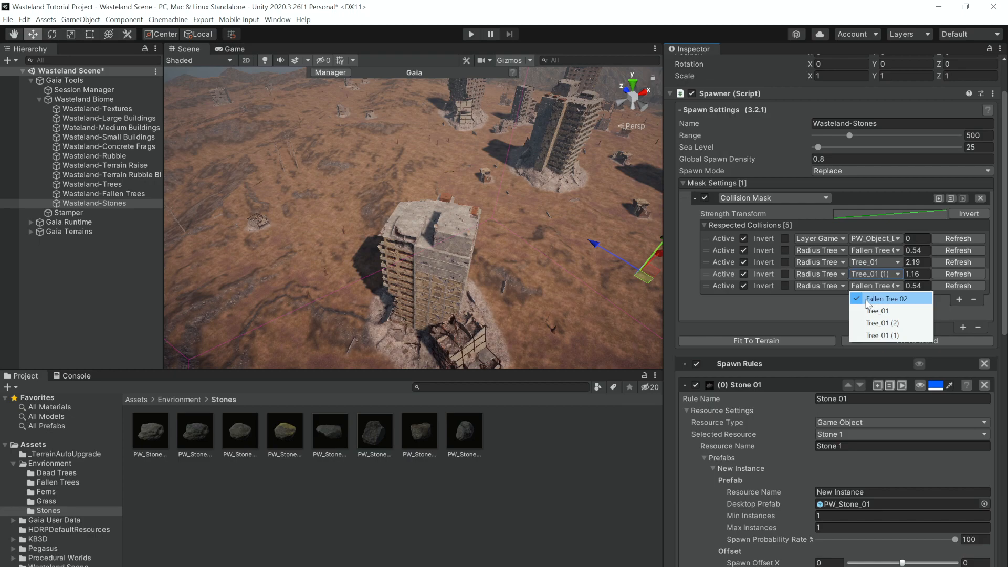
click(878, 323)
click(868, 306)
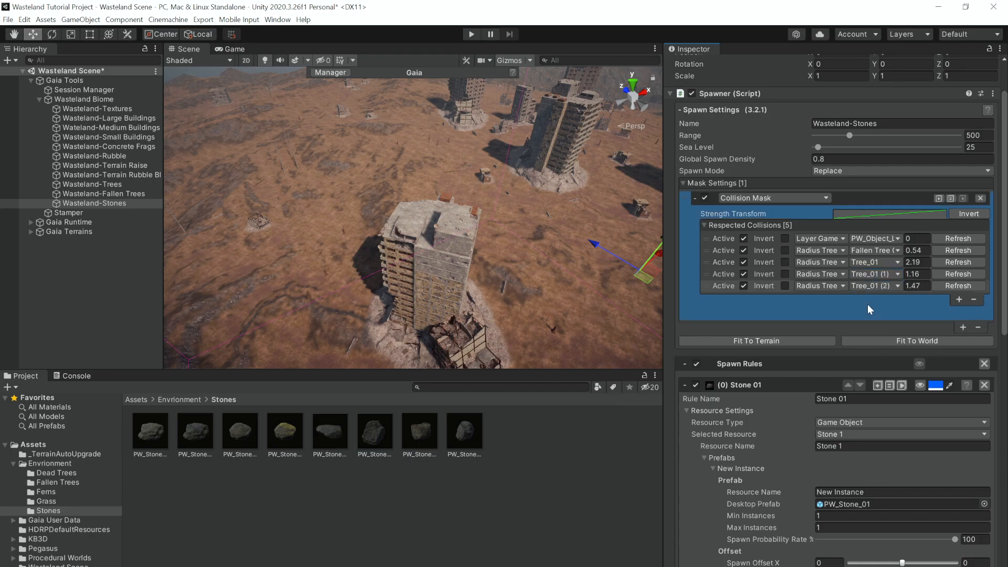
Preview the Stone 01 rule's spawn coverage on the terrain around the buildings and trees
click(920, 385)
alt+drag(540, 269, 564, 226)
click(921, 384)
key(s)
right_drag(564, 226, 562, 228)
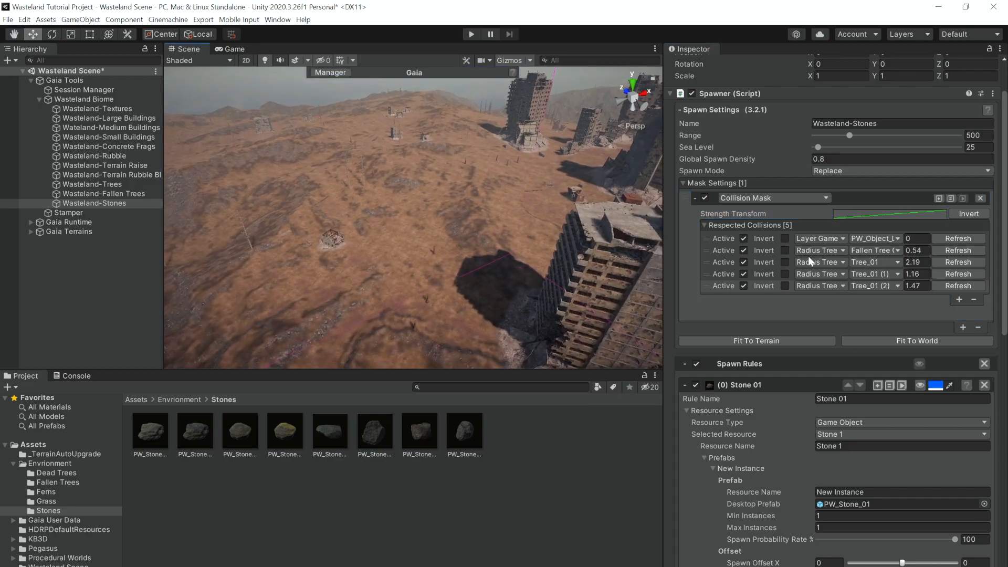
Set the radius of all four Radius Tree collisions to 2
click(923, 254)
text(1)
click(923, 263)
text(1)
key(BackSpace)
text(2)
click(917, 274)
text(2)
click(916, 286)
text(2)
click(917, 251)
text(2)
Preview Stone 01's spawn area again with the tree collision radii applied, and collapse the rule
right_drag(586, 219, 609, 249)
click(920, 385)
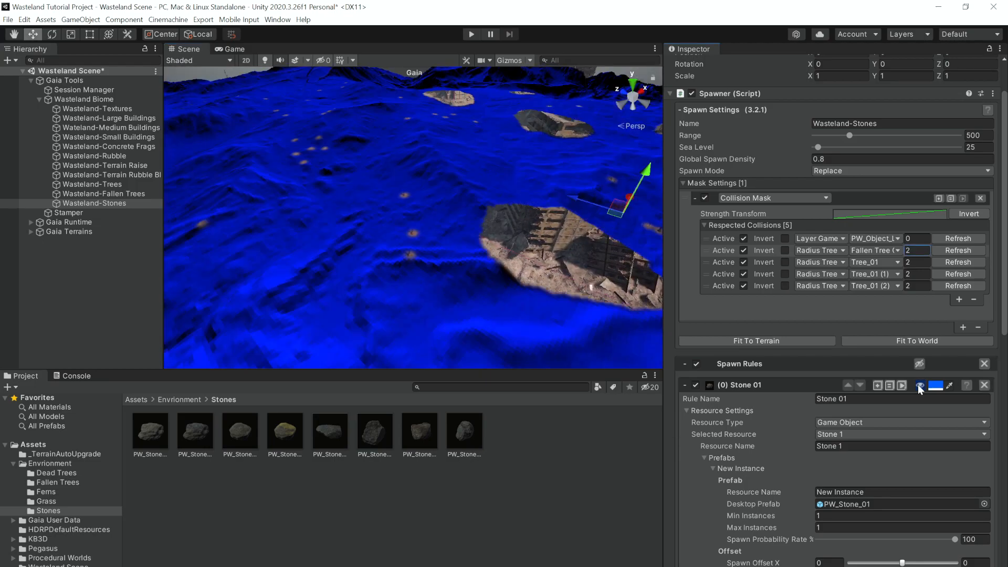
right_drag(515, 252, 525, 273)
click(919, 385)
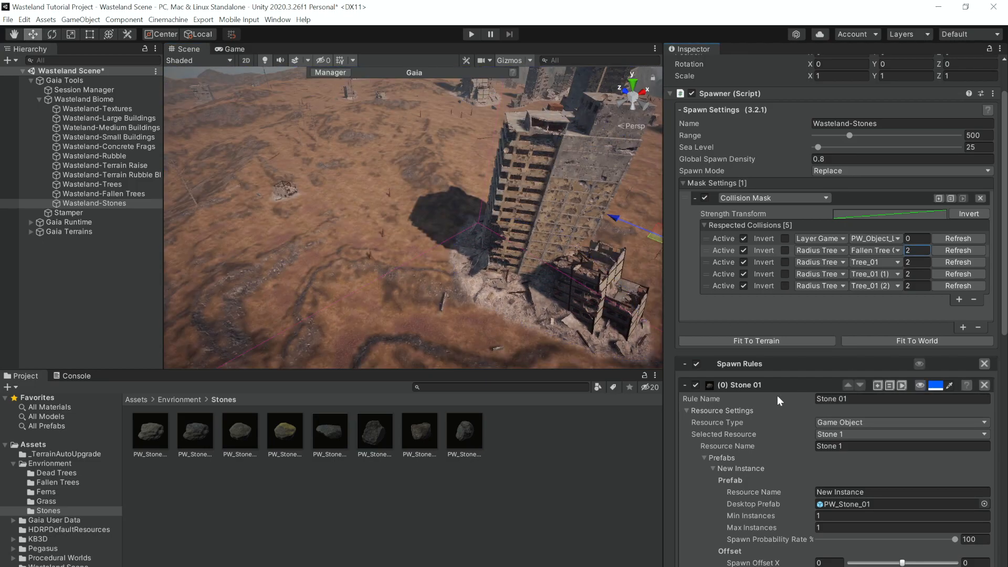
click(685, 385)
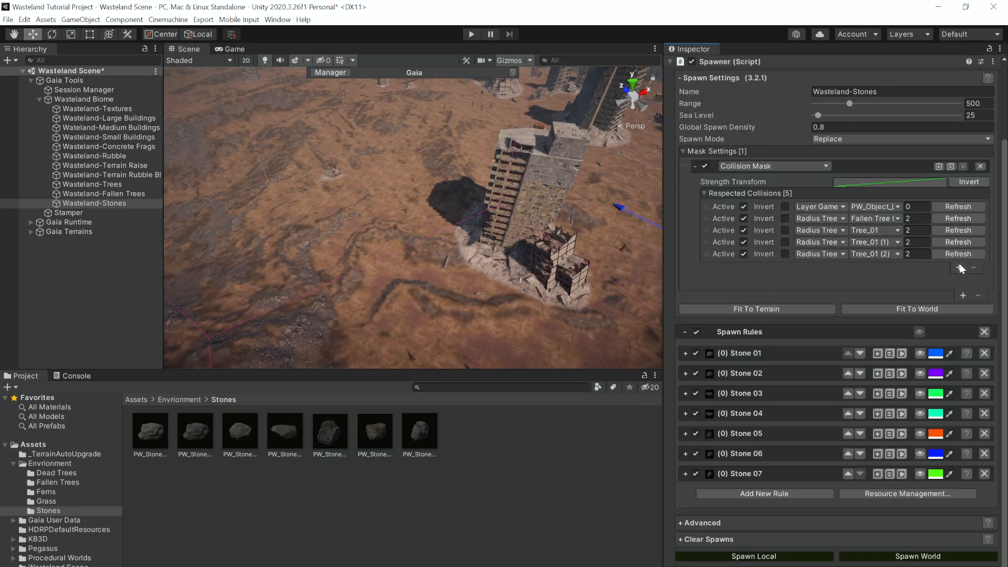
Add a Slope Mask to the Wasteland-Stones spawner, invert its Strength Transform and set the maximum slope to 45
click(962, 294)
click(749, 296)
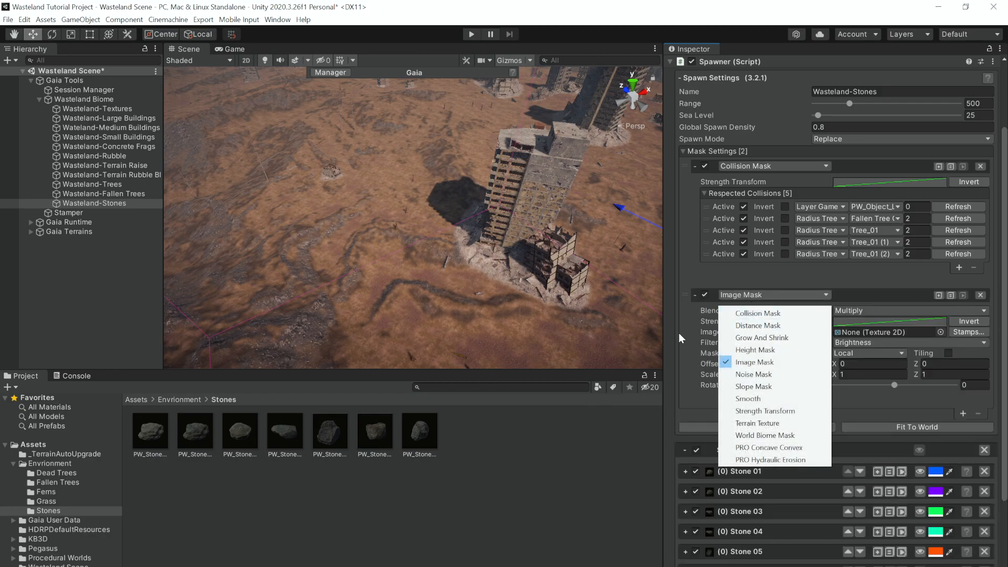
click(756, 386)
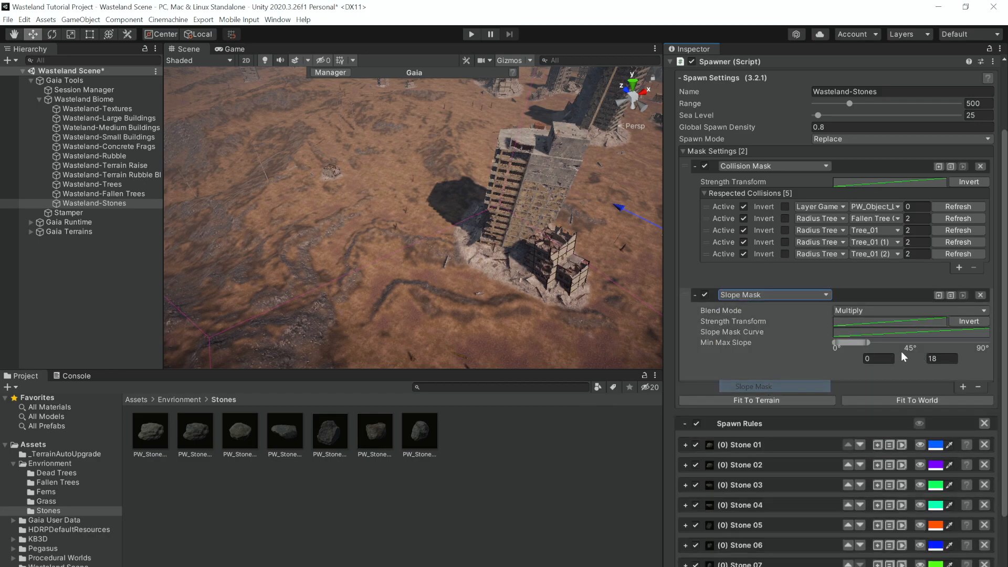
click(965, 323)
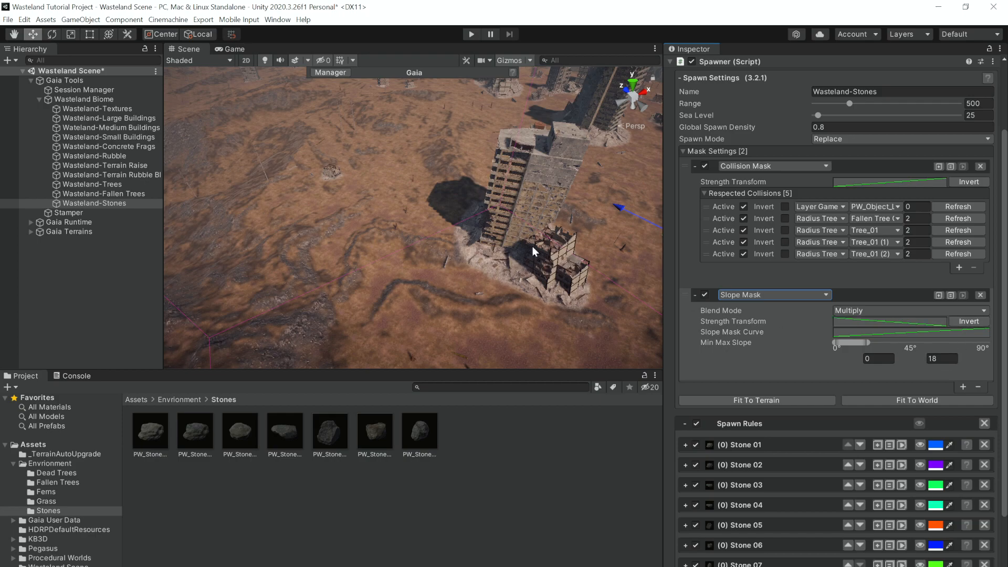
click(954, 360)
text(45)
Preview the Stone 01 coverage on the hills and set the Slope Mask's maximum slope to 40
right_drag(427, 250, 893, 142)
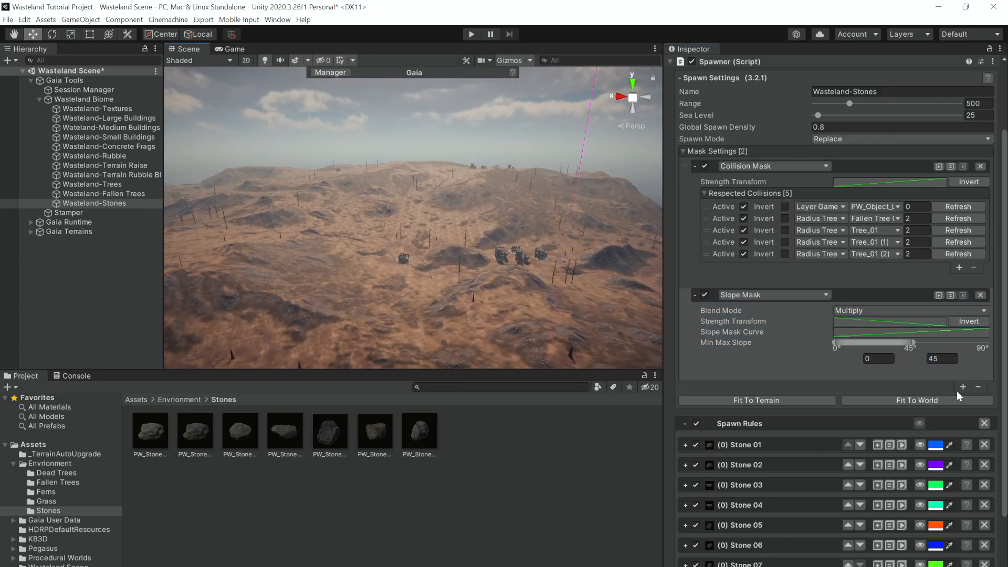
click(920, 445)
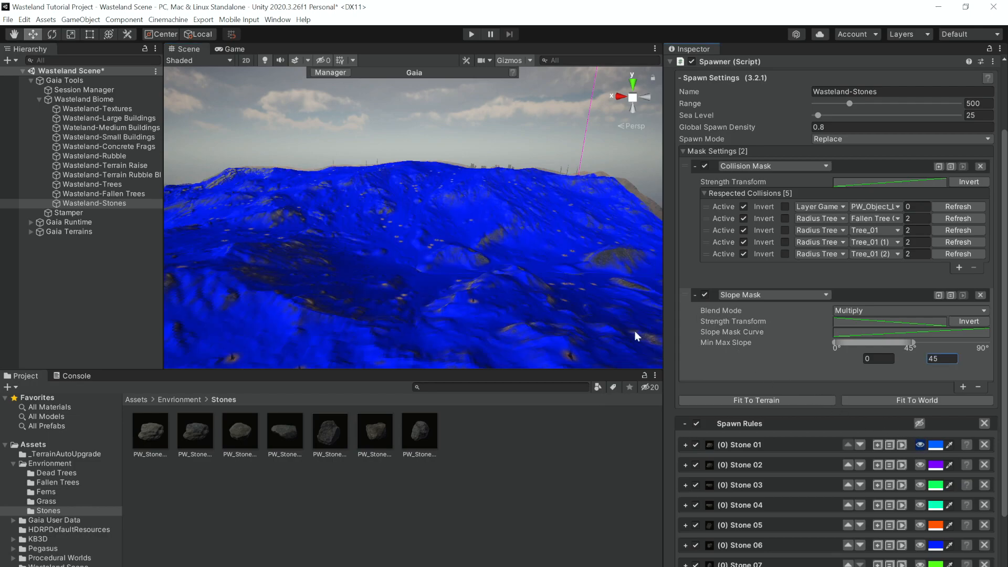
right_drag(400, 221, 239, 262)
click(944, 357)
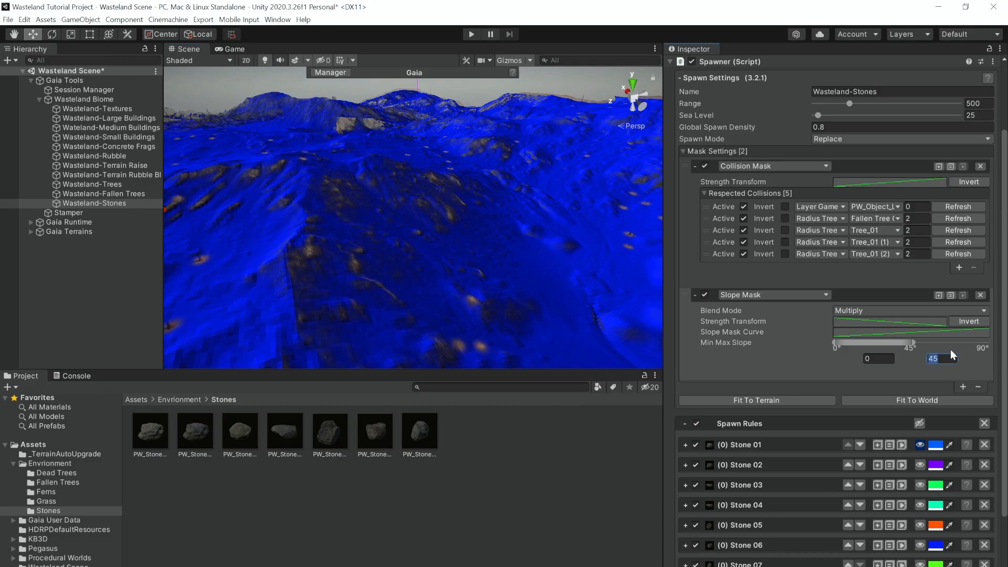
text(40)
Set the padding distance of the PW_Object_Large collision to 10
right_drag(336, 211, 273, 216)
click(924, 206)
text(10)
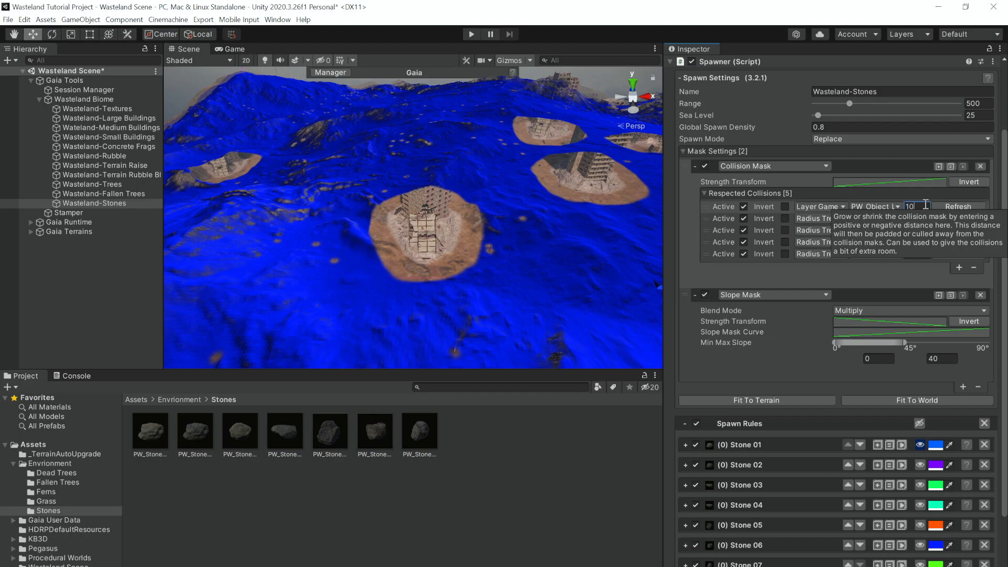
Spawn the stones from the seven stone rules and look over their distribution on the terrain
right_drag(392, 168, 399, 252)
scroll(777, 360, down, 3)
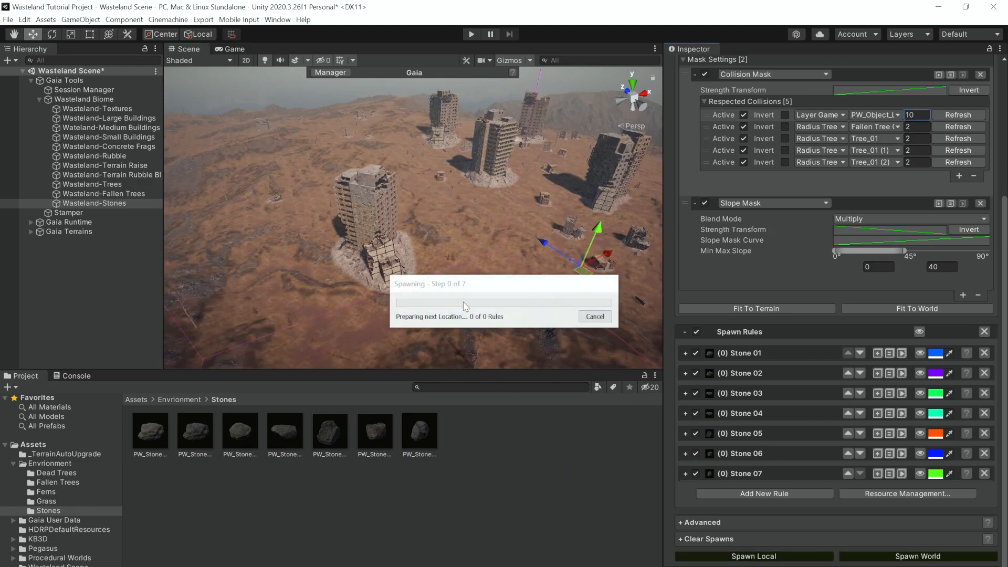
right_drag(409, 291, 578, 294)
right_drag(995, 271, 723, 330)
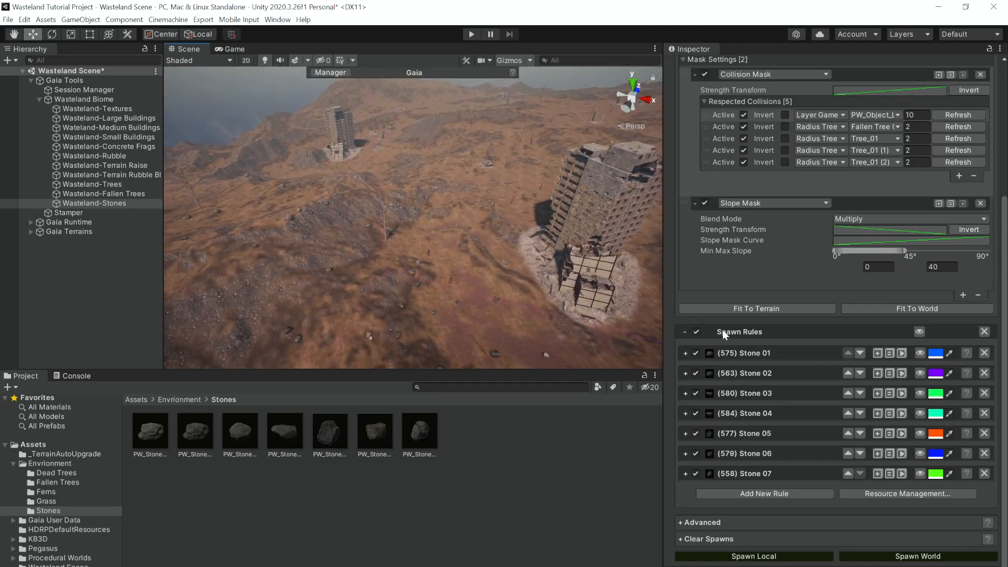
Set the Stone 01 rule's Spawn Probability Rate to 75, Location Increment to 30 and Min Area Fitness to 90
click(685, 353)
scroll(796, 351, down, 5)
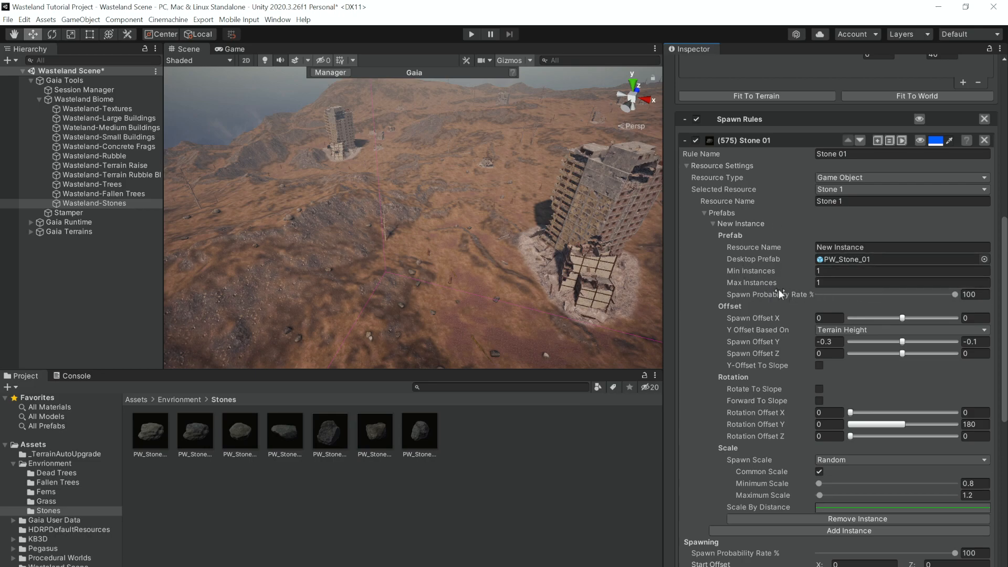
scroll(779, 289, down, 4)
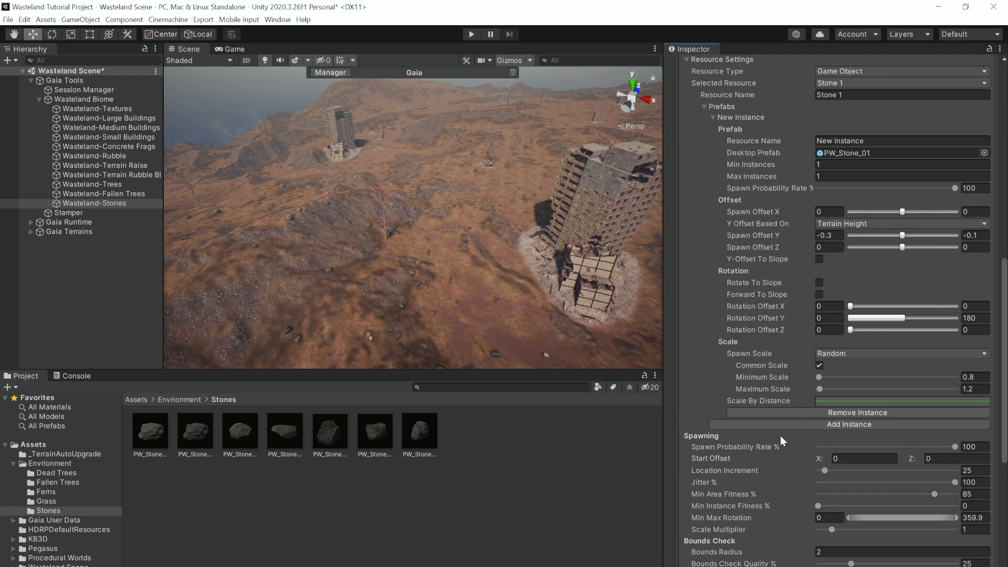
scroll(708, 354, up, 8)
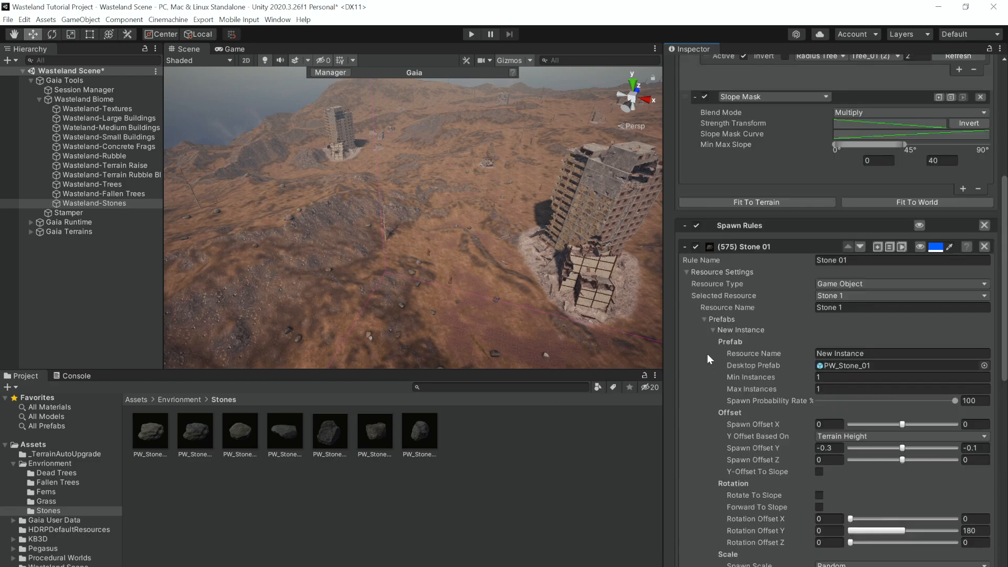
click(684, 274)
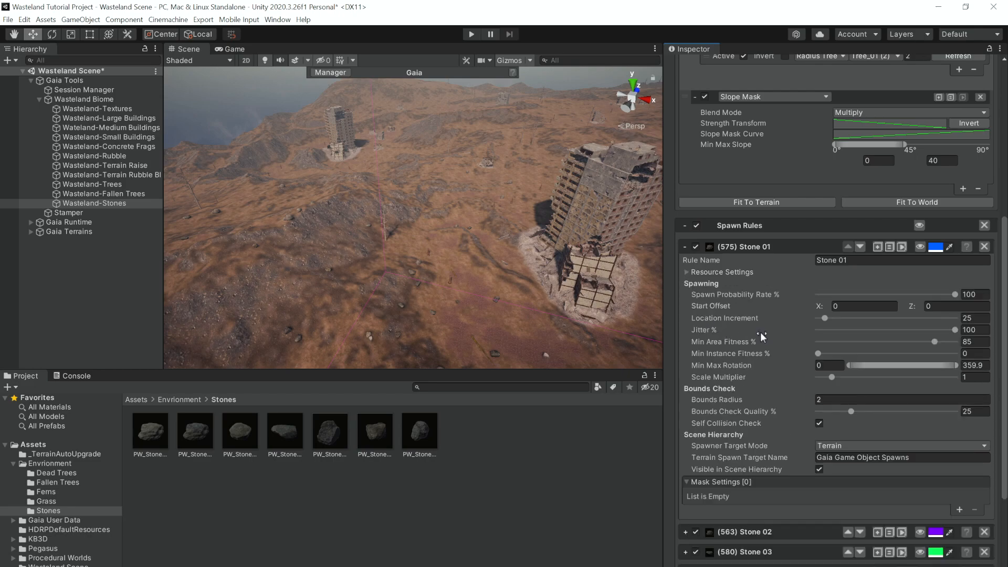
click(986, 295)
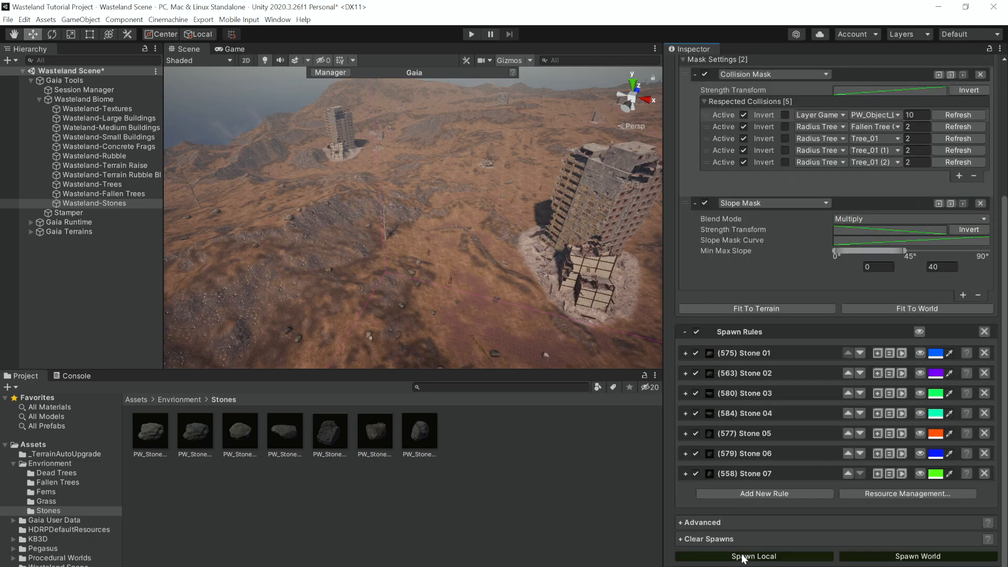
Recheck the Stone 01 rule's spawning settings, collapse the rule and respawn the stones
click(686, 353)
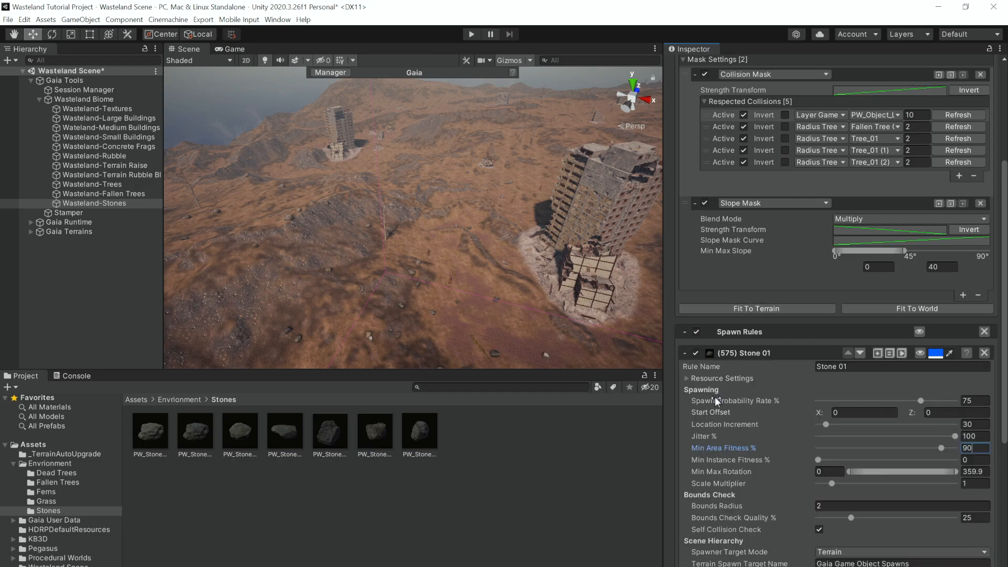
mouse_move(769, 403)
mouse_move(719, 422)
mouse_move(717, 449)
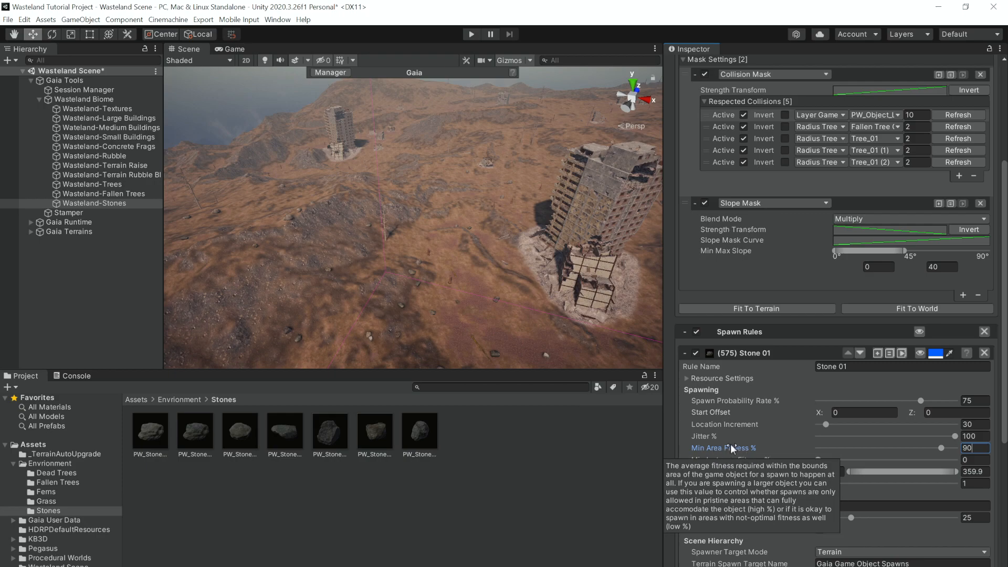
scroll(870, 463, down, 5)
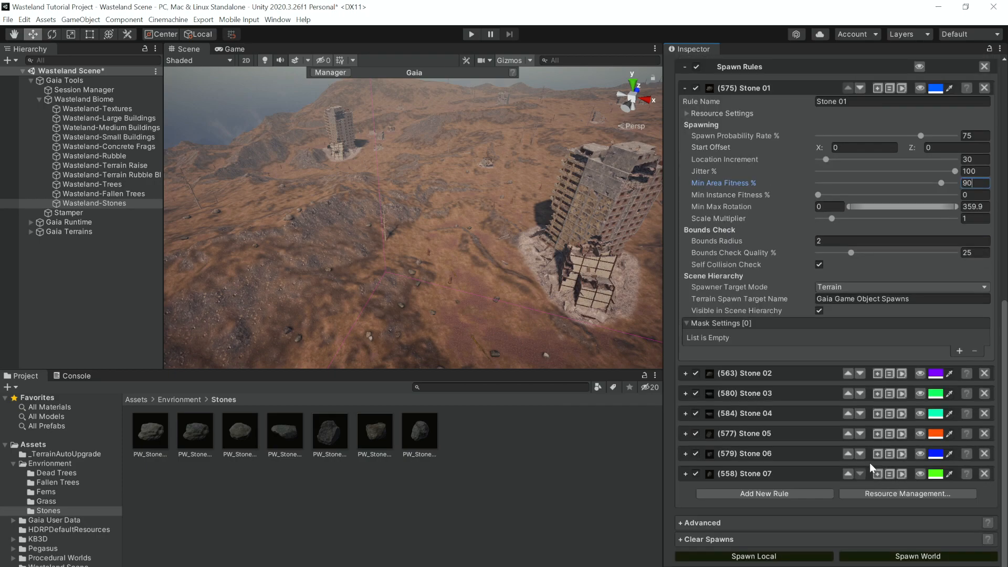
click(685, 88)
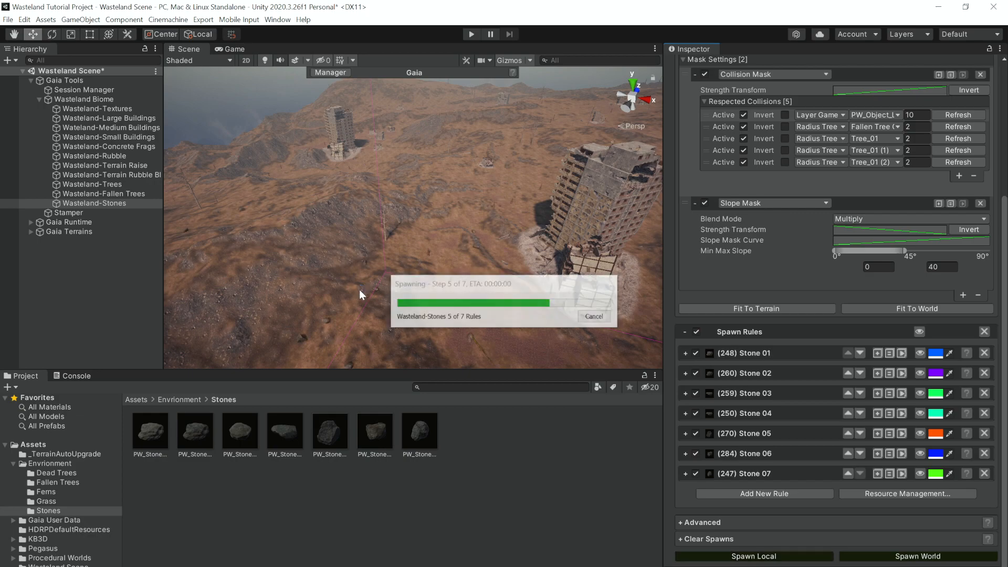
right_drag(353, 286, 452, 265)
Assign all seven stone prefabs in the Stones folder to the PW_Object_Small layer, including their children
click(161, 438)
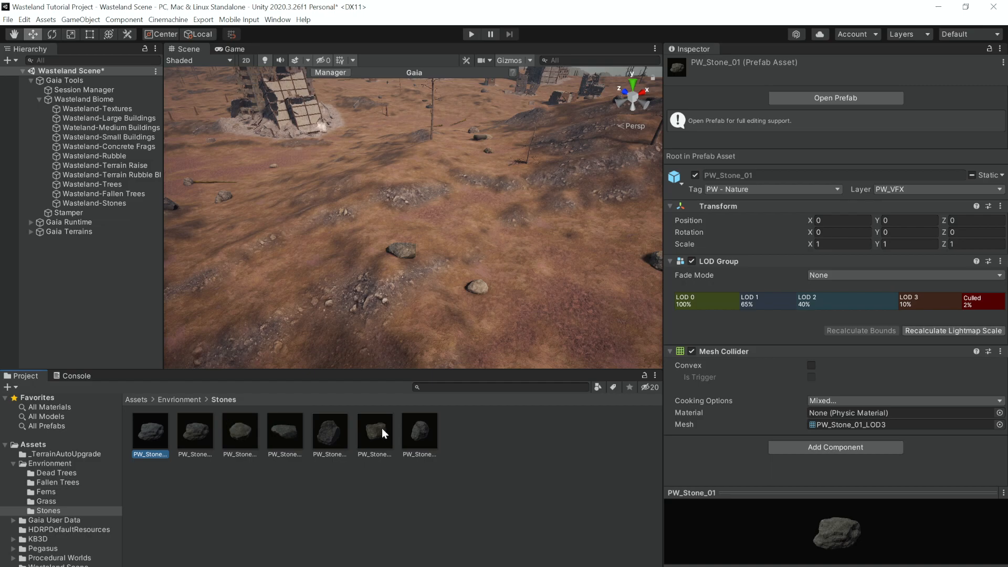
shift+click(420, 436)
click(920, 191)
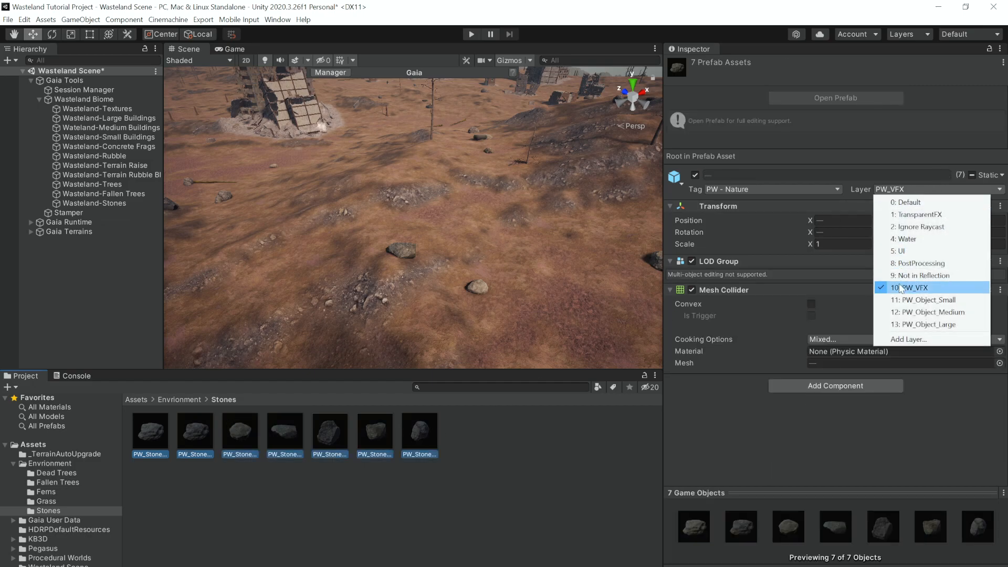
click(920, 300)
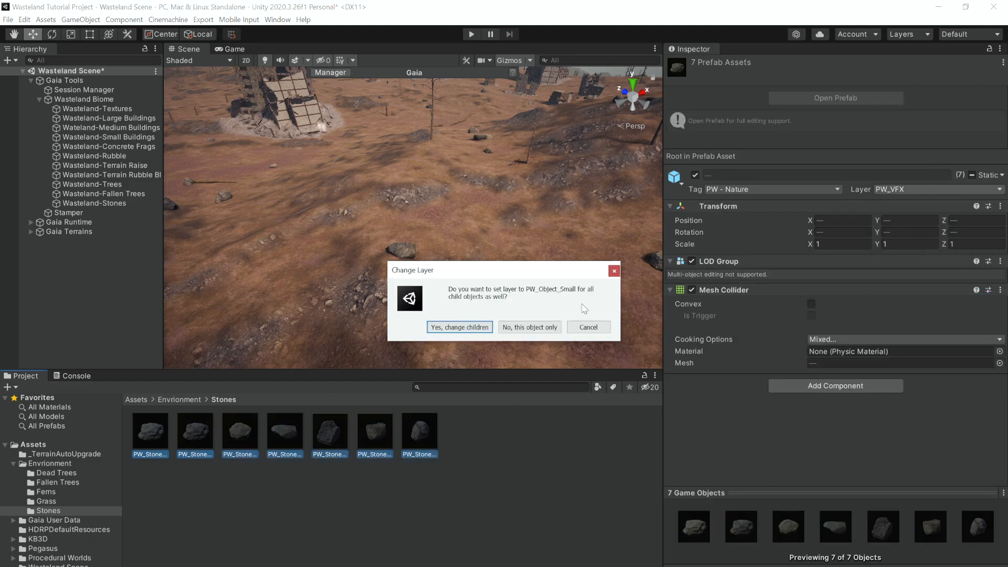
click(465, 328)
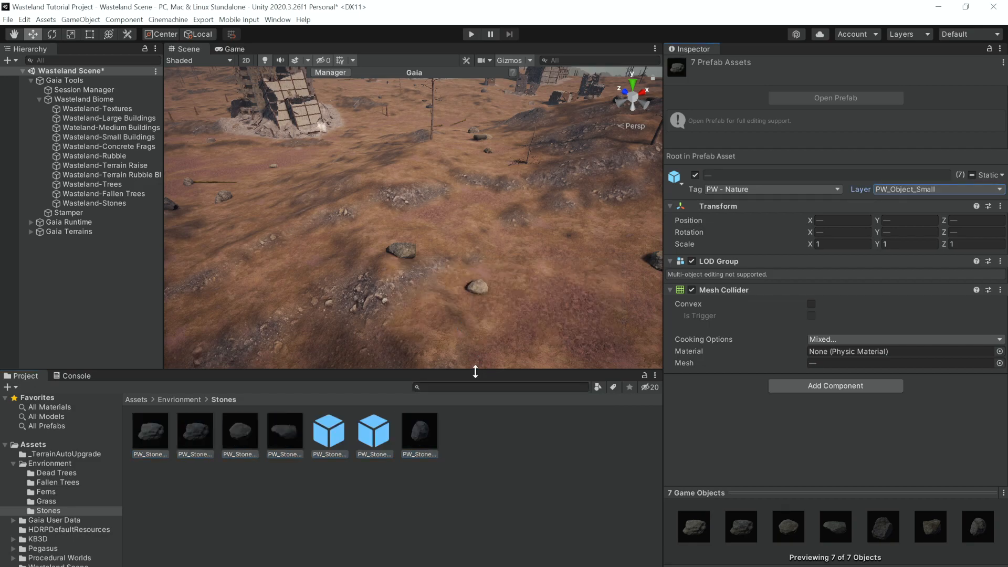
Add PW_Object_Medium to the layers of the first respected collision in the Wasteland-Stones spawner
click(79, 257)
click(87, 204)
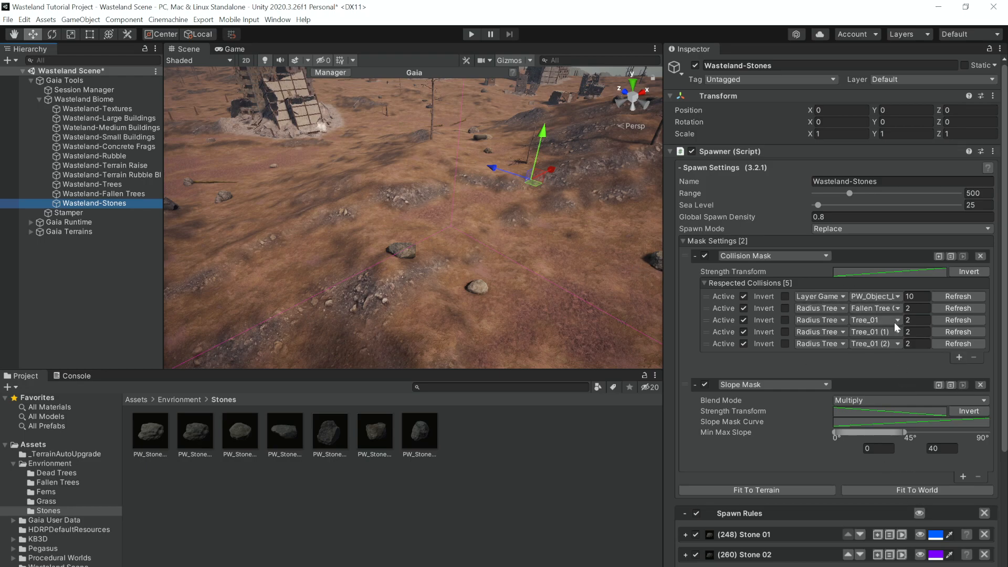
click(875, 296)
click(887, 444)
click(864, 297)
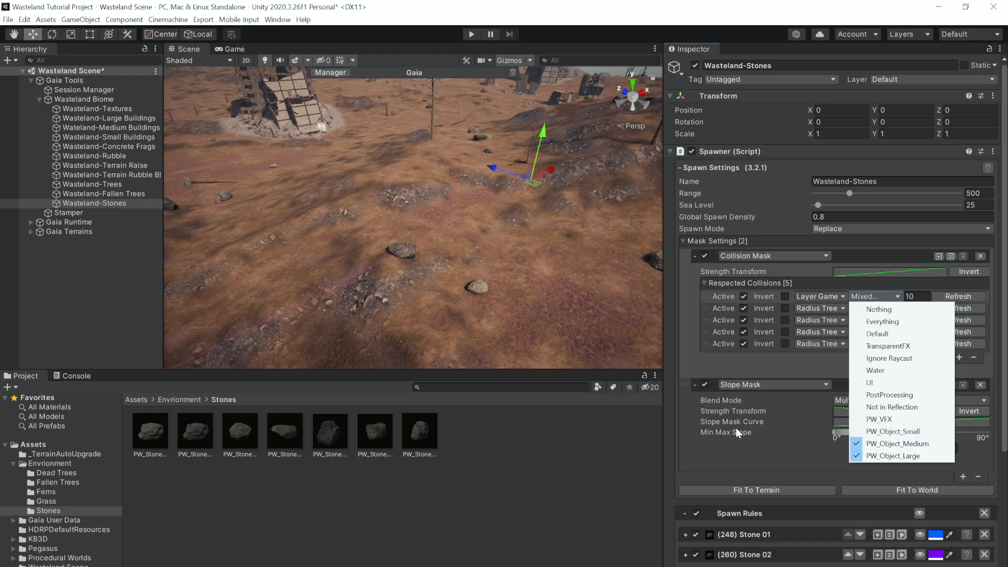
click(746, 370)
Add a Layer Game Object collision for PW_Object_Small with a padding distance of 2 to the stones' Collision Mask
click(959, 358)
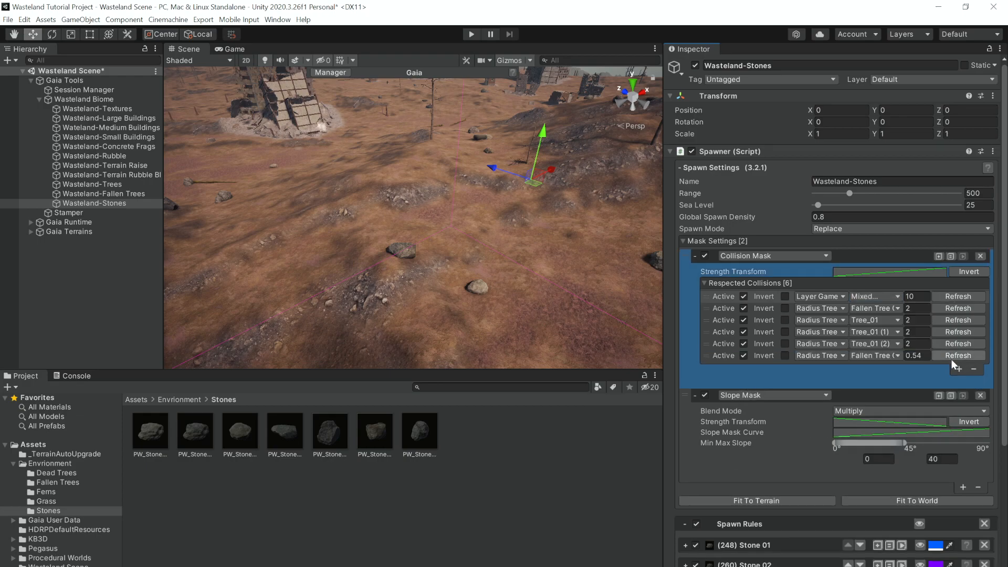
click(815, 356)
click(834, 367)
click(884, 357)
click(887, 490)
click(918, 356)
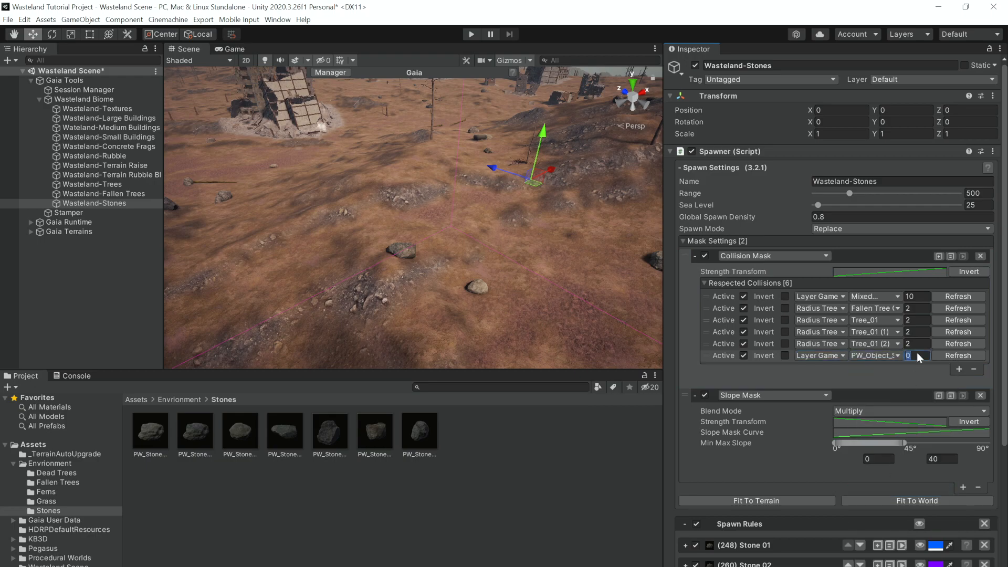
text(2)
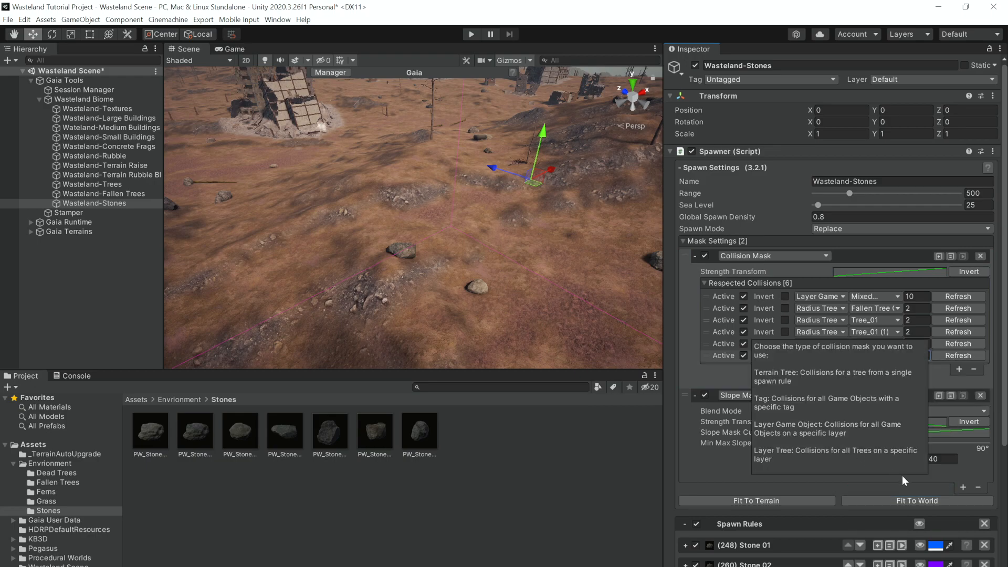
Preview the Stone 01 rule's mask on the terrain, respawn the stones locally and look over their distribution
click(920, 545)
alt+drag(467, 292, 425, 311)
scroll(425, 311, down, 3)
scroll(743, 443, down, 6)
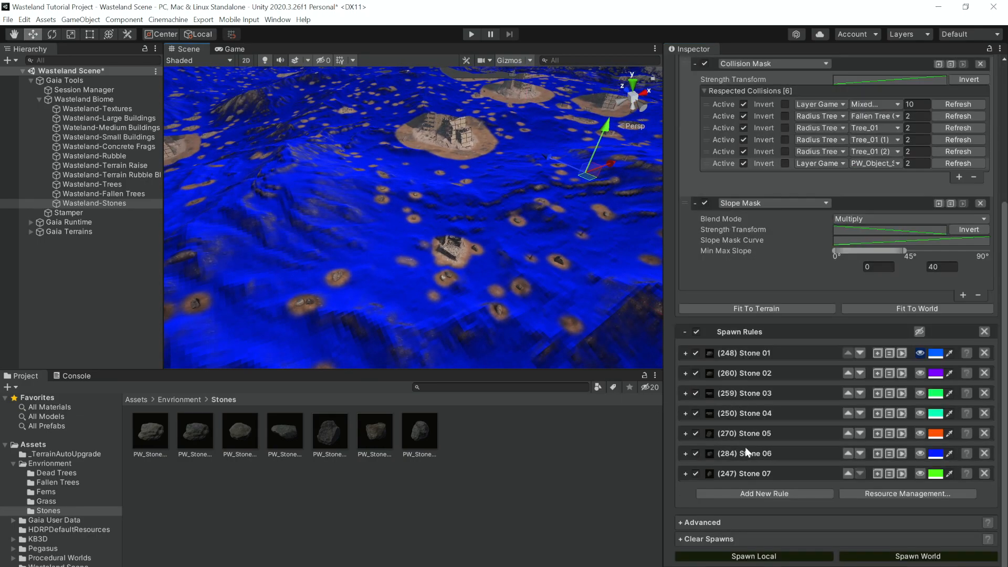
click(761, 556)
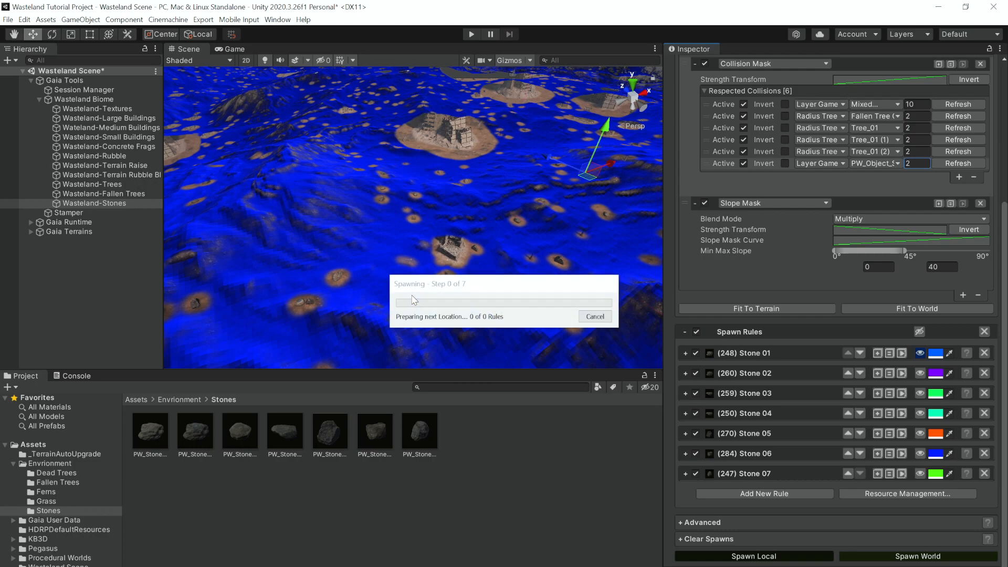
right_drag(457, 283, 440, 242)
key(s)
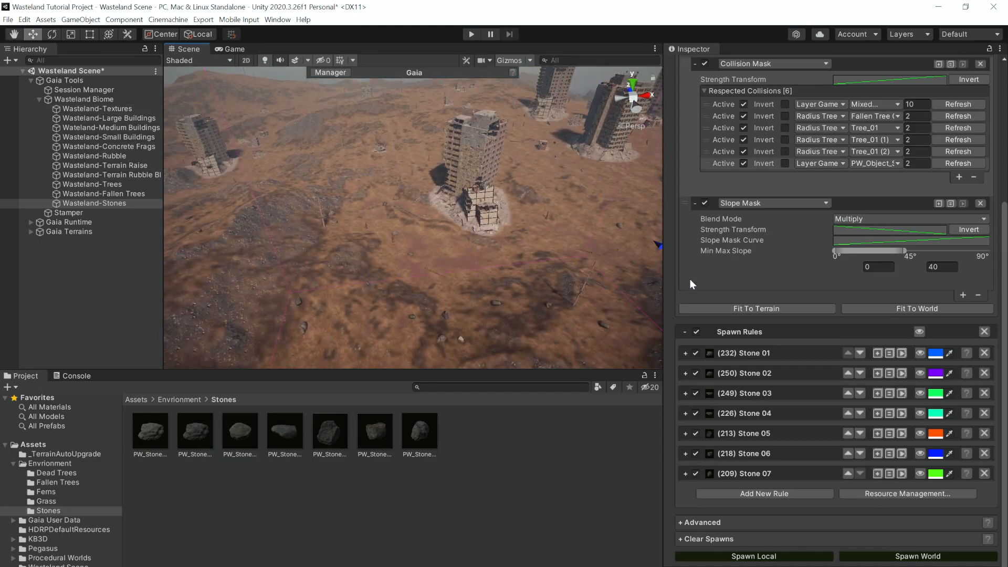
Collapse the stones' mask settings and create a new spawner named Wasteland-Grass in the Wasteland Biome
scroll(690, 262, up, 5)
click(683, 241)
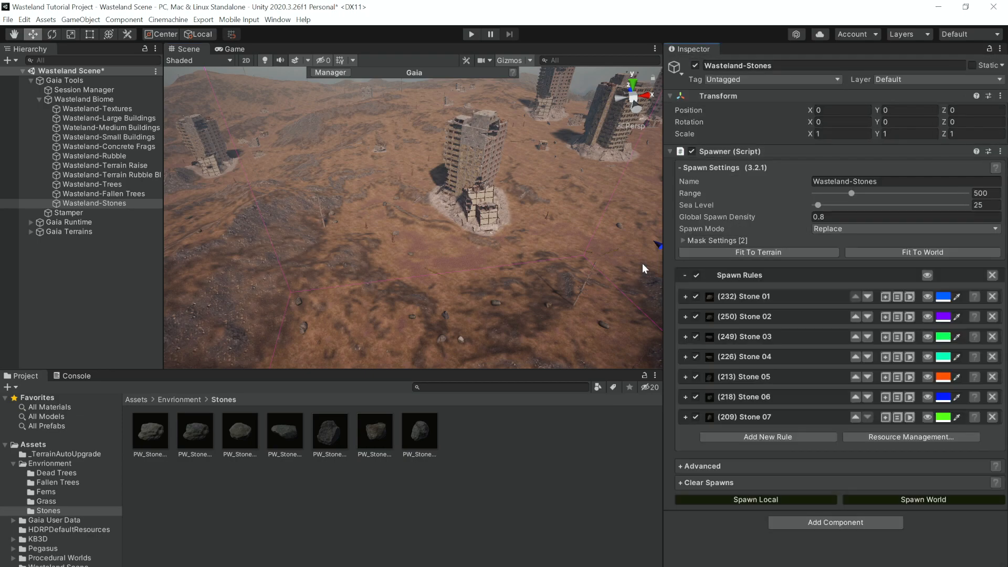
click(82, 276)
click(61, 99)
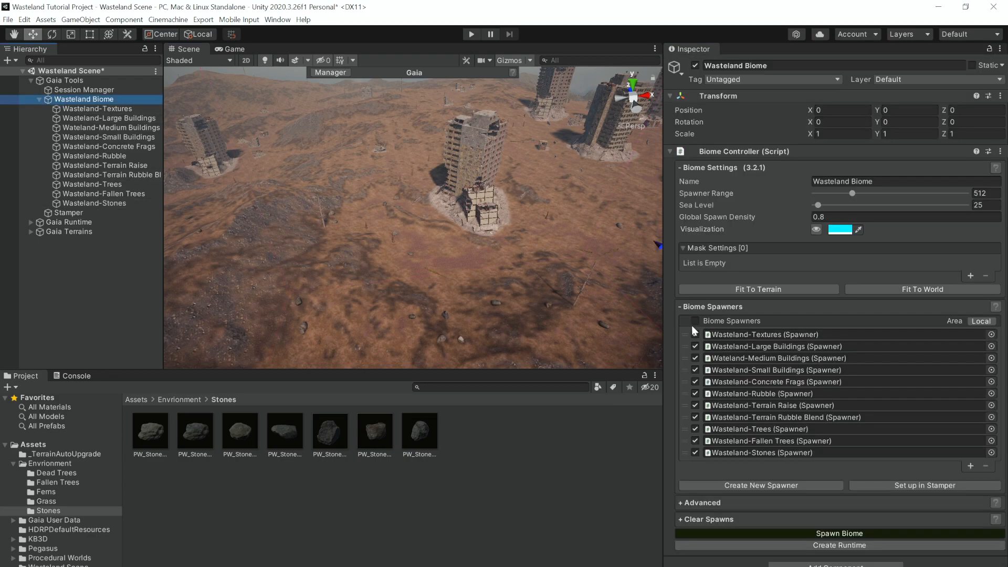
click(736, 489)
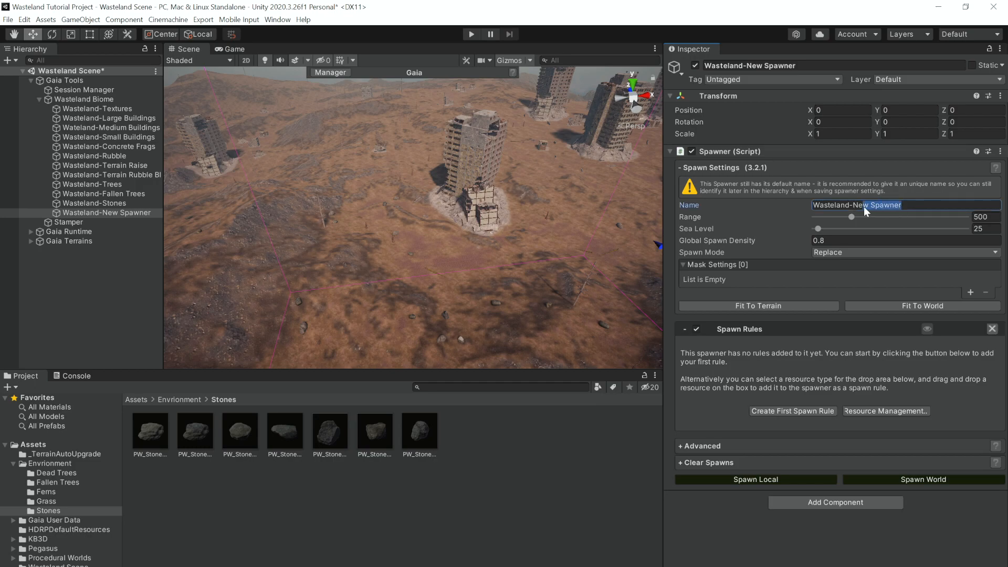
text(G)
key(Return)
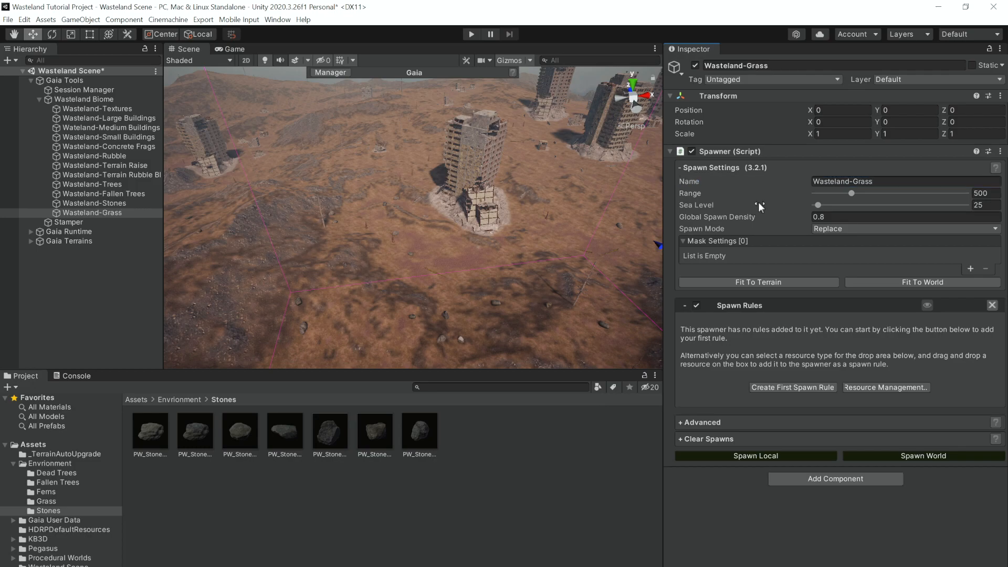
Create the spawner's first rule as a Terrain Detail named Grass 1 and open the Grass asset folder
click(777, 386)
drag(876, 340, 830, 339)
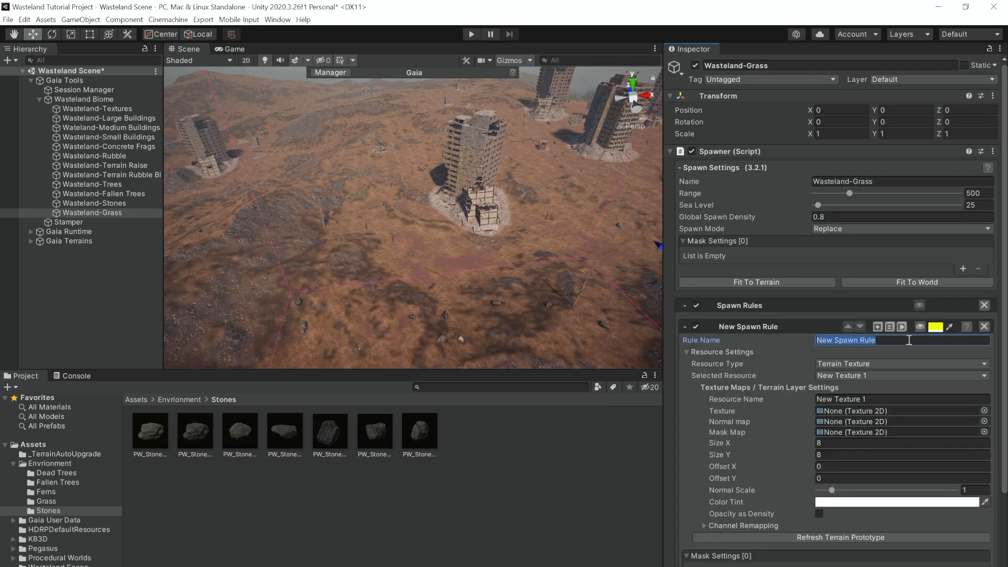
click(862, 364)
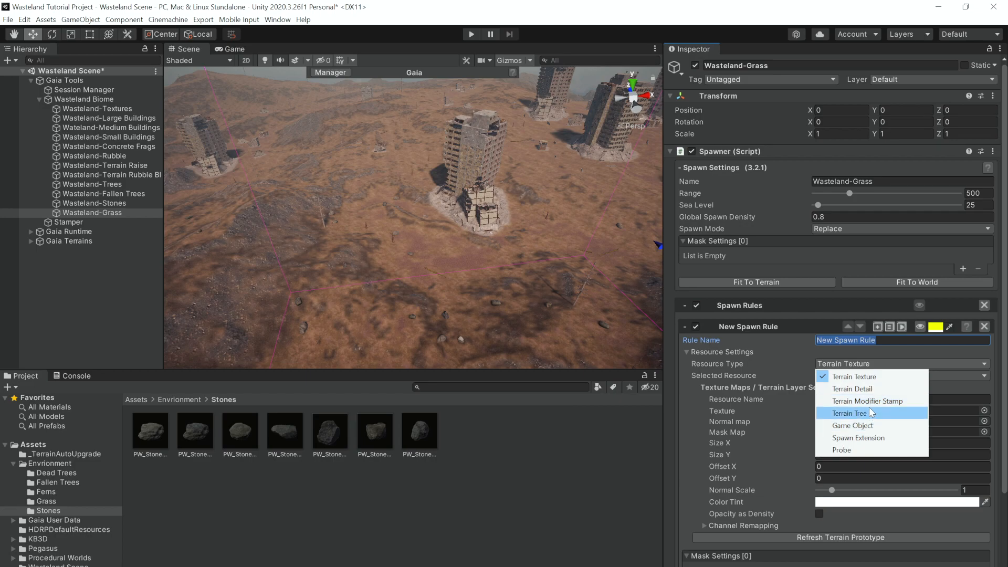
click(859, 391)
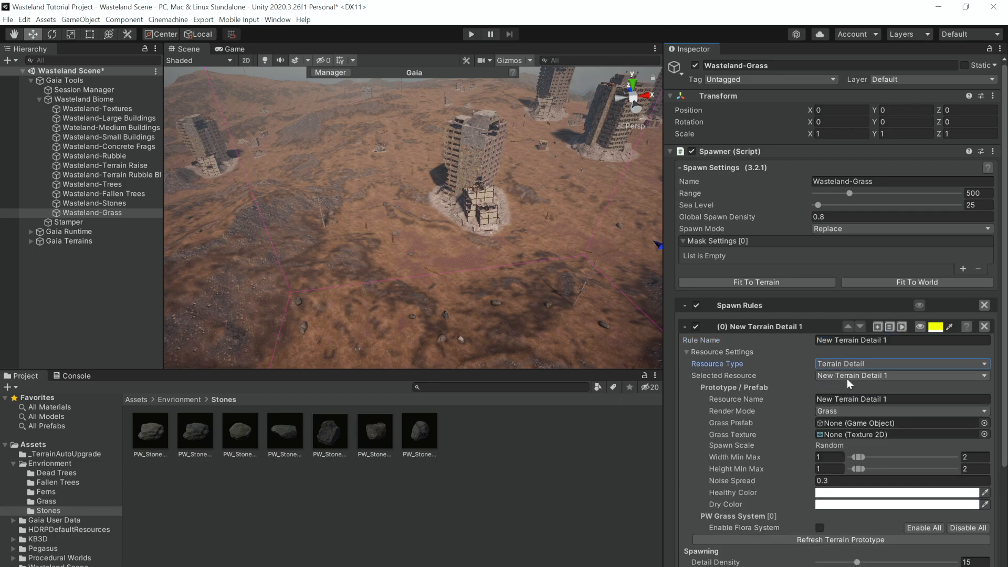
double_click(882, 341)
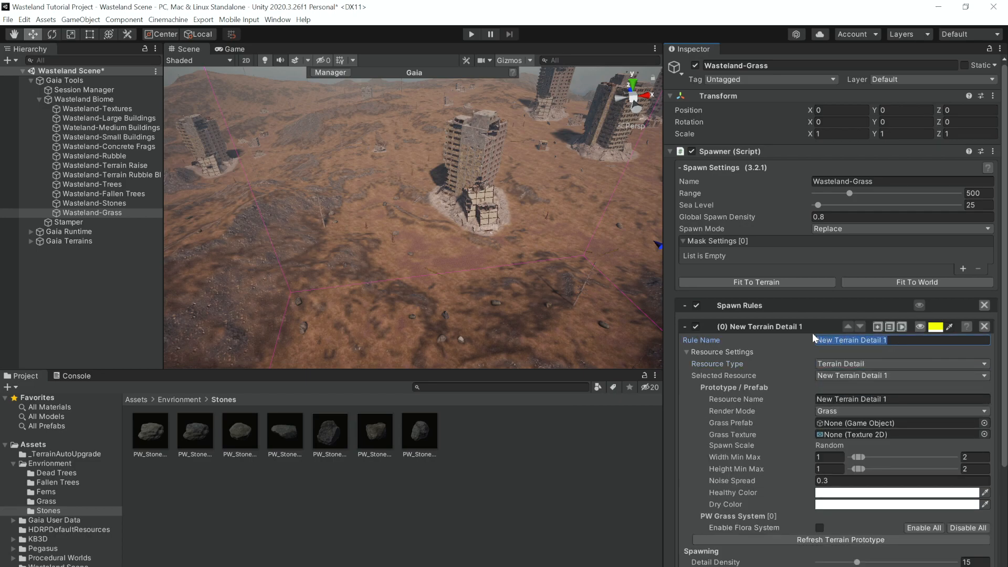
text(Grass 1)
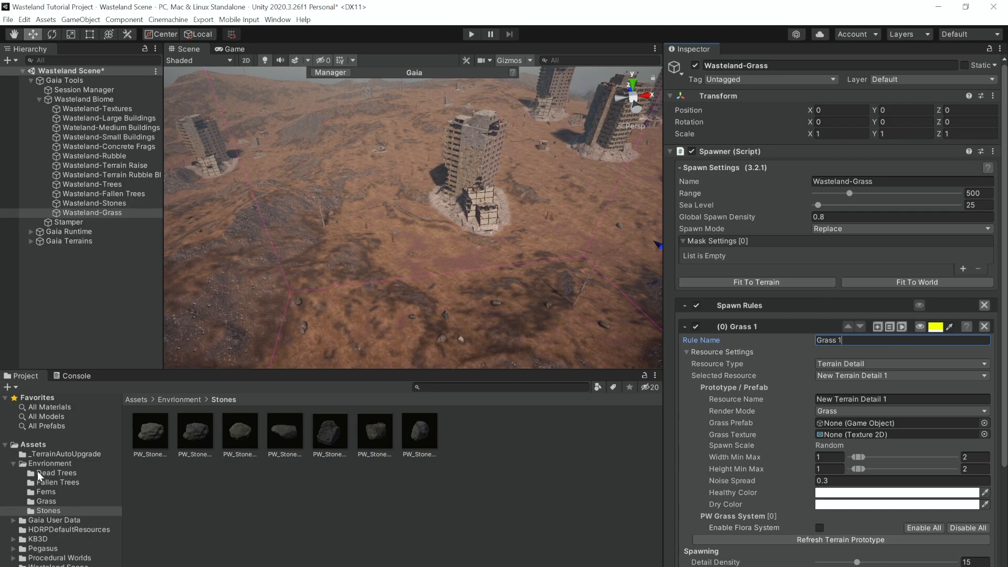
click(47, 502)
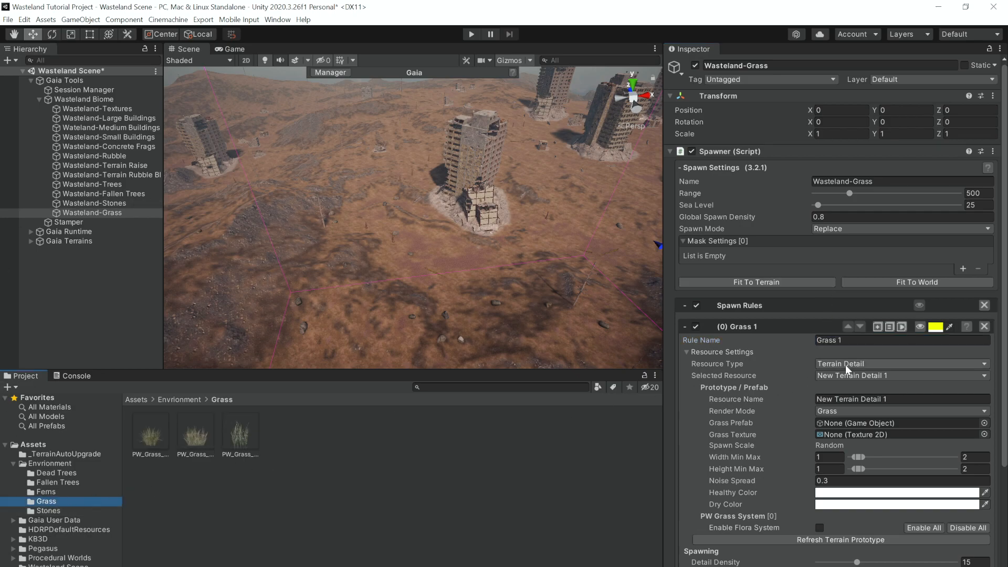
scroll(781, 369, down, 4)
scroll(780, 355, up, 4)
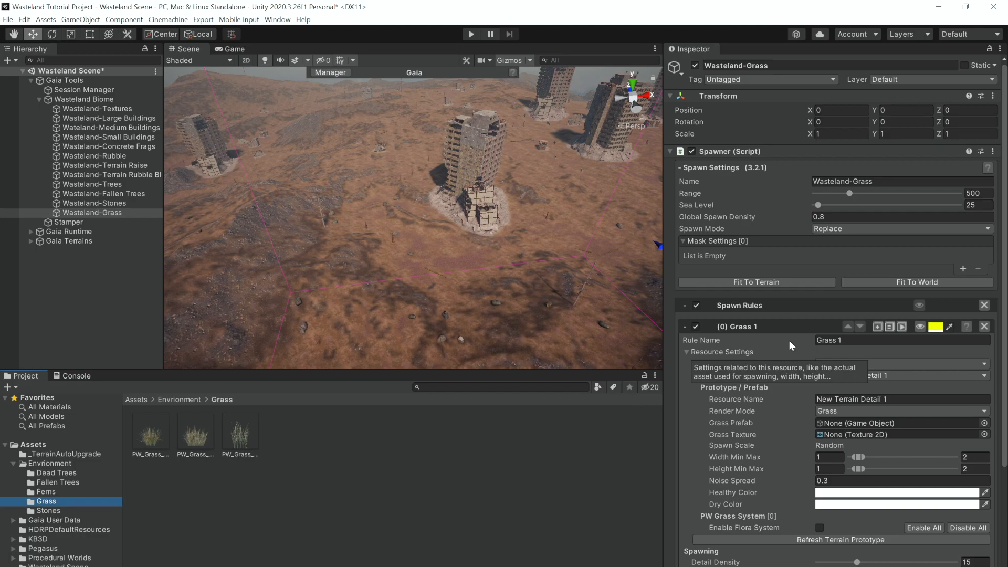
Add a Slope Mask to the Wasteland-Grass spawner's mask settings
click(963, 268)
click(764, 255)
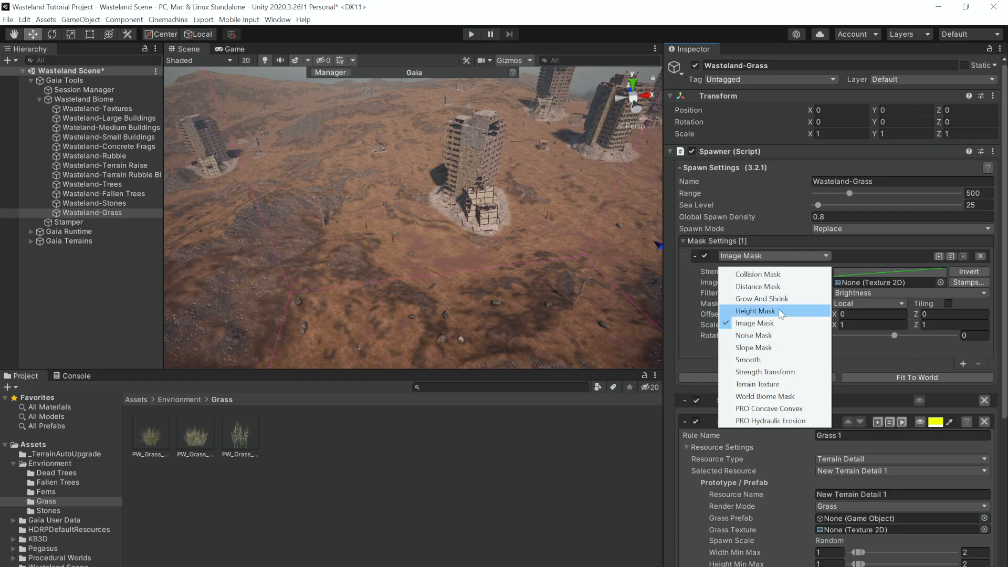
click(783, 348)
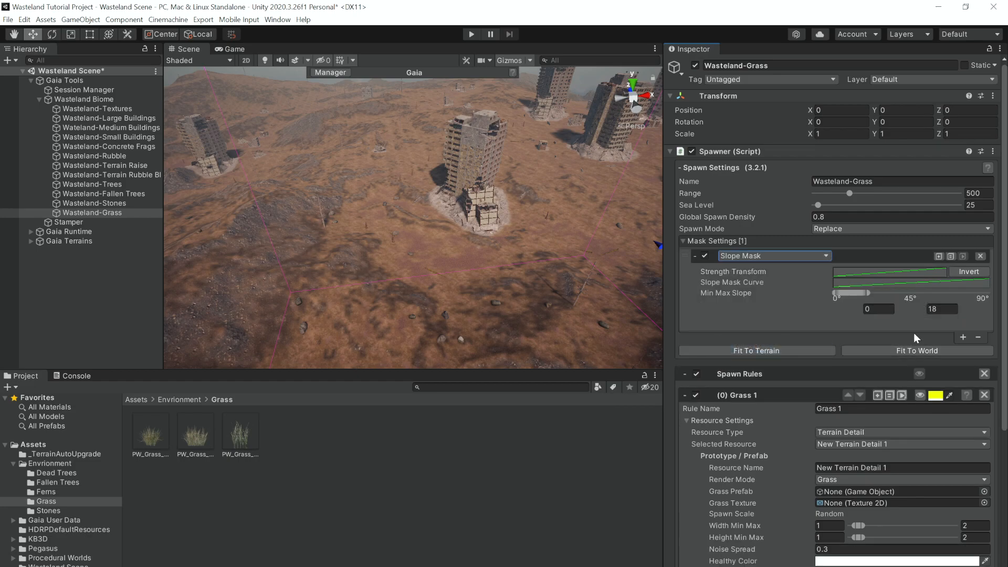
Add a Noise Mask below the Slope Mask and set its noise type to Billow
click(964, 338)
click(771, 336)
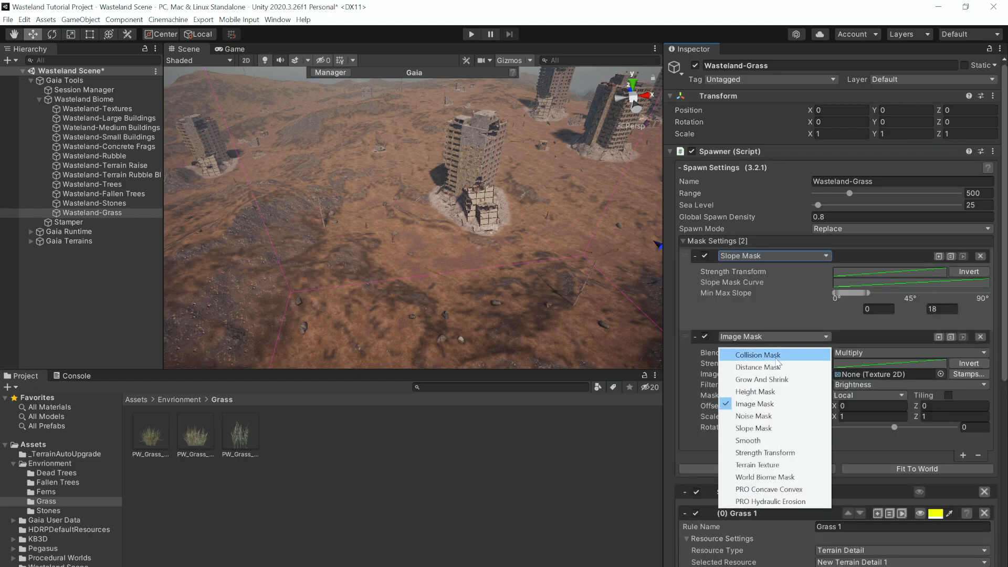
click(772, 416)
drag(909, 382, 894, 391)
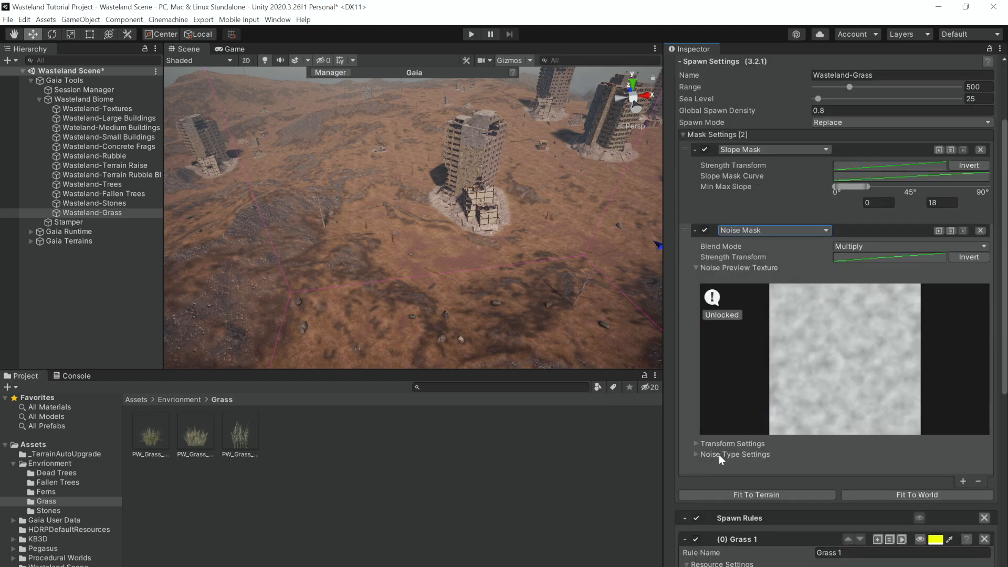
click(697, 453)
scroll(705, 452, down, 5)
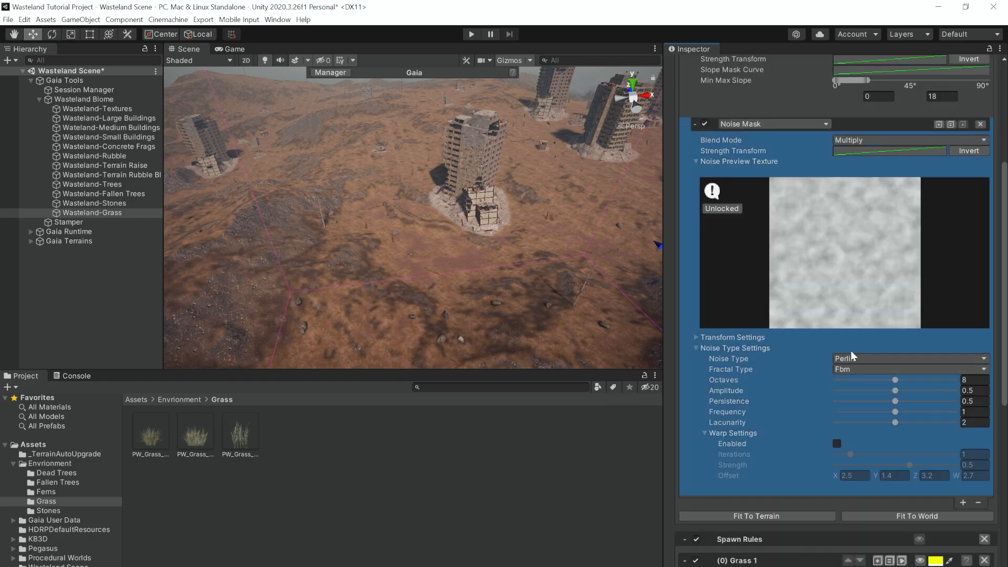
click(855, 360)
click(859, 371)
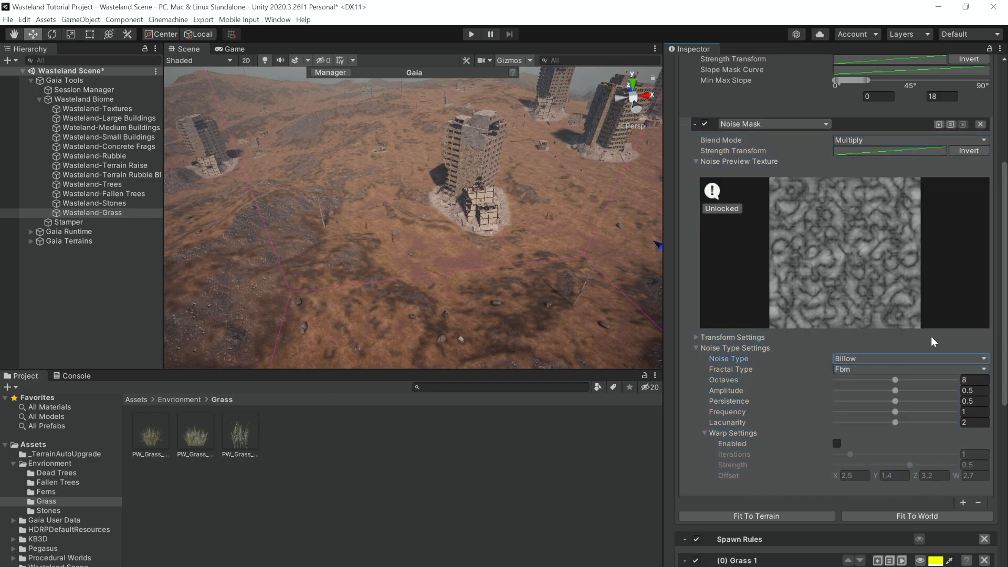
With the Grass 1 rule preview on, steepen the Noise Mask's strength curve and invert the Slope Mask's strength transform
scroll(840, 399, down, 5)
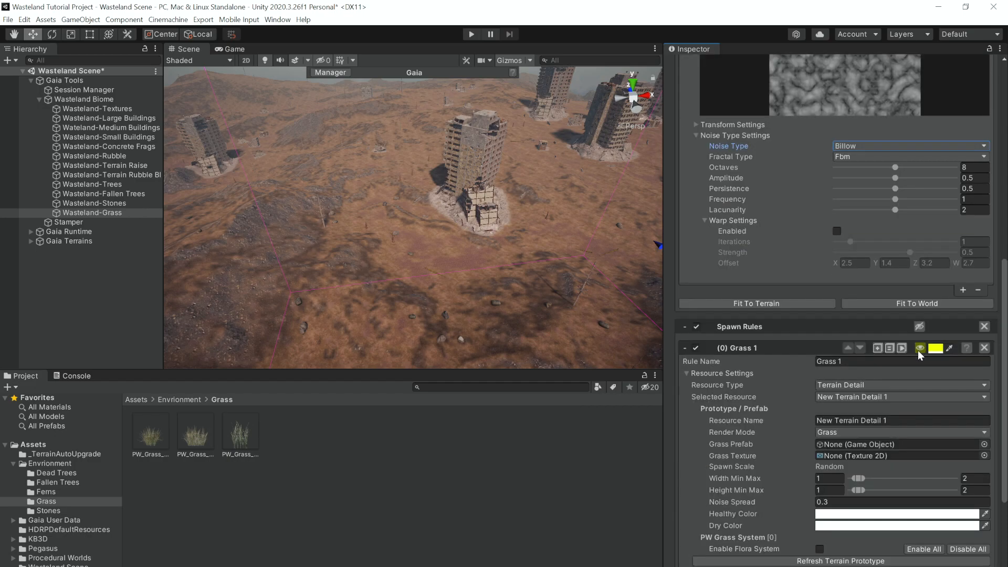
scroll(865, 323, up, 8)
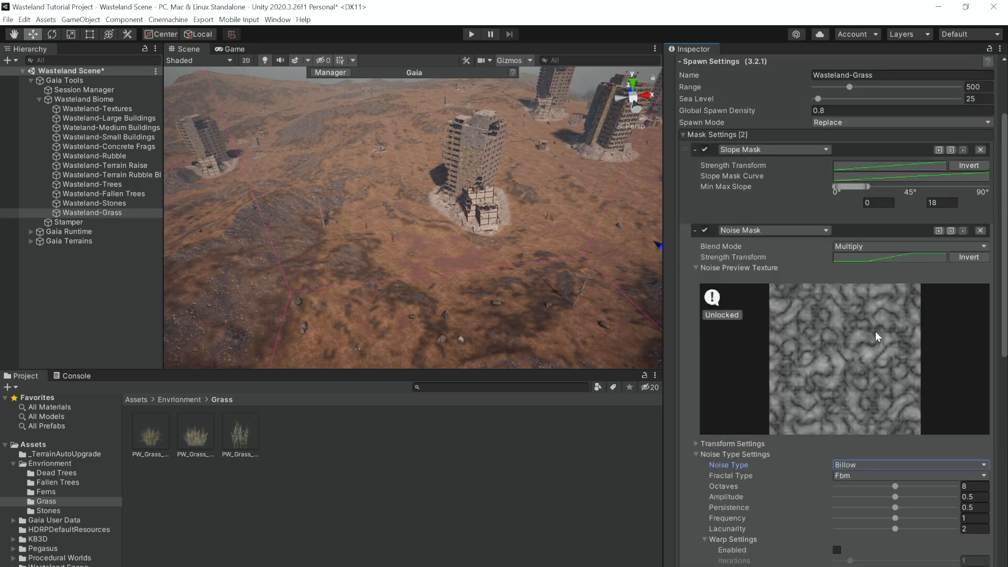
click(969, 166)
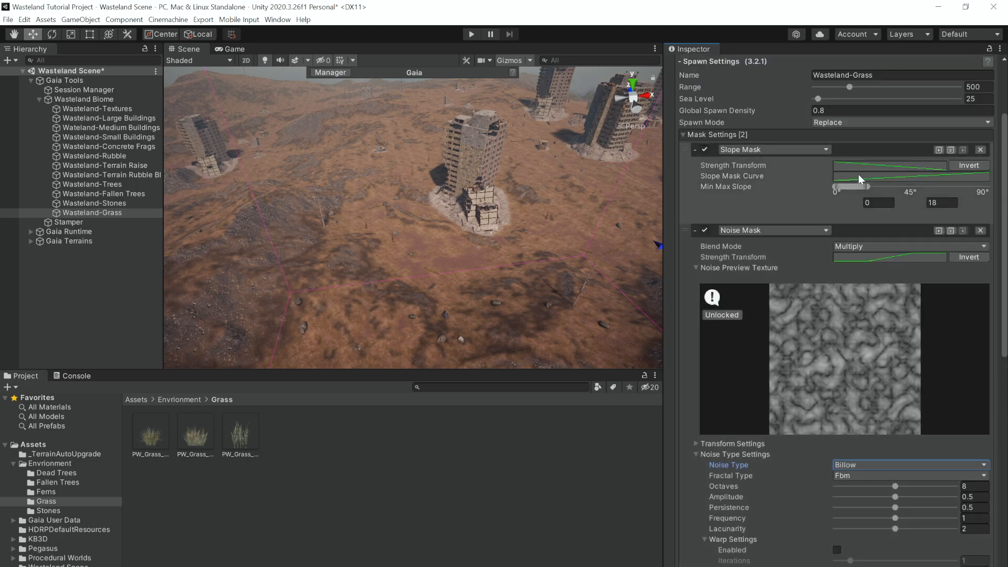
right_drag(494, 233, 562, 238)
scroll(822, 388, down, 2)
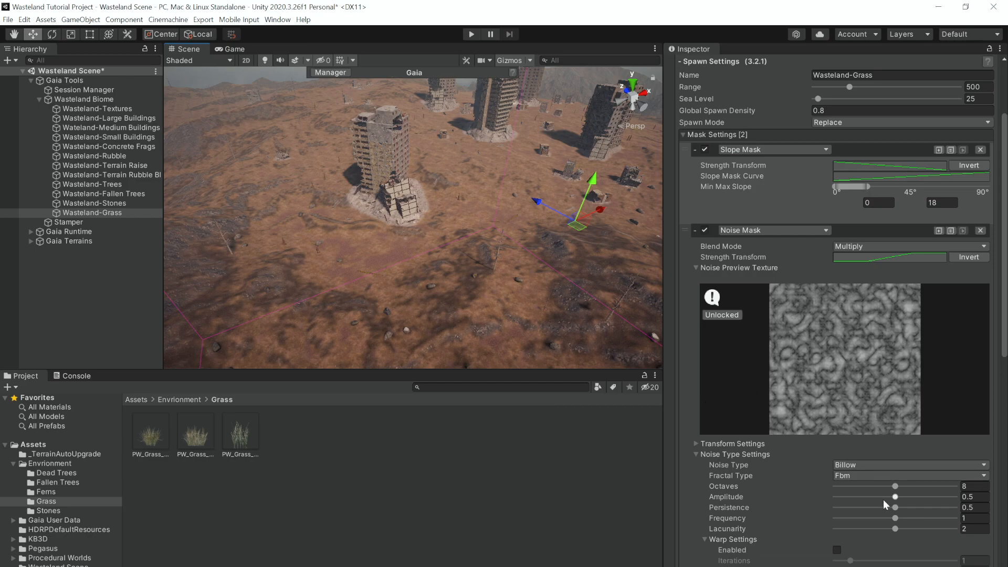
Set the noise amplitude to 1 and inspect the previewed grass coverage near ground level
drag(895, 497, 983, 497)
scroll(824, 366, down, 6)
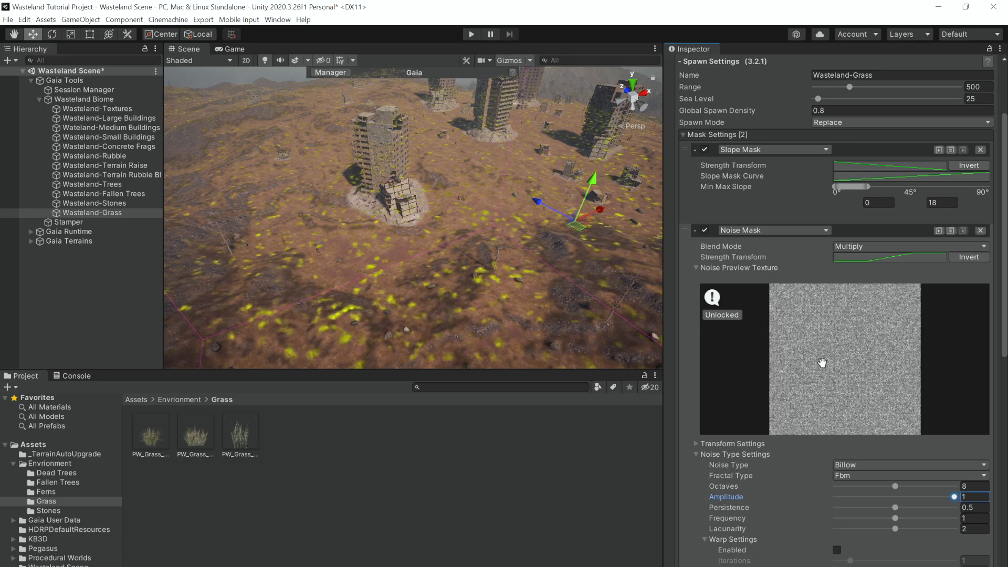
right_drag(403, 243, 330, 201)
key(w)
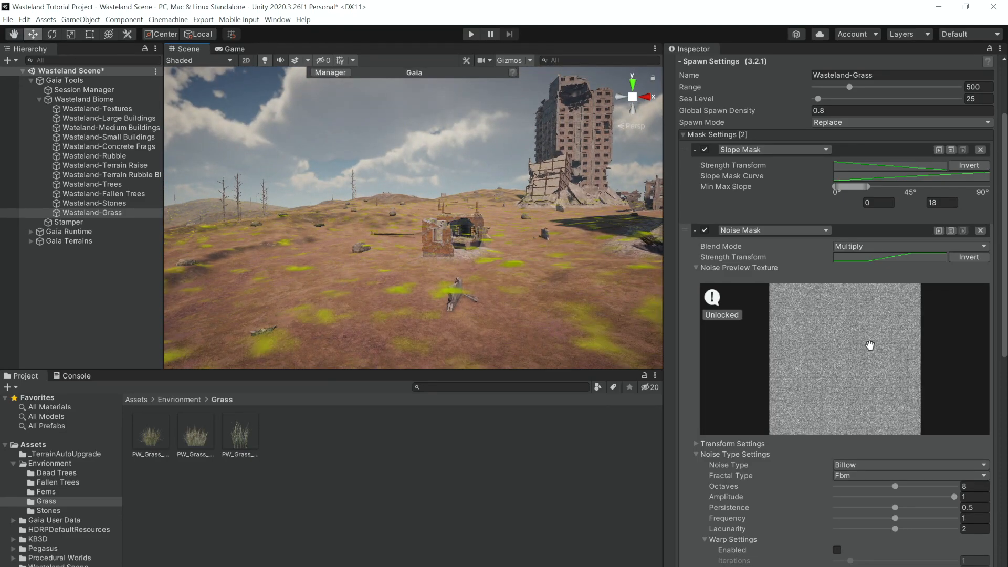
Collapse the Noise and Slope masks and assign PW_Grass_Patch_01 as the Grass 1 rule's grass texture
right_drag(433, 257, 420, 287)
scroll(726, 491, down, 4)
scroll(727, 490, down, 4)
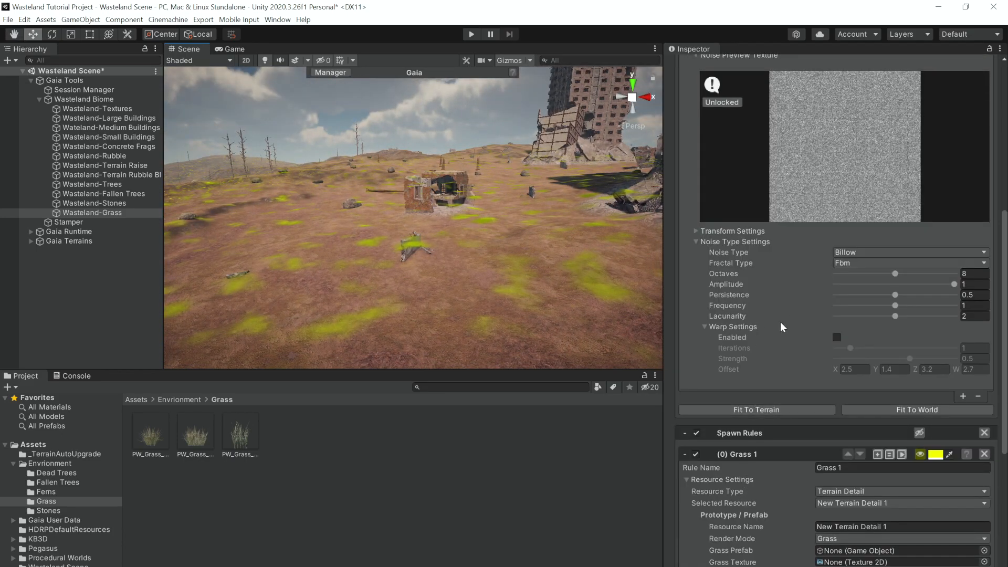
scroll(740, 300, up, 8)
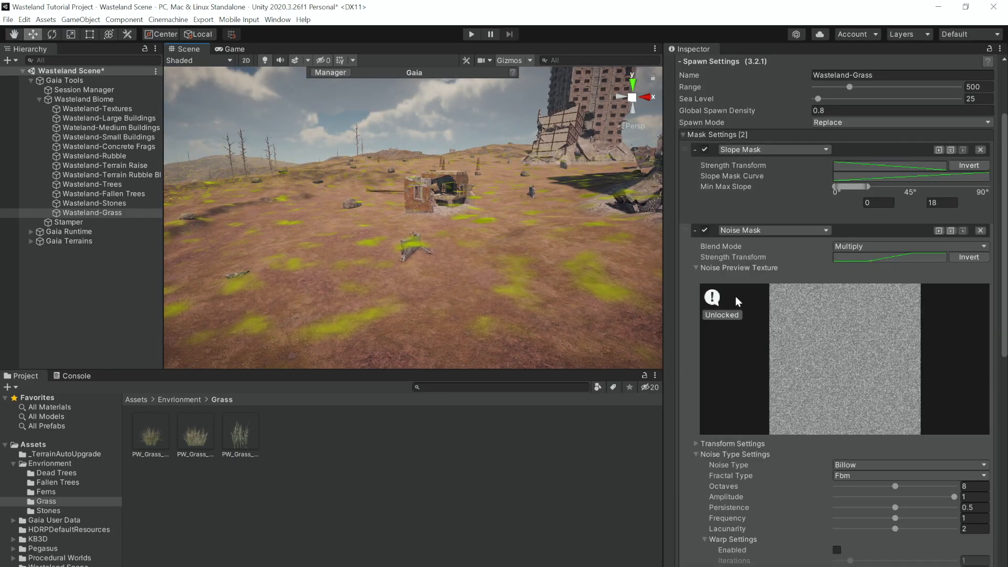
click(696, 267)
click(696, 231)
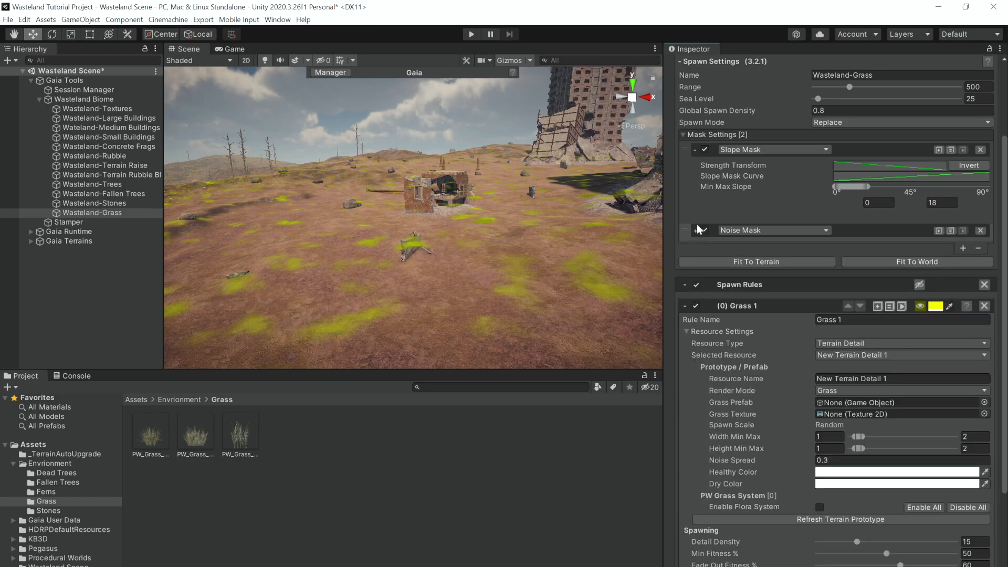
click(696, 150)
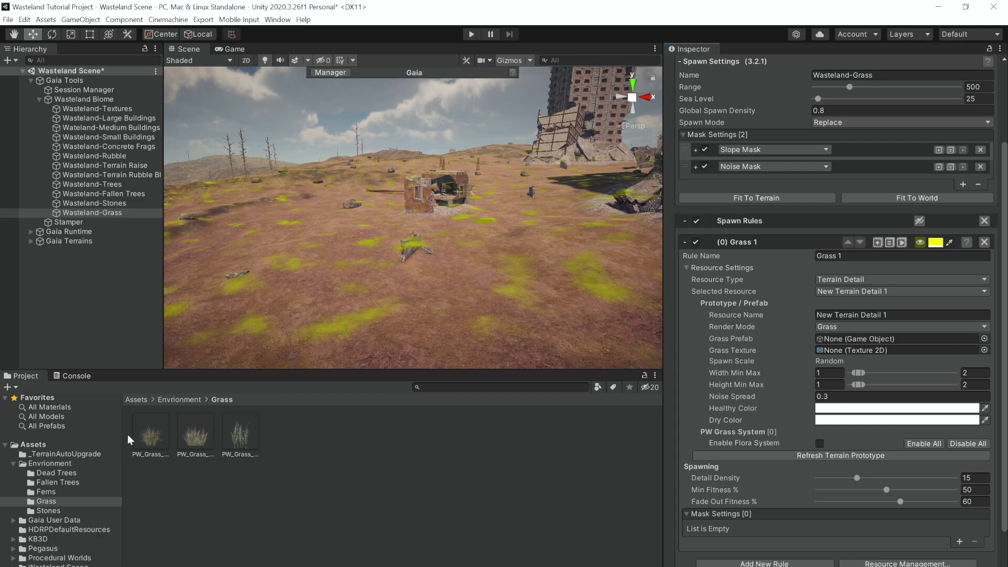
click(160, 443)
drag(160, 443, 832, 352)
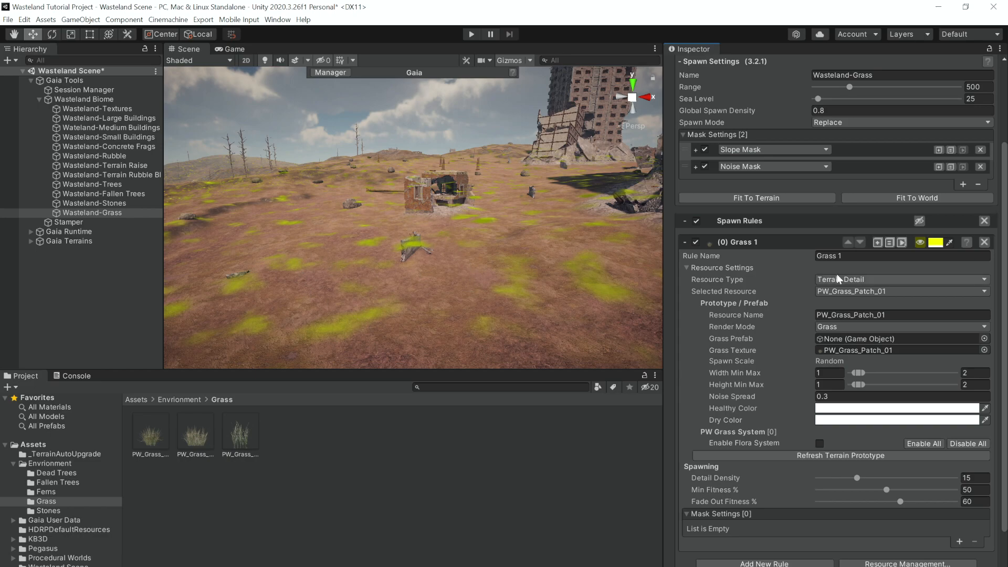
Copy the Collision Mask from the Wasteland-Stones spawner into Wasteland-Grass below its Noise Mask and collapse it
click(95, 203)
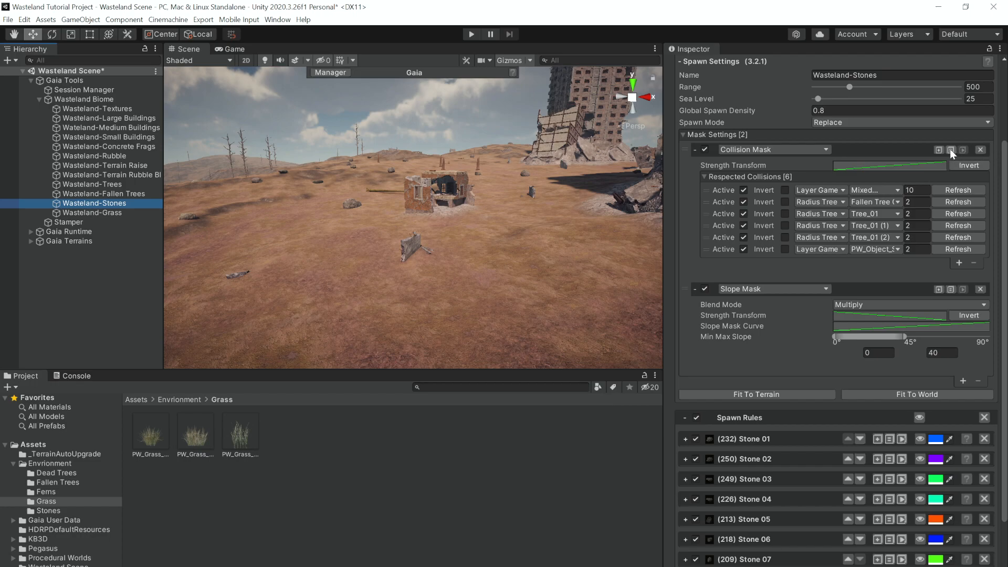
click(152, 214)
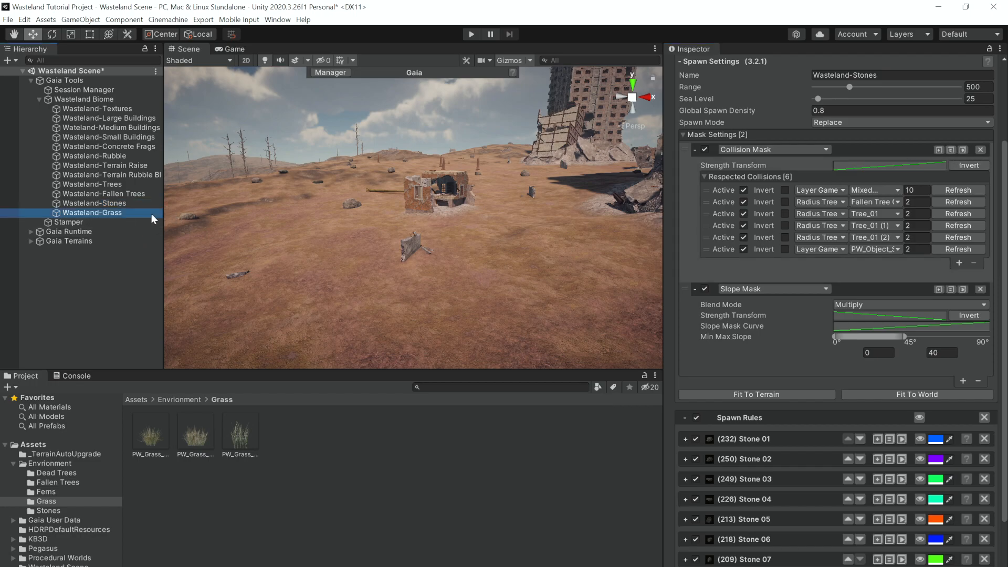
scroll(848, 445, down, 3)
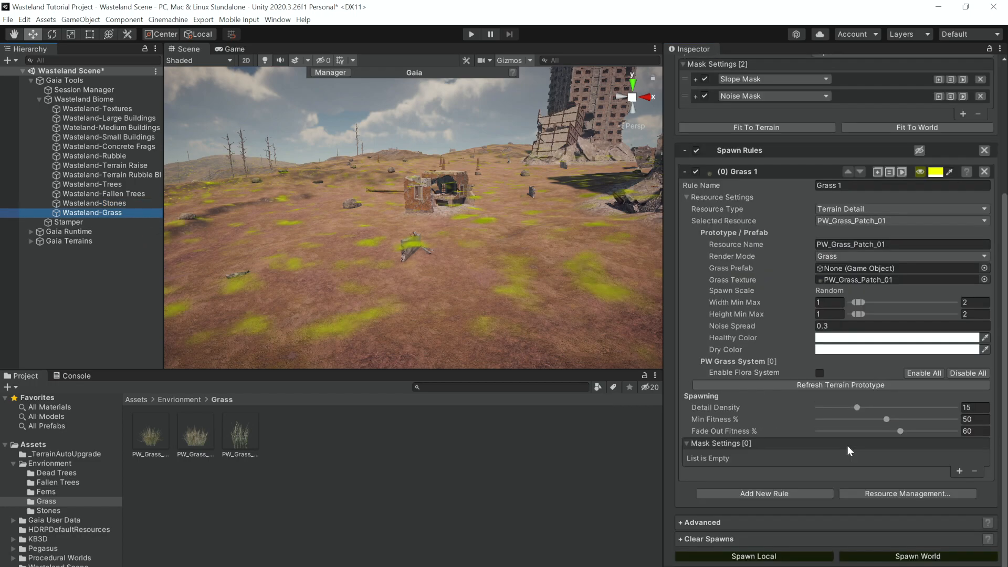
scroll(805, 332, up, 4)
click(963, 220)
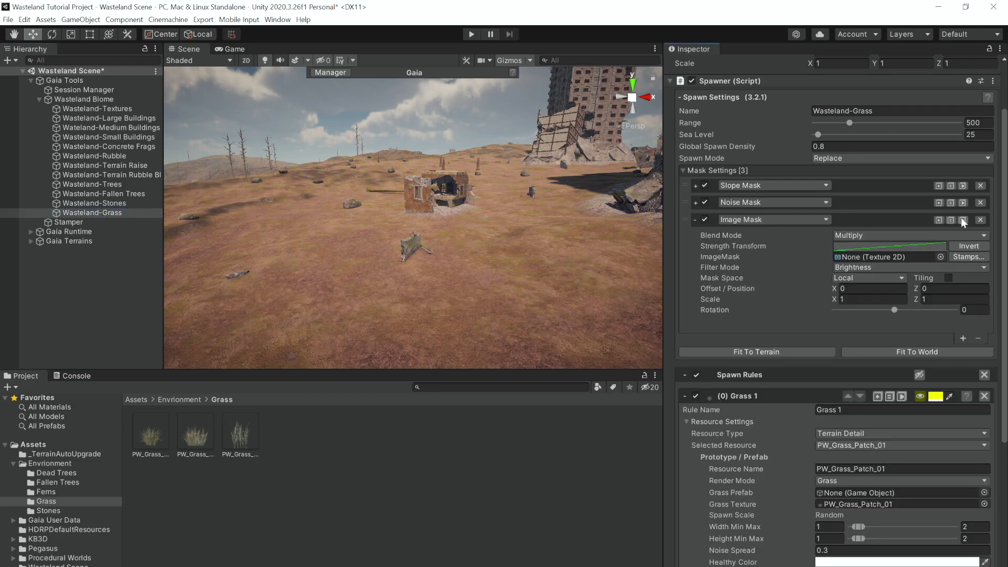
right_drag(420, 263, 443, 313)
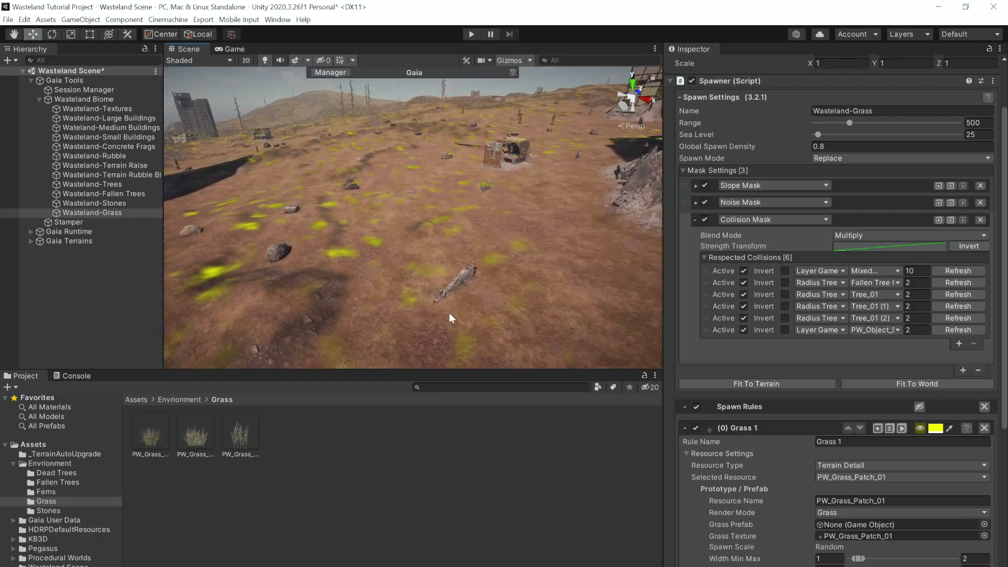
click(697, 221)
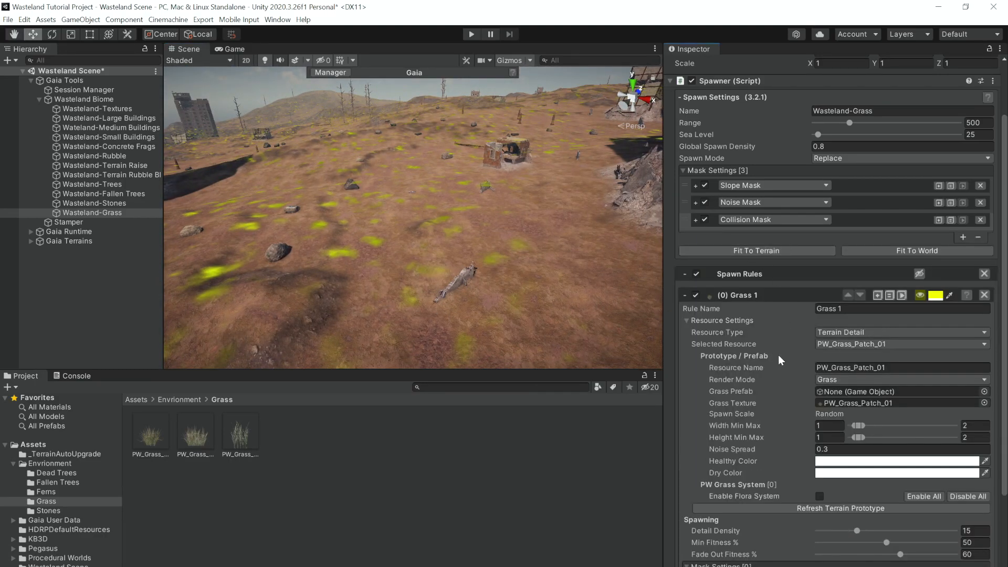
Spawn the Wasteland-Grass spawner locally and enable the Flora System for the Grass 1 rule
scroll(788, 367, down, 5)
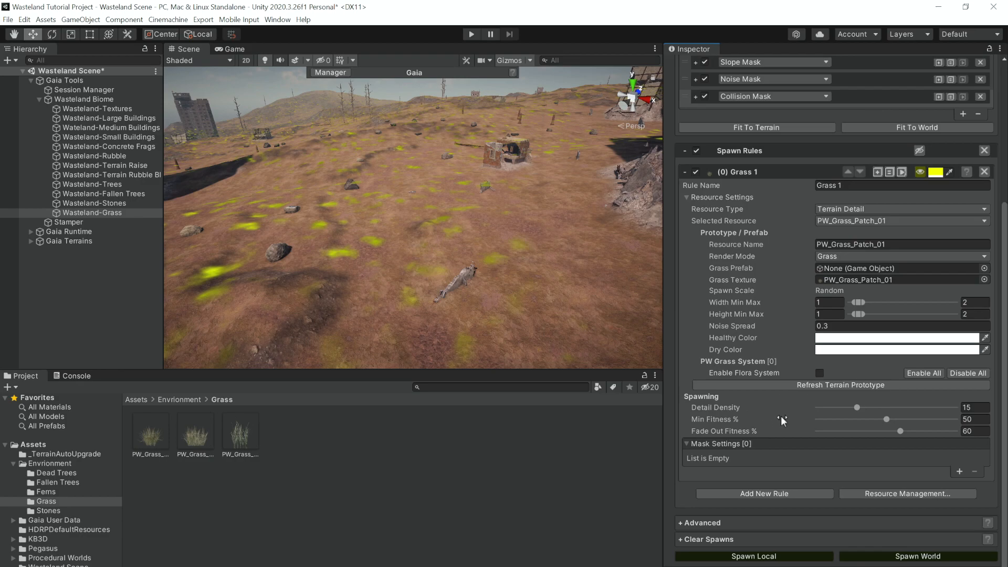
click(766, 556)
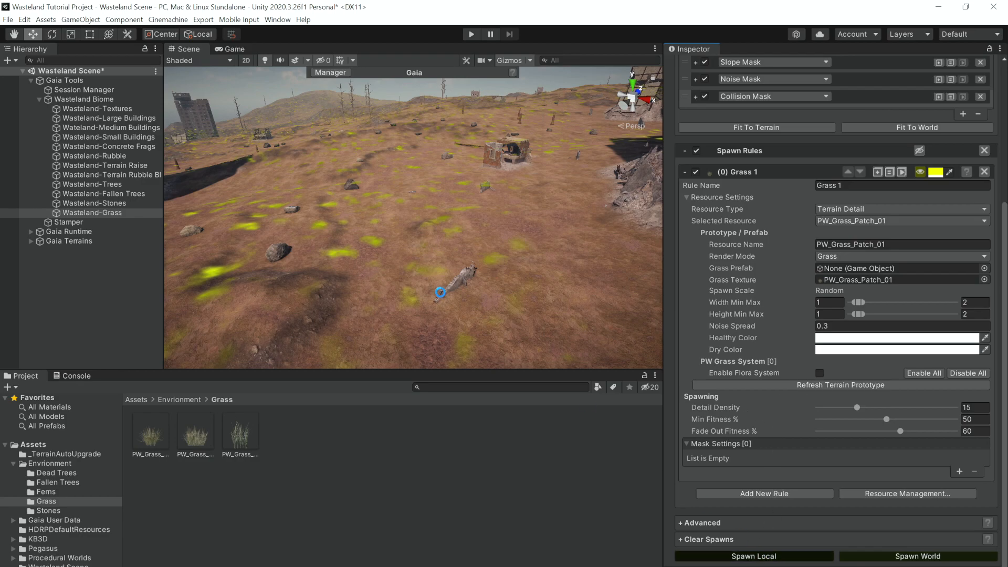
right_drag(488, 239, 559, 253)
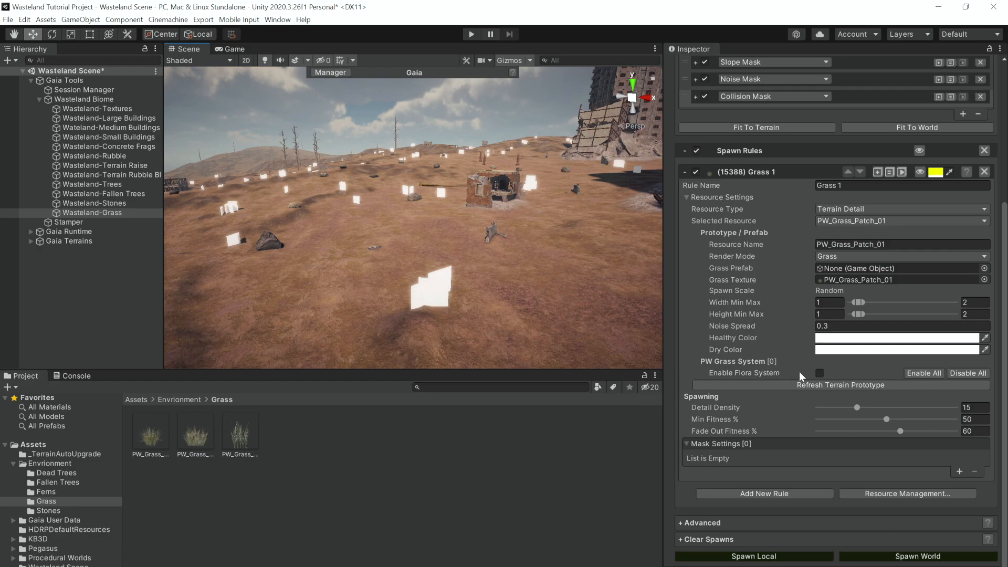
click(820, 374)
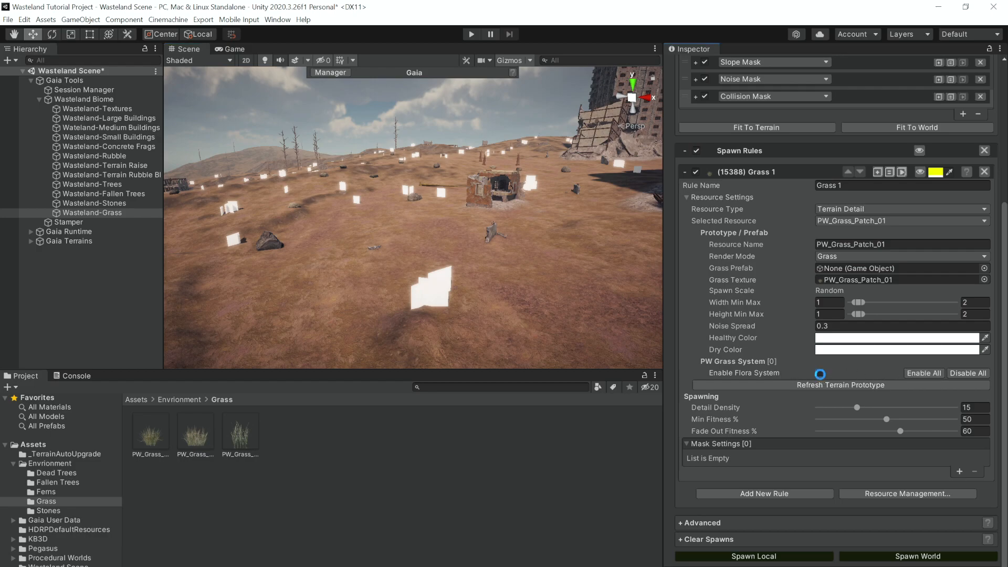
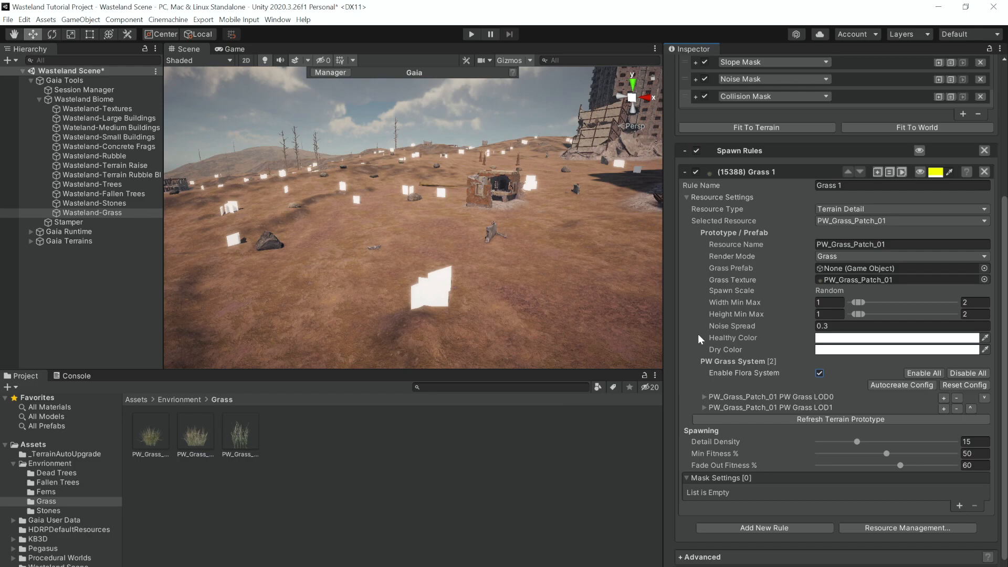
scroll(714, 340, down, 1)
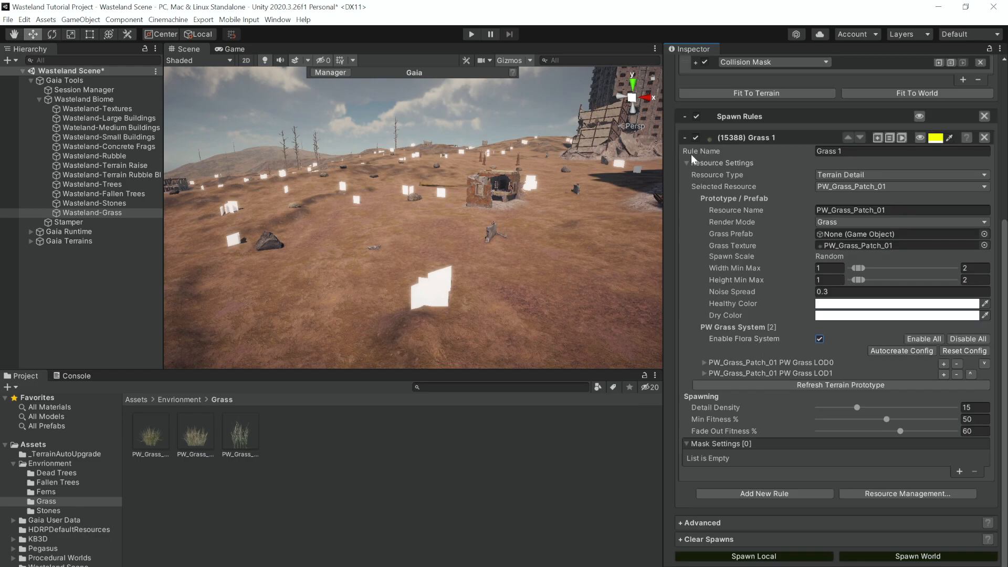
Play the scene in the Game view, move through the terrain to check the grass, and stop playback
click(236, 49)
click(470, 34)
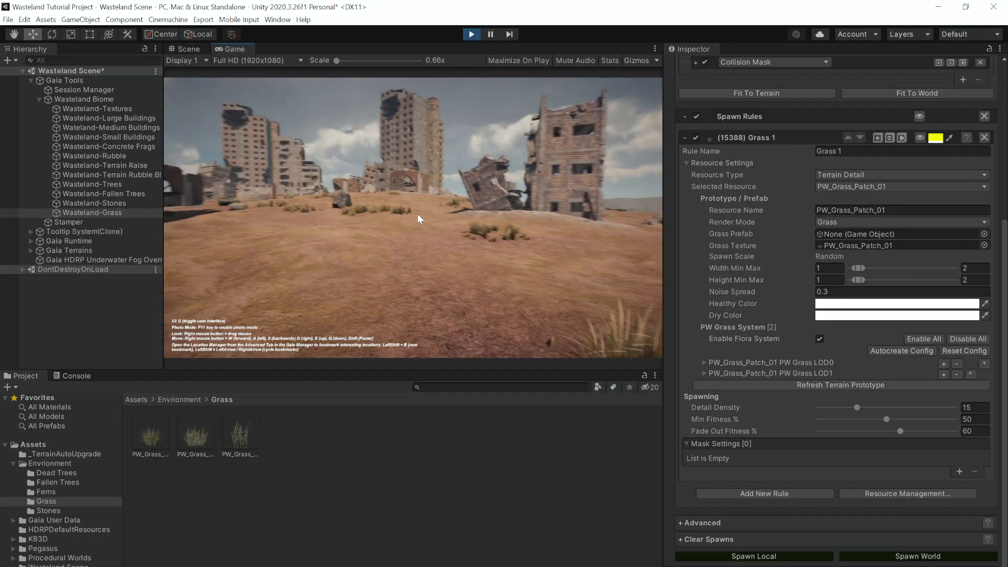
key(w)
right_drag(425, 193, 472, 37)
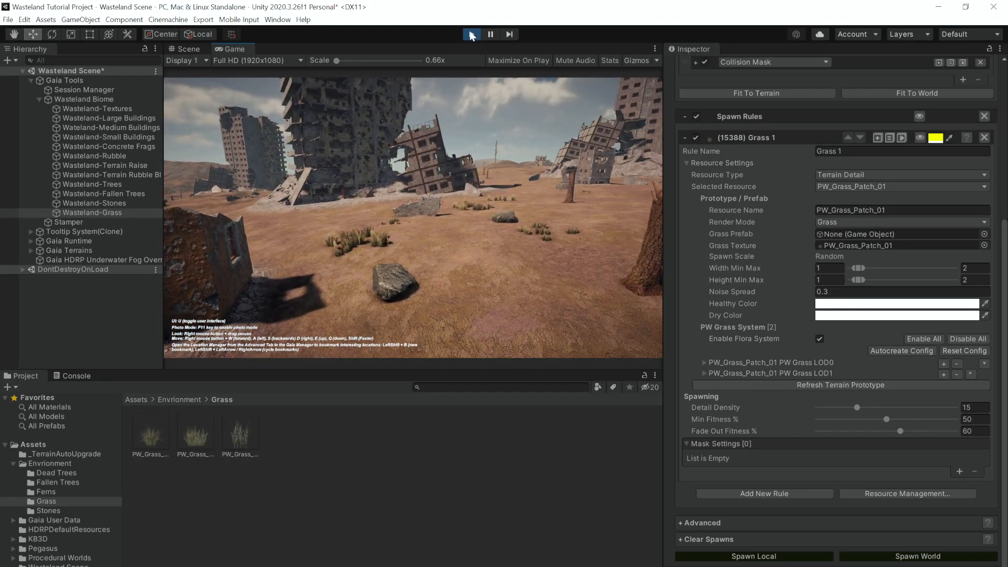
click(470, 33)
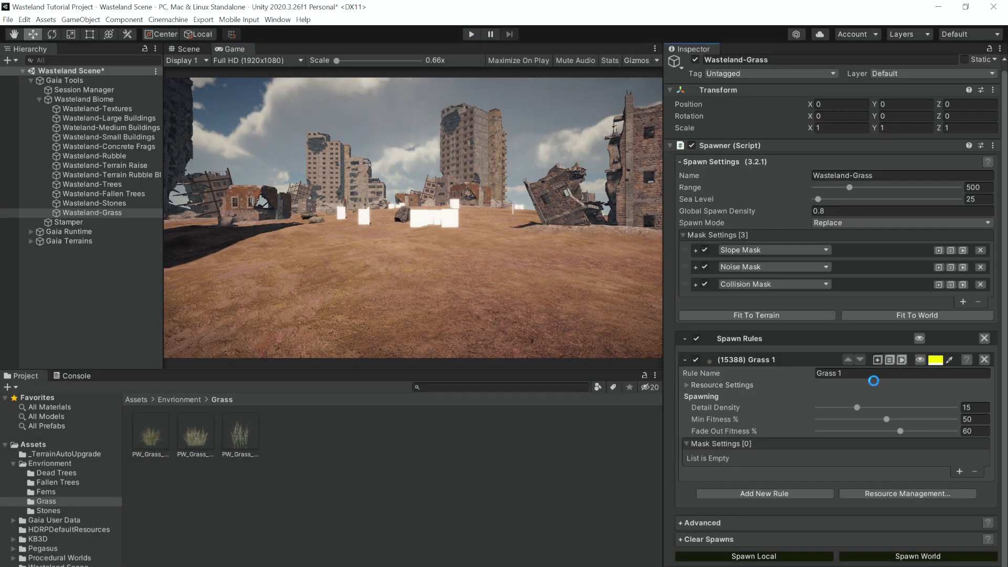
Duplicate the Grass 1 rule twice and assign PW_Grass_Patch_02 and PW_Grass_Patch_03 as the copies' grass textures
click(877, 360)
click(878, 494)
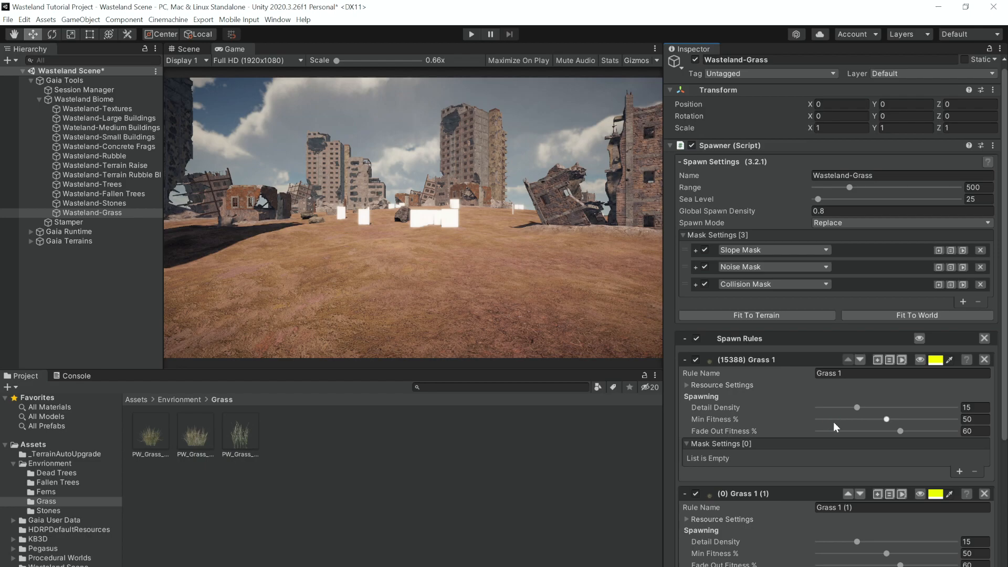
scroll(835, 423, down, 10)
click(687, 312)
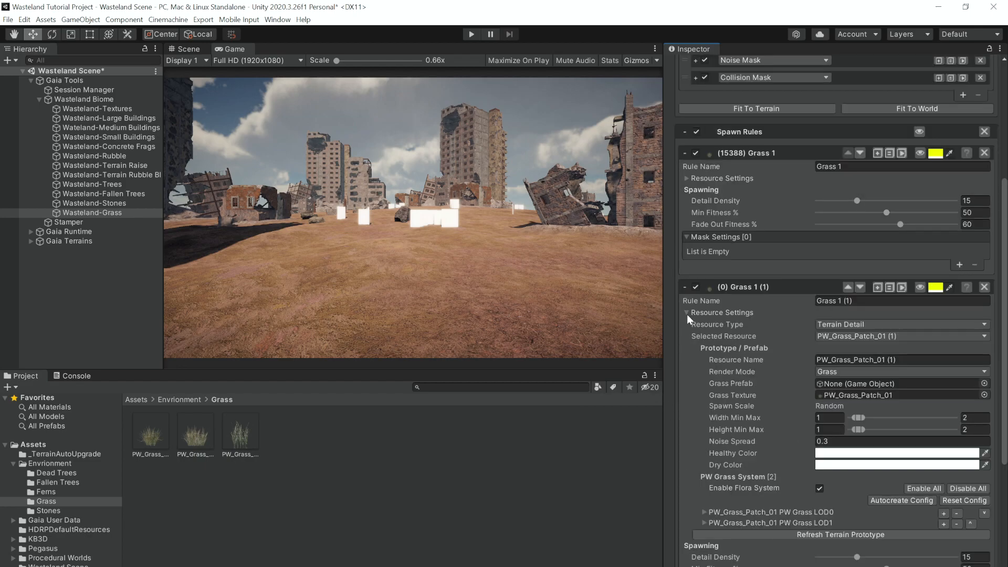
drag(195, 435, 842, 402)
scroll(716, 442, down, 10)
click(687, 415)
drag(233, 442, 846, 495)
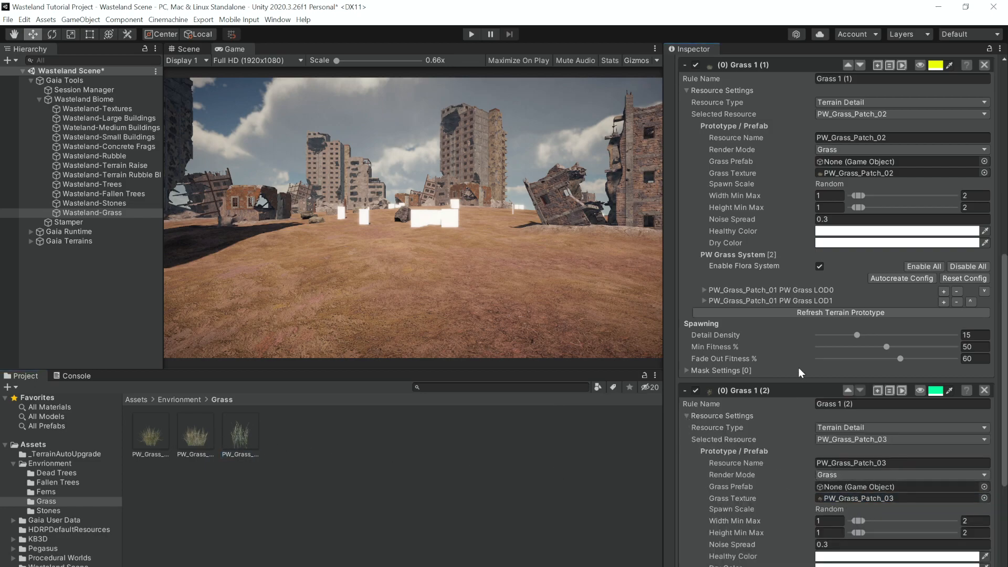
Rename the duplicated rules Grass 2 and Grass 3 and collapse all three grass rules
scroll(799, 367, up, 10)
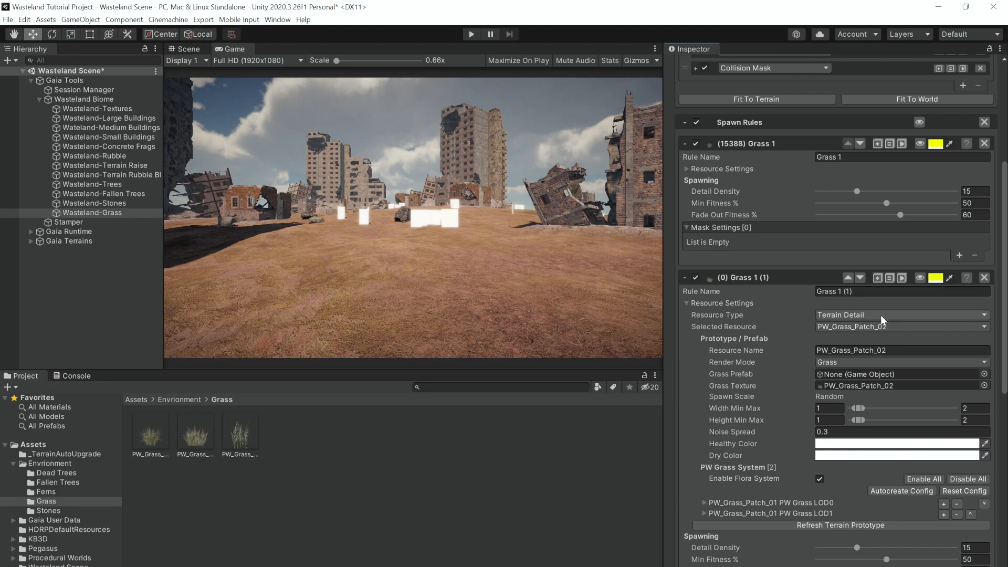
key(BackSpace)
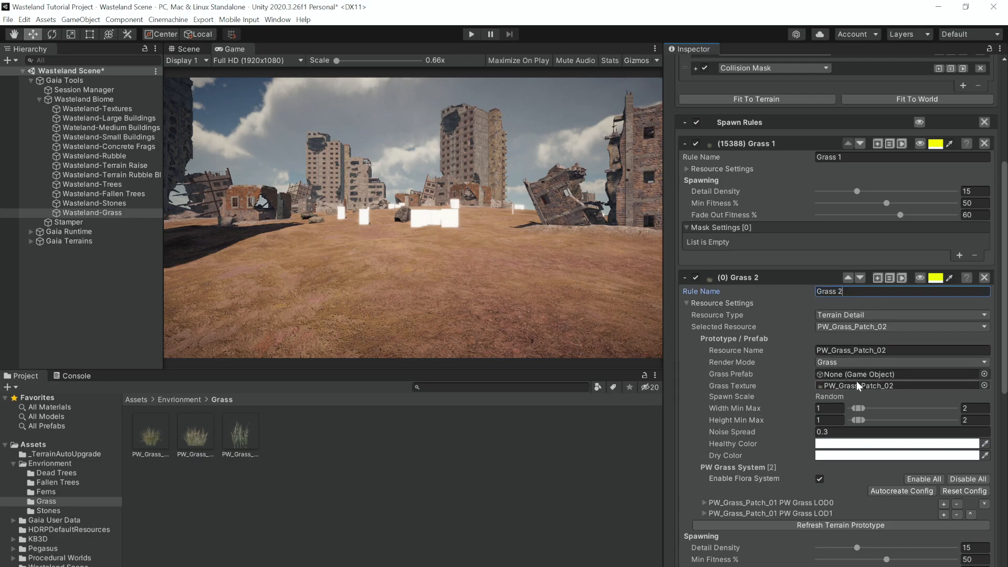
scroll(845, 380, down, 15)
click(859, 298)
text(3)
click(684, 285)
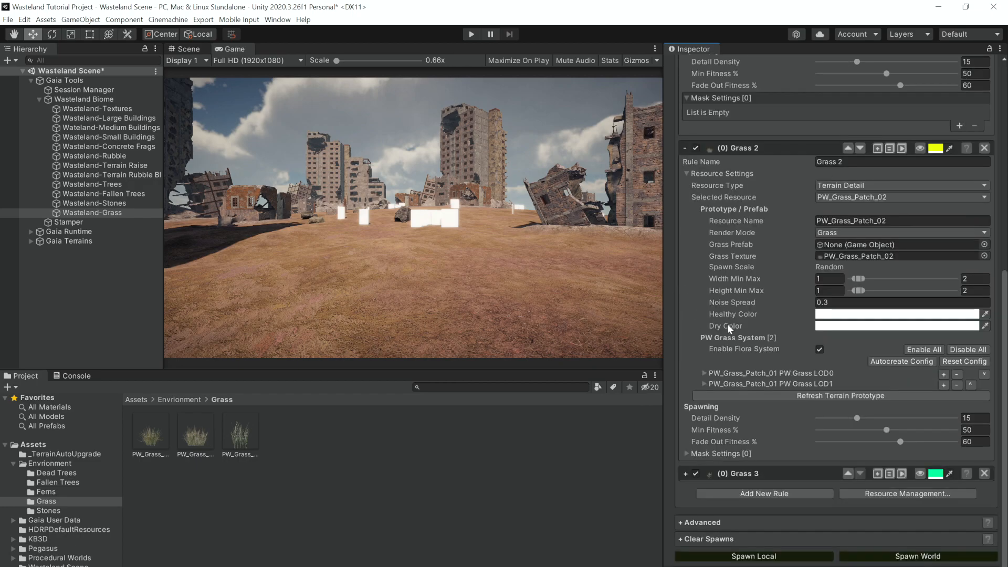
click(724, 147)
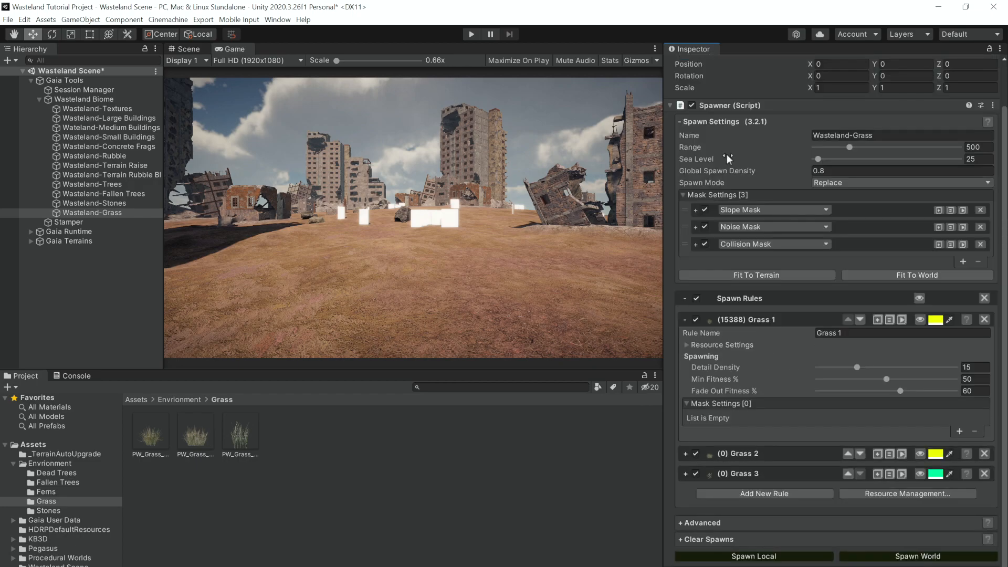
click(746, 316)
Spawn the three grass rules locally and move through the scene in play mode to check them
click(792, 488)
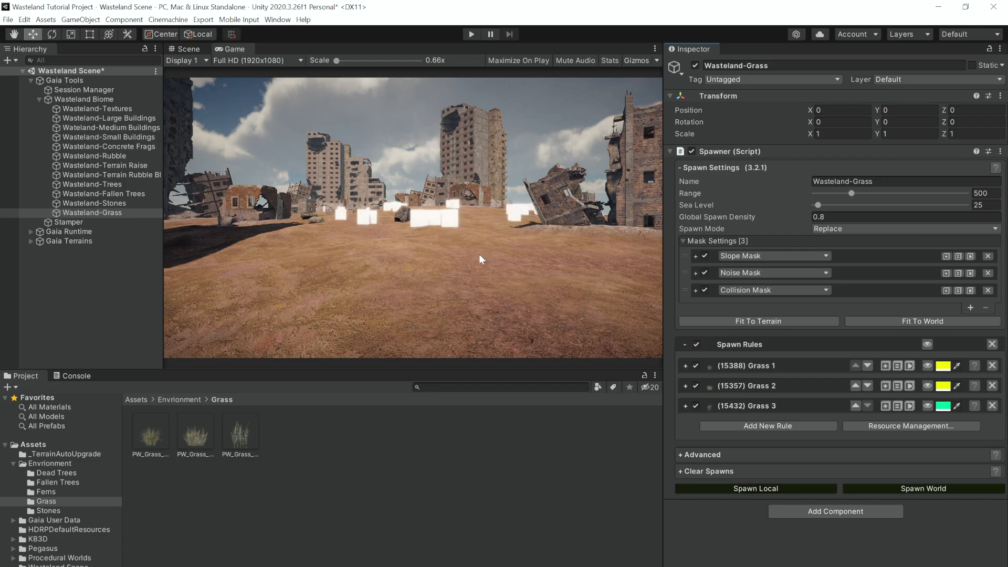
click(471, 34)
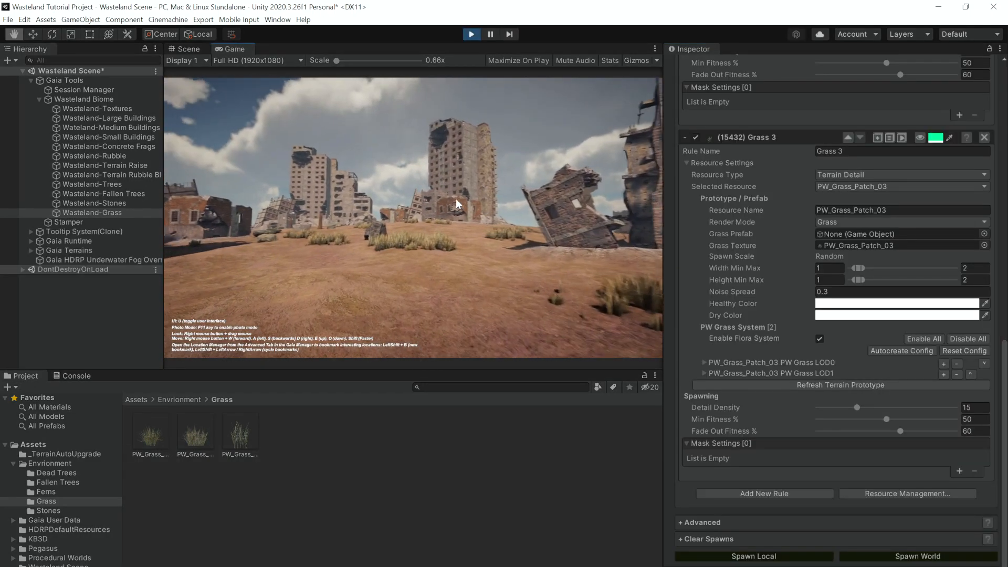
key(w)
right_drag(454, 199, 249, 216)
key(w)
right_drag(191, 216, 399, 189)
click(470, 35)
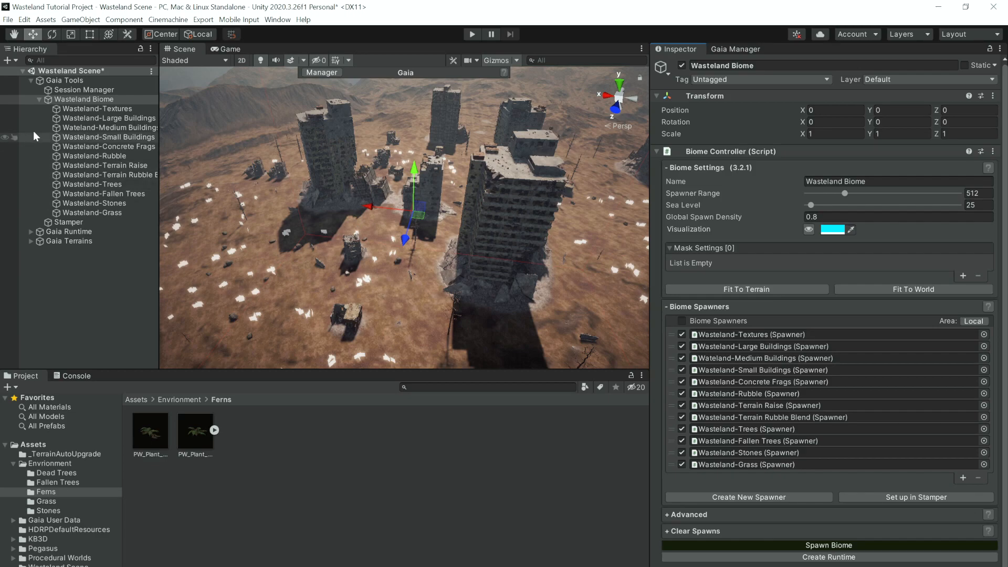
Create a new spawner in the Wasteland Biome and name it Wasteland-Ferns
right_drag(449, 300, 365, 290)
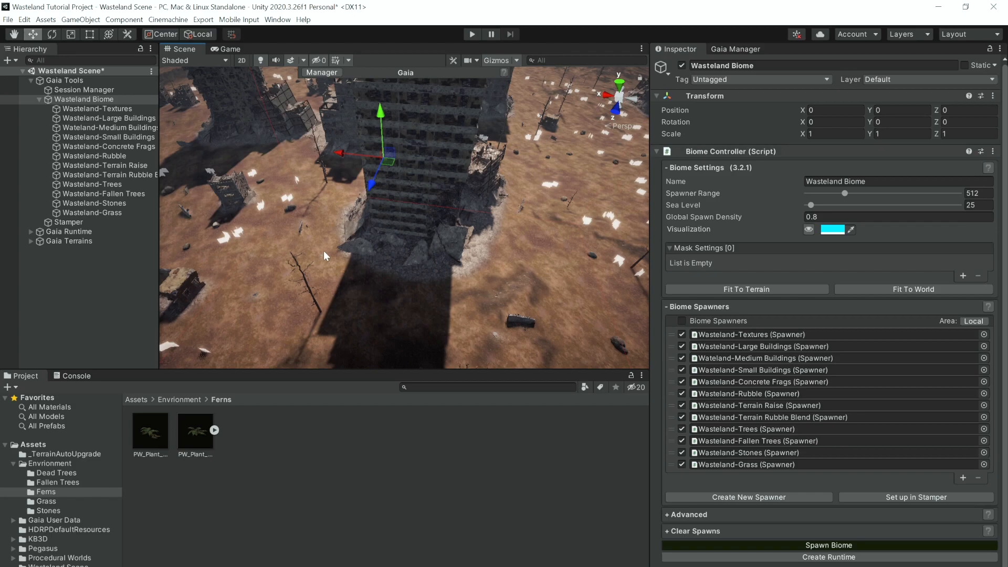
right_drag(458, 231, 519, 293)
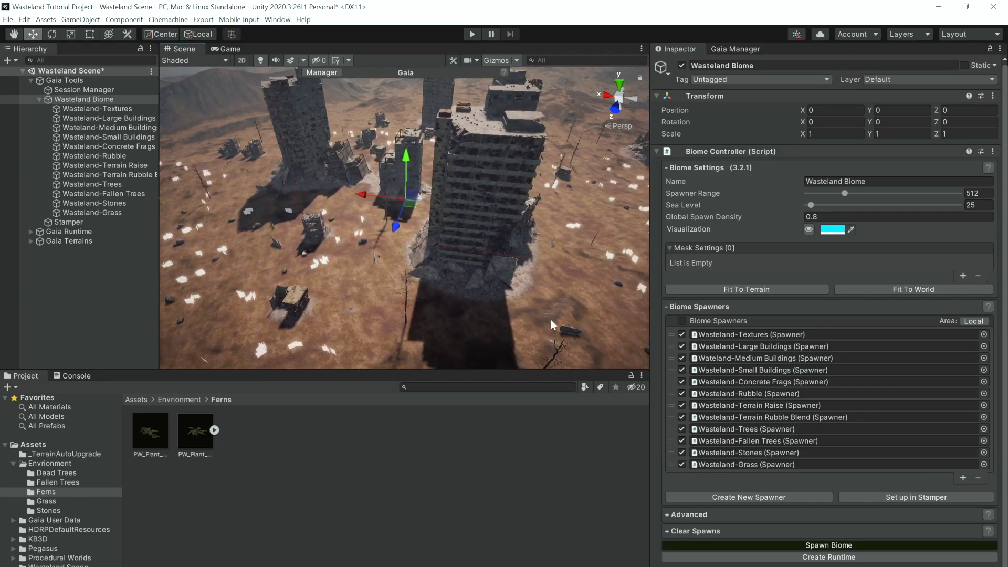
click(736, 496)
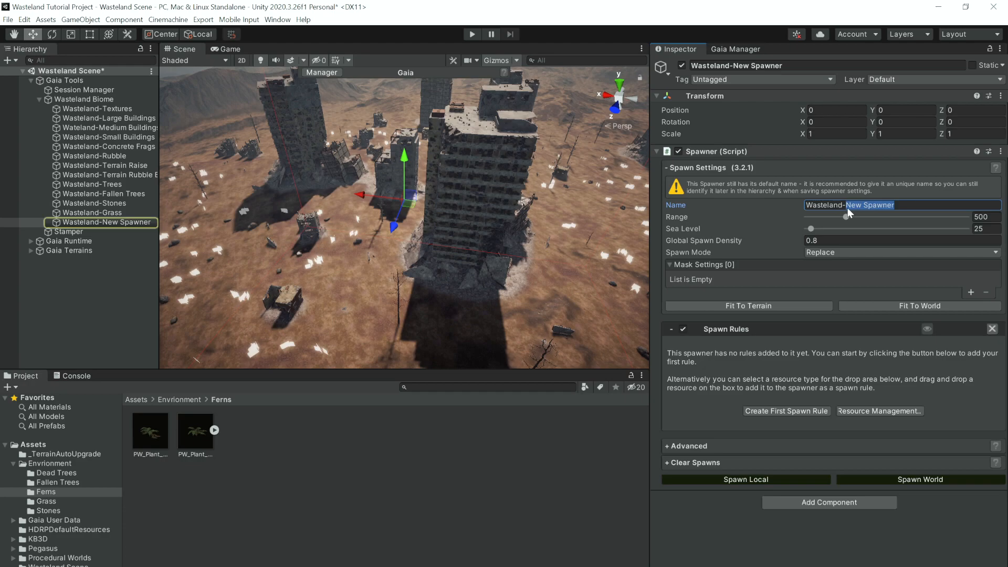
text(Ferns)
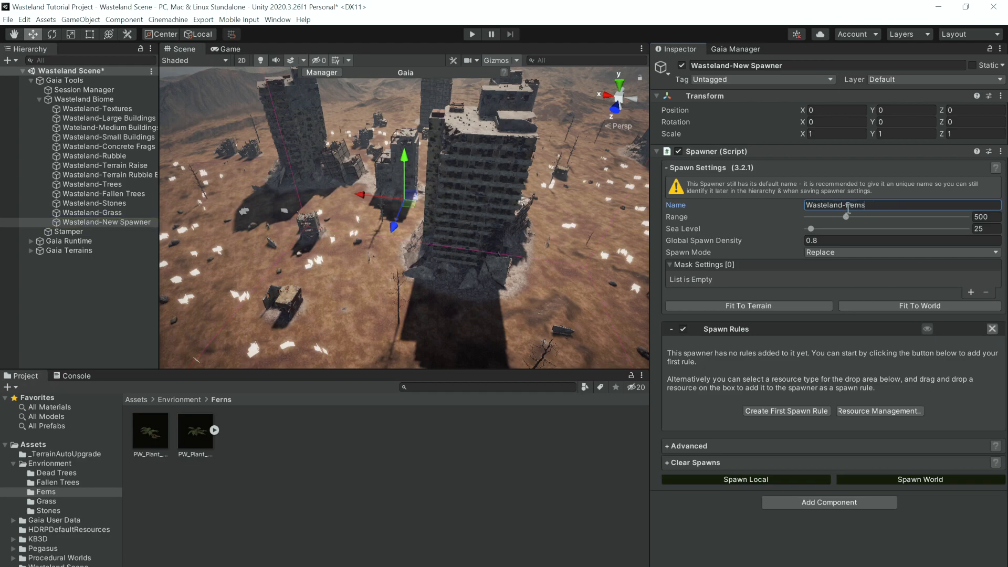
key(Return)
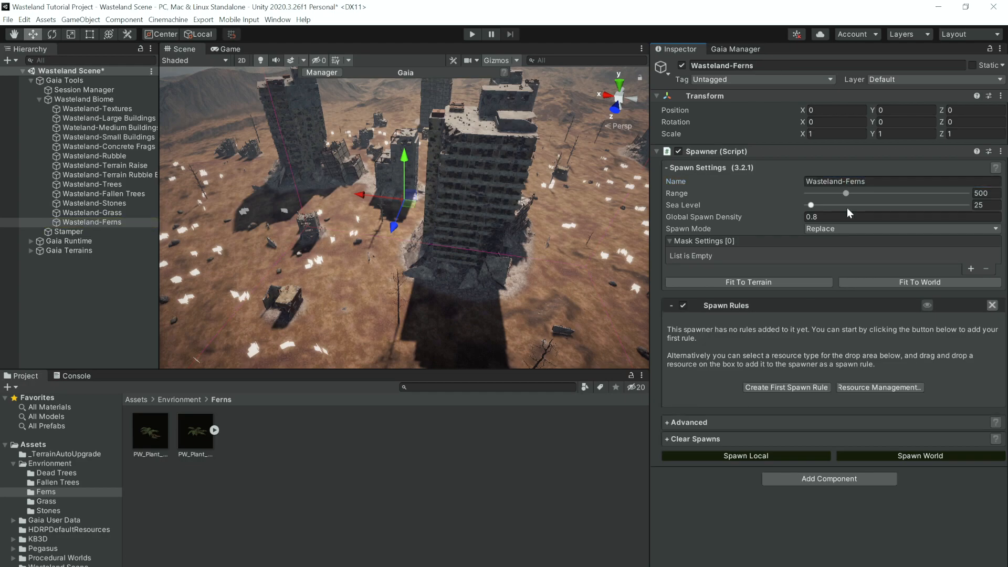
Create the first spawn rule with the Terrain Tree resource type and name it Fern 01
click(756, 387)
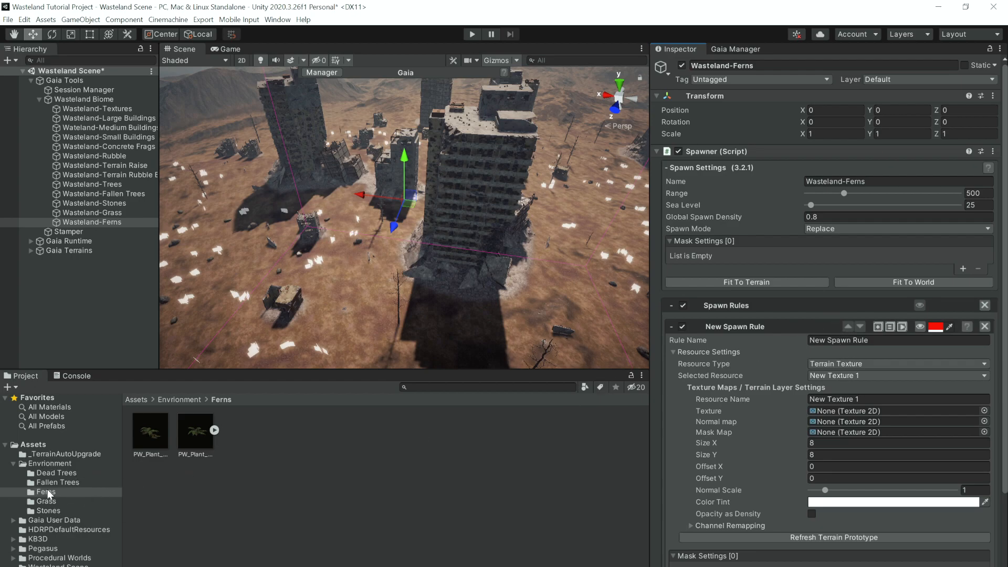
click(816, 366)
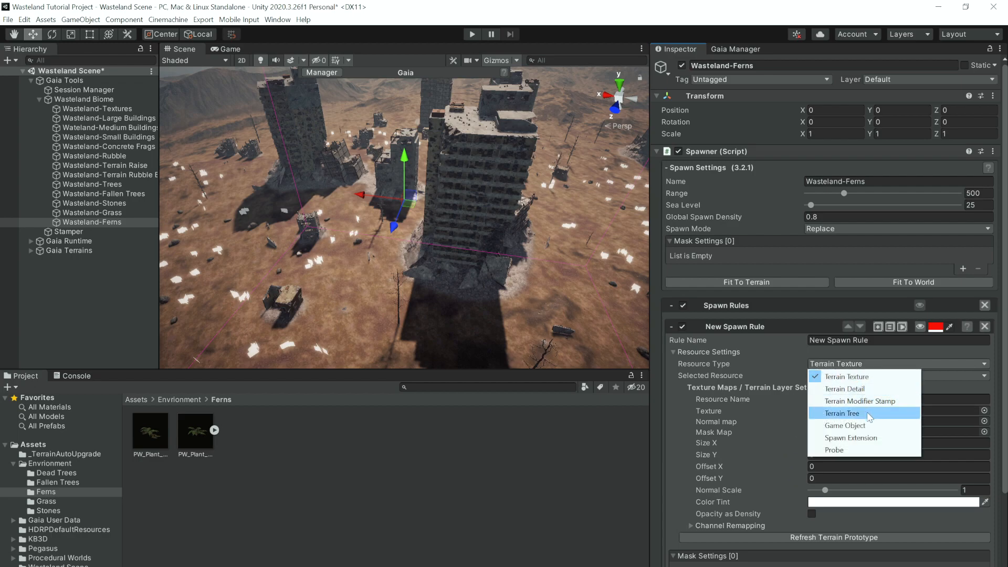
click(842, 413)
click(865, 340)
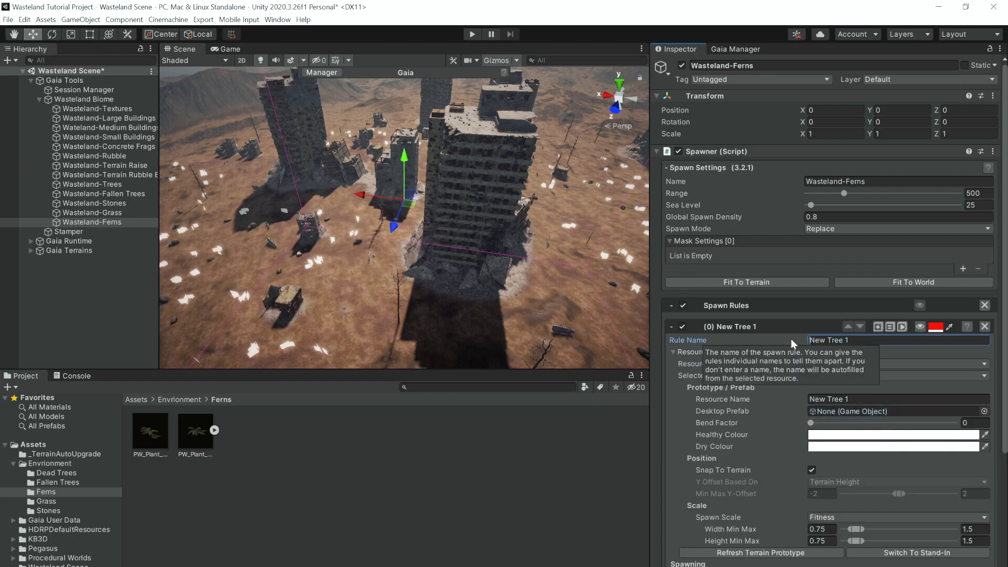
drag(860, 340, 803, 342)
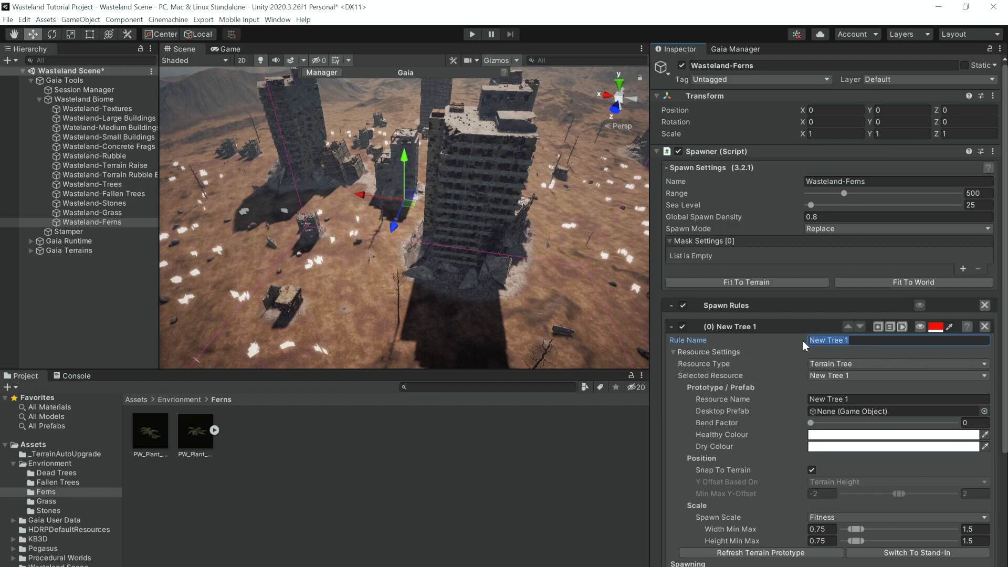
key(BackSpace)
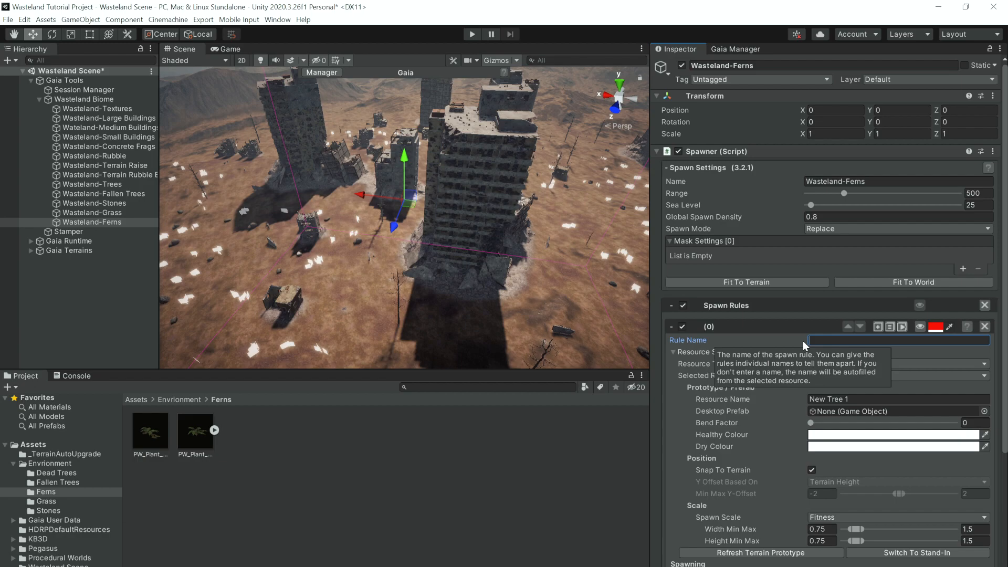
text(F)
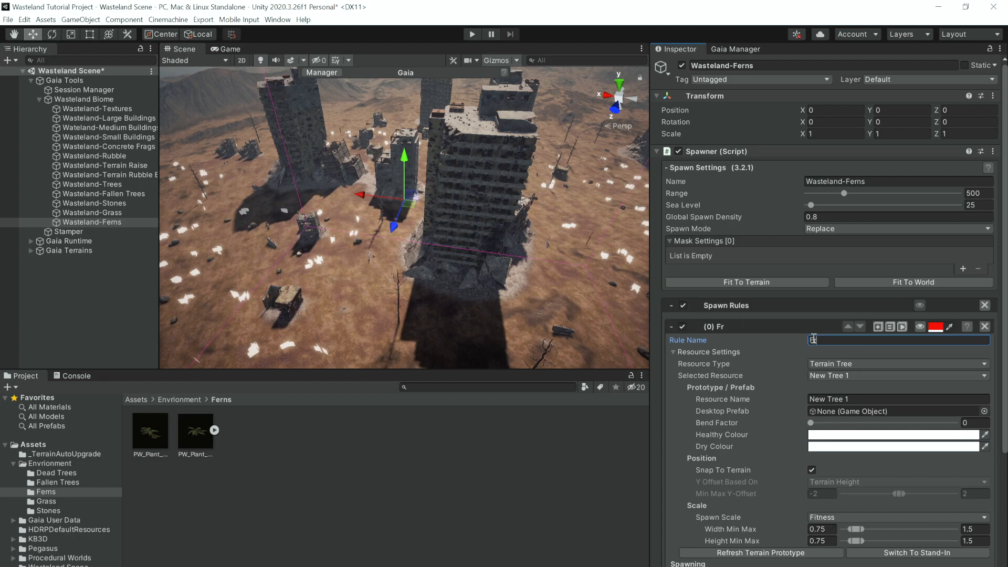
text(ern 01)
Assign PW_Plant_Fern_Realistic_01 as the rule's desktop prefab and name the resource Fern 1
drag(150, 444, 830, 413)
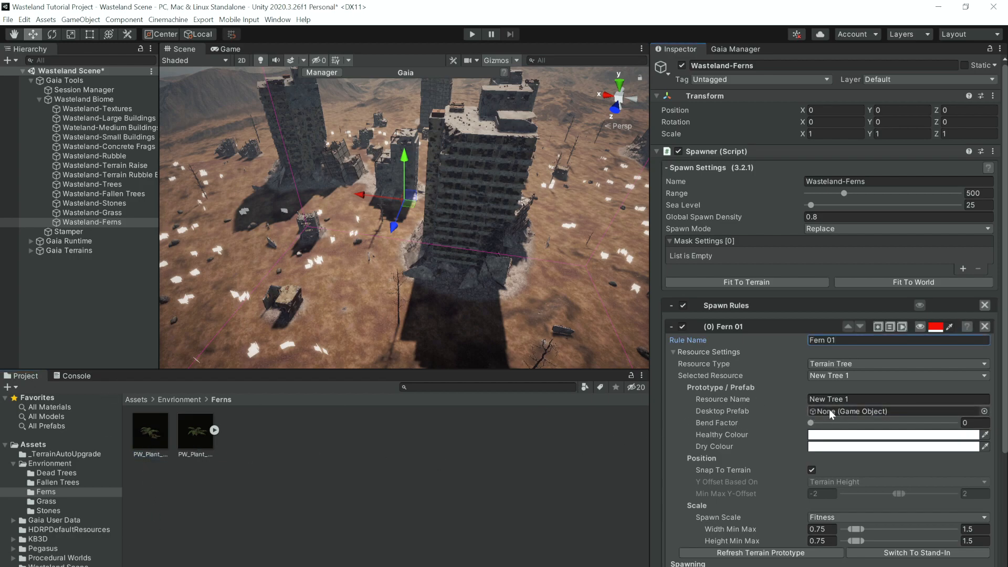
drag(159, 432, 854, 412)
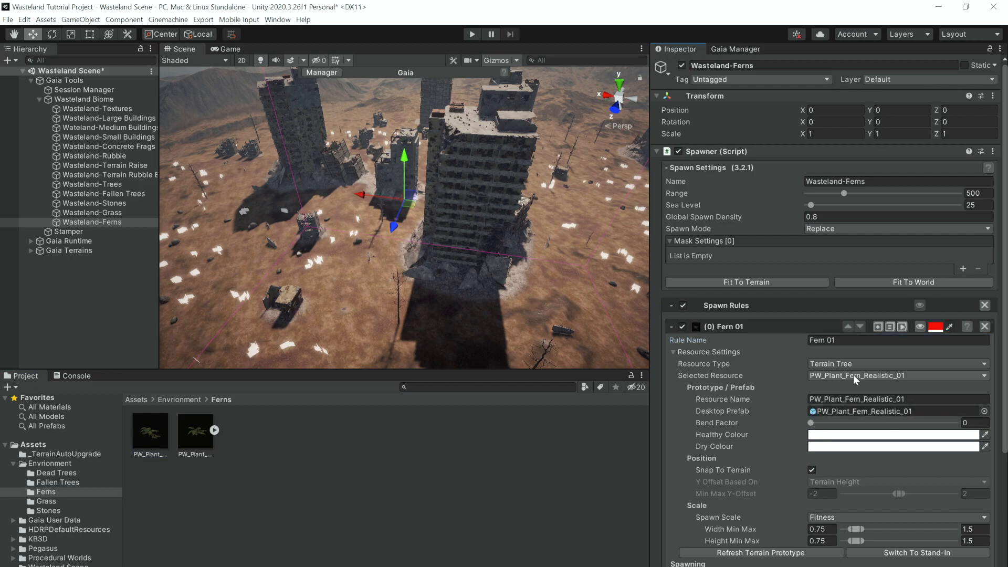
click(711, 400)
text(Fren)
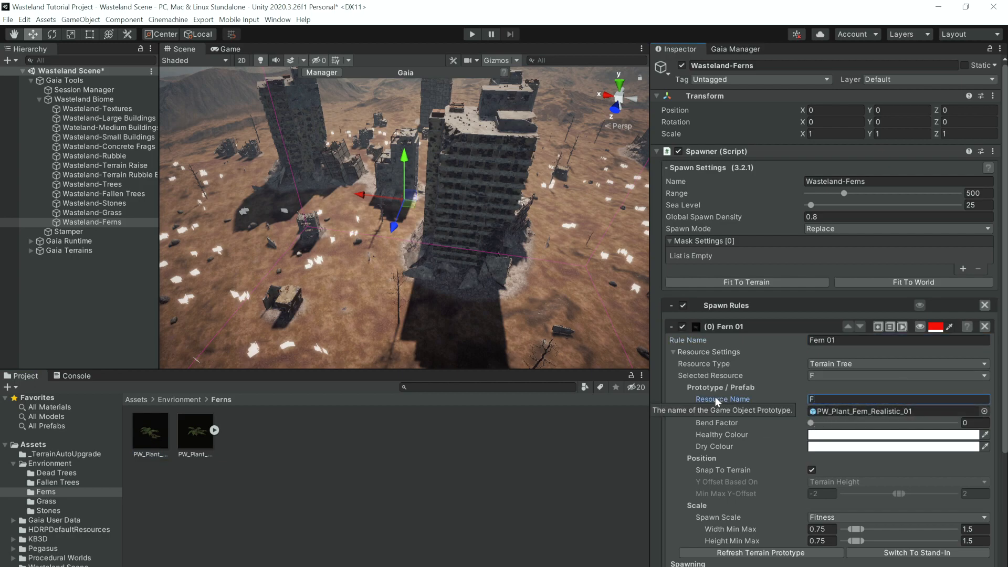
key(BackSpace)
key(BackSpace)
key(BackSpace)
text(ern 1)
Set the Fern 01 rule's Location Increment to 12 and its Min Fitness to 80%
scroll(720, 462, down, 5)
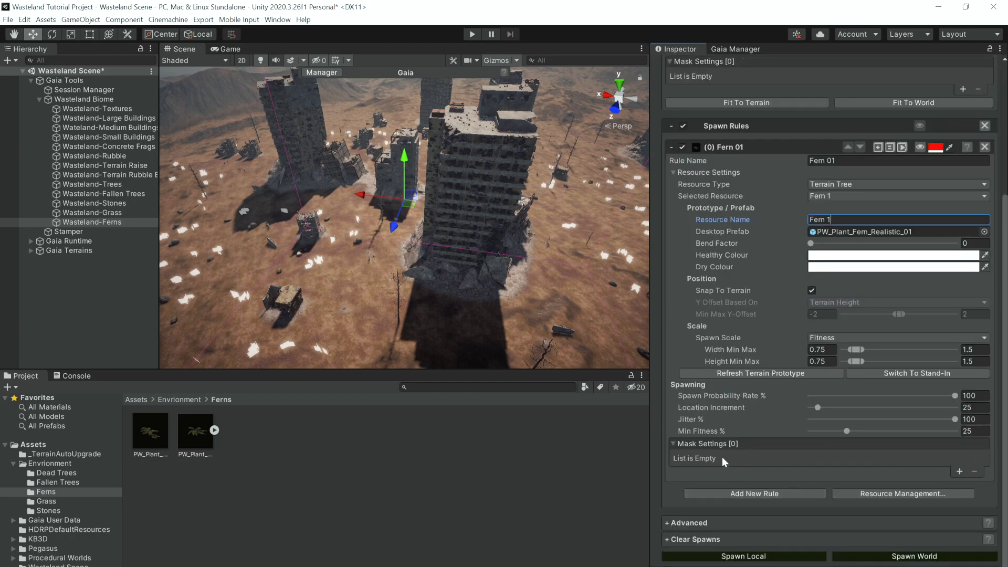
click(973, 407)
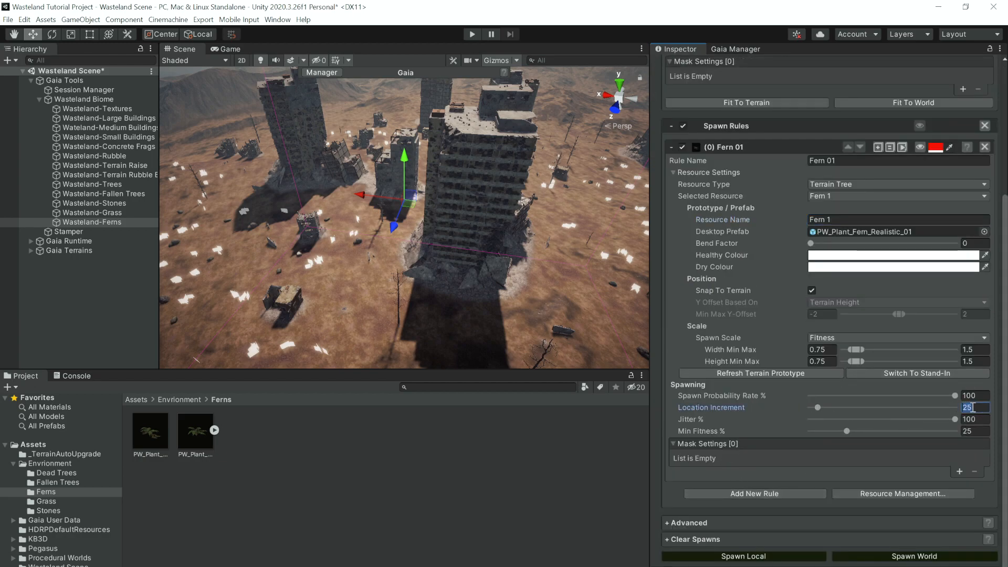
text(12)
click(973, 431)
text(80)
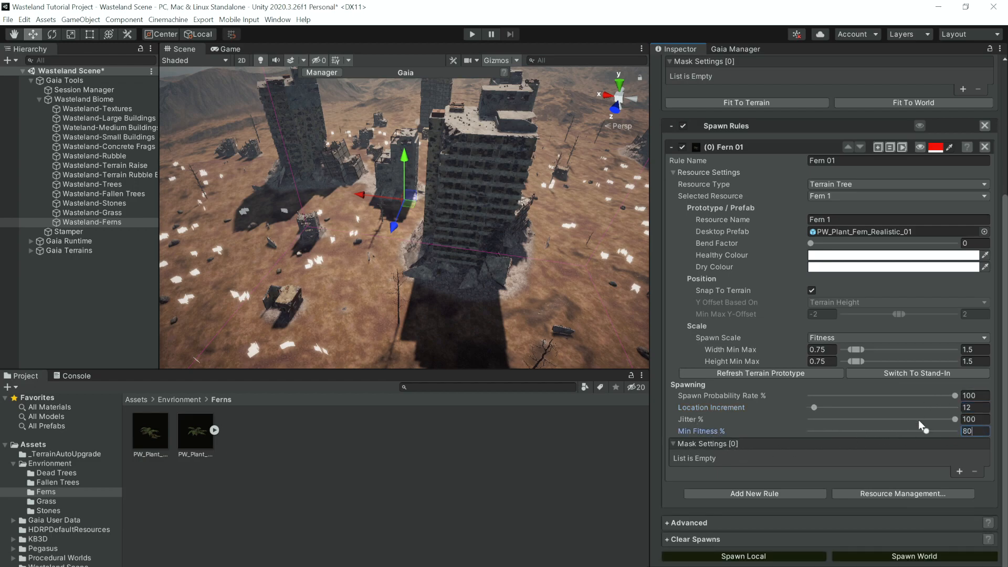
Preview the Fern 01 rule on the terrain and add a Collision Mask to the Wasteland-Ferns spawner
scroll(856, 351, up, 5)
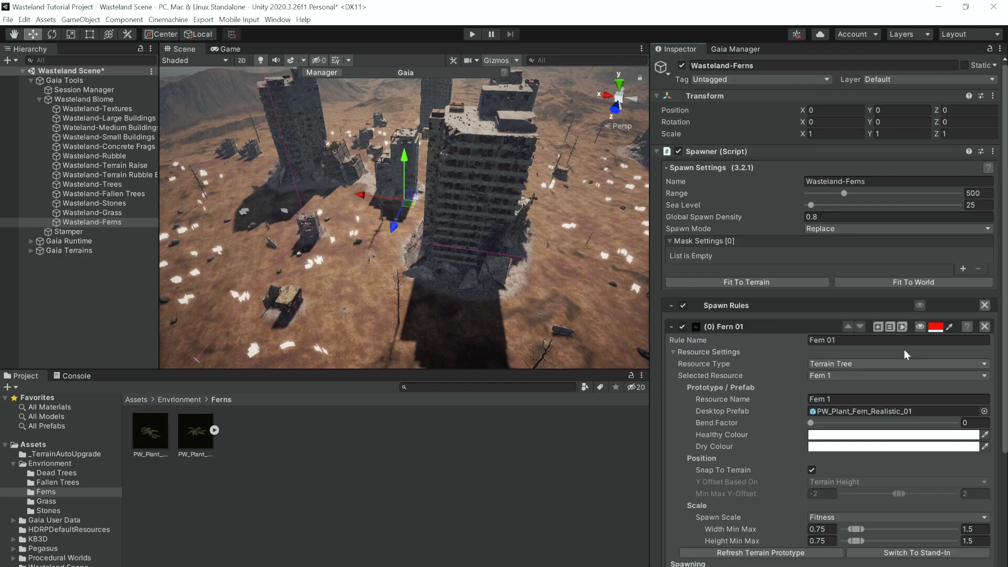
click(920, 326)
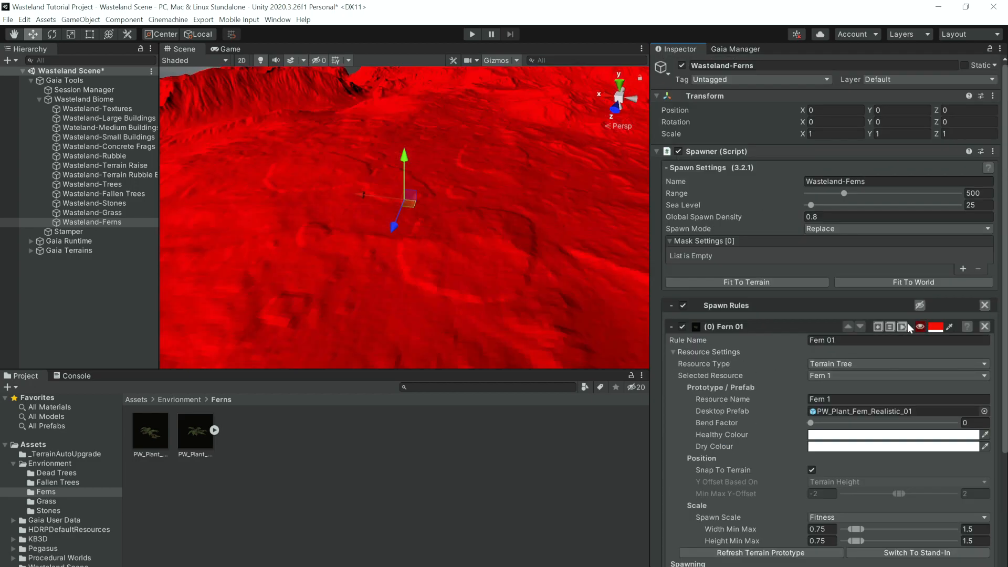
click(963, 269)
click(764, 255)
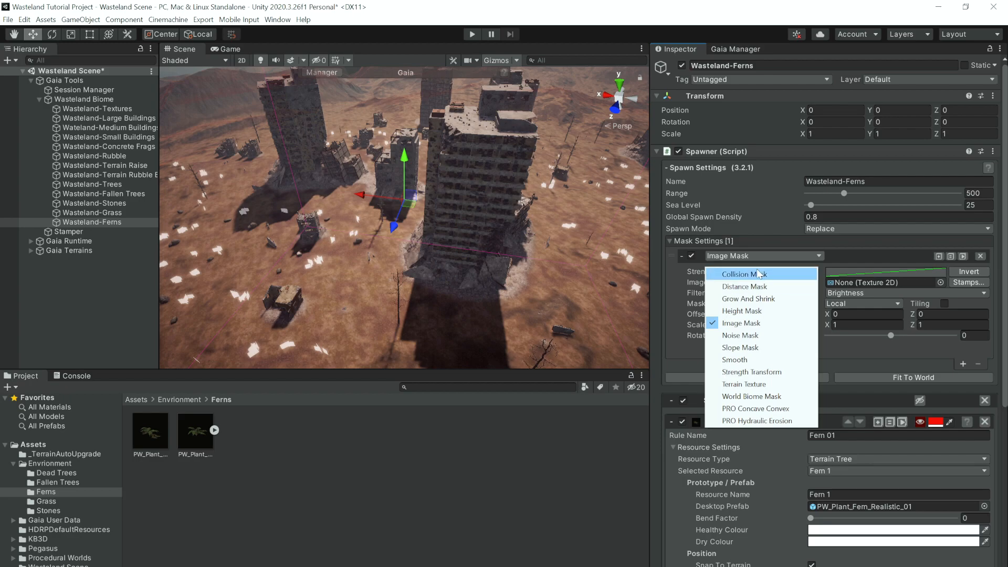
click(751, 275)
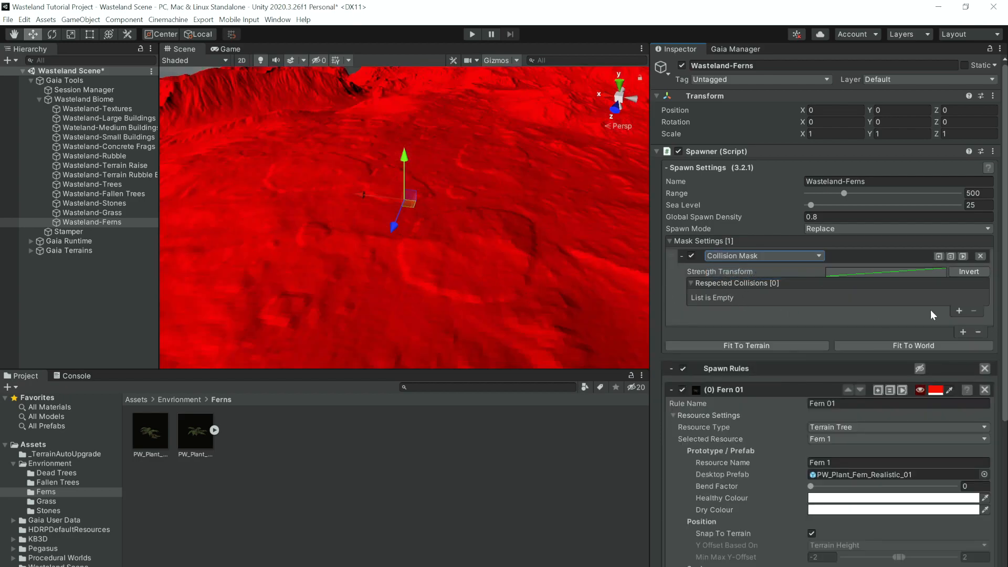
Add a Layer Game Object collision to the mask, respecting the PW_Object_Medium and PW_Object_Large layers
click(960, 312)
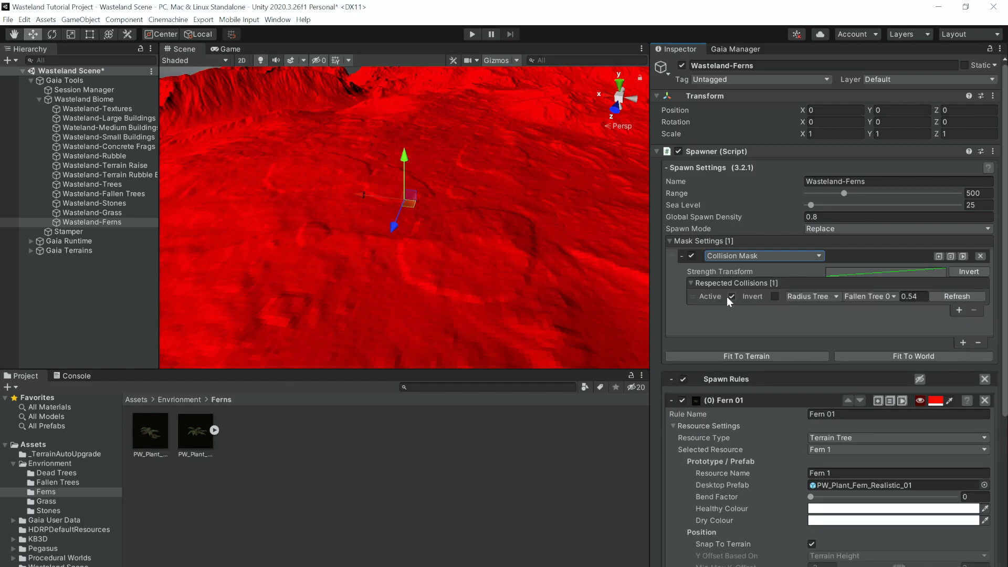
click(809, 296)
click(832, 308)
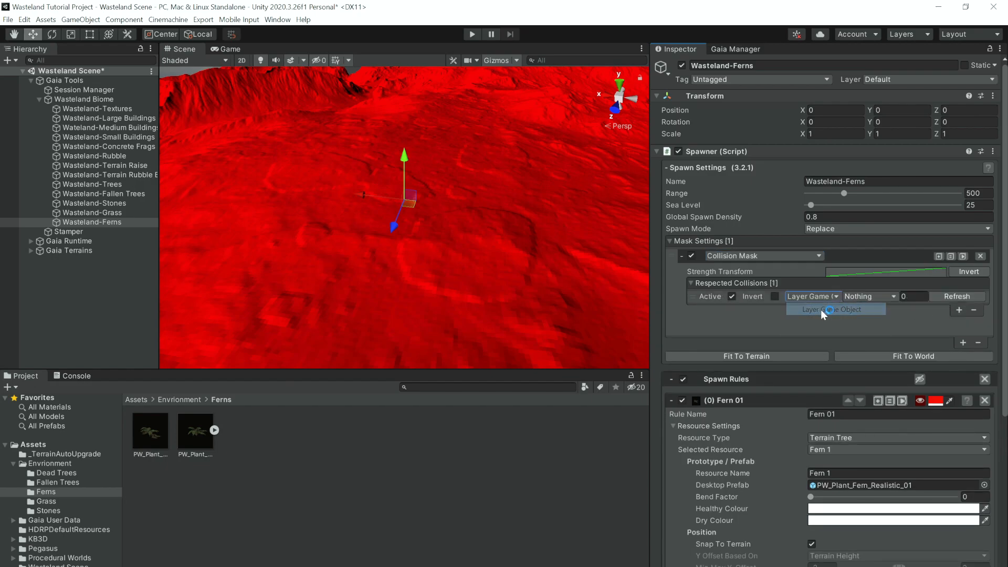
click(859, 298)
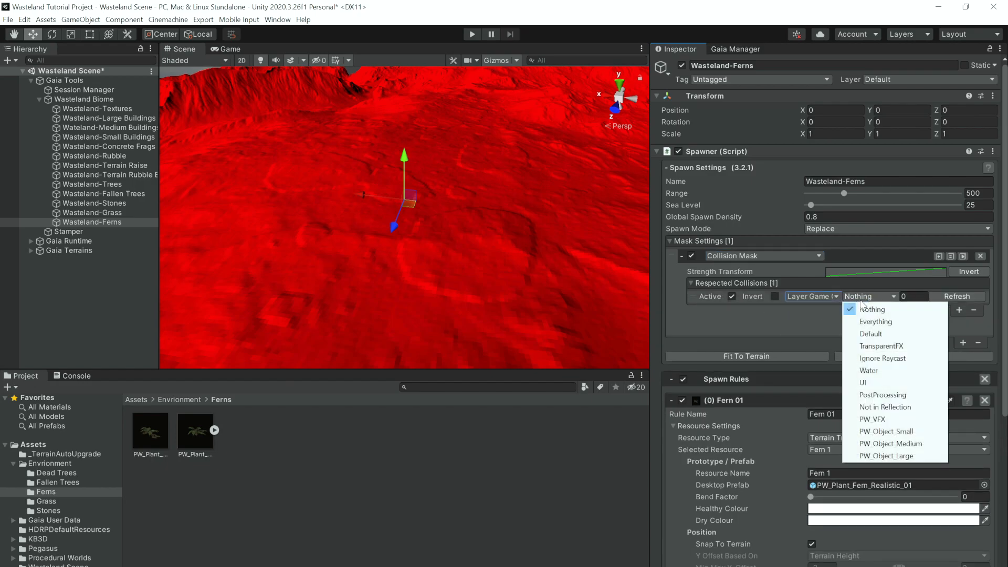
click(887, 448)
click(859, 297)
click(888, 457)
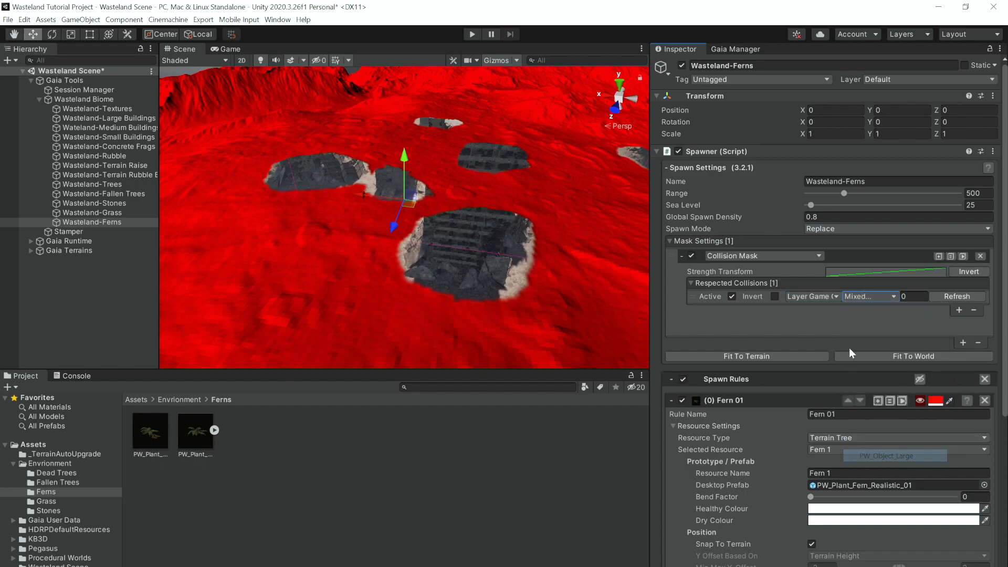
mouse_move(542, 303)
alt+mouse_down()
mouse_move(534, 292)
mouse_move(563, 295)
mouse_move(536, 295)
mouse_move(551, 297)
alt+mouse_up()
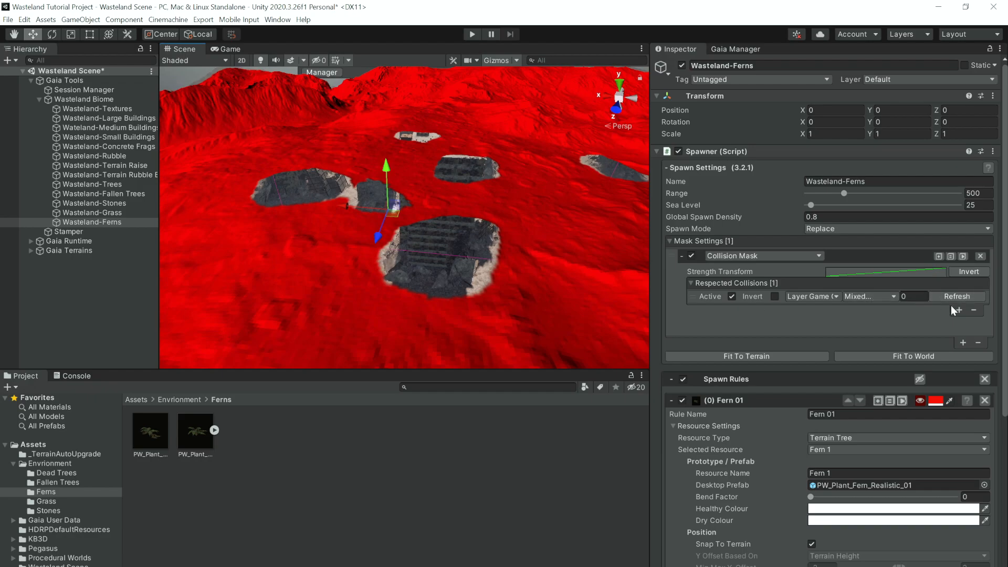
Add a second, inverted Layer Game Object collision using the PW_Object_Small and PW_Object_Large layers
click(878, 317)
click(959, 311)
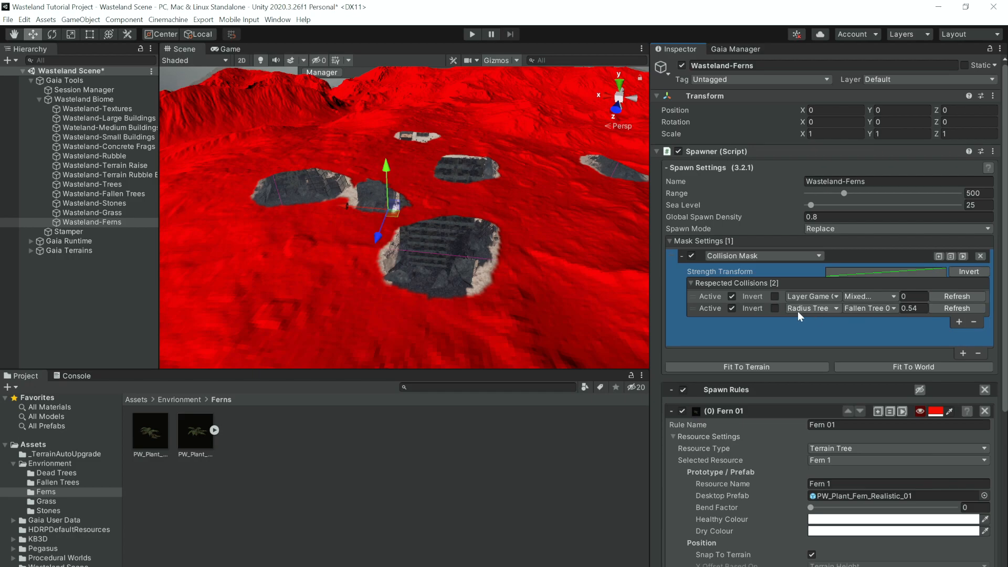
click(778, 307)
click(802, 310)
click(821, 323)
click(867, 310)
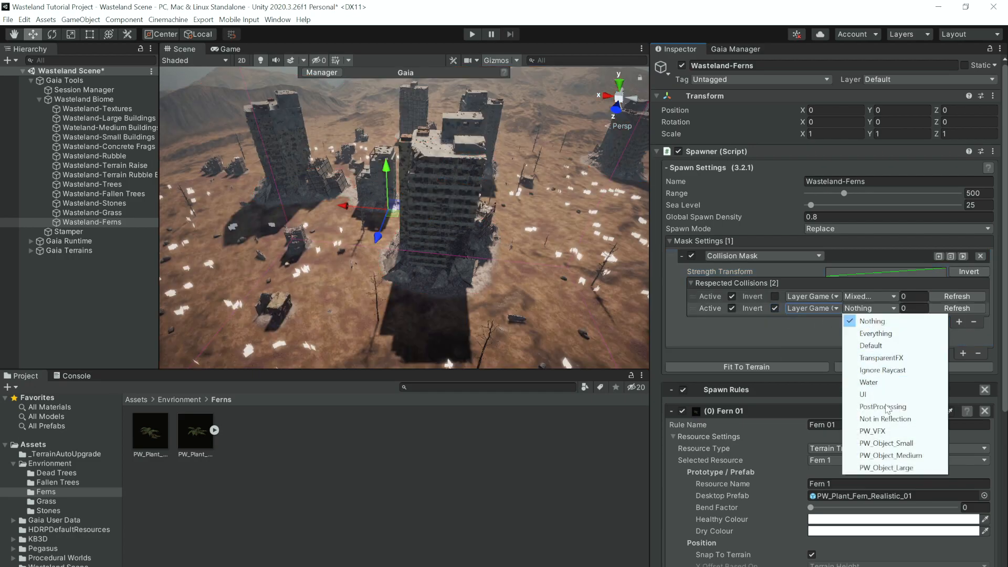
click(887, 451)
click(867, 309)
click(882, 467)
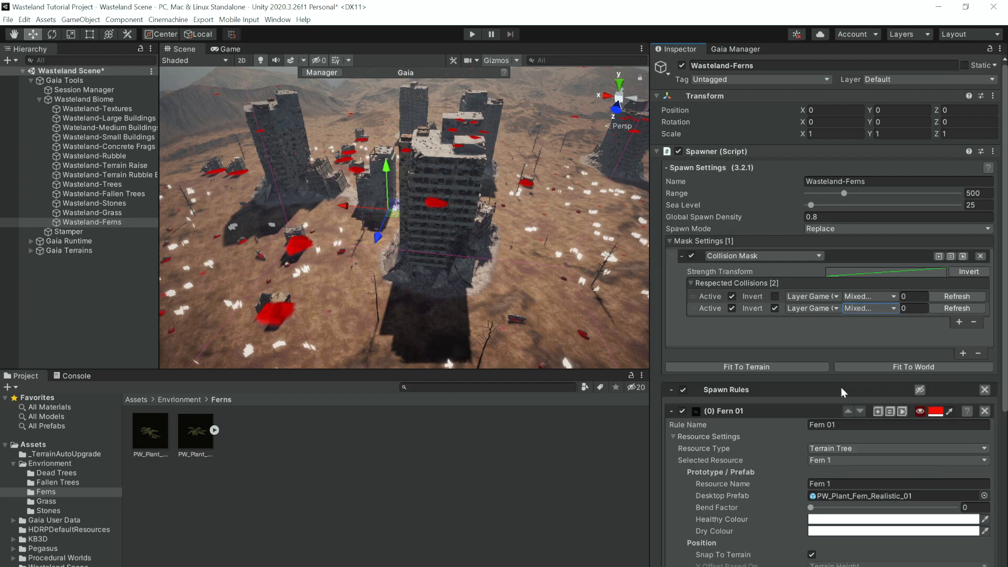
Replace PW_Object_Small with PW_Object_Medium in the inverted collision and set its grow distance to 5
click(907, 308)
click(869, 308)
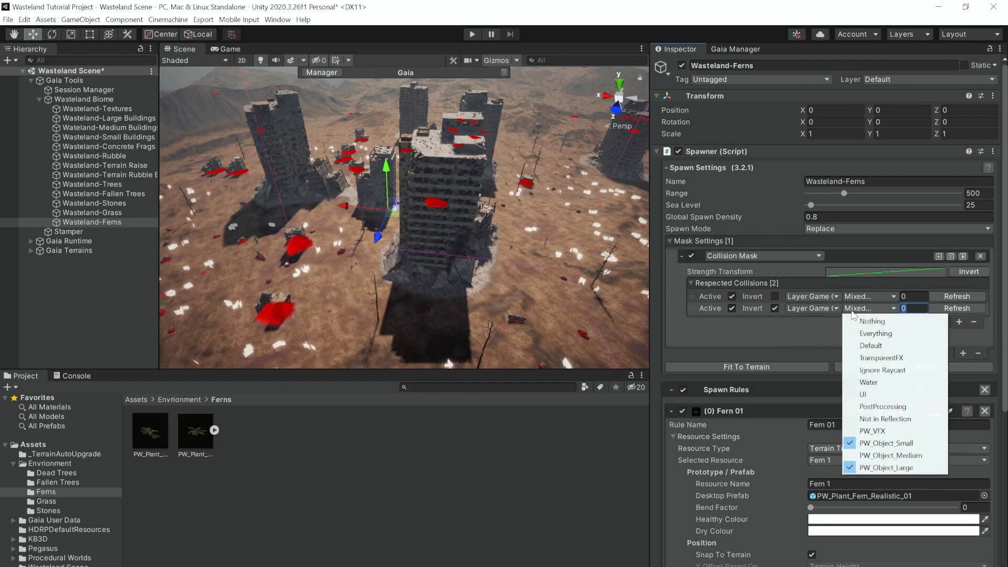
click(887, 443)
click(870, 309)
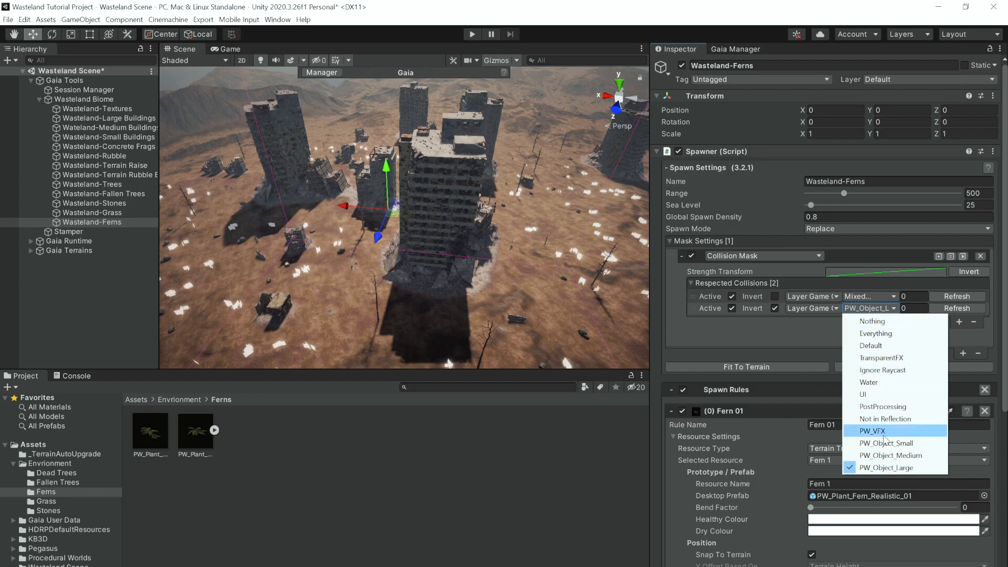
click(890, 455)
click(904, 308)
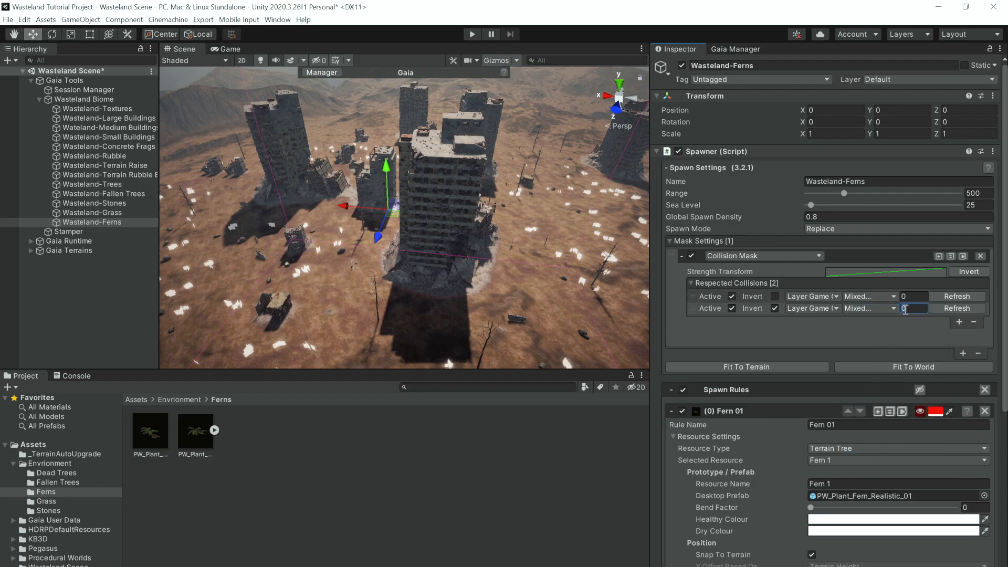
text(5)
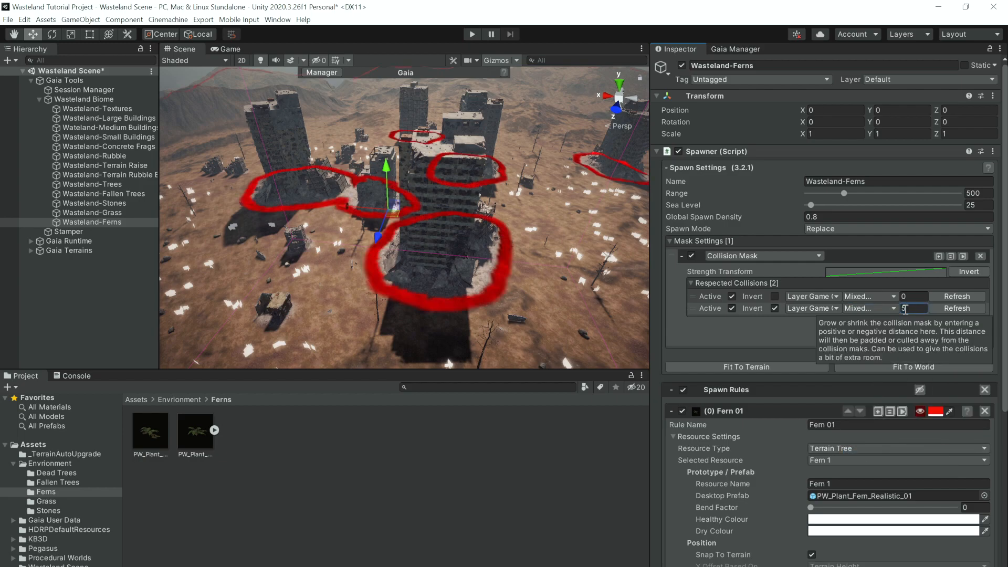
Check the mask preview around the buildings, collapse the Collision Mask and spawn the Fern 01 rule locally
mouse_move(414, 275)
right_down()
mouse_move(426, 292)
mouse_move(452, 289)
mouse_move(515, 253)
mouse_move(410, 288)
right_up()
key(w)
key(a)
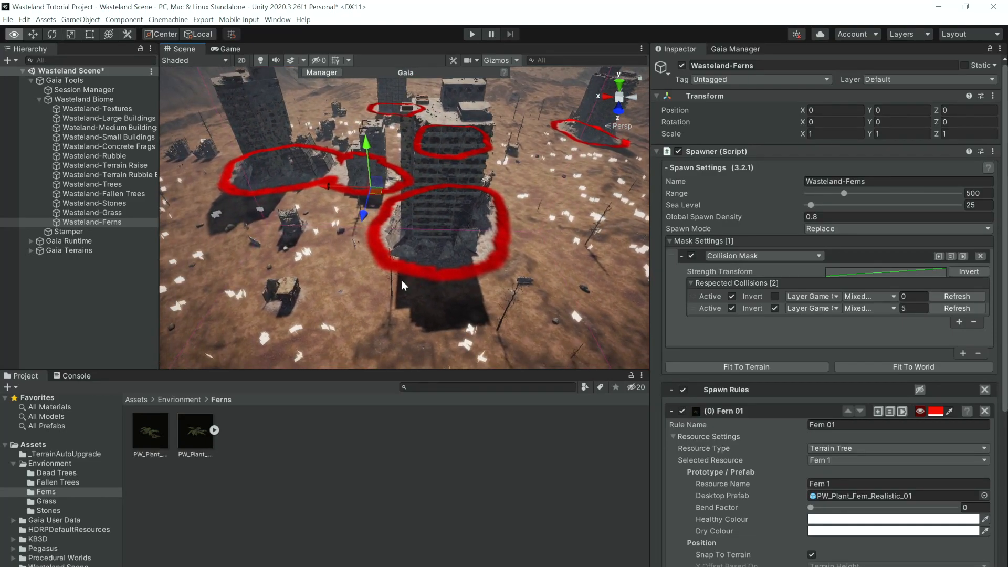
right_drag(469, 279, 457, 278)
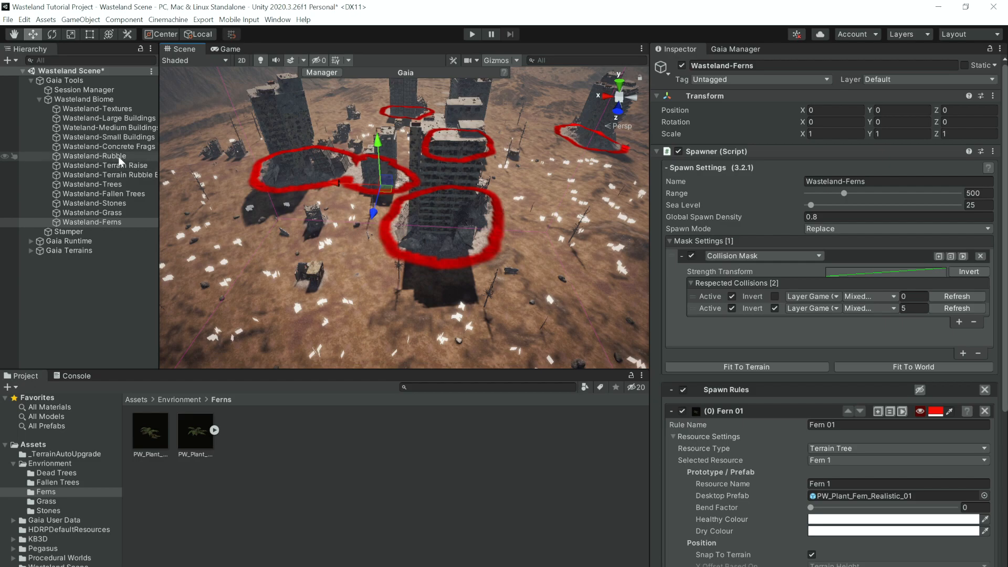
click(682, 257)
alt+drag(470, 259, 446, 260)
scroll(879, 239, down, 4)
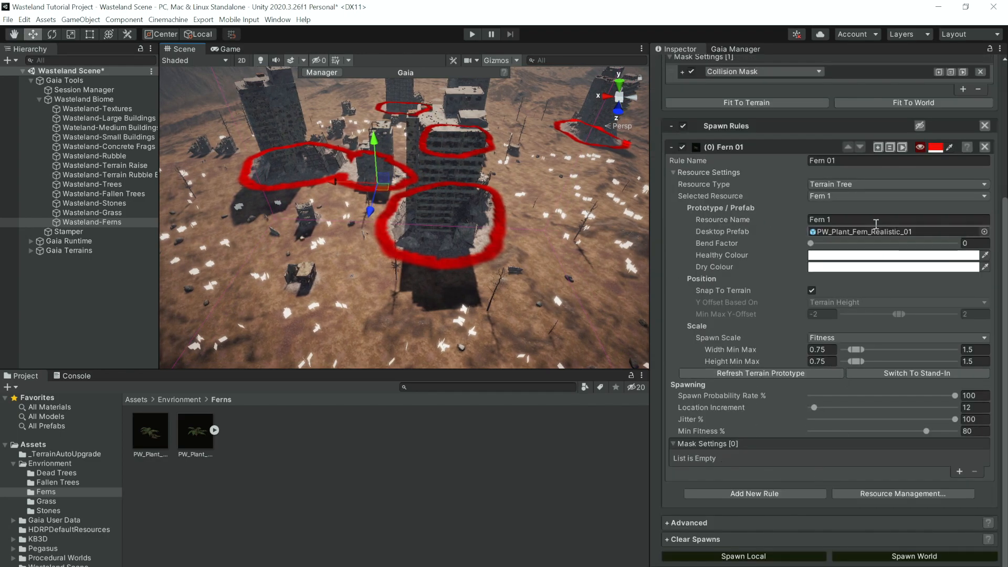
click(757, 558)
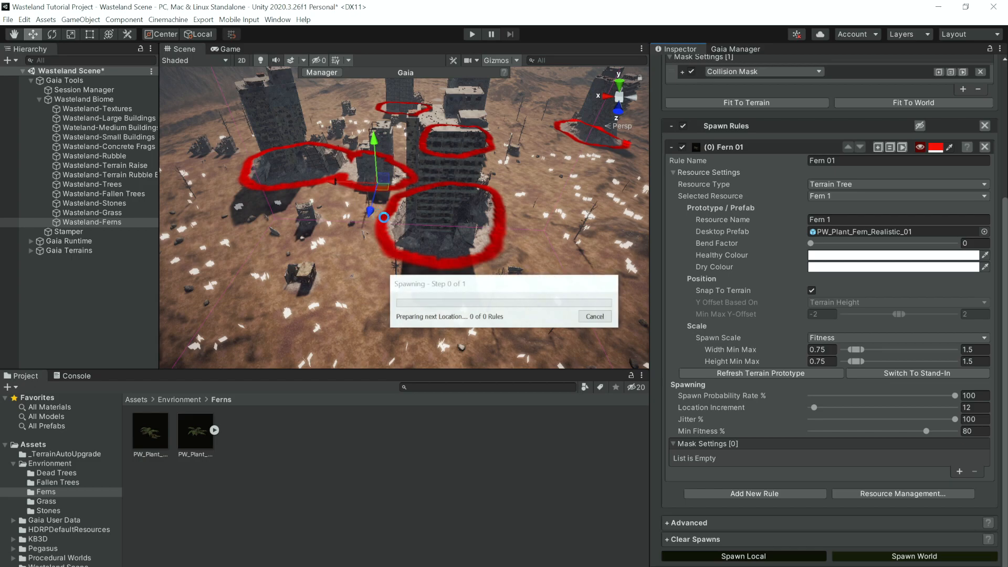
Examine the ground around the building bases for the placement of the spawned ferns
alt+drag(384, 219, 538, 215)
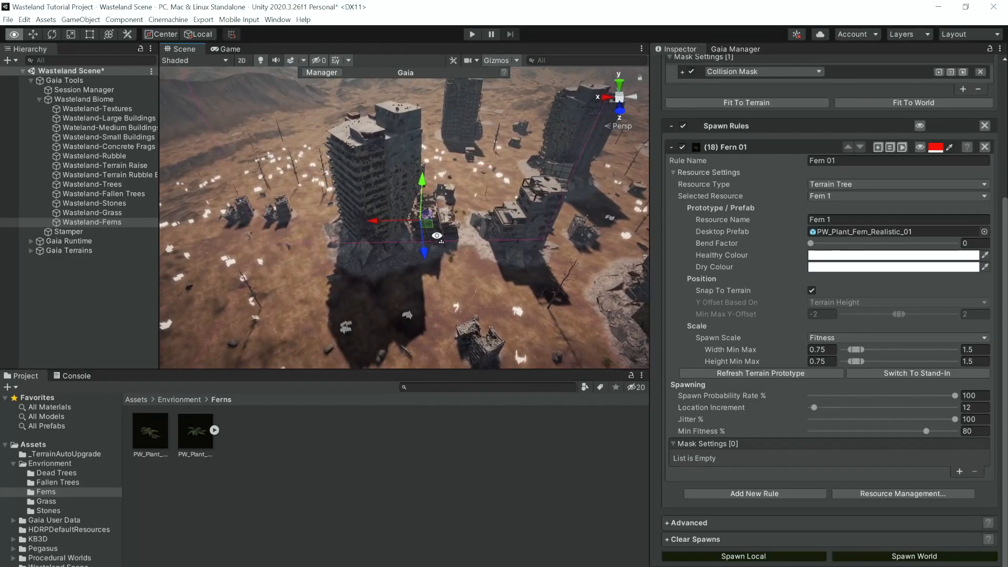
scroll(723, 245, up, 5)
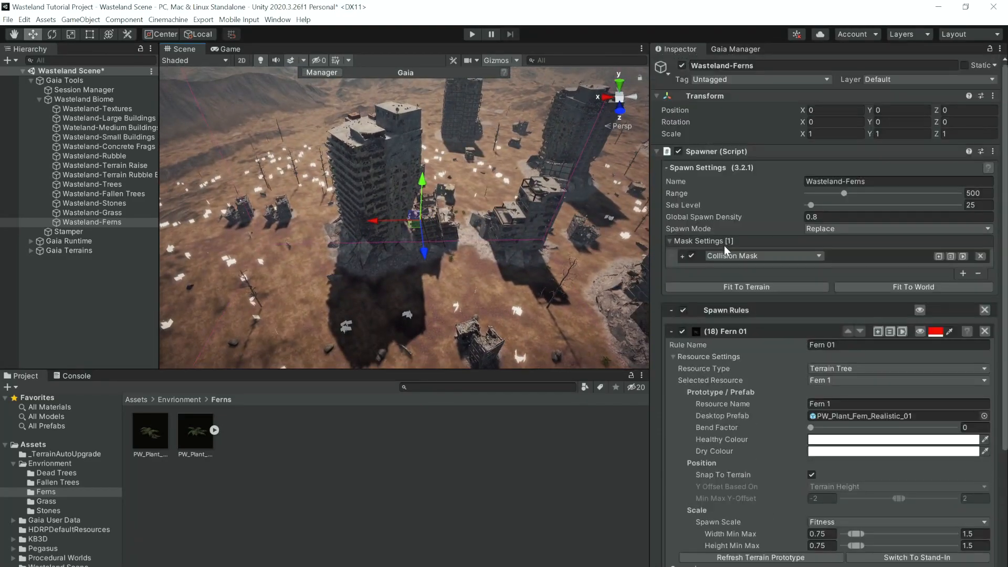
right_drag(484, 266, 444, 279)
key(w)
right_drag(386, 234, 321, 229)
key(d)
key(s)
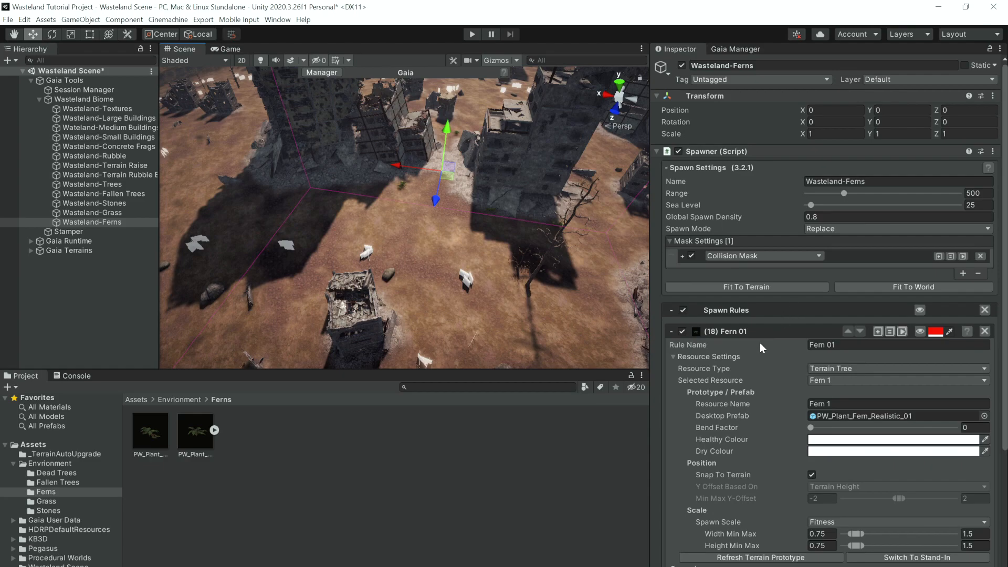
Add a third respected collision to the Collision Mask, a Layer Game Object type using the PW_Object_Small layer
click(964, 272)
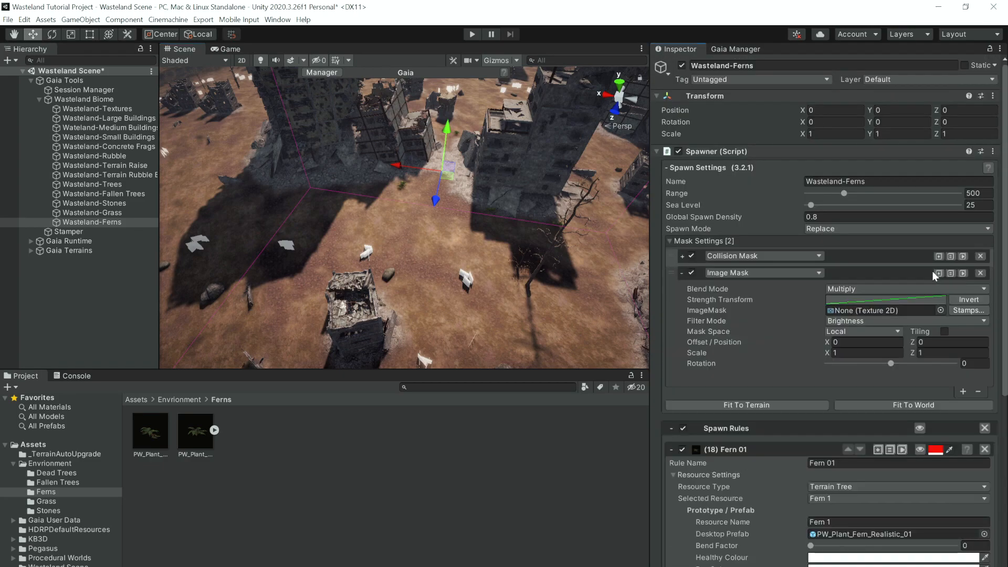
click(981, 273)
click(680, 256)
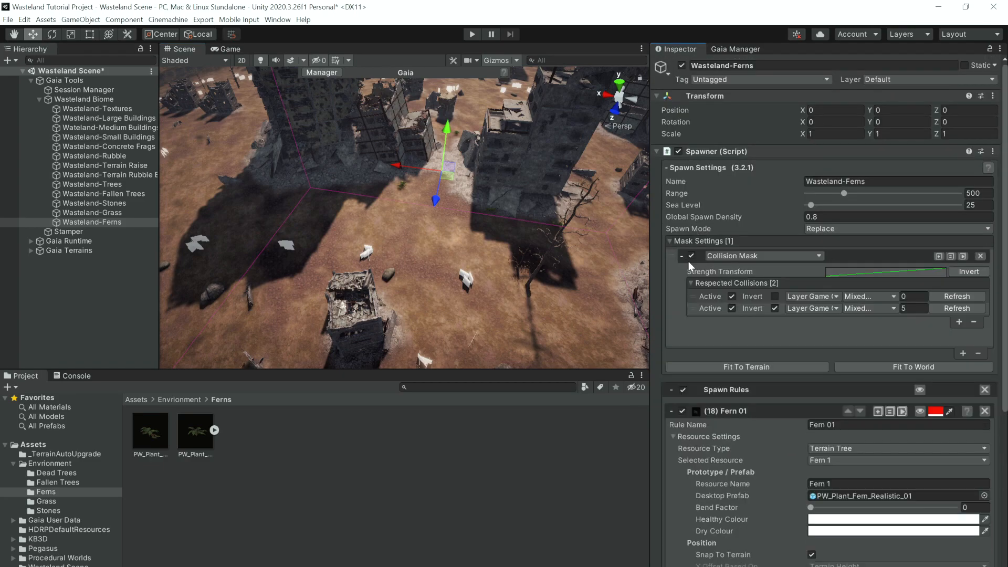
click(959, 322)
click(800, 320)
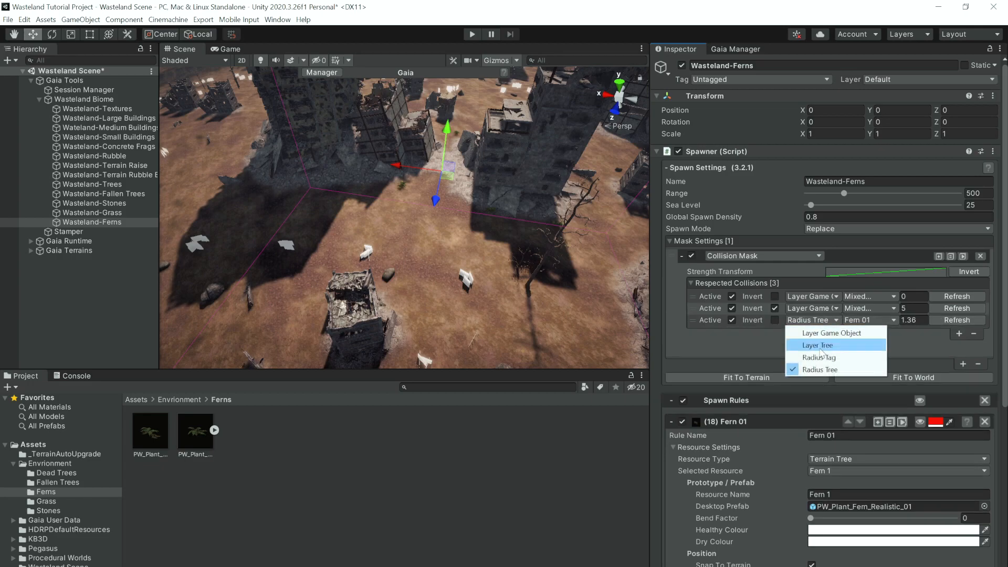
click(858, 327)
click(858, 321)
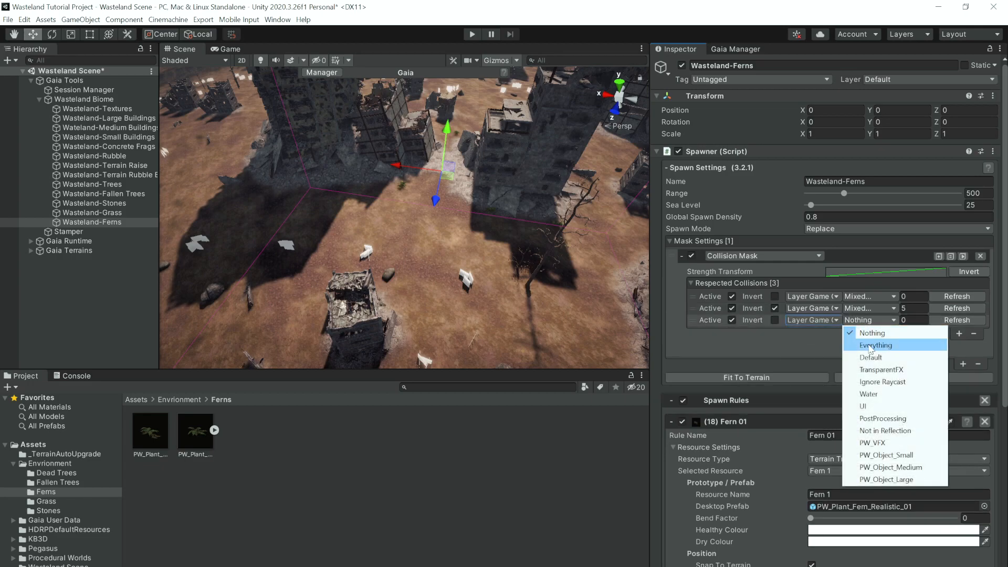
click(893, 455)
Set the PW_Object_Small collision's grow distance to 1 and check the Fern 01 mask preview around the buildings
click(915, 322)
text(1)
click(921, 421)
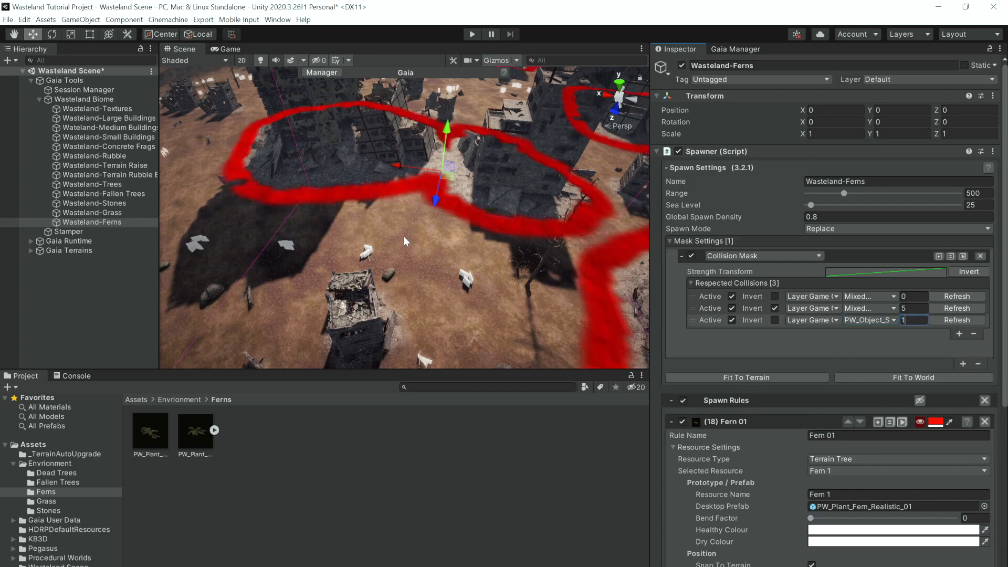
click(920, 422)
Duplicate the Fern 01 spawn rule and name the copy Fern 02
scroll(725, 137, down, 10)
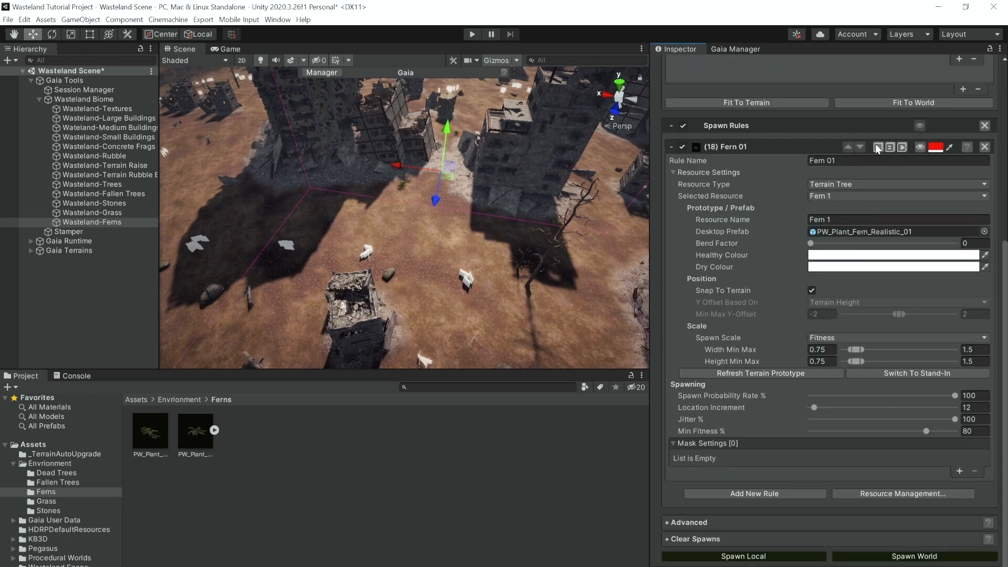
click(876, 146)
scroll(842, 284, down, 8)
drag(854, 294, 831, 293)
text(2)
Assign PW_Plant_Fern_Realistic_03 as the desktop prefab of the Fern 02 rule and name its resource Fern 2
text(2)
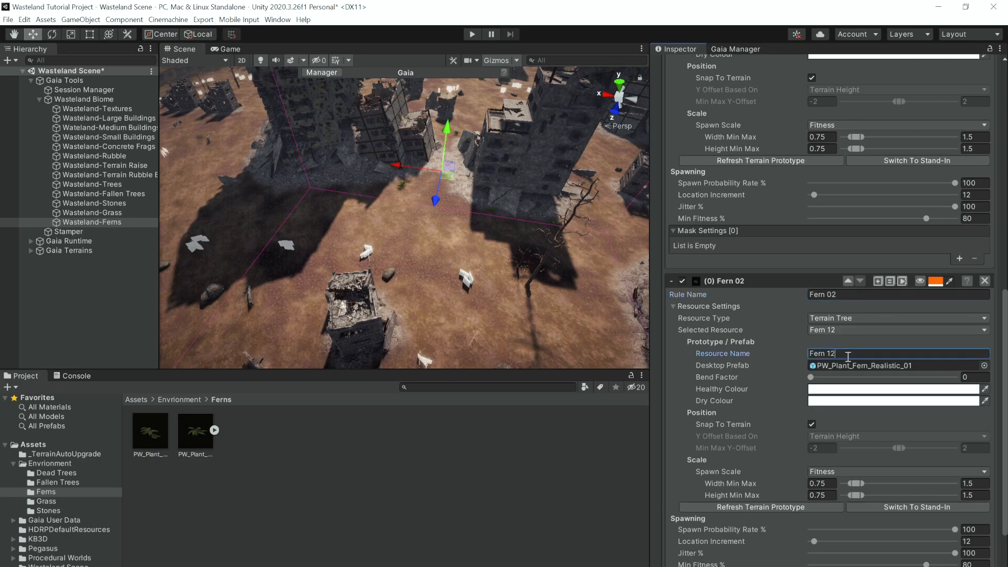
drag(205, 439, 848, 365)
double_click(927, 351)
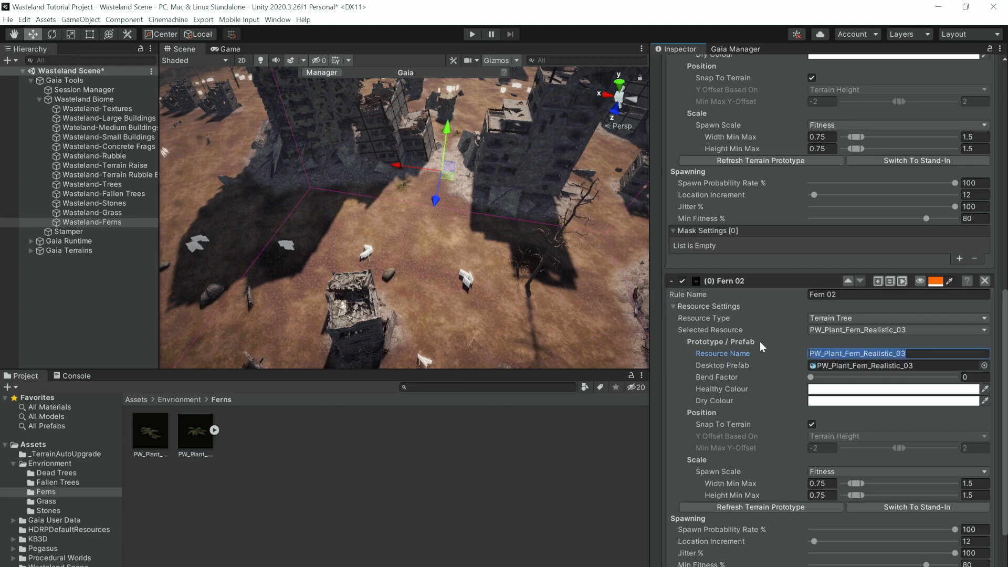
key(BackSpace)
text(Fer)
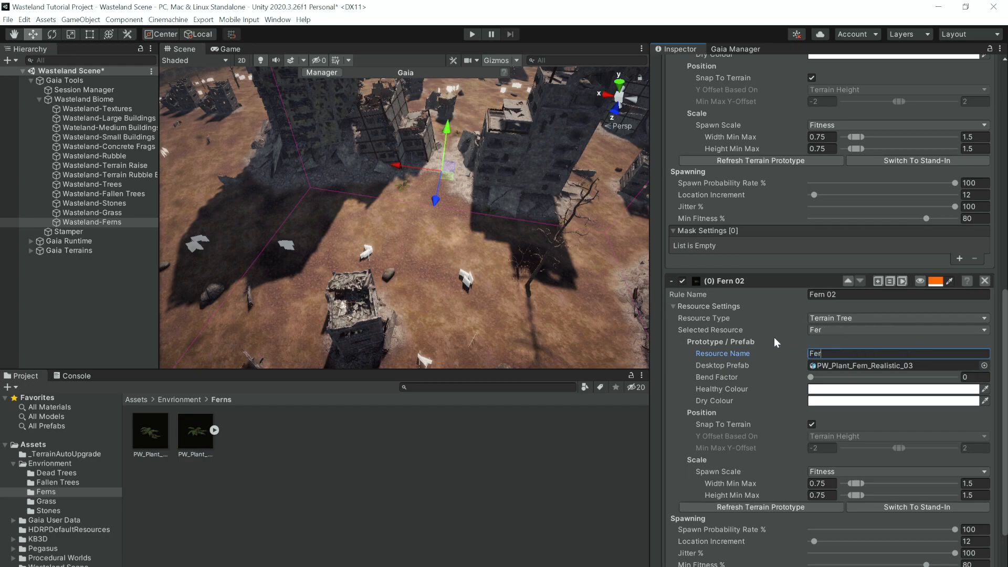
text(n 2)
Set the location increment of the Fern 02 rule to 10, spawn the ferns locally and survey the buildings
scroll(893, 389, down, 5)
click(976, 407)
text(10)
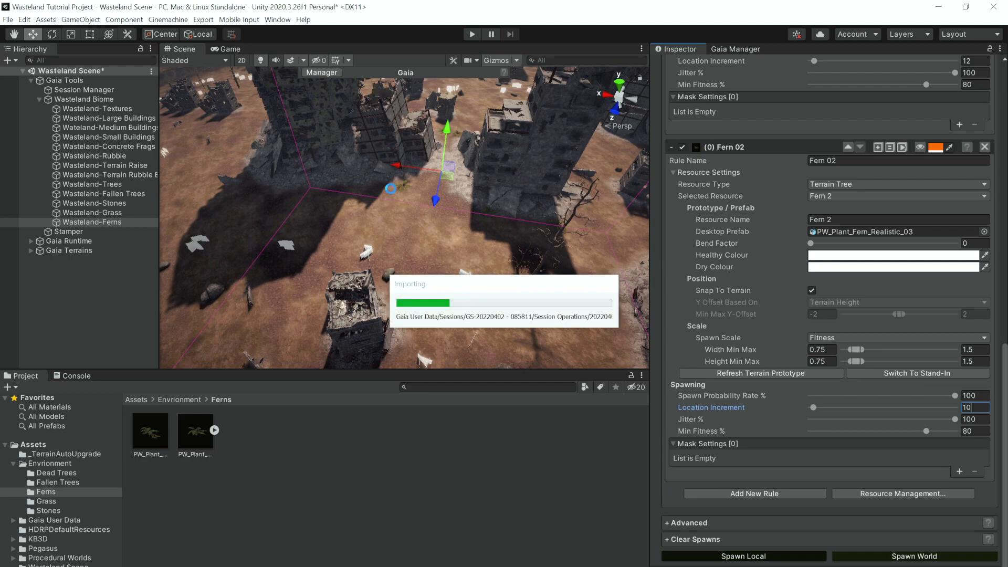
key(w)
right_drag(404, 204, 456, 175)
key(a)
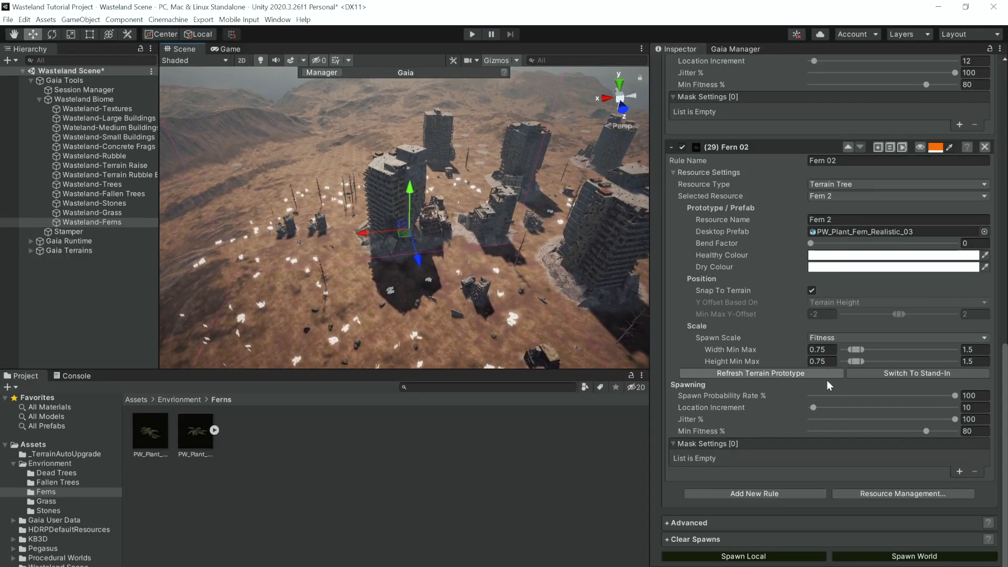
Set the location increment of the Fern 02 rule to 15 and spawn the ferns locally
click(980, 407)
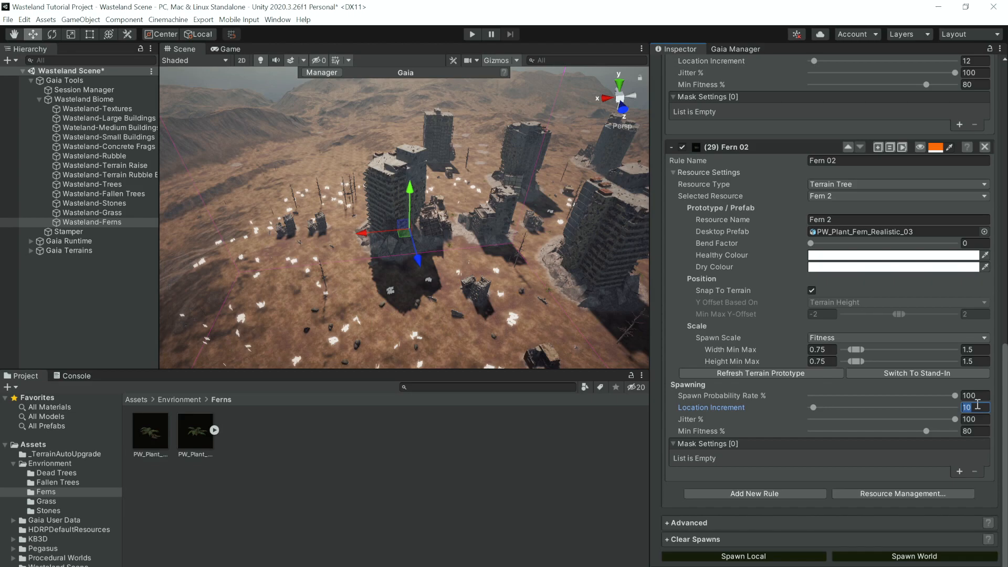
key(BackSpace)
text(15)
click(752, 560)
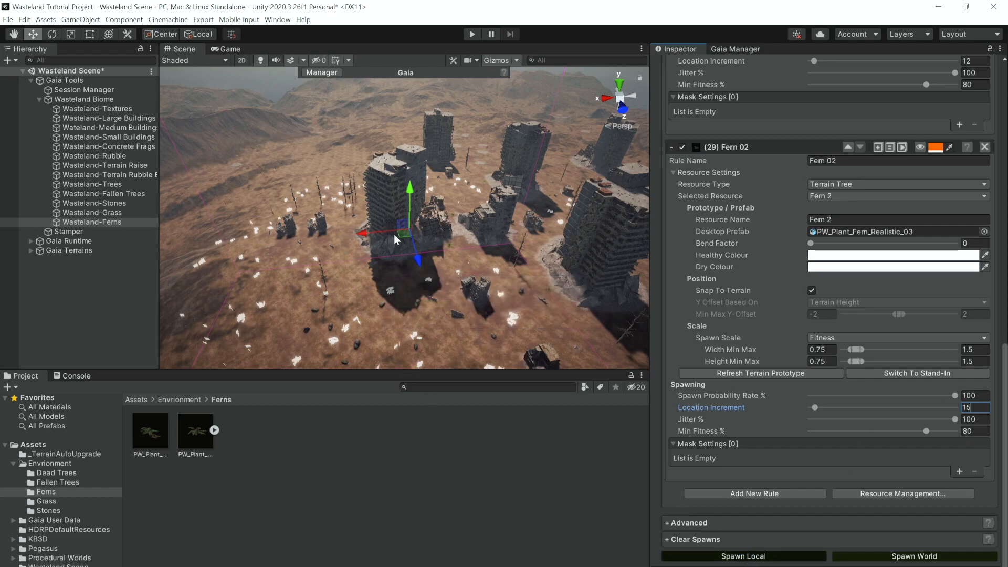
key(w)
right_drag(405, 248, 412, 276)
click(43, 285)
Survey the tree coverage on the hills and review the Tree_01 rule and Slope Mask of the Wasteland-Trees spawner
right_drag(331, 281, 342, 270)
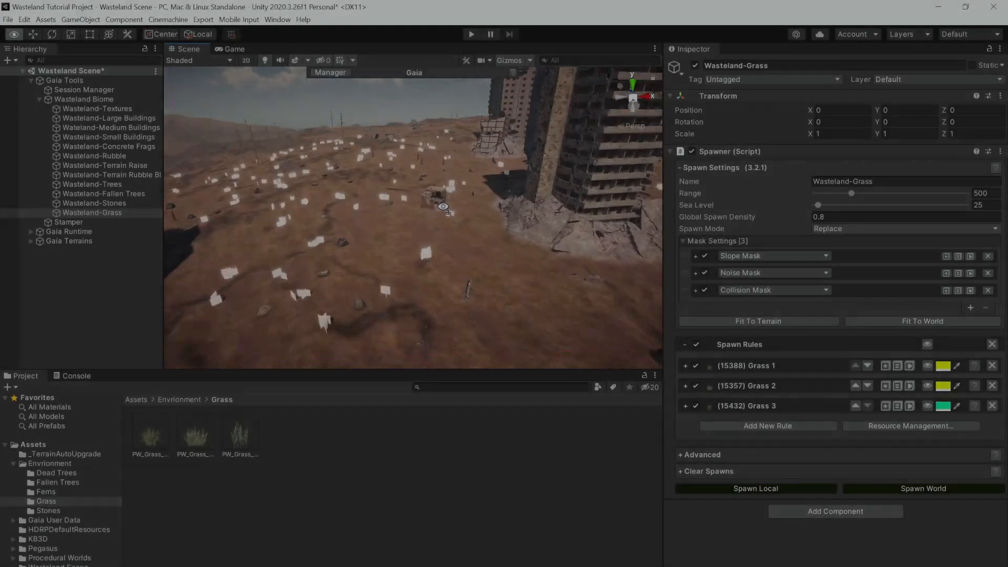
key(s)
right_drag(443, 207, 294, 226)
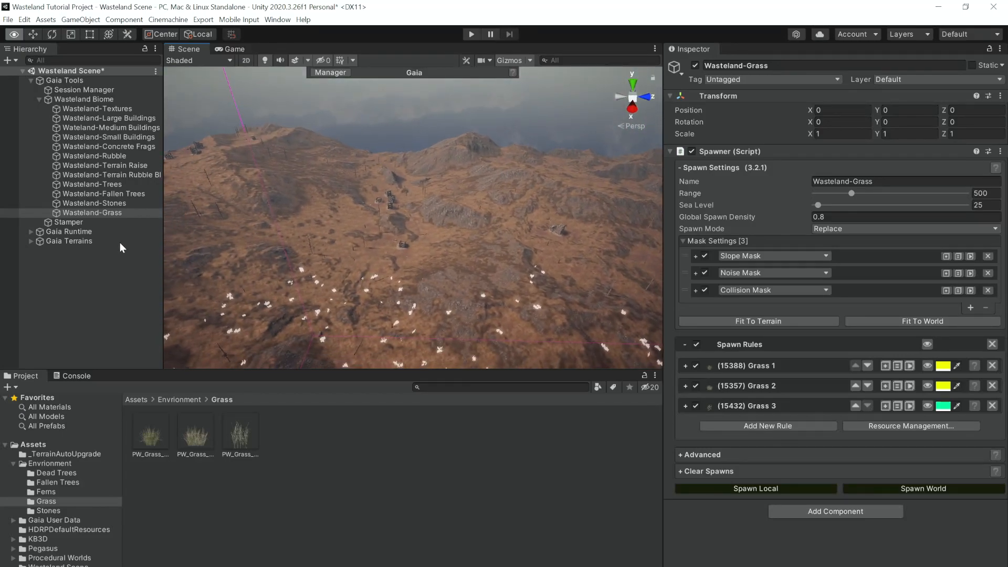
click(88, 184)
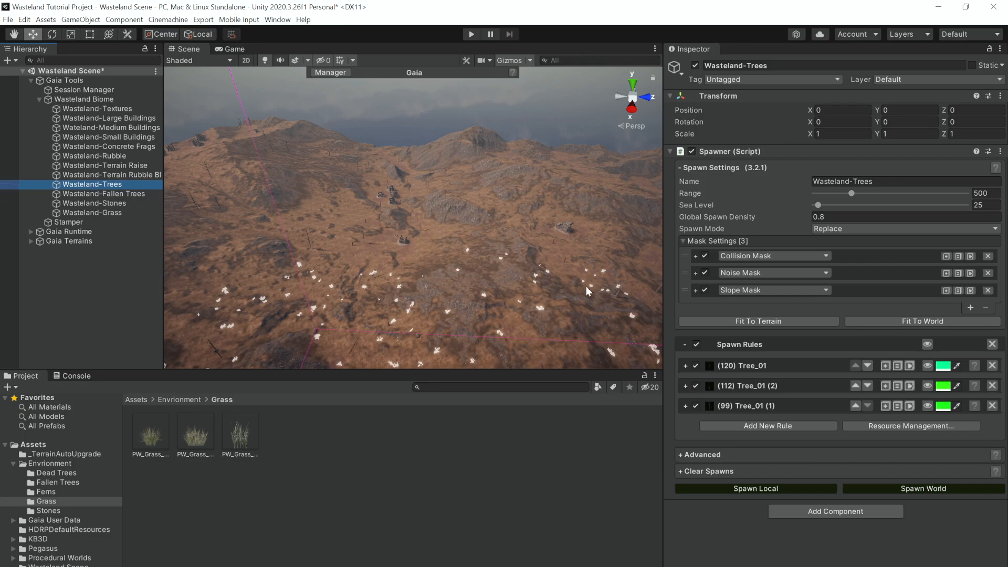
click(686, 365)
click(686, 363)
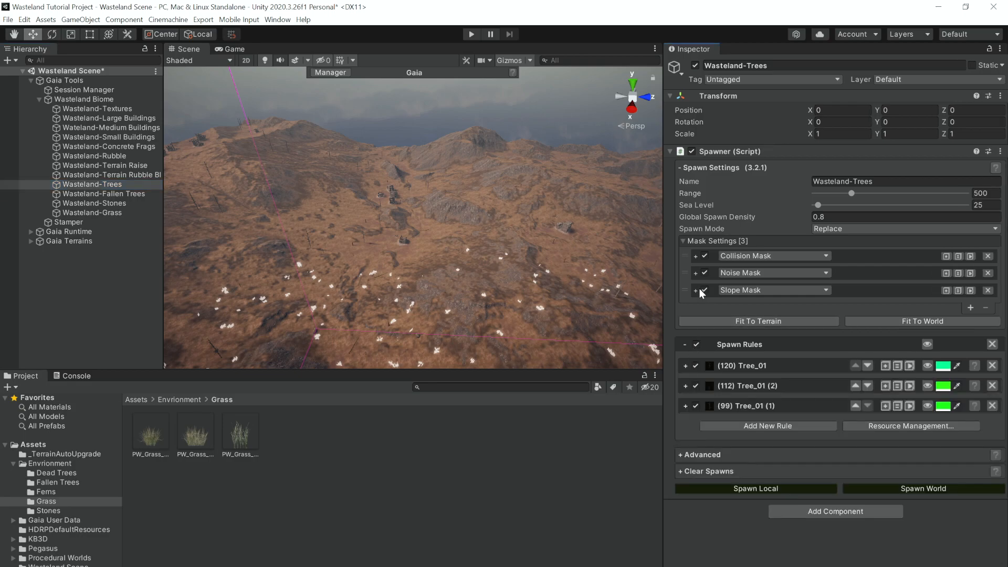
click(696, 289)
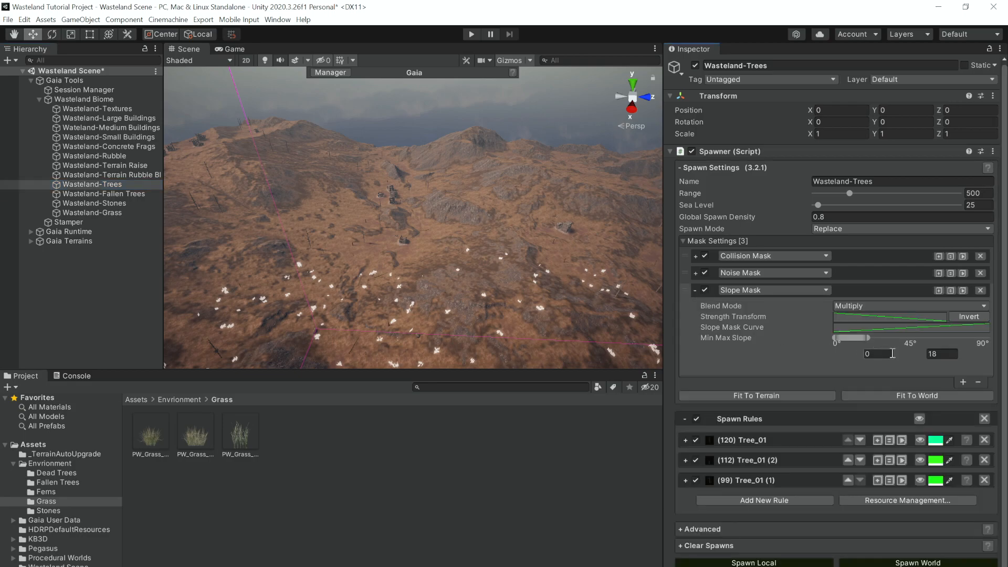
Set the amplitude of the Wasteland-Trees Noise Mask to 0.663 and spawn the trees locally
click(696, 273)
drag(899, 373, 915, 374)
scroll(841, 399, down, 5)
click(771, 555)
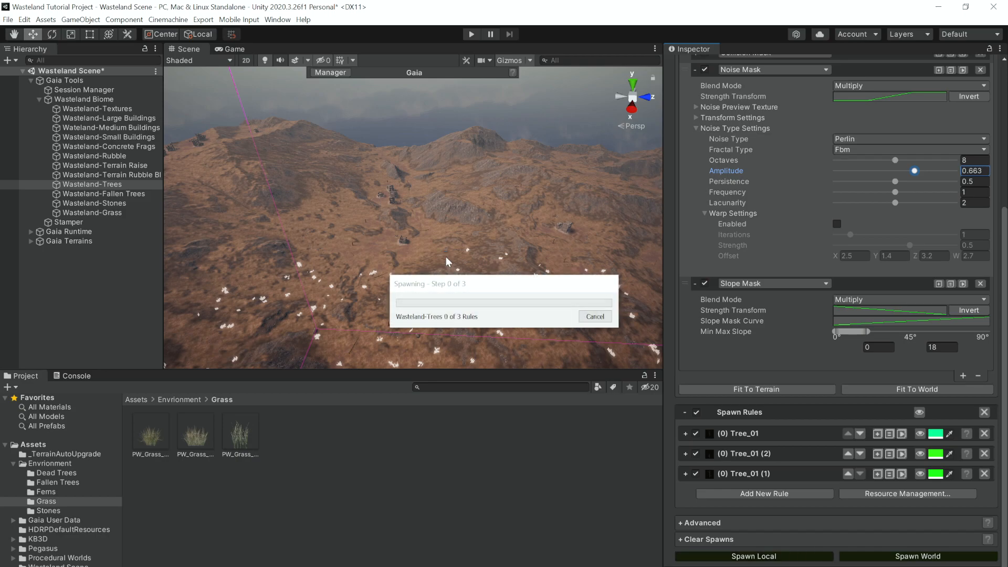
Preview the Tree_01 mask over the terrain and remove the PW_Object_Small layer from the trees' Collision Mask
alt+drag(547, 245, 222, 252)
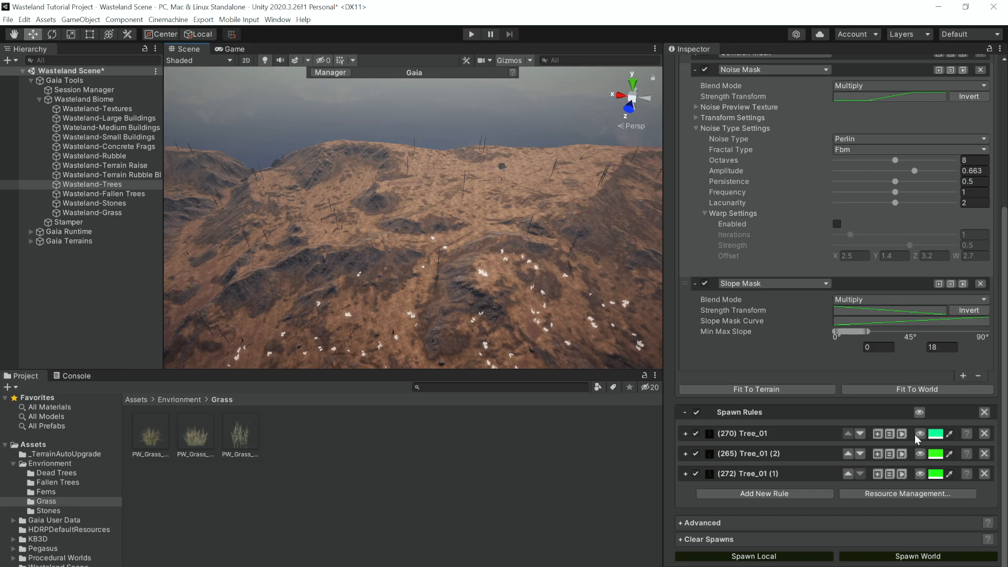
click(919, 434)
alt+drag(473, 247, 195, 251)
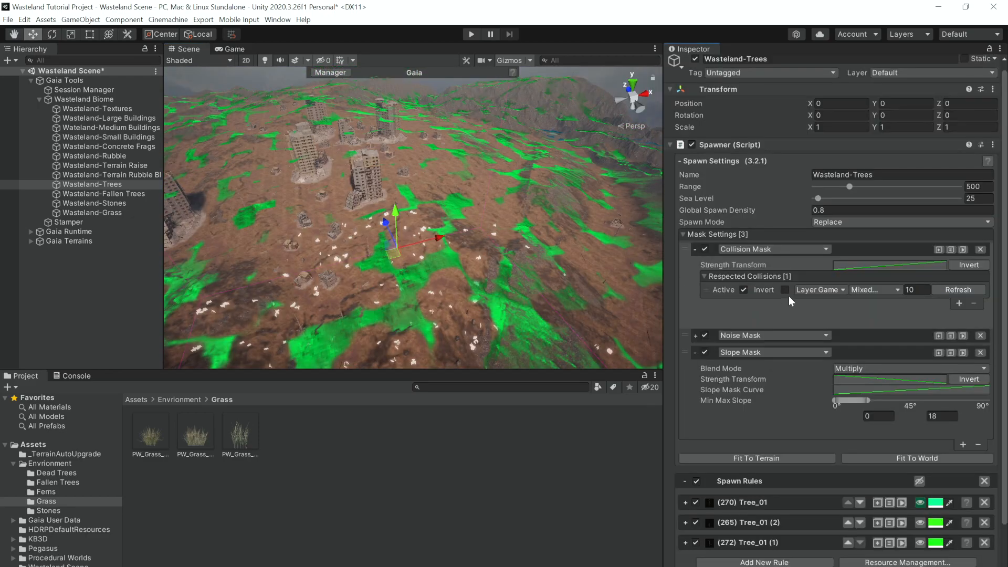
click(869, 290)
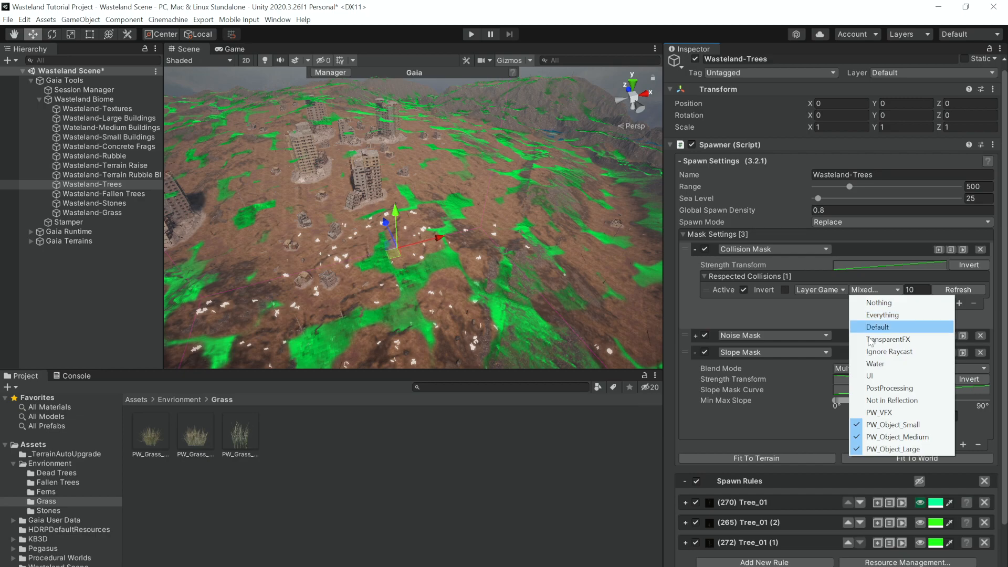
click(880, 424)
alt+drag(581, 226, 456, 228)
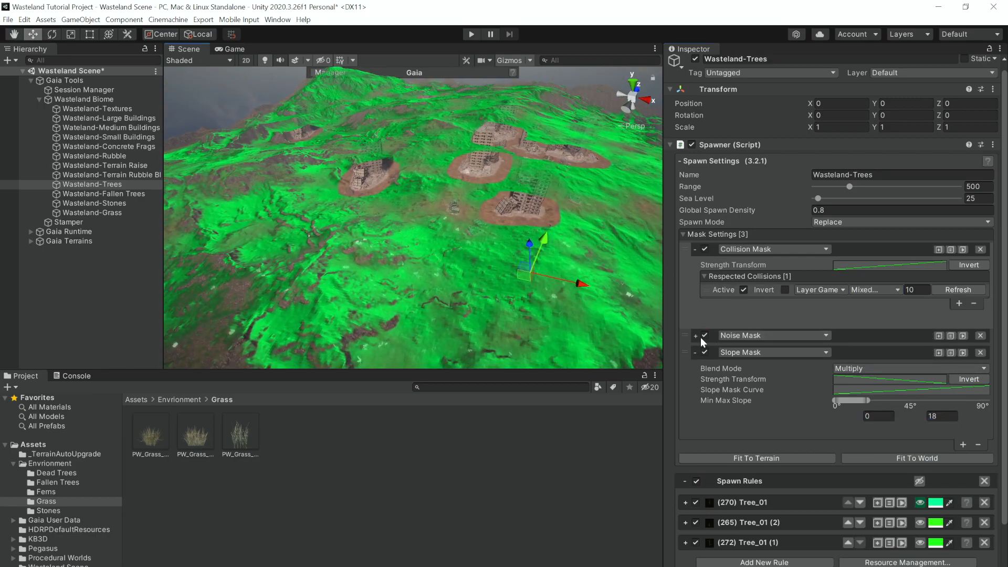
Set the trees' Noise Mask amplitude to 0.601, spawn them locally and inspect their density on the hills
click(700, 337)
scroll(830, 342, down, 3)
mouse_move(908, 331)
mouse_down()
mouse_move(899, 332)
mouse_move(907, 331)
mouse_up()
scroll(871, 394, down, 5)
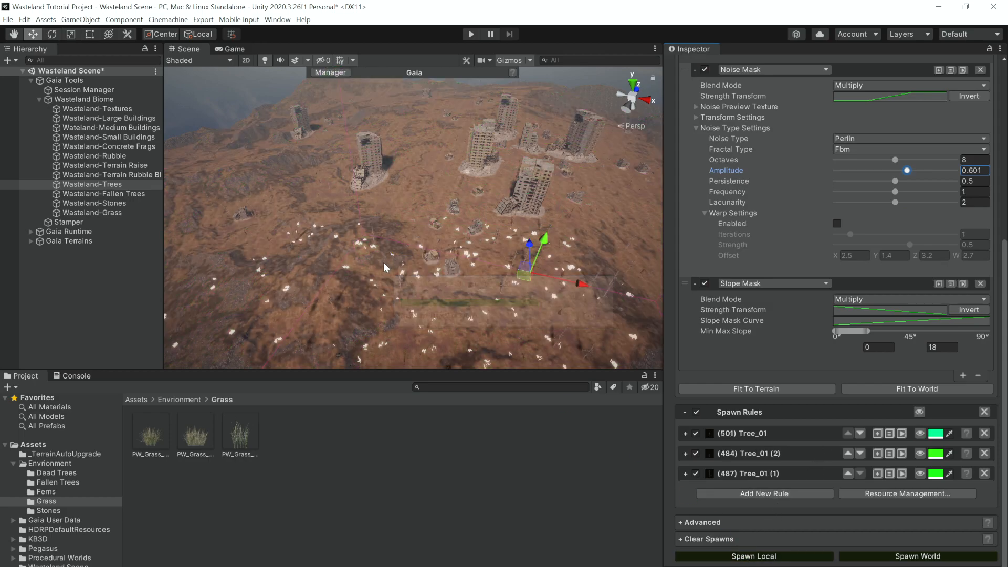
right_drag(389, 231, 955, 182)
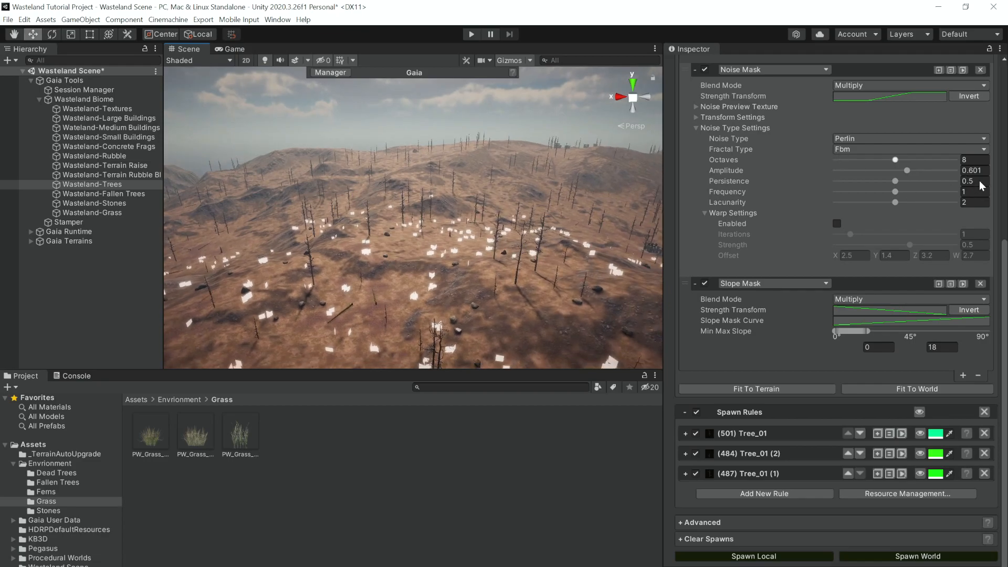
Lower the trees' Noise Mask amplitude to 0.551 and spawn the trees locally again
drag(908, 172, 901, 172)
click(794, 555)
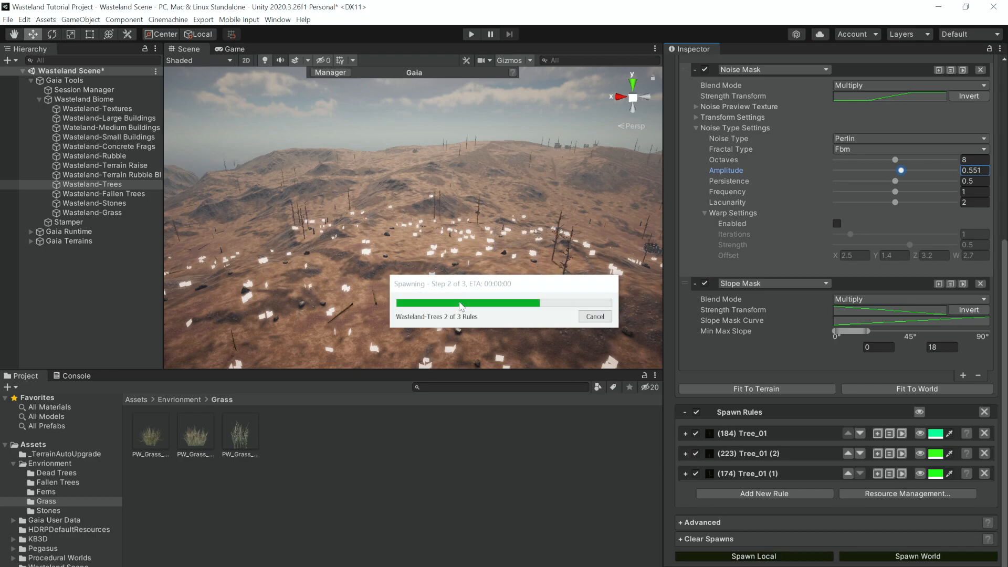
right_drag(460, 287, 954, 325)
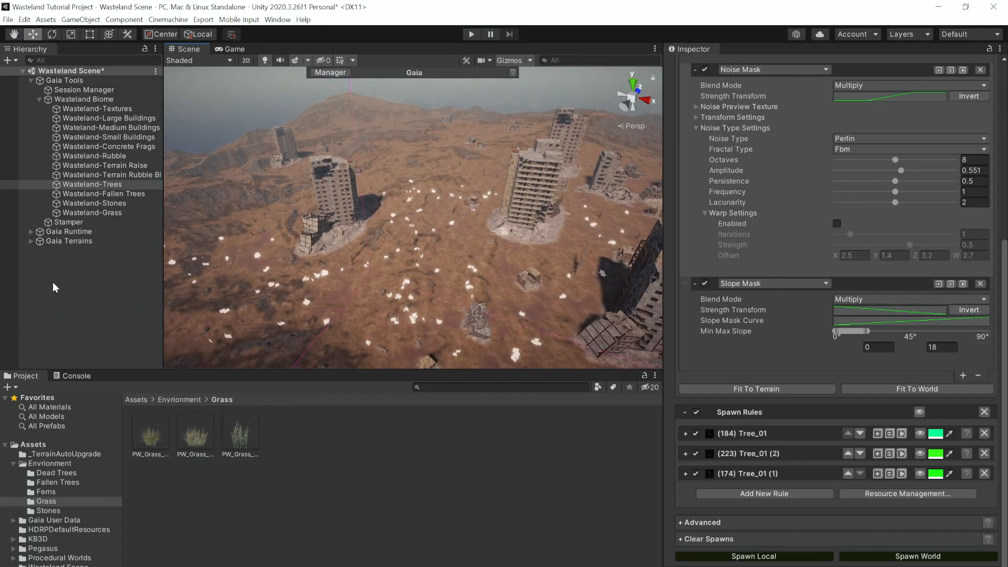
Save the Wasteland Biome as a biome preset named Wasteland in the Gaia User Data Biomes folder
click(73, 99)
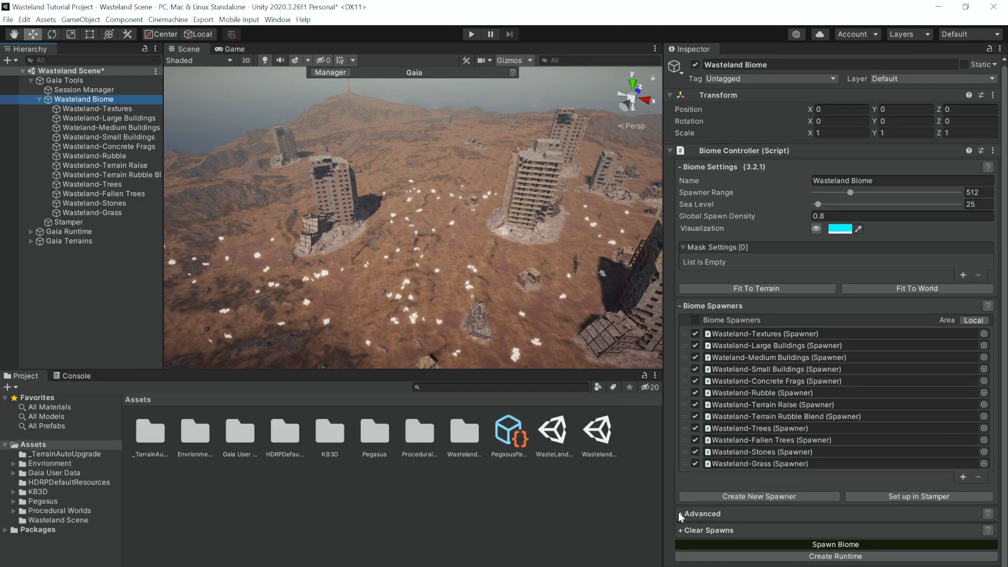
click(679, 514)
scroll(686, 513, down, 3)
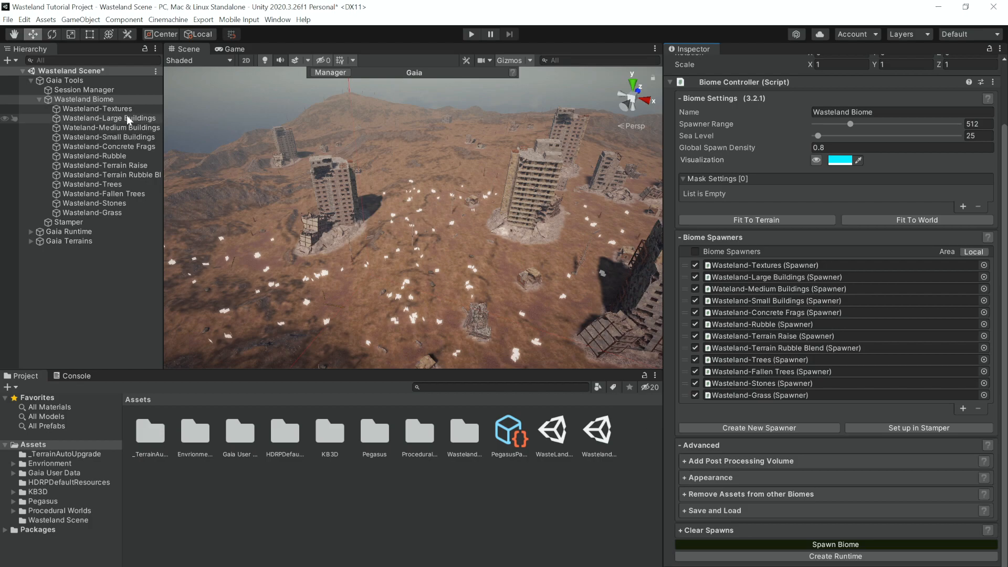
click(685, 511)
scroll(761, 509, down, 1)
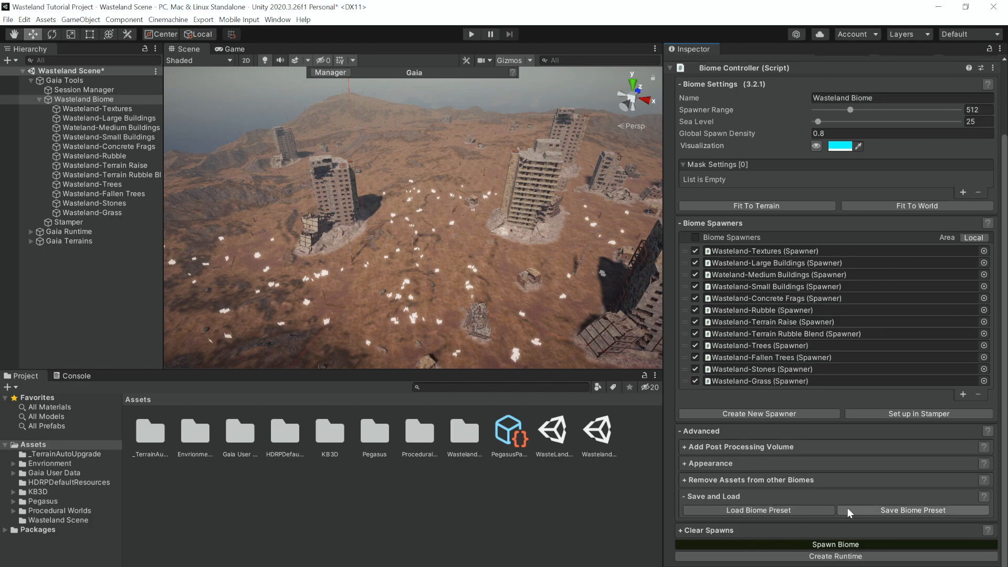
click(896, 510)
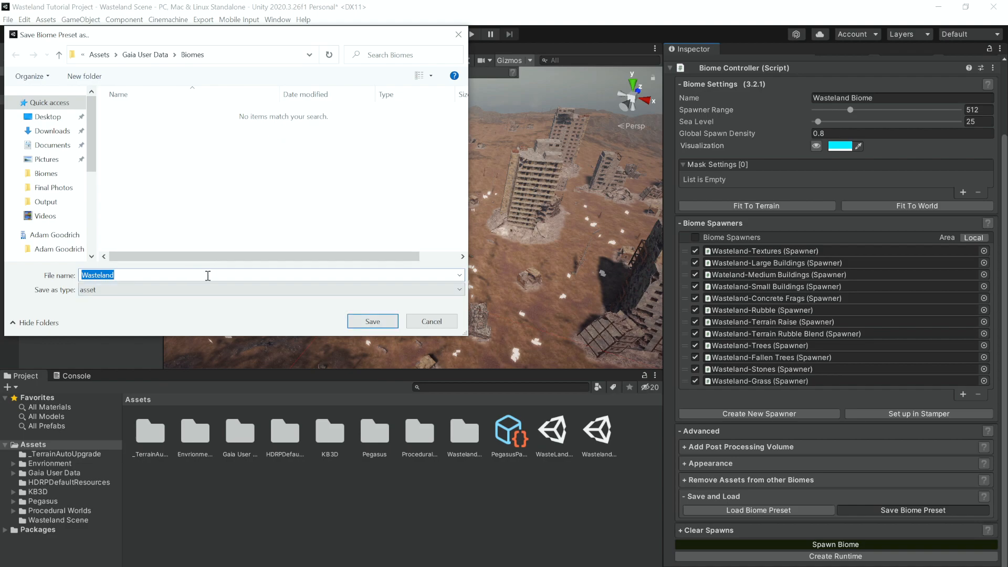
click(224, 275)
click(368, 322)
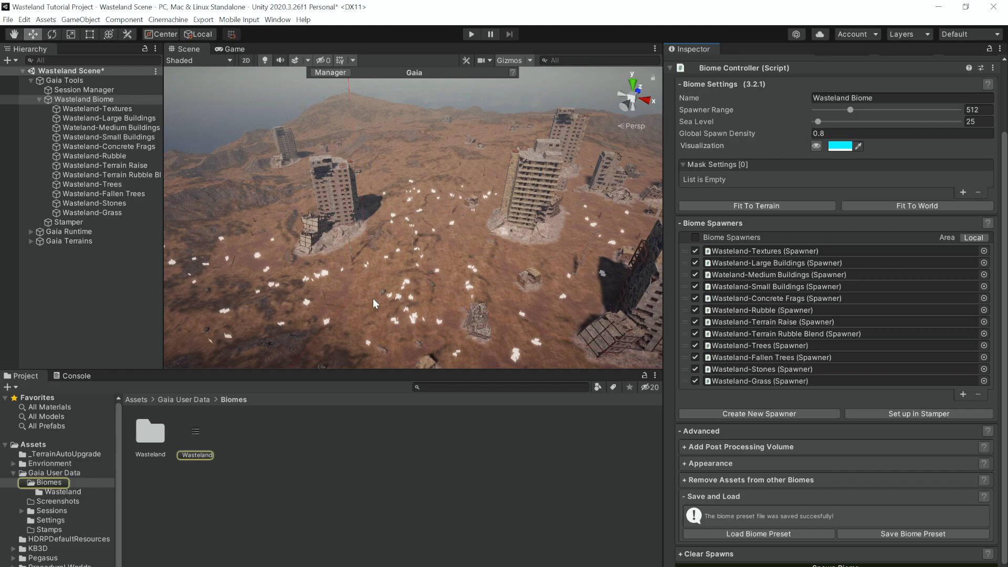
Make Wasteland-Textures active in the stamper within the Wasteland biome preset and collapse the Wasteland Biome hierarchy
click(187, 438)
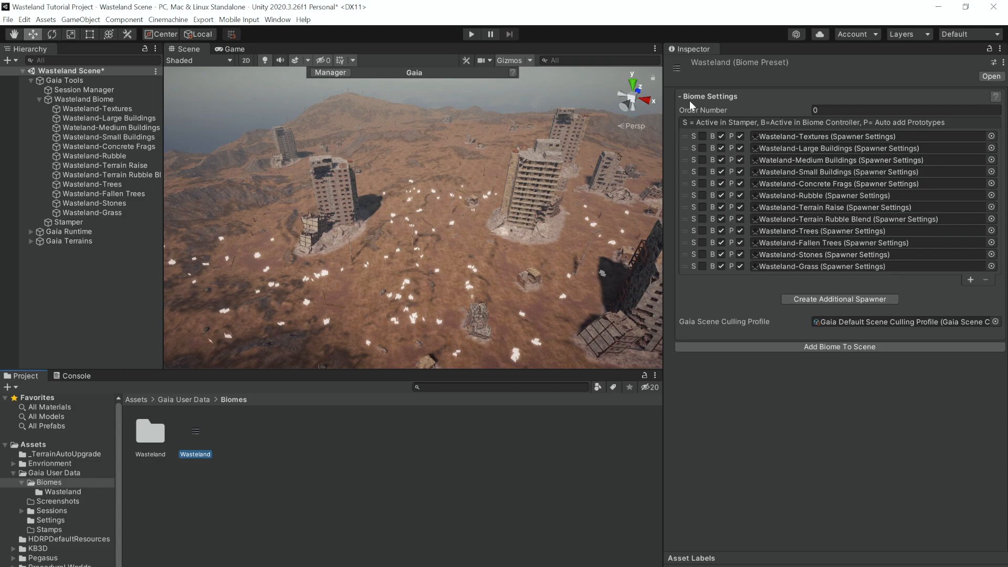
click(172, 436)
click(239, 461)
click(703, 136)
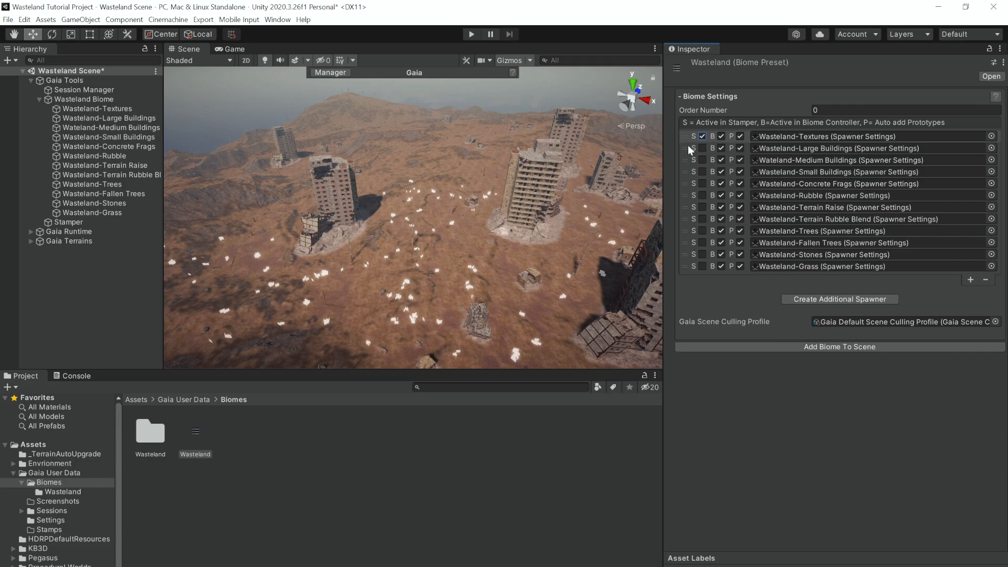
click(81, 290)
click(40, 99)
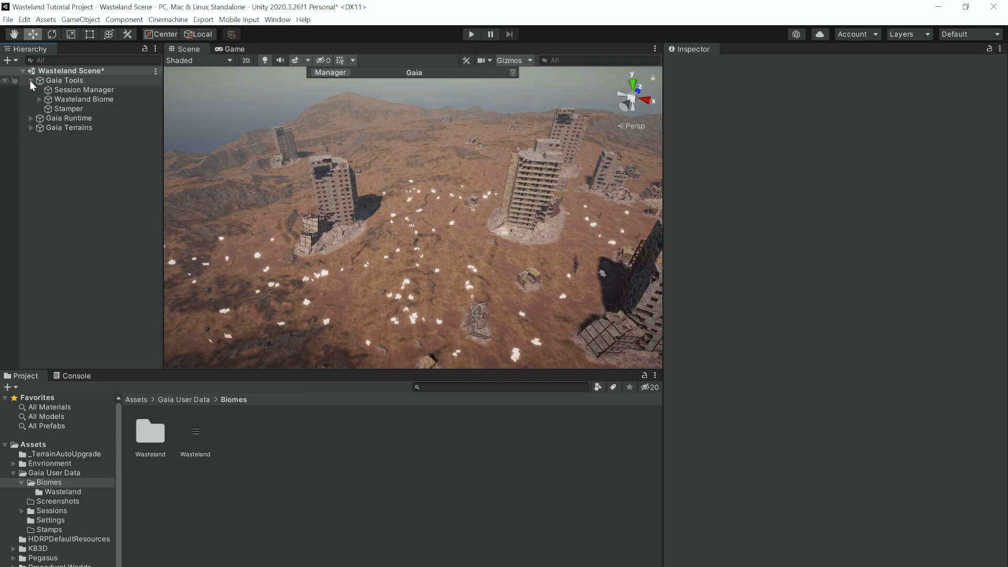
Create a scene named Wateland Test in the Assets folder and open it, saving the changes to the current scene
click(31, 80)
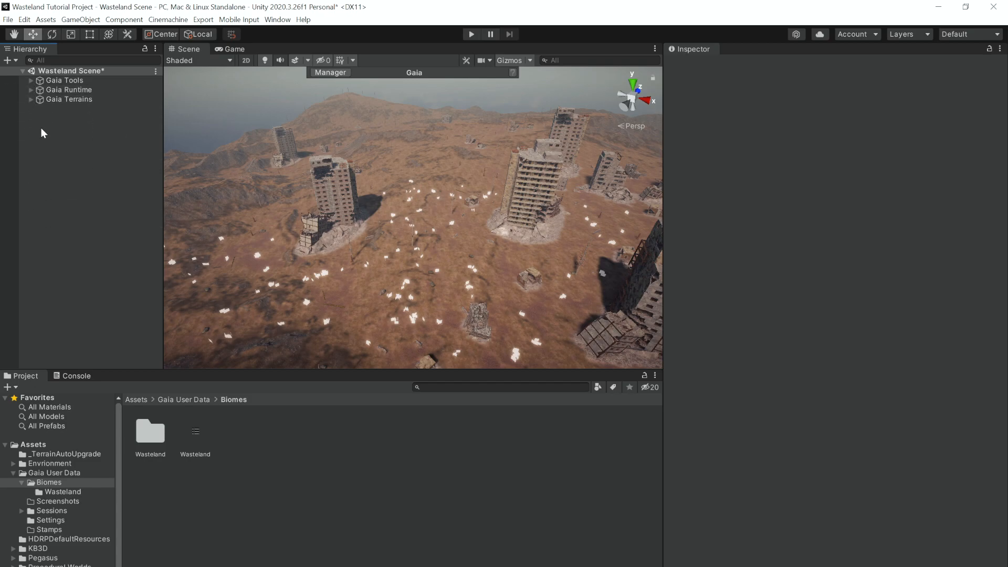
click(20, 473)
click(24, 448)
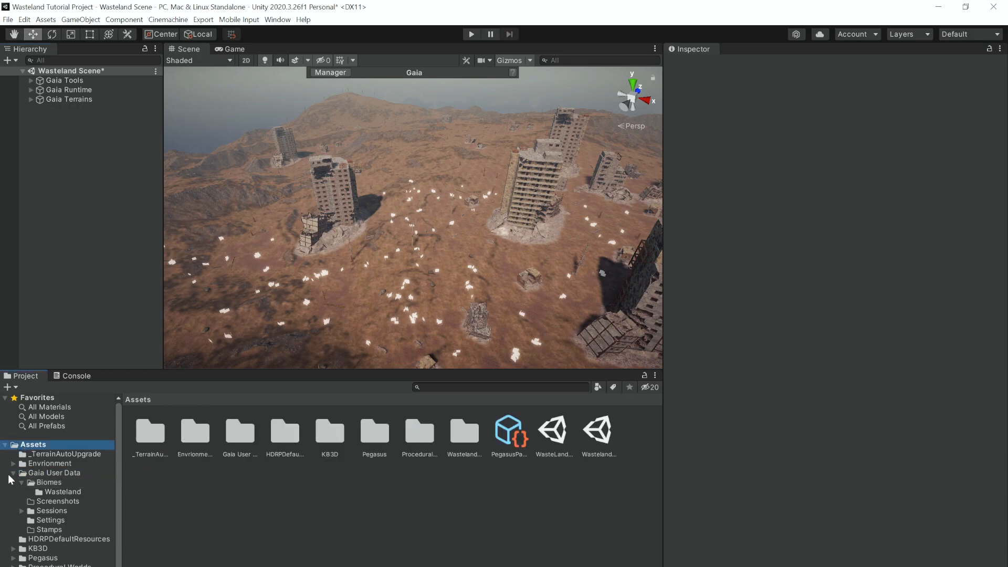
click(14, 474)
right_click(203, 509)
mouse_move(248, 231)
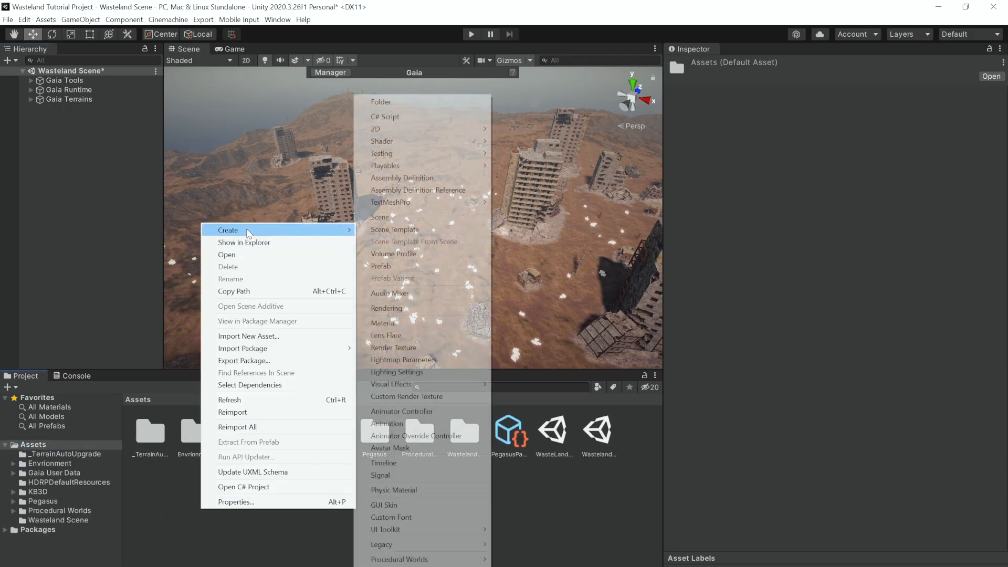
click(404, 217)
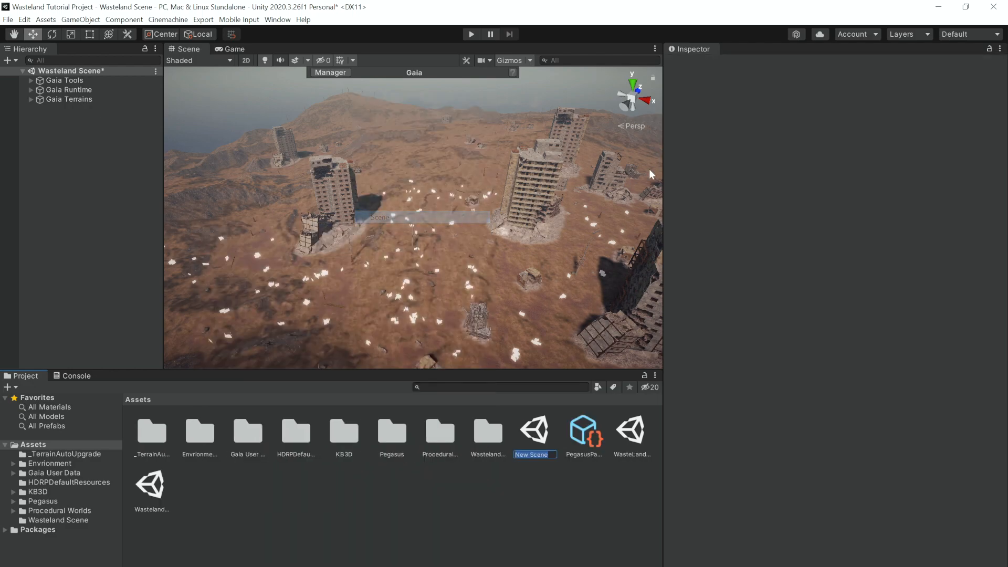
text(Wa)
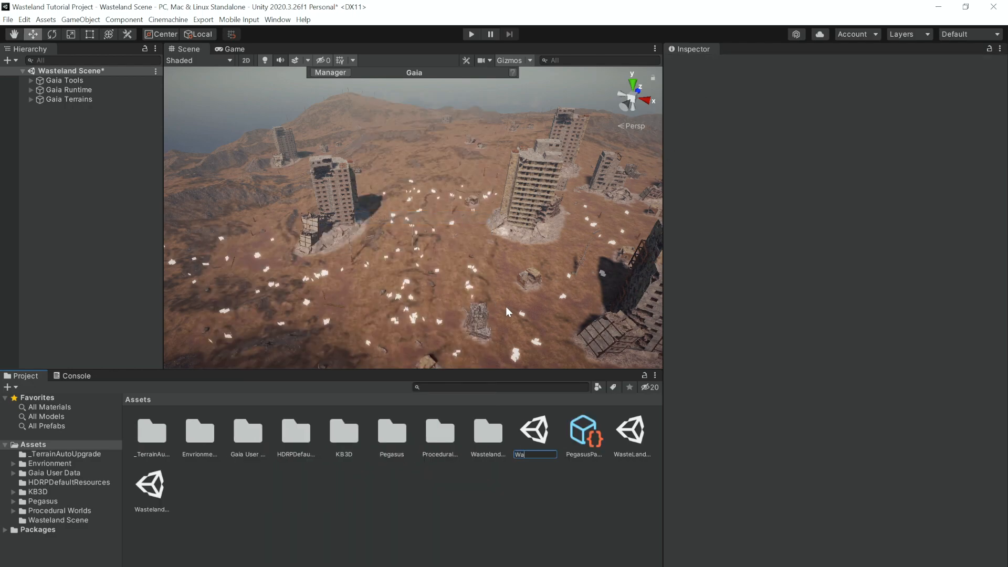
text(teland Test)
key(Return)
double_click(156, 484)
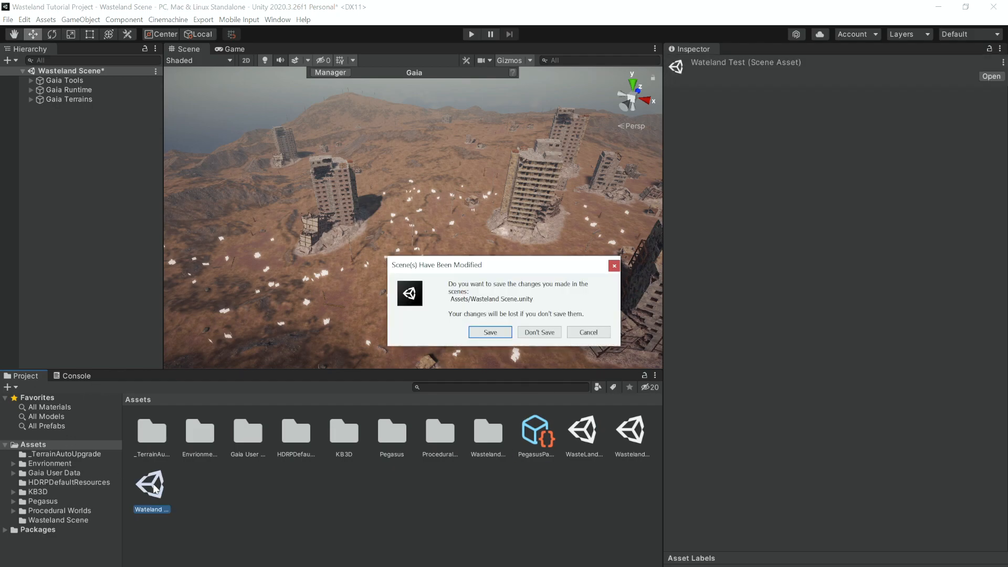
click(490, 333)
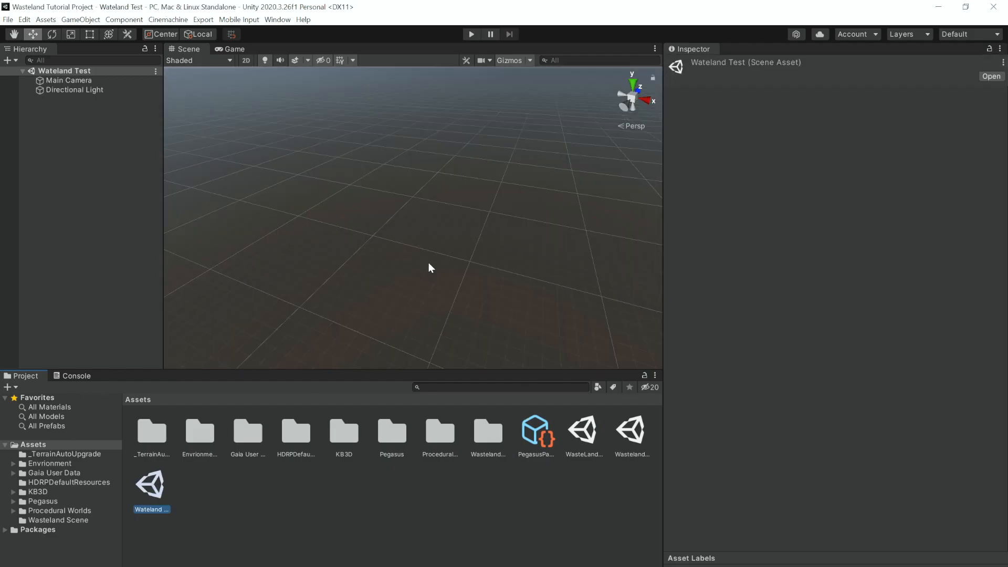
Show the Gaia Manager, dock it beside the Inspector and widen the panel
click(277, 20)
mouse_move(307, 90)
mouse_move(441, 102)
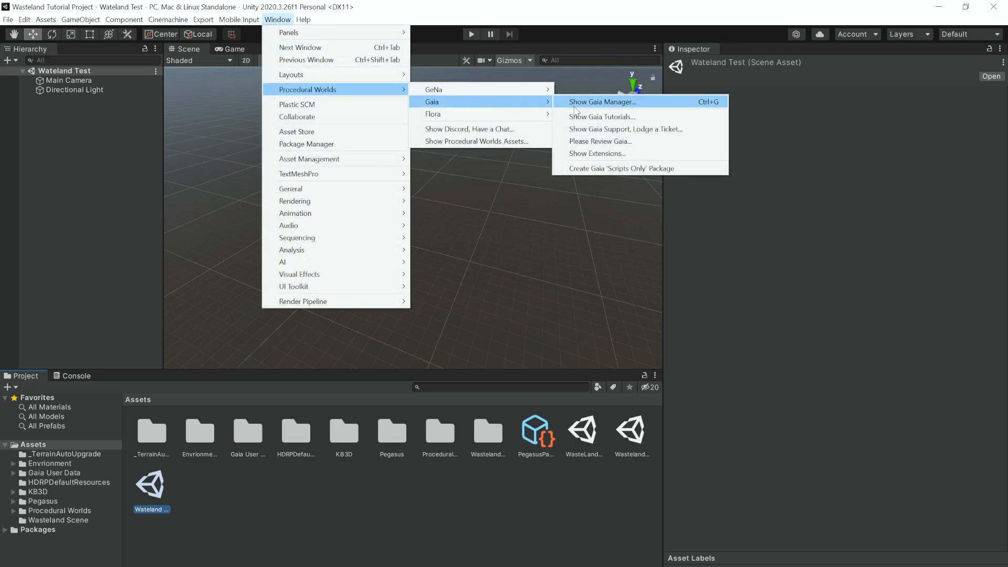
click(574, 106)
drag(536, 345, 751, 48)
drag(662, 261, 577, 260)
Set the new world's Target Biome to Wasteland
click(666, 151)
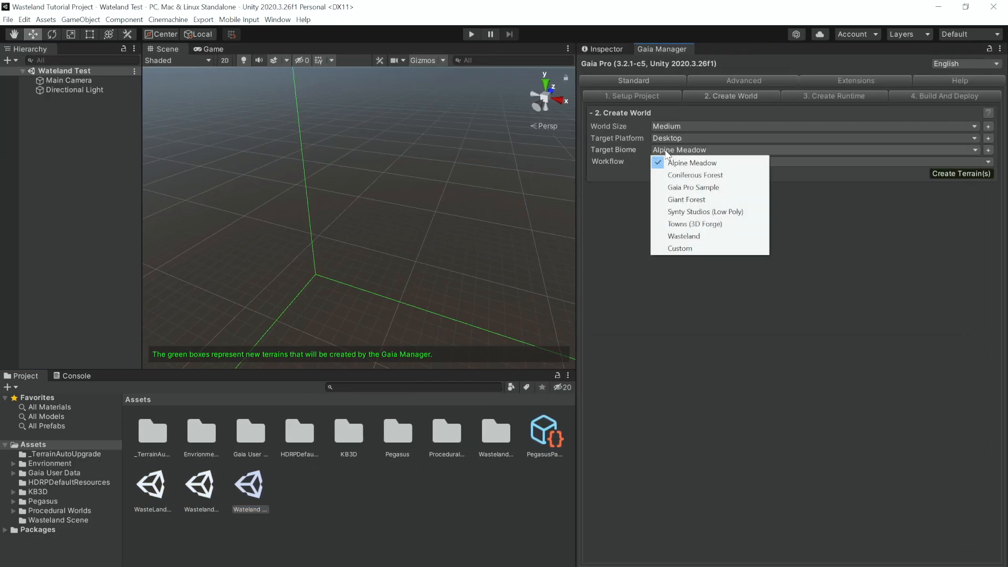
click(673, 235)
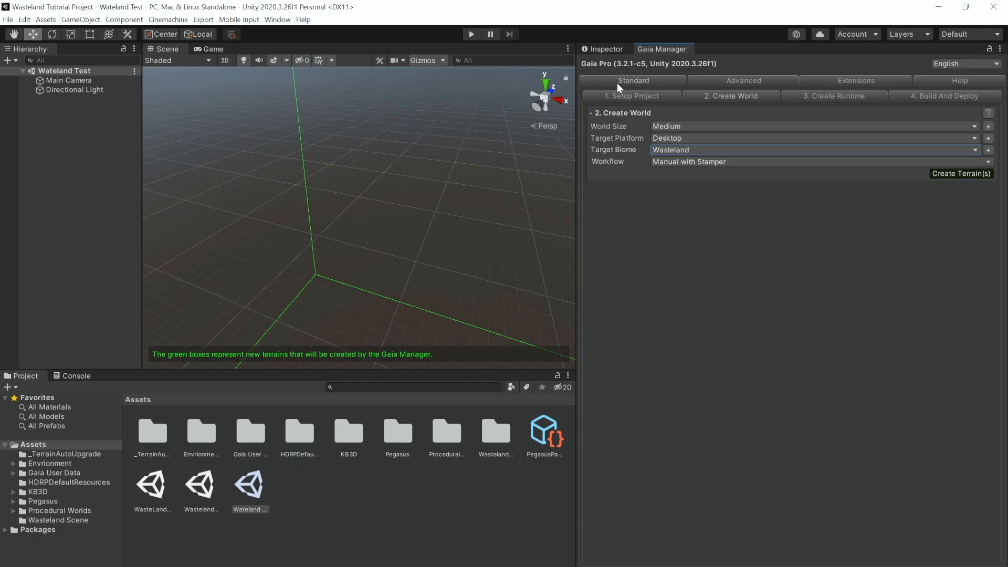
click(667, 153)
click(622, 191)
Look at the Gaia Maintenance option in the project setup and return to the world creation settings
click(641, 98)
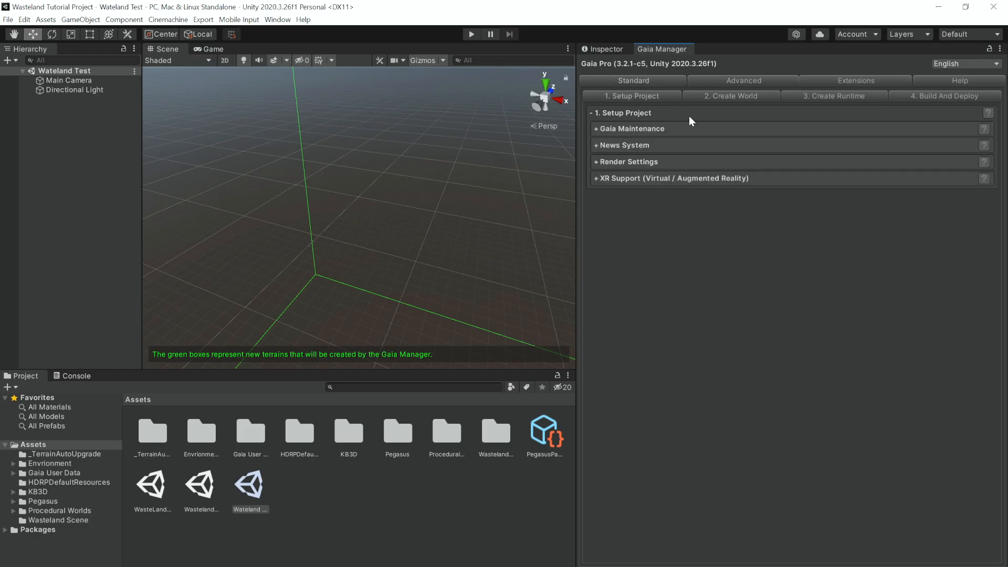
click(606, 128)
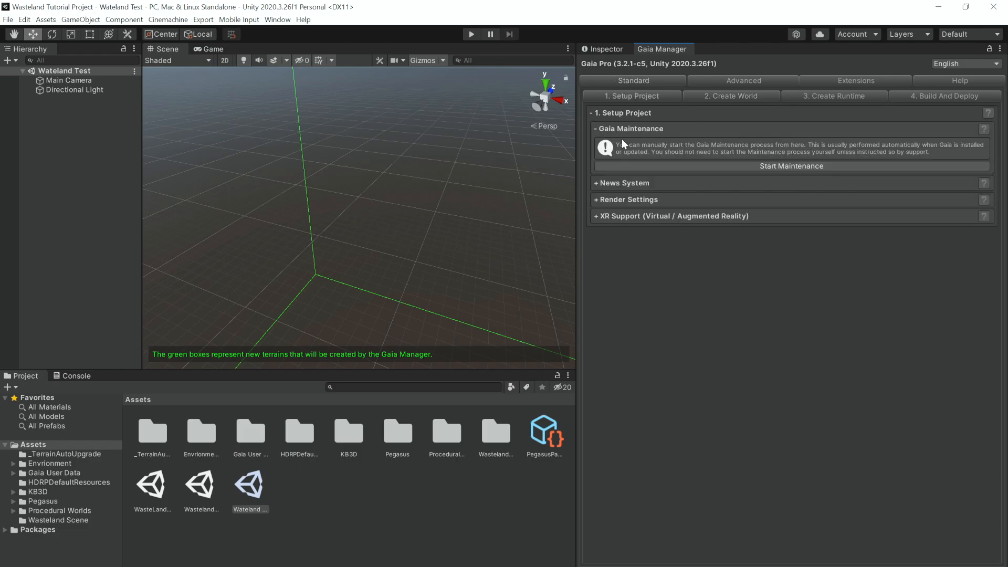
click(698, 98)
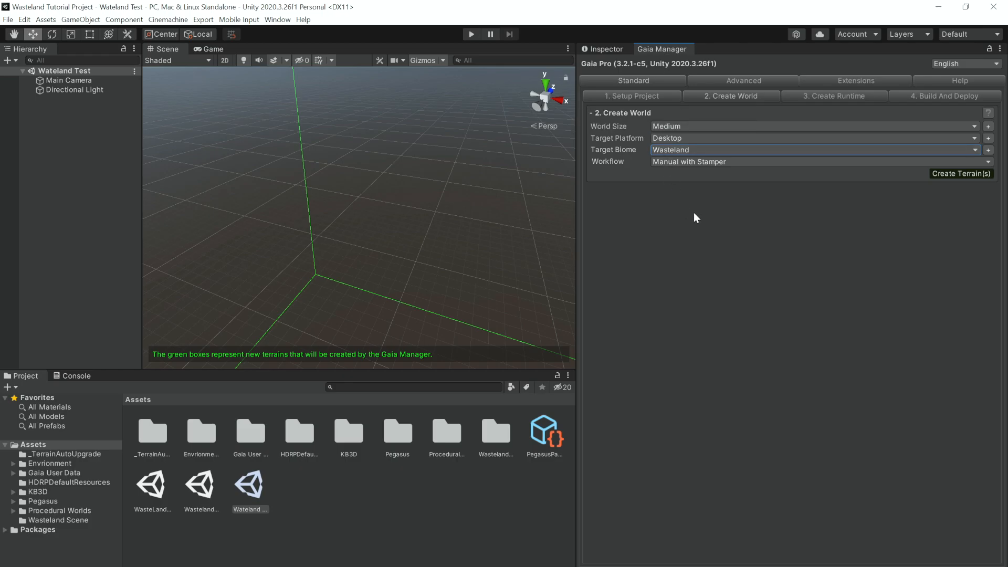
Create the terrain with the Wasteland biome and the Manual with Stamper workflow, accepting the default HDRP lighting setup
click(674, 149)
click(610, 227)
click(711, 162)
click(664, 214)
click(980, 172)
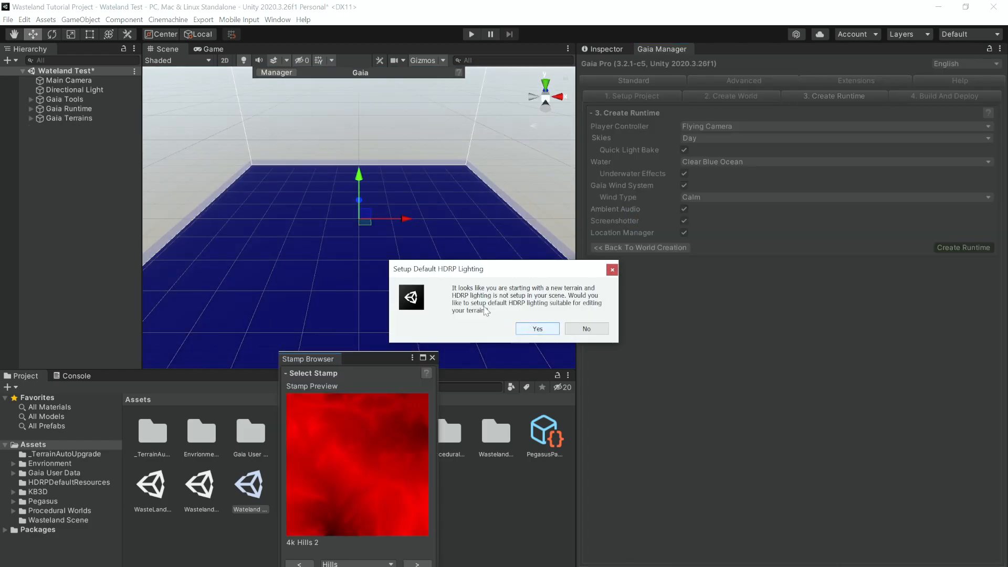
drag(488, 277, 454, 239)
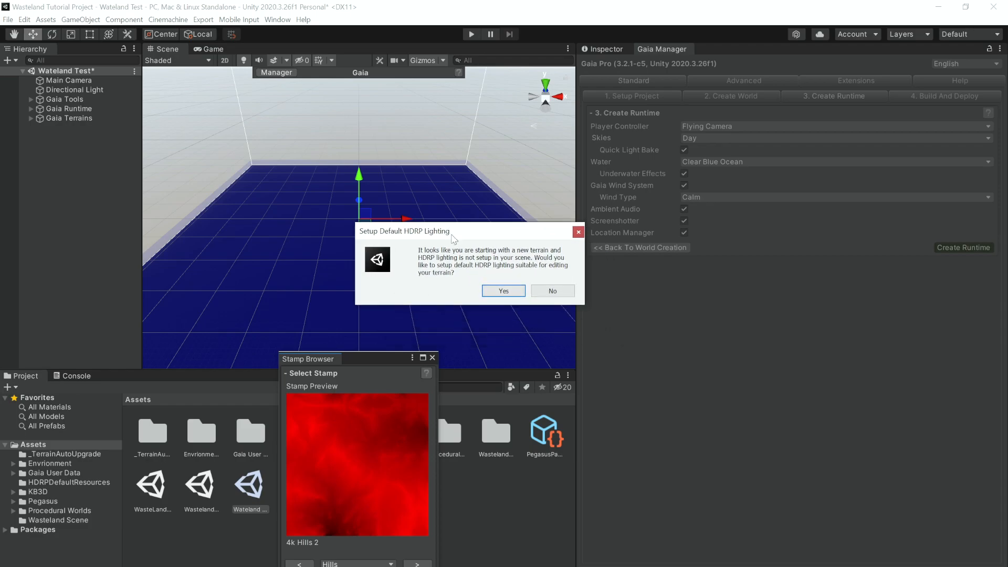
click(503, 292)
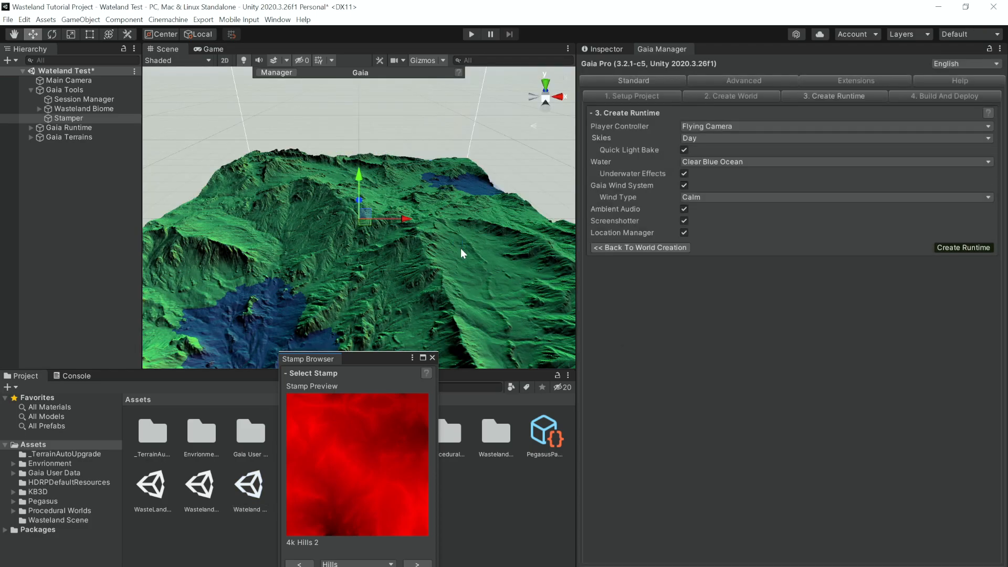
Browse the Hills stamps, choose 4k Hills 1 for the terrain and close the Stamp Browser
alt+drag(439, 250, 370, 503)
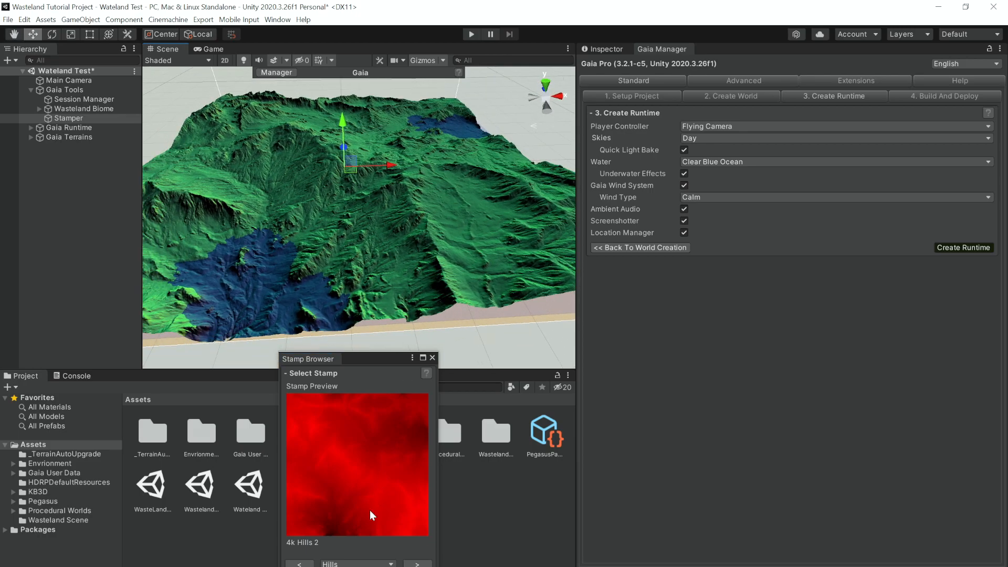
click(417, 564)
click(300, 563)
click(300, 564)
alt+drag(372, 301, 390, 281)
click(432, 357)
Stamp the 4k Hills 1 shape onto the terrain with the Stamper
right_drag(469, 194, 452, 200)
click(604, 49)
click(834, 395)
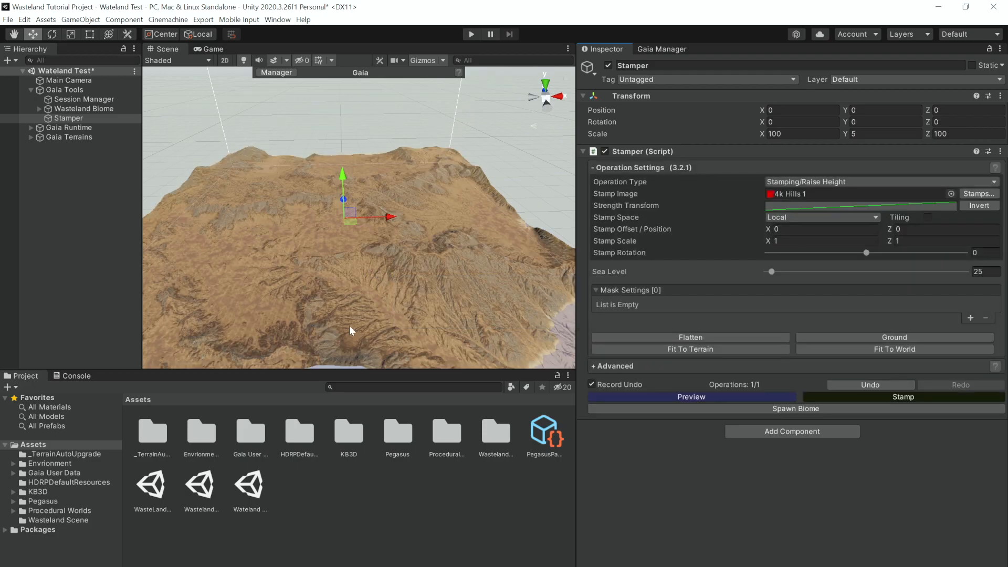
right_drag(345, 249, 310, 249)
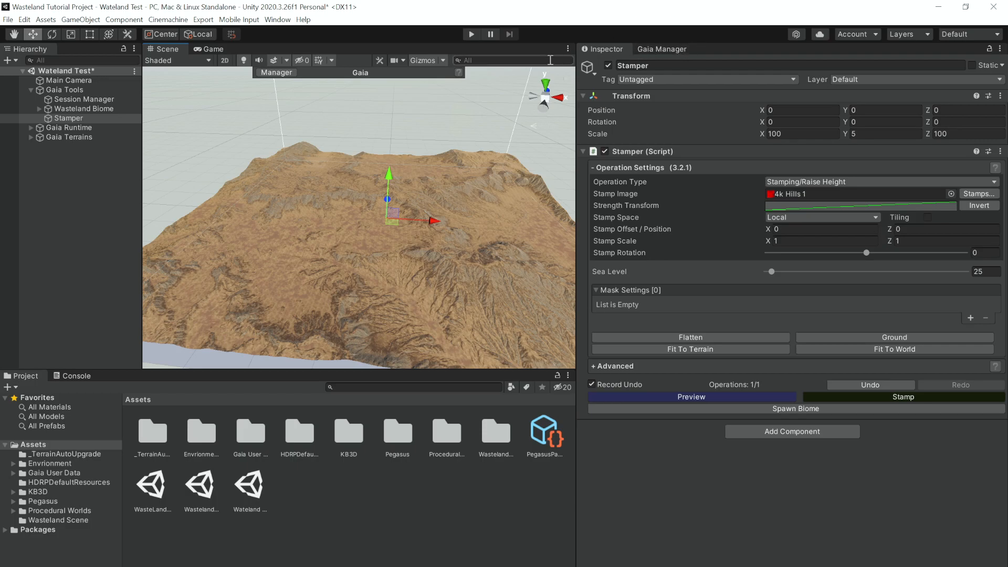
Spawn the entire Wasteland Biome on the stamped terrain and inspect the spawned buildings
click(83, 112)
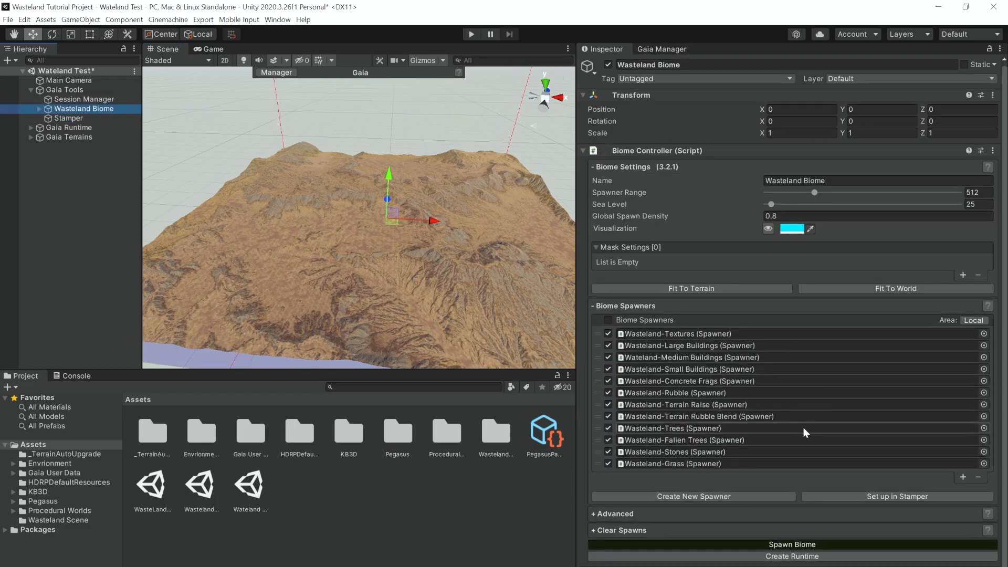
click(793, 544)
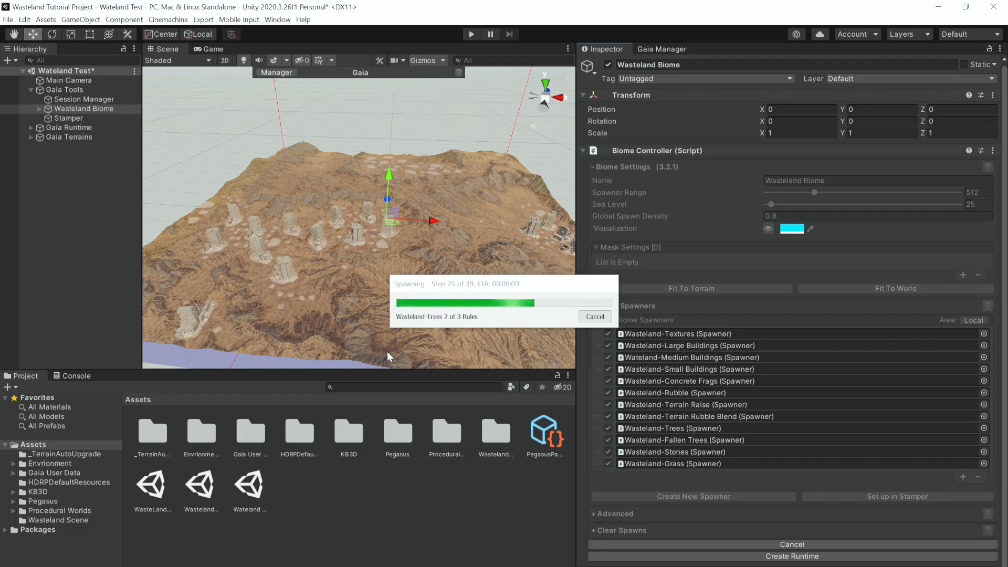
alt+drag(472, 189, 491, 231)
right_drag(491, 231, 321, 226)
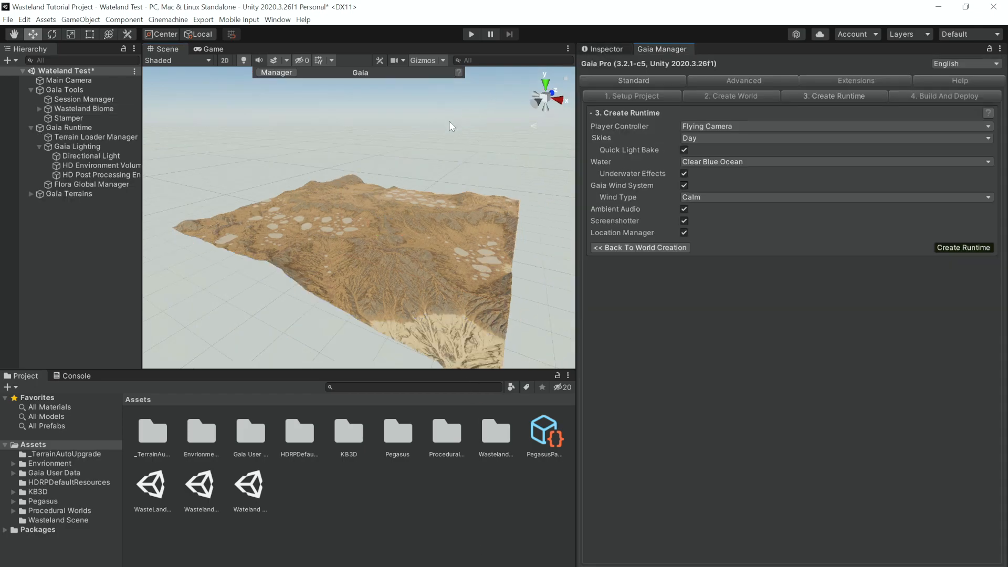
right_drag(449, 121, 362, 152)
key(w)
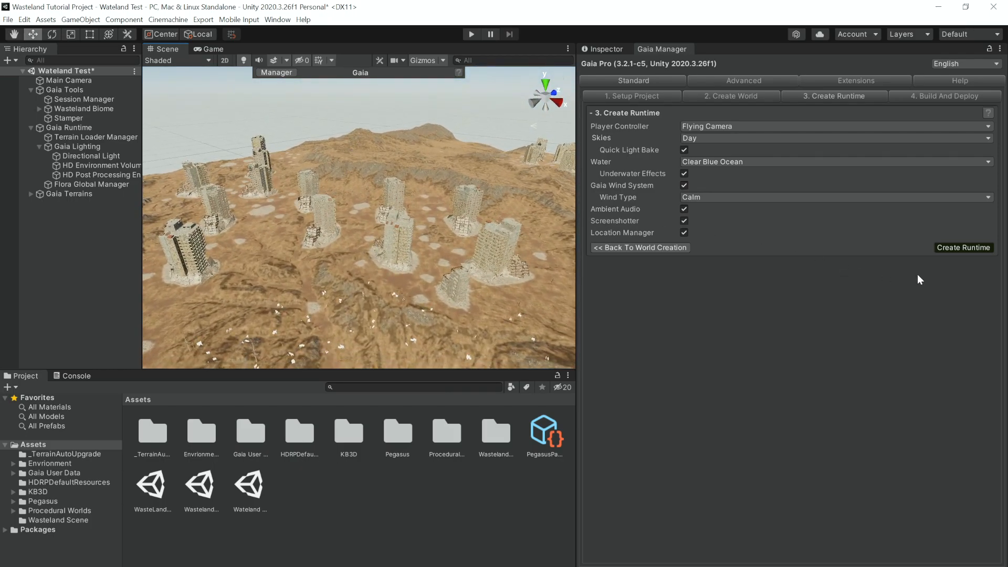
Create the Gaia runtime with Flying Camera, Day skies and Clear Blue Ocean water
click(954, 254)
click(537, 423)
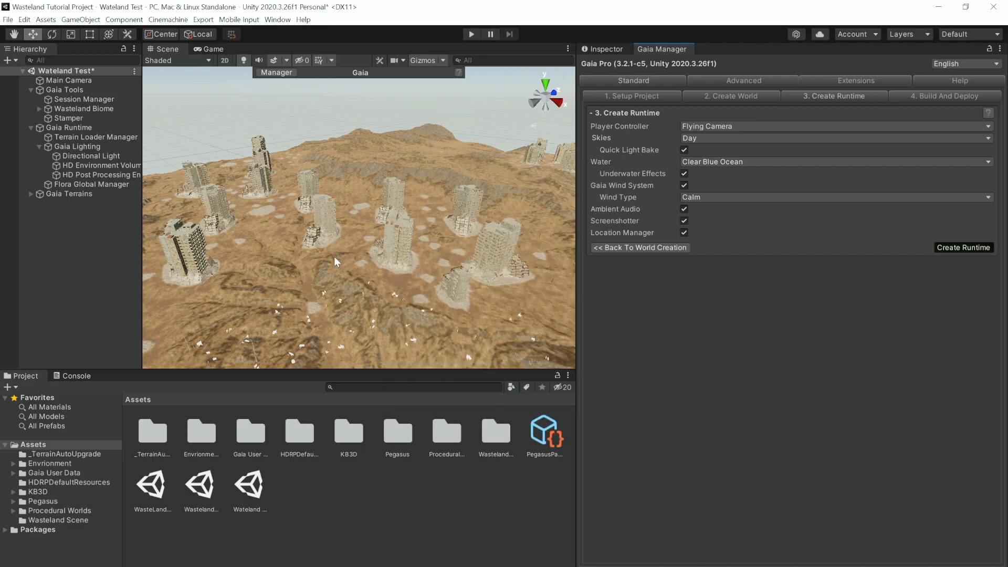
right_drag(383, 250, 397, 303)
Set the Gaia Lighting profile to Evening and inspect the ruined buildings in that light
click(36, 149)
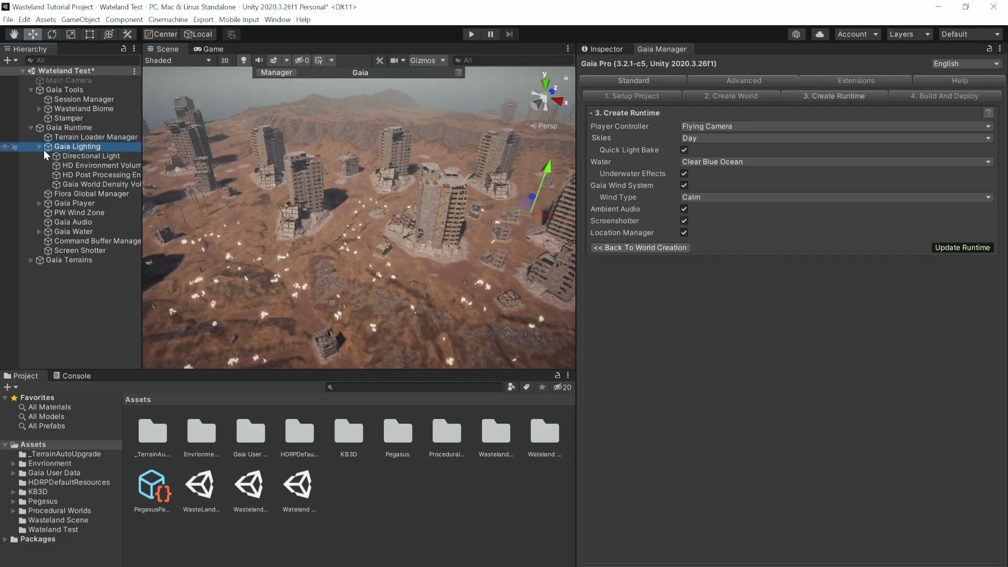
click(40, 147)
click(590, 48)
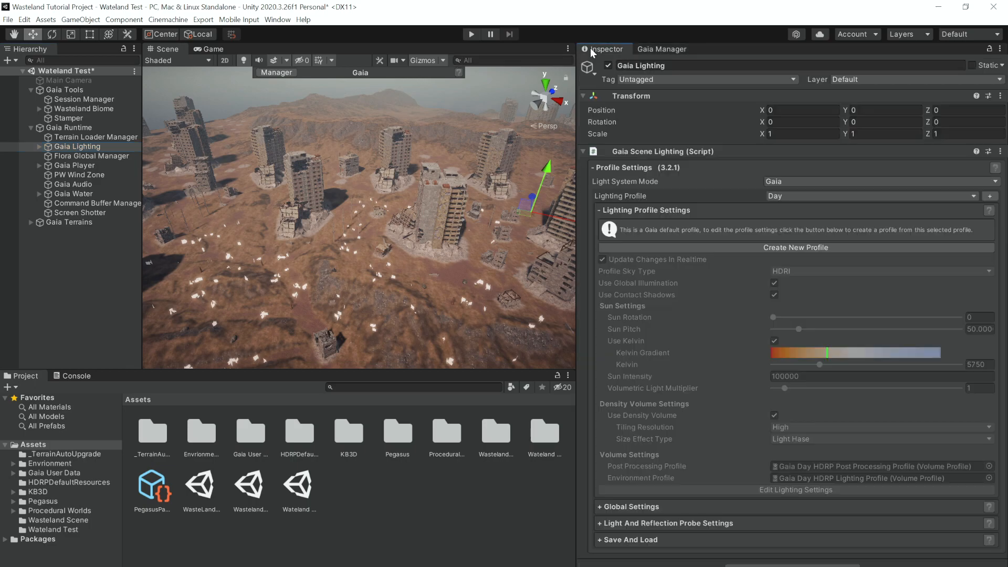
click(769, 195)
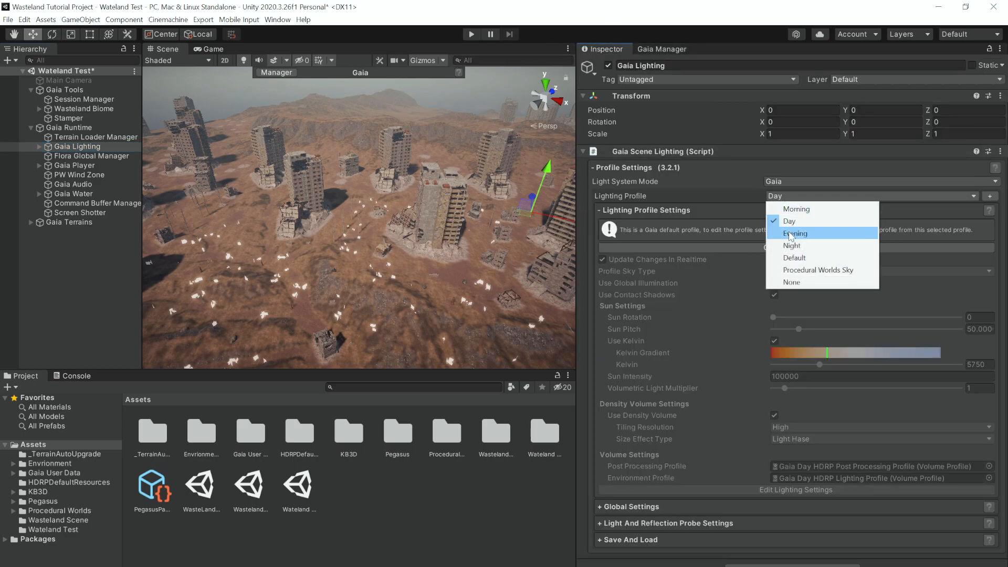
click(791, 234)
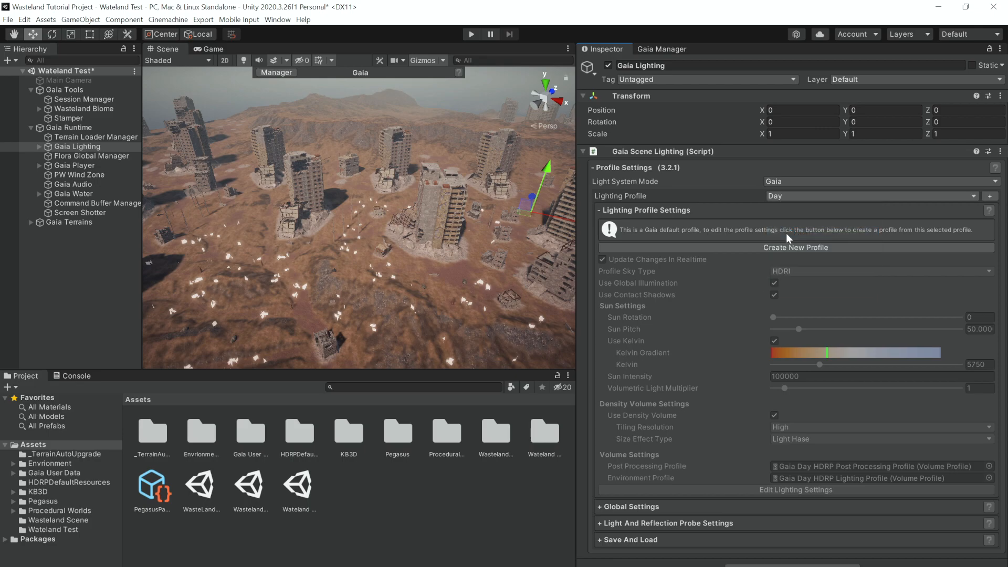
right_drag(413, 219, 572, 144)
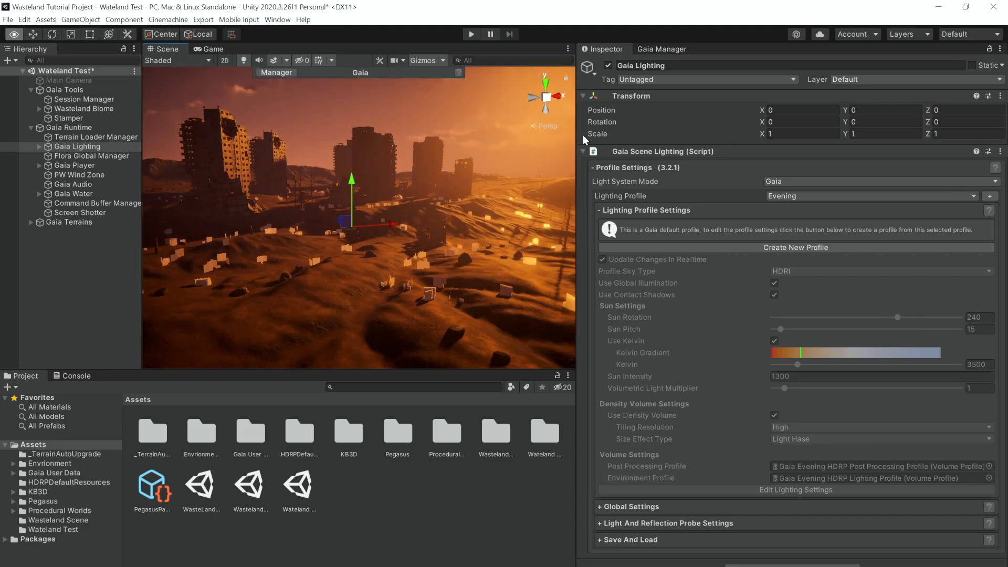
right_drag(457, 157, 313, 214)
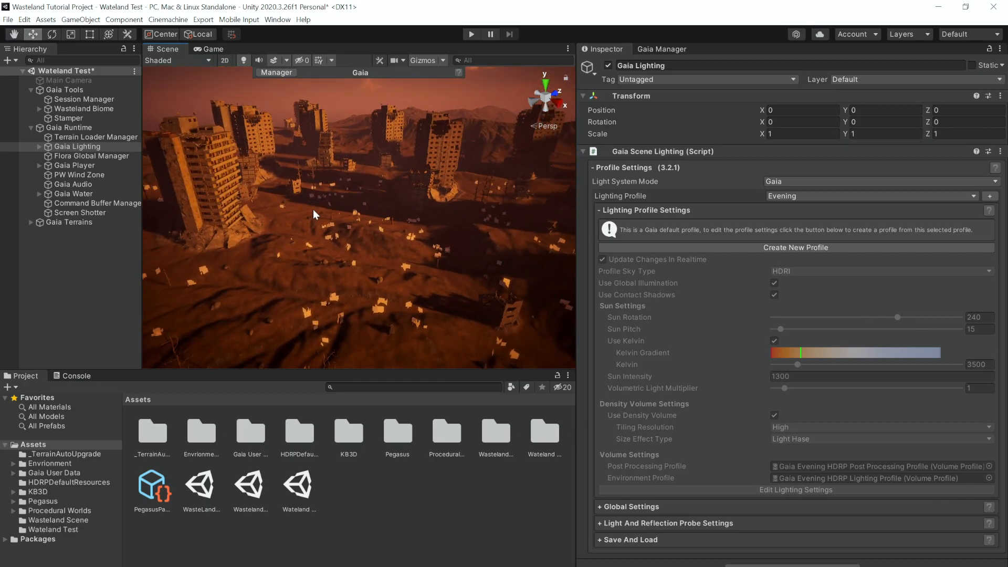